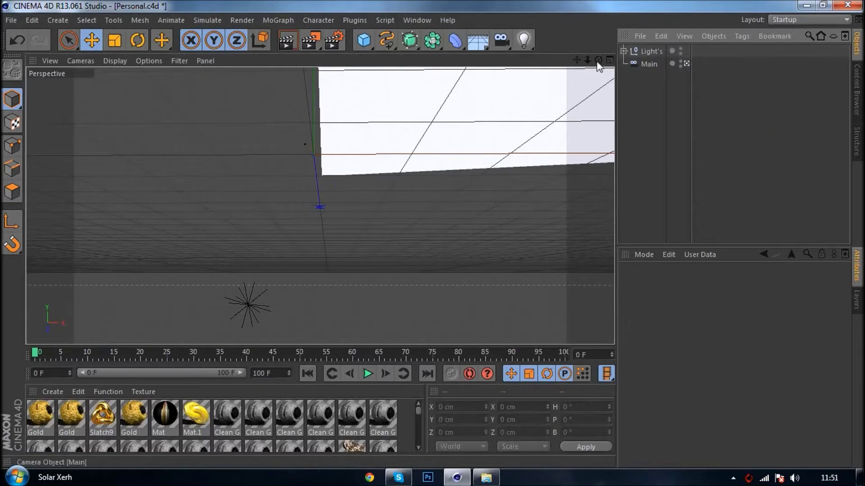
left_click(368, 42)
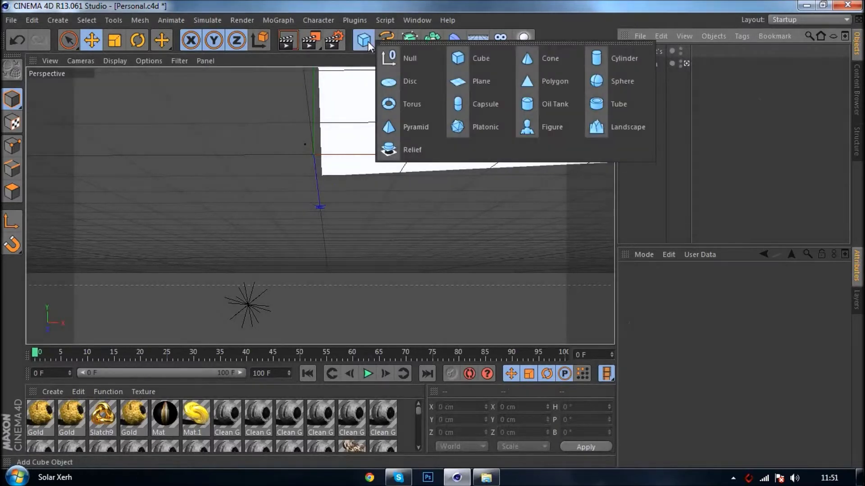
left_click(477, 39)
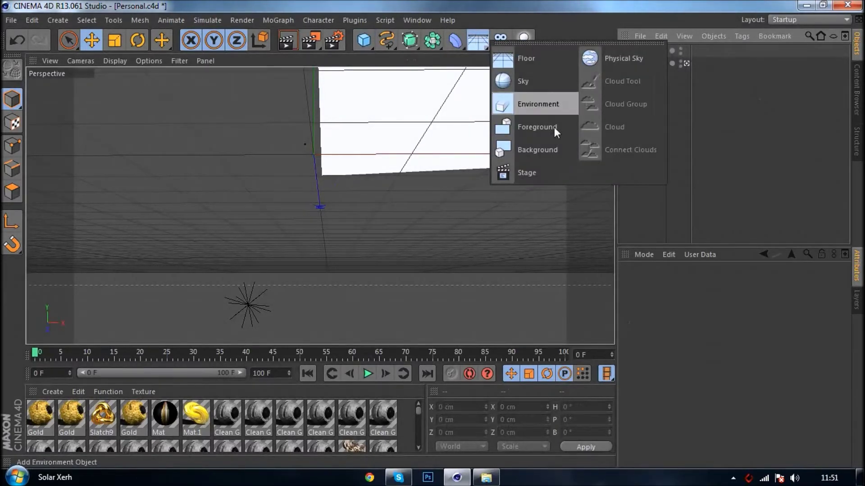
left_click(550, 148)
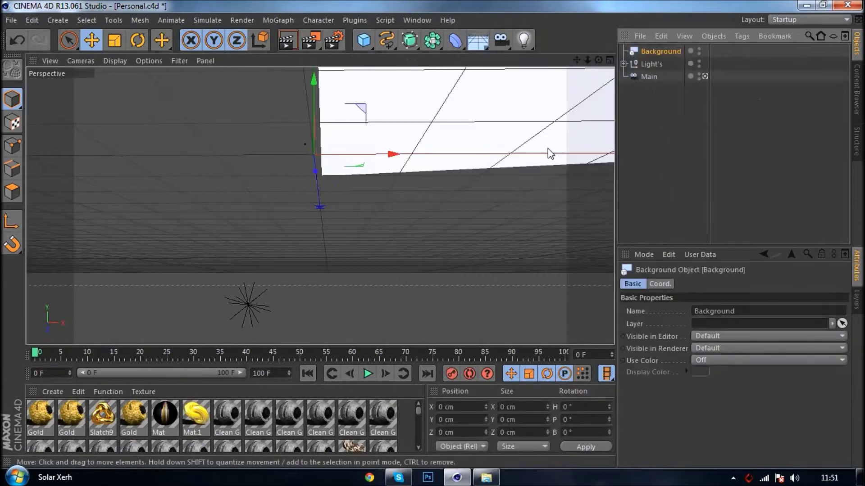
left_click(686, 163)
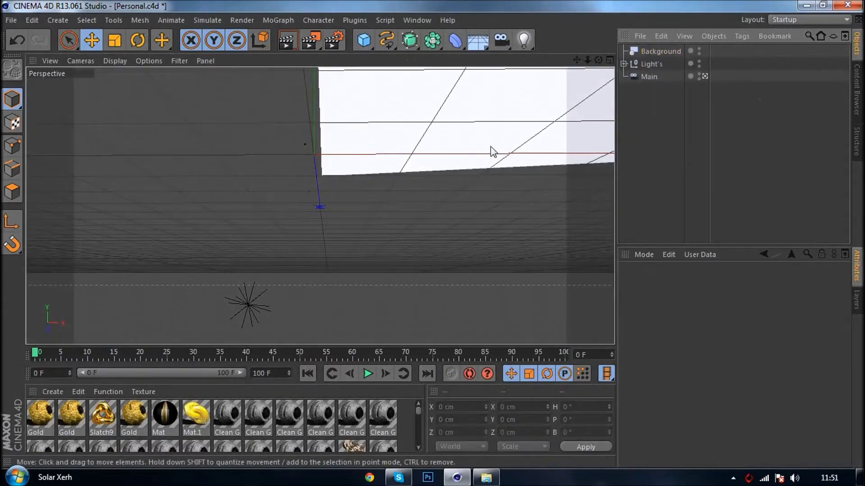
left_click(675, 52)
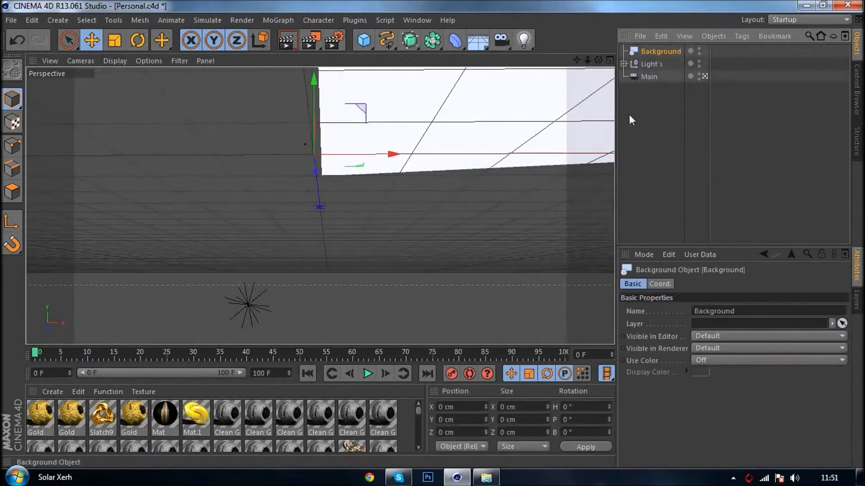
left_click_drag(394, 412, 679, 53)
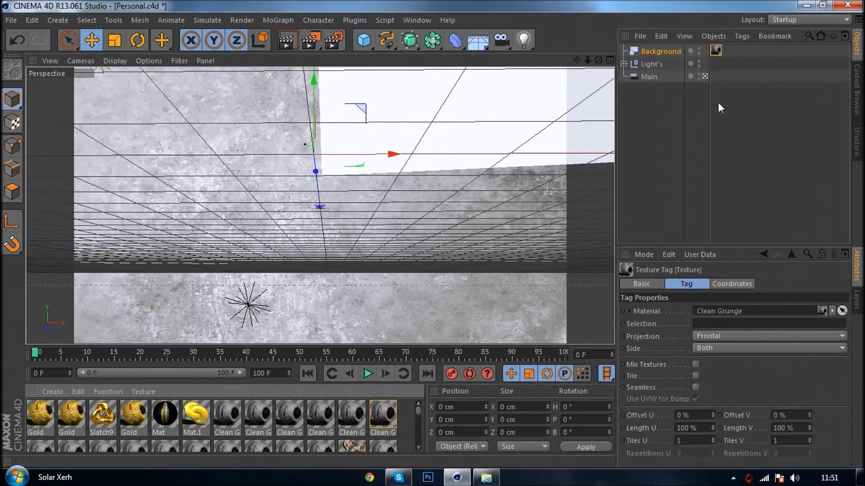
key("Delete")
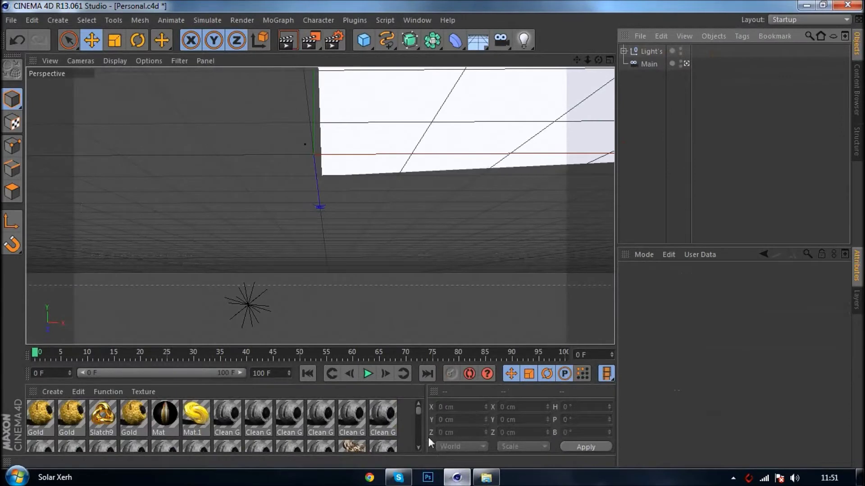
Step: Create a new material using mountain-fantasy-landscape.jpg as its color texture, copying the image to the project location
double_click(407, 426)
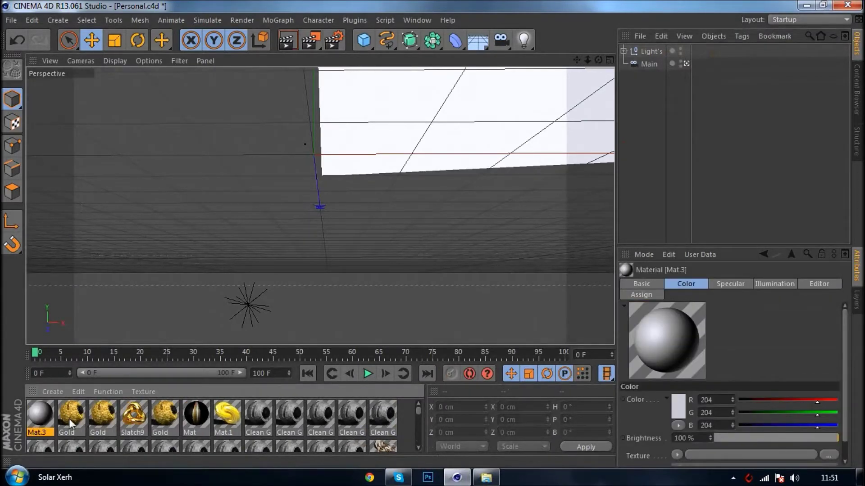
double_click(40, 415)
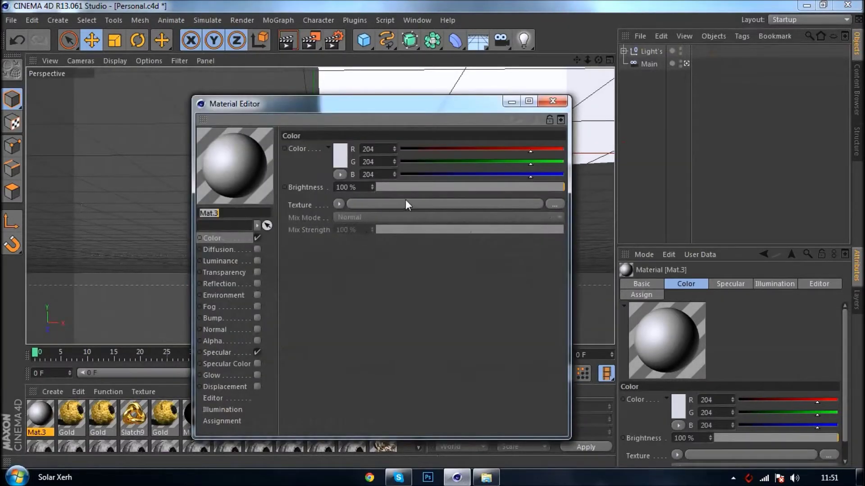
left_click(555, 205)
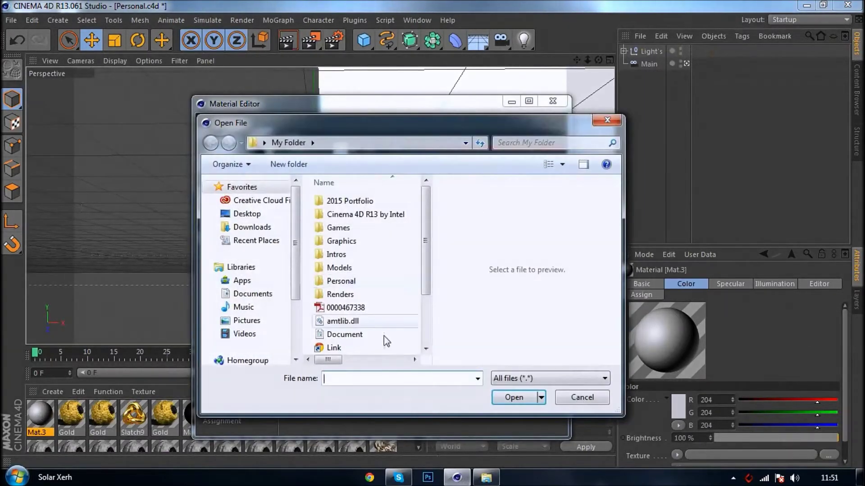
scroll(419, 291, "down", 2)
left_click(373, 314)
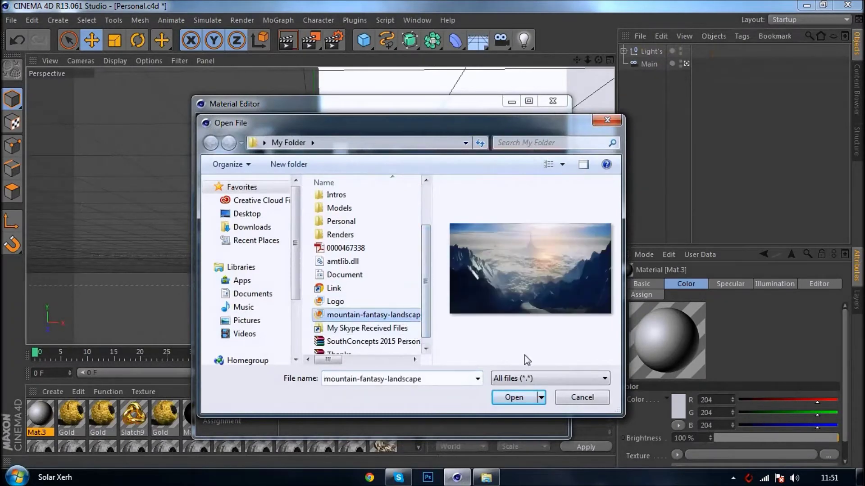
left_click(522, 401)
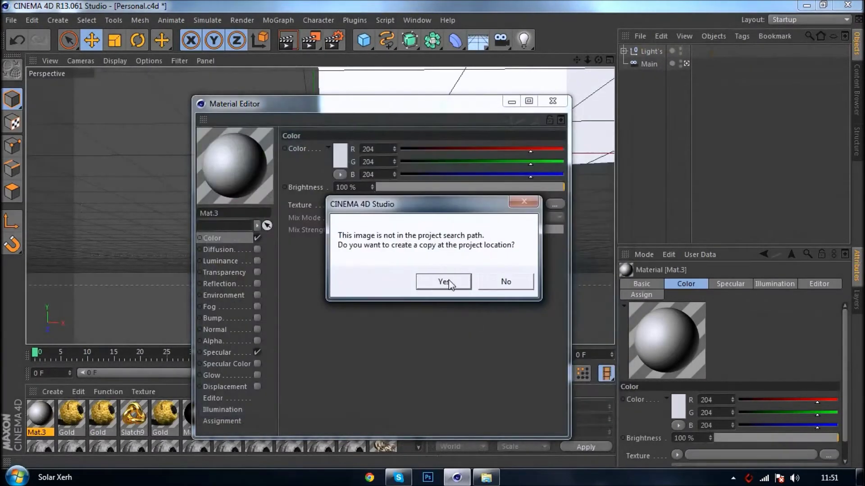
left_click(444, 282)
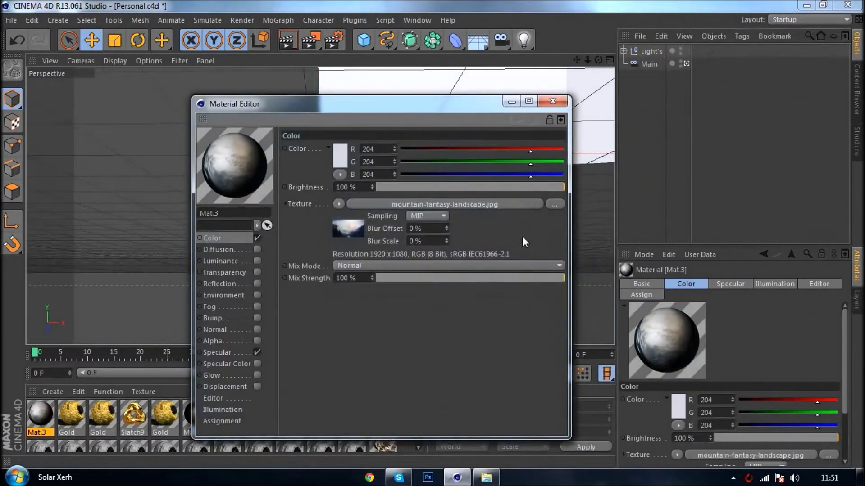
left_click(559, 104)
Step: Add a Background object with the new landscape material applied, and preview-render the view
mouse_move(45, 417)
left_mouse_down()
mouse_move(512, 65)
mouse_move(657, 65)
mouse_move(248, 332)
mouse_move(45, 425)
left_mouse_up()
left_click_drag(478, 40, 534, 148)
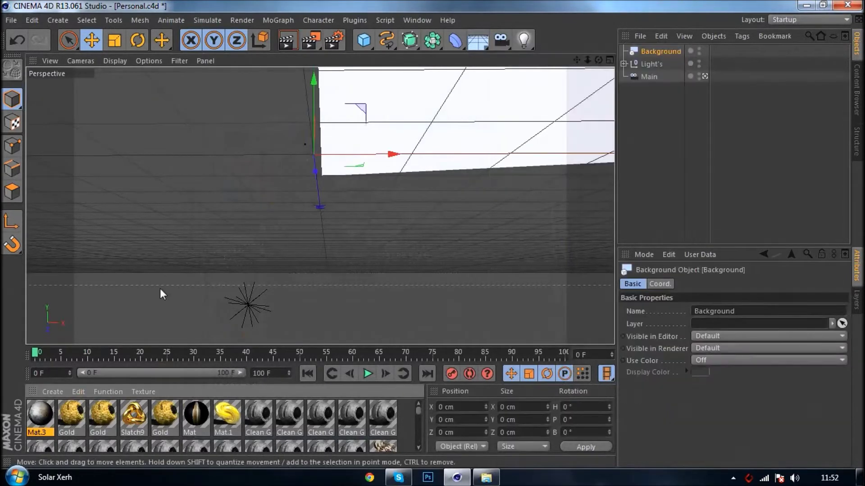
left_click_drag(65, 419, 677, 56)
left_click(383, 84)
left_click(290, 44)
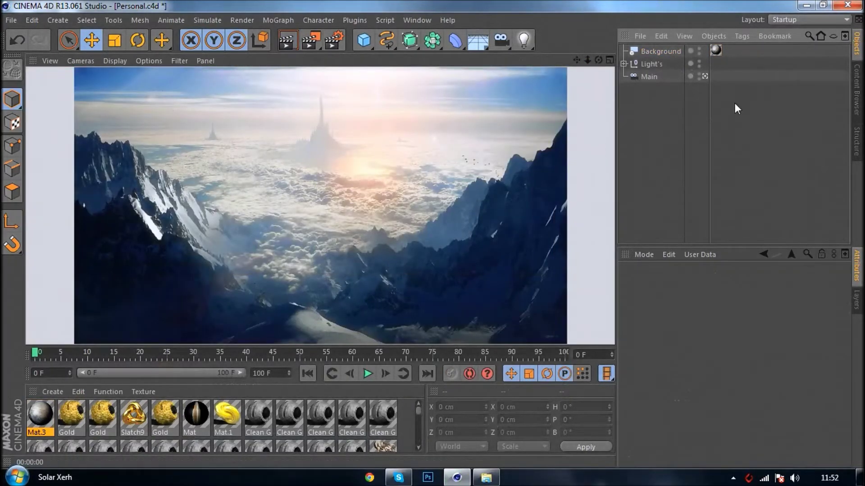
left_click(744, 97)
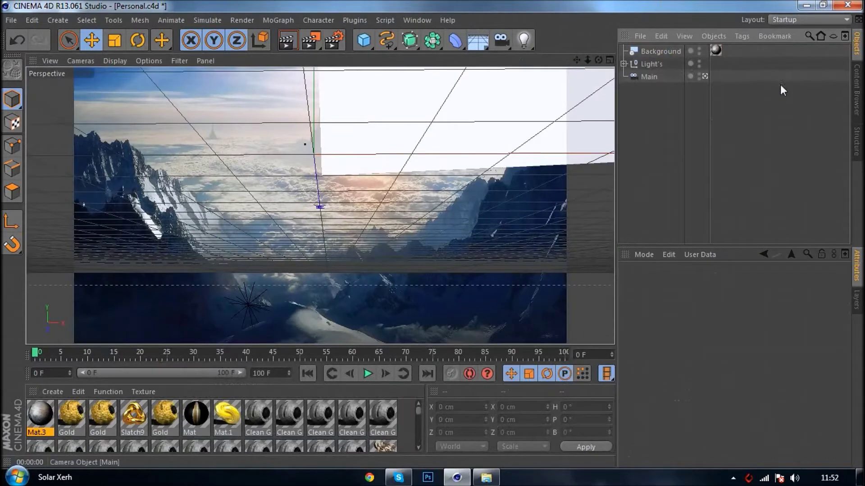
Step: Add a Plane primitive to the scene
left_click(368, 43)
left_click(376, 41)
left_click(378, 41)
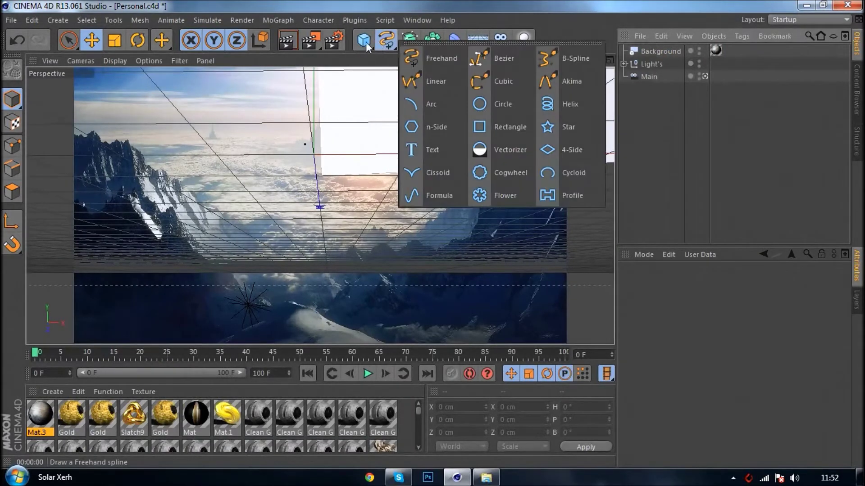
left_click(363, 41)
left_click(362, 41)
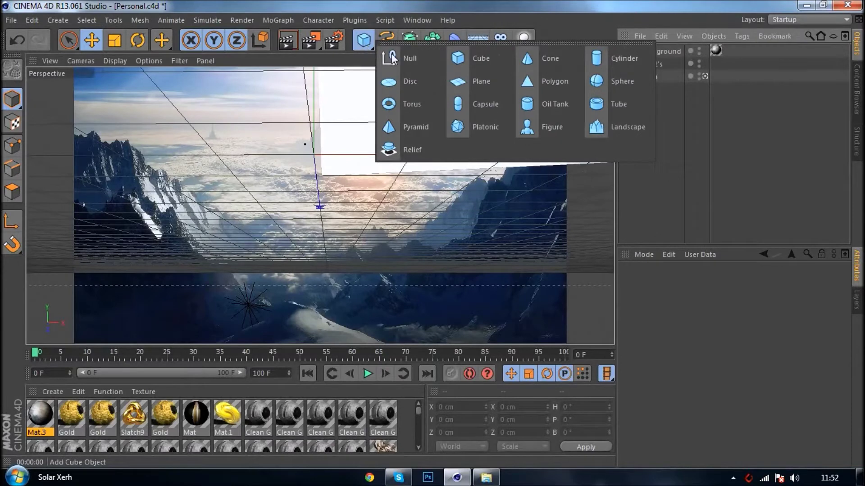
left_click(493, 82)
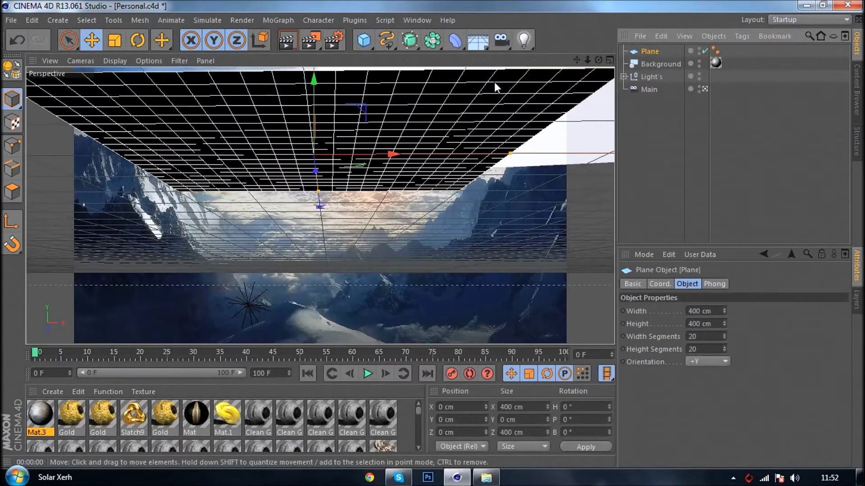
Step: Rotate the plane to a pitch of about 57° so that its surface faces the camera, with the Z axis locked
left_click(137, 40)
left_click(237, 40)
left_click_drag(330, 147, 334, 198)
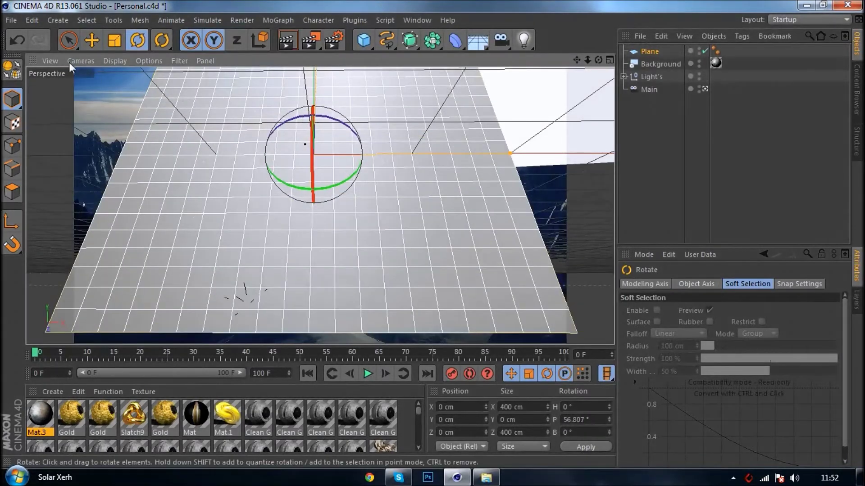
Step: Scale the plane down to about 133 cm square and move it to about X 2, Y -38, Z 58 cm
left_click(114, 40)
left_click_drag(149, 180, 88, 260)
left_click(91, 41)
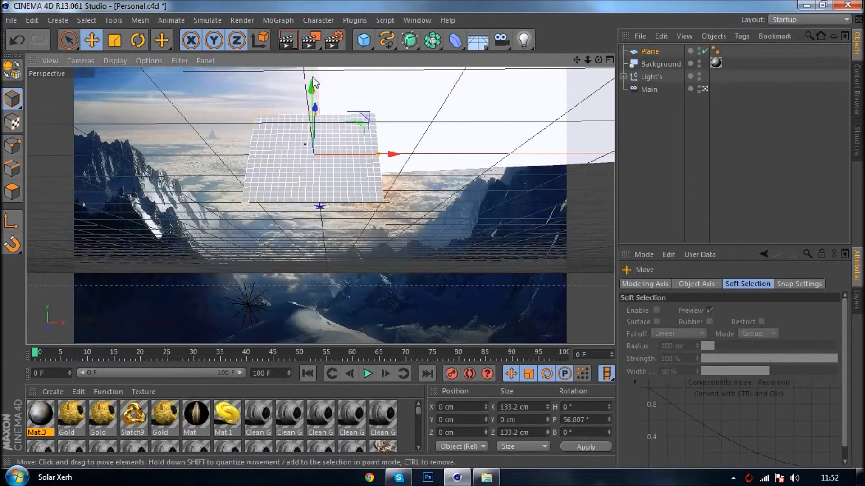
left_click_drag(315, 94, 428, 154)
left_click(785, 129)
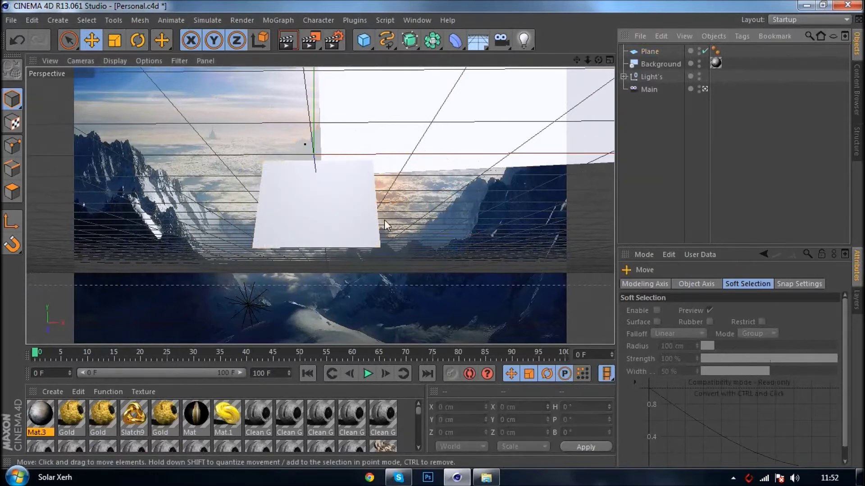
Step: Rotate the plane slightly to a bank of about -3°
left_click(370, 229)
left_click(137, 40)
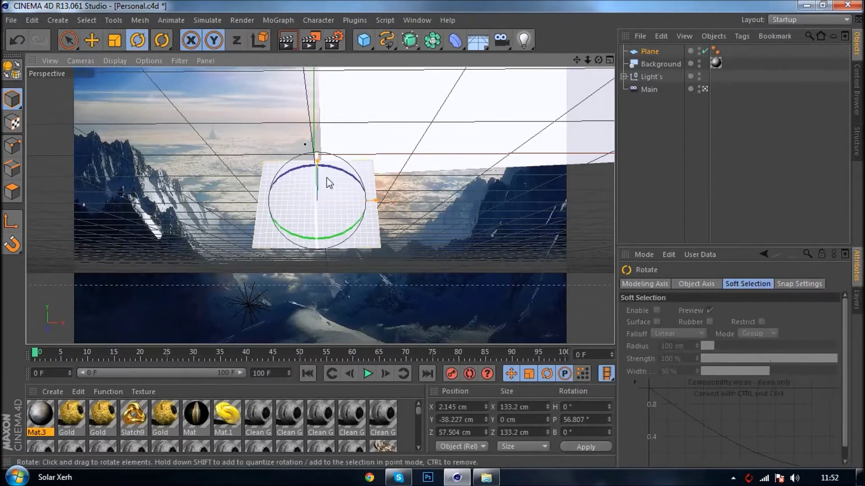
left_click(686, 145)
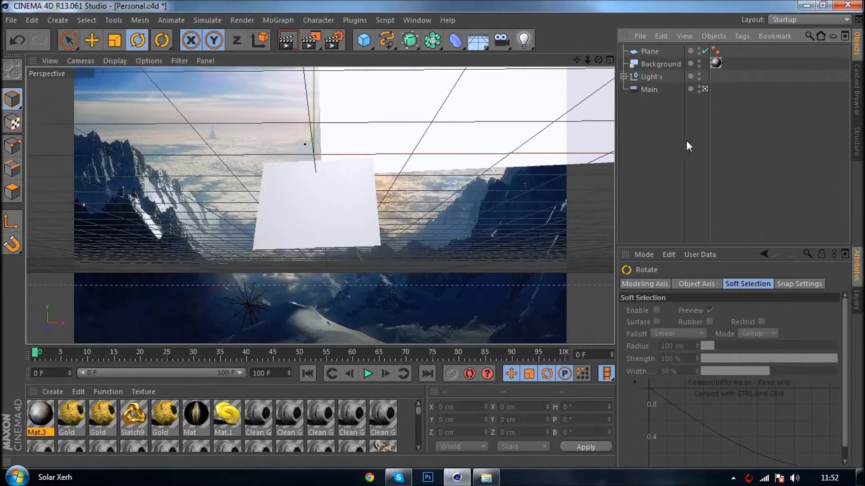
Step: Add a Compositing tag to the Plane object
left_click(659, 53)
right_click(649, 50)
mouse_move(703, 12)
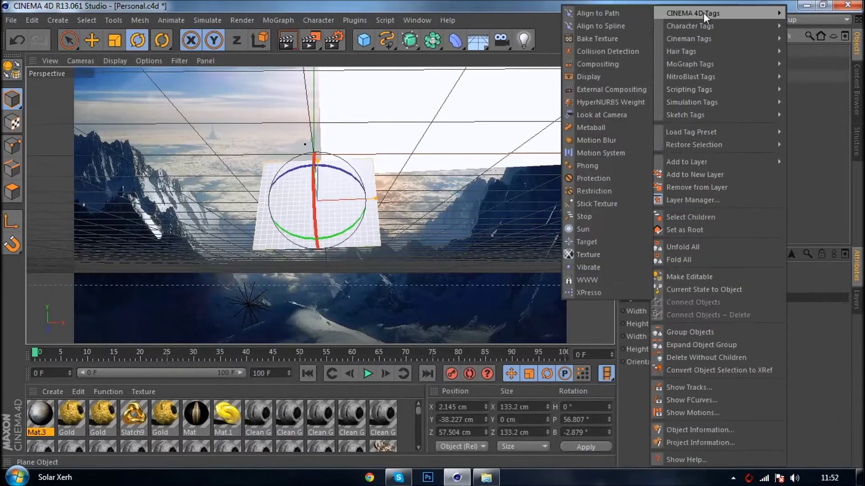
left_click(607, 64)
left_click(784, 95)
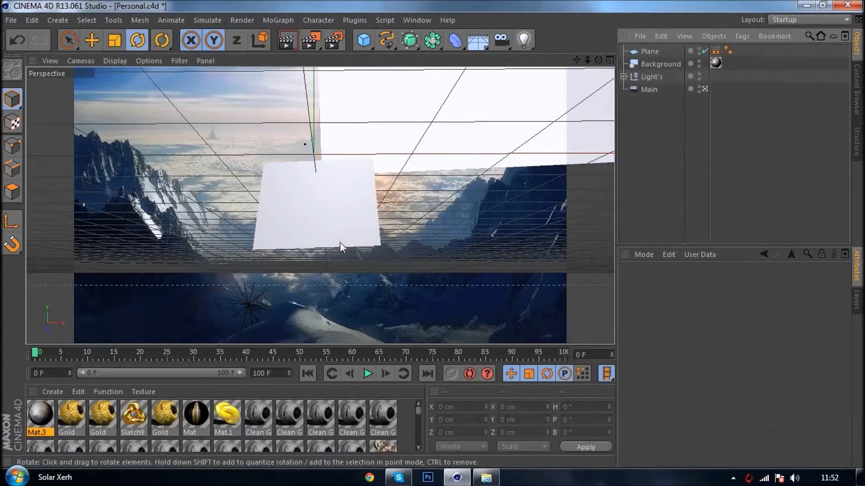
left_click(338, 219)
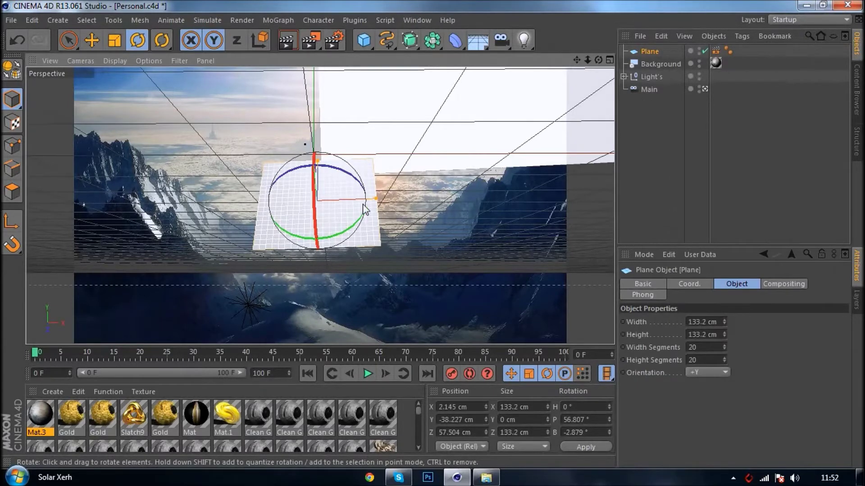
left_click(679, 196)
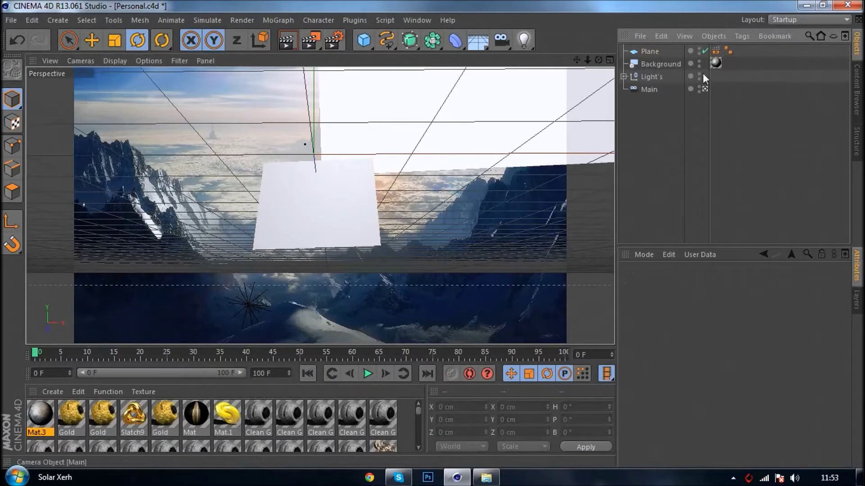
Step: Copy the Background's texture tag with frontal projection onto the Plane, and preview-render the view
left_click(716, 62)
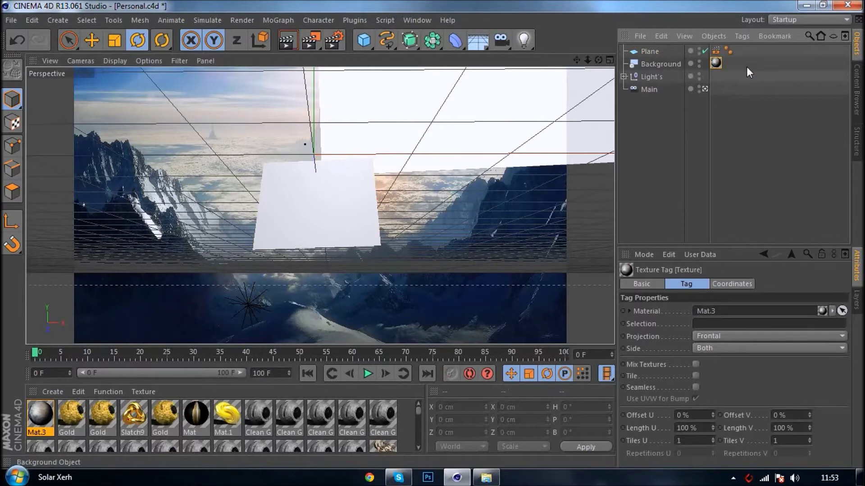
left_click_drag(721, 63, 747, 47)
left_click(731, 96)
left_click(288, 42)
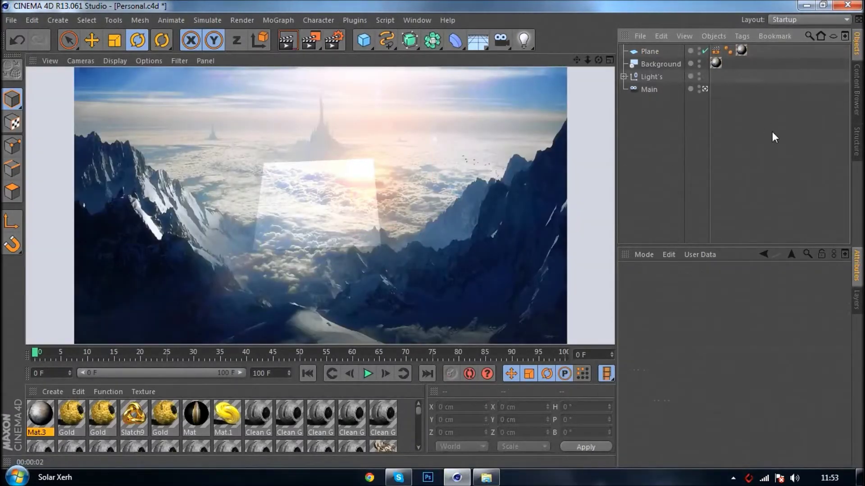
left_click(772, 133)
Step: Expand the Light's group and set the topleft light's intensity to 21%
left_click(624, 76)
left_click(661, 90)
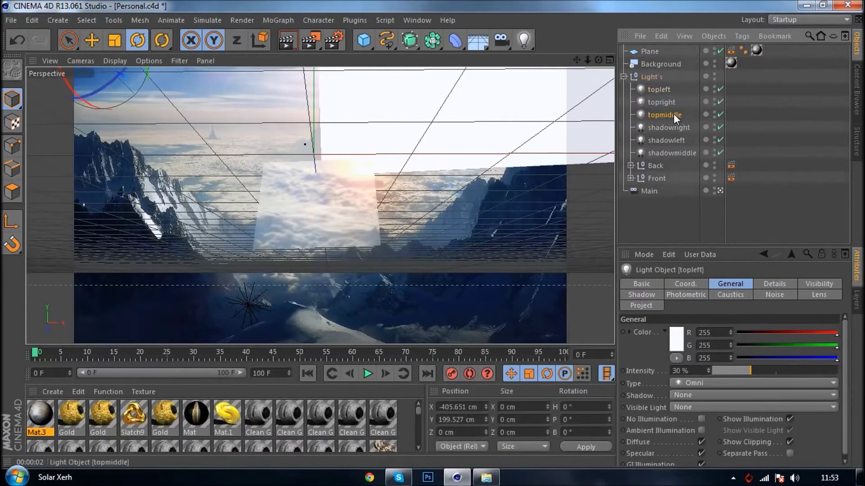
left_click(673, 128)
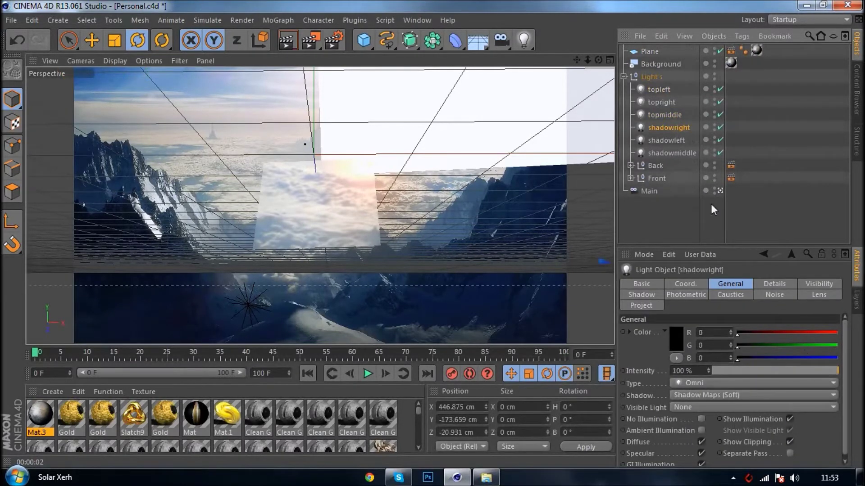
left_click(676, 92)
left_click(739, 367)
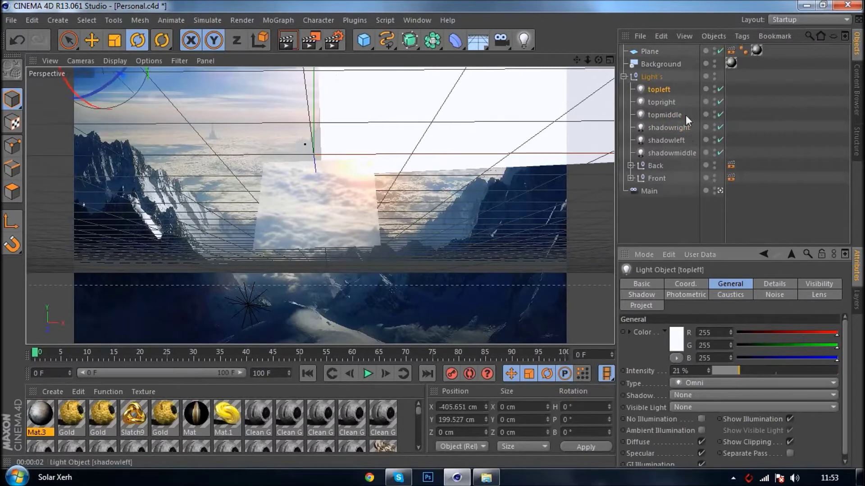
Step: Set the intensity of the topright and topmiddle lights to 21% as well
left_click(669, 104)
left_click(735, 371)
left_click_drag(736, 371, 739, 372)
left_click(667, 93)
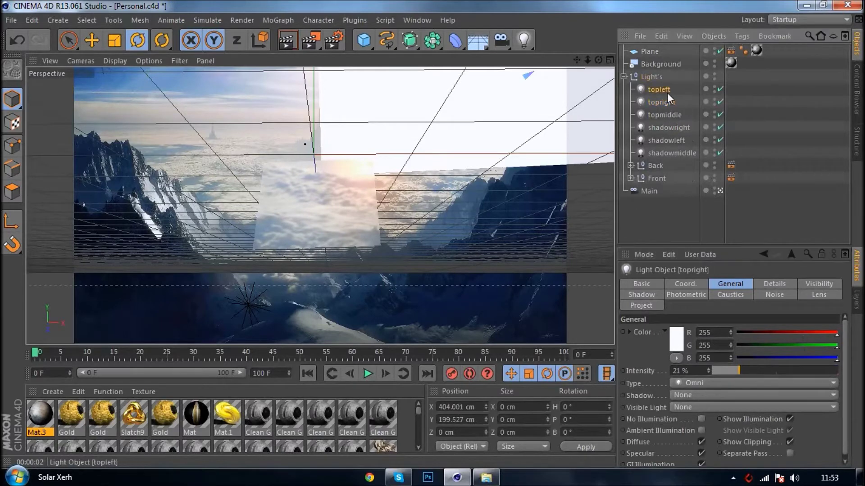
left_click(669, 114)
mouse_move(745, 370)
left_mouse_down()
mouse_move(727, 372)
mouse_move(739, 372)
left_mouse_up()
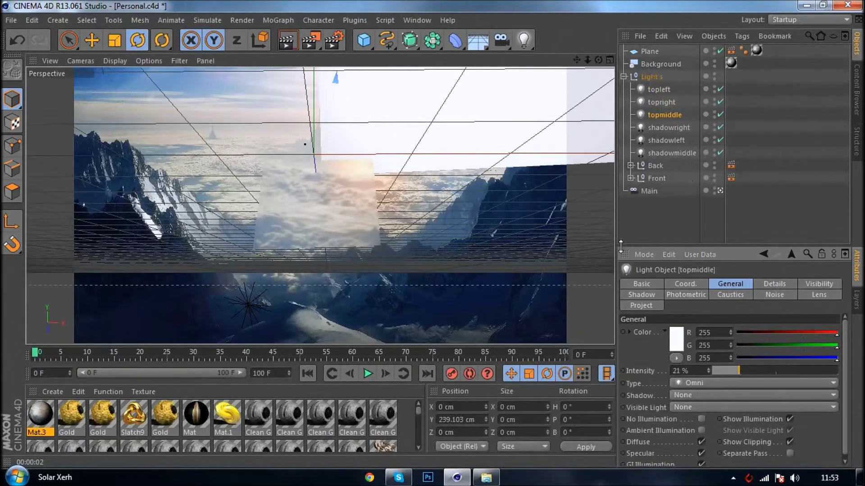
Step: Preview-render the view with the dimmed lights, and collapse the Light's group
left_click(293, 43)
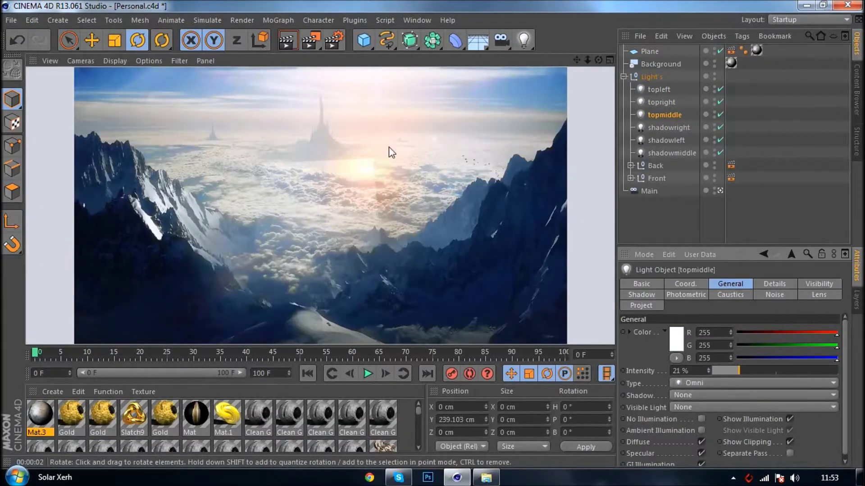
left_click(806, 133)
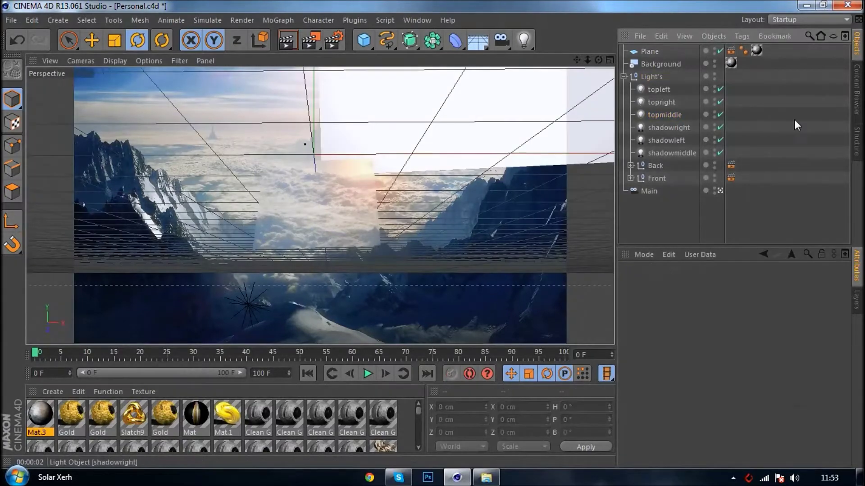
left_click(624, 77)
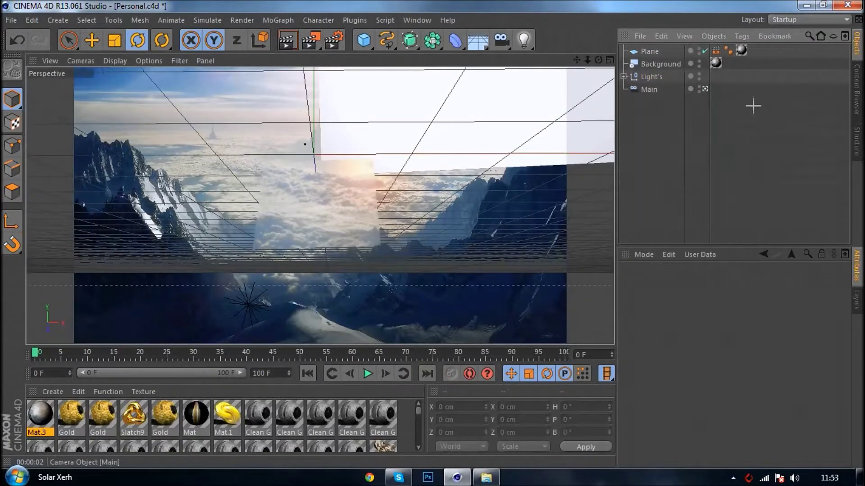
Step: Import DareRising.ai from My Folder > Graphics > Cinema 4D > AI Files at scale 1 centimeter with connected splines
left_click(13, 20)
left_click(27, 64)
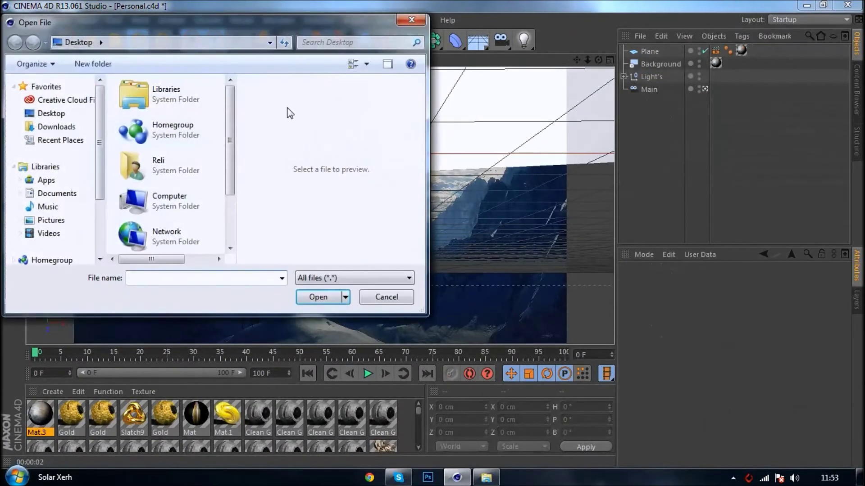
scroll(229, 158, "down", 3)
double_click(180, 234)
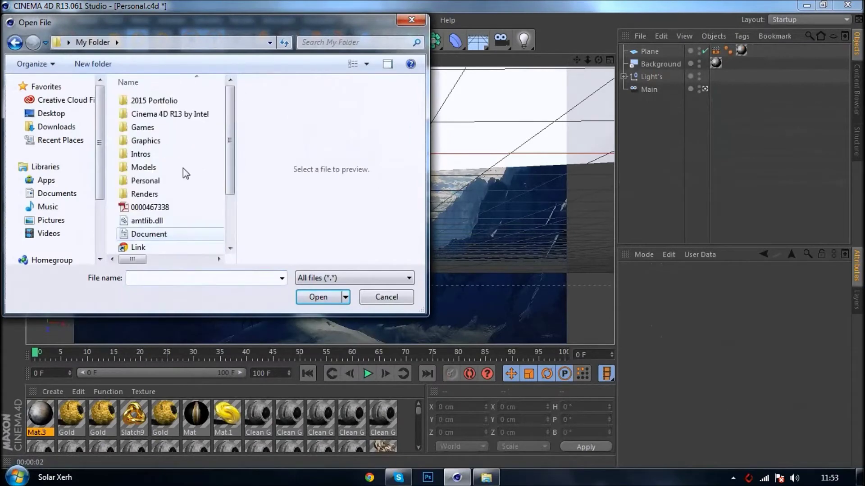
double_click(170, 141)
left_click(152, 137)
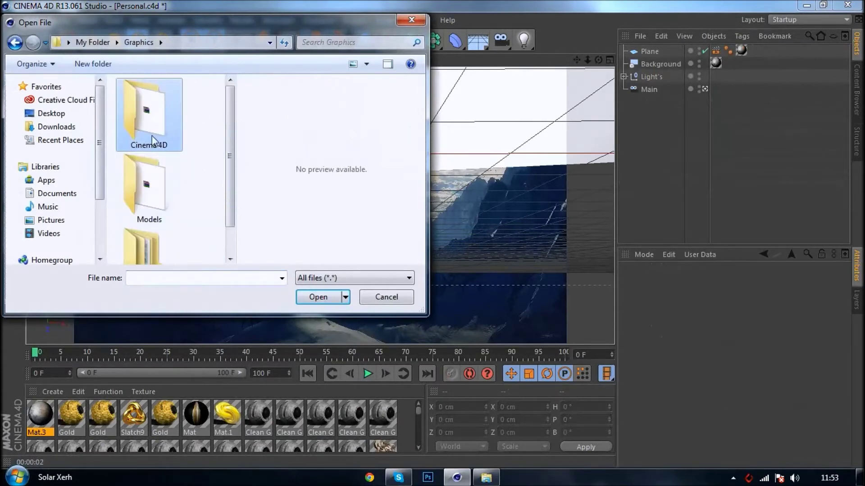
double_click(153, 127)
double_click(149, 100)
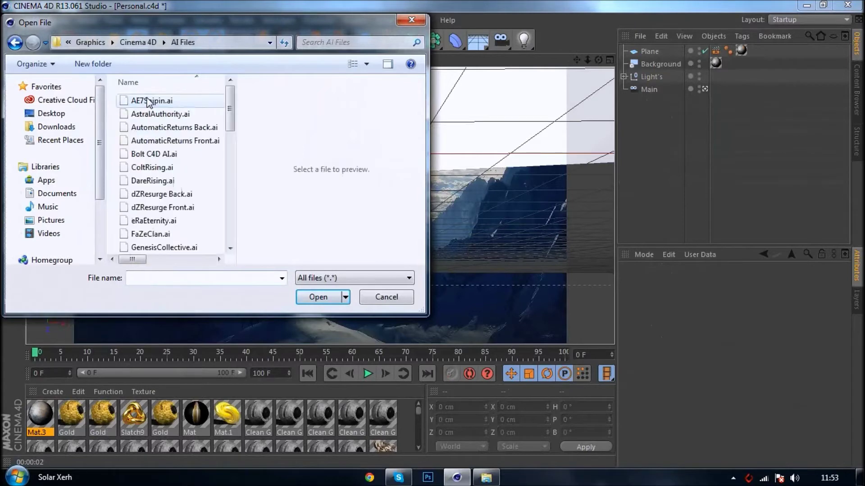
mouse_move(234, 125)
left_mouse_down()
mouse_move(277, 215)
mouse_move(279, 133)
mouse_move(240, 131)
left_mouse_up()
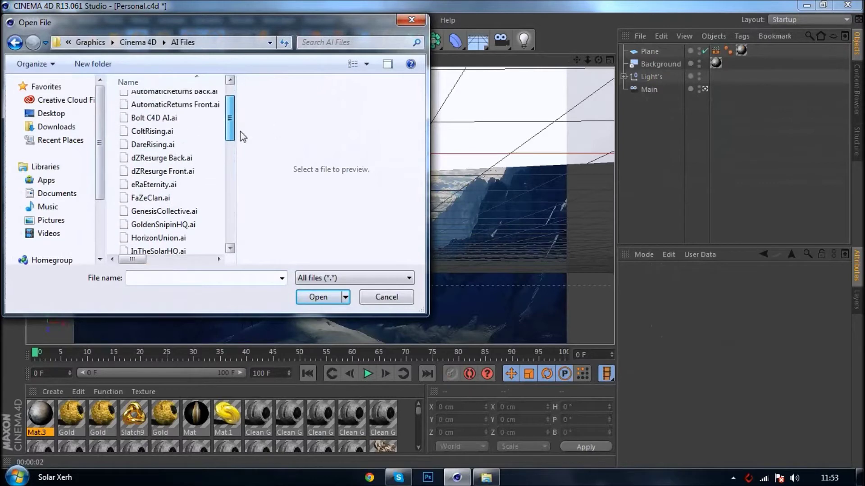
left_click(191, 146)
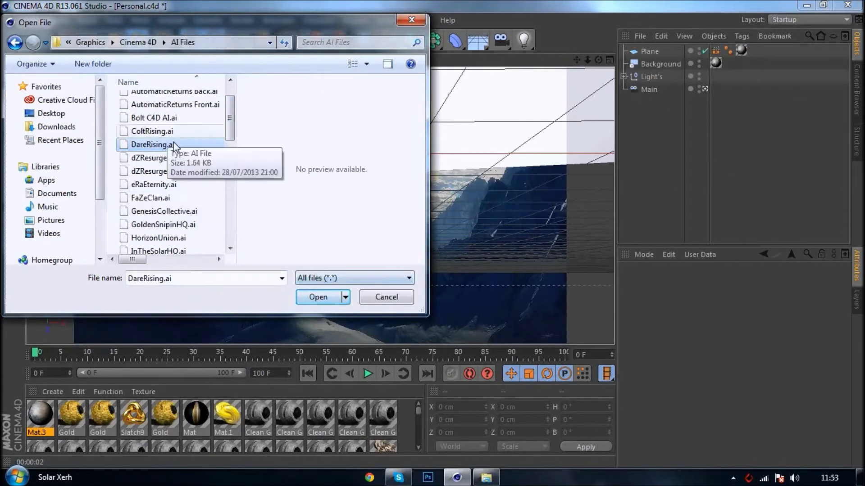
left_click(314, 298)
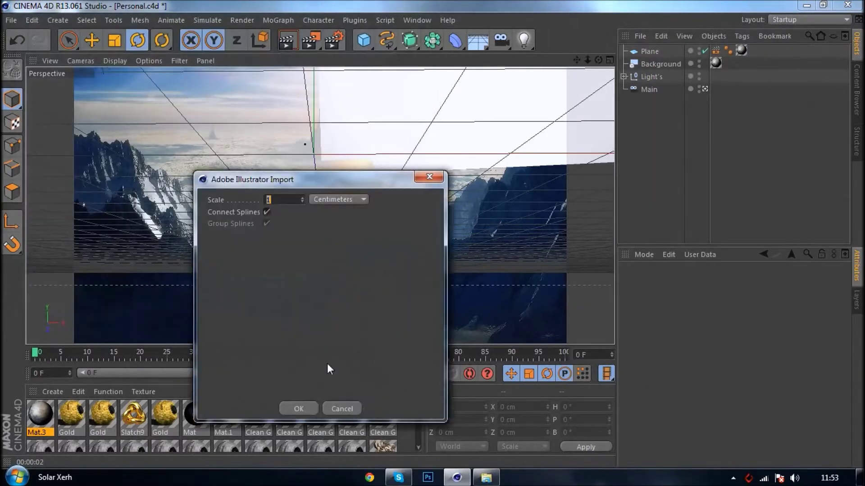
left_click(309, 406)
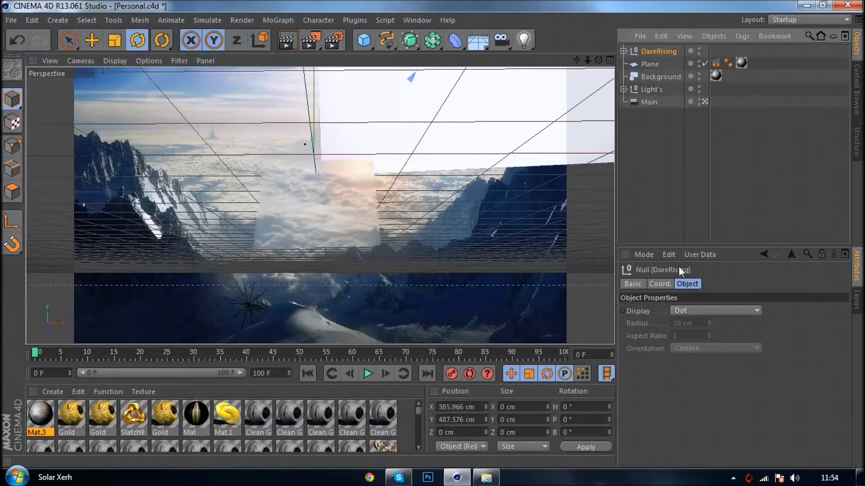
Step: Set the DareRising null's X and Y positions to 0 cm, and deselect it
left_click(665, 284)
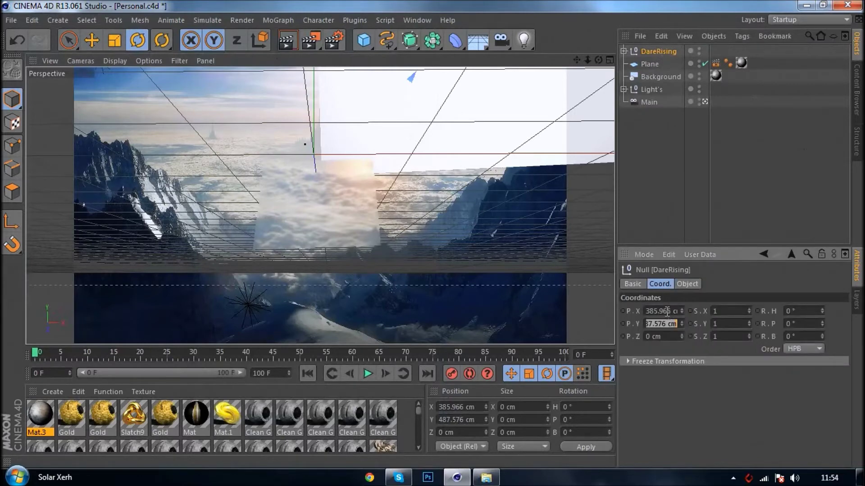
left_click(669, 312)
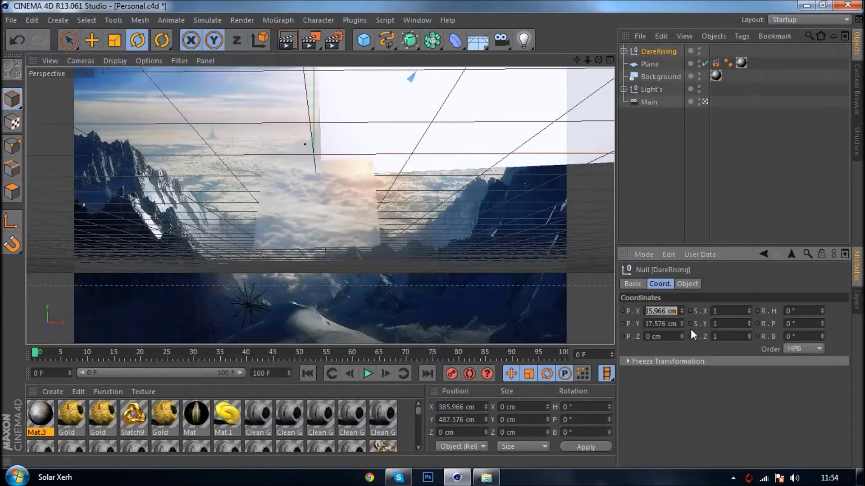
type("0")
key("Tab")
type("0")
key("Return")
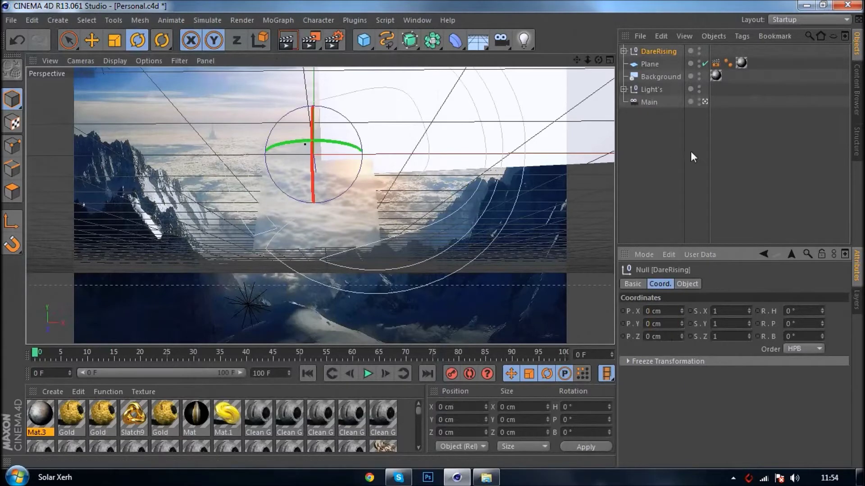
left_click(664, 155)
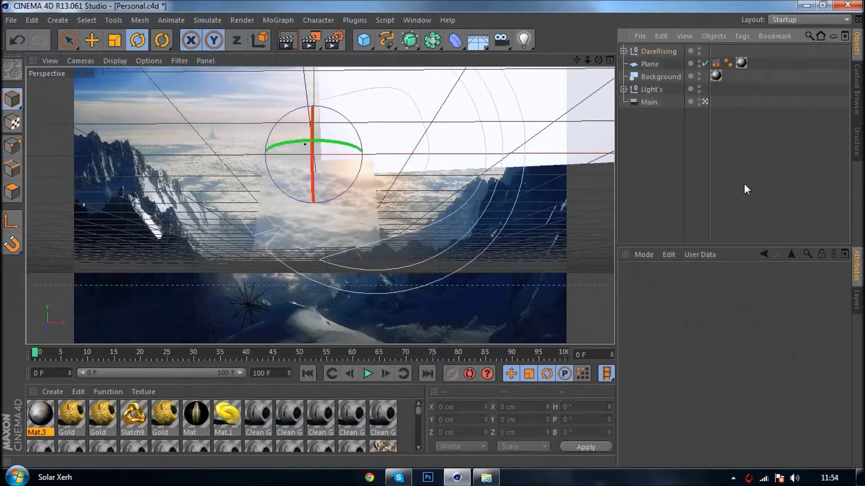
Step: Add an Extrude NURBS object, and merge DareRising's Path 1 and Path 3 into one spline, deleting the originals
left_click(411, 41)
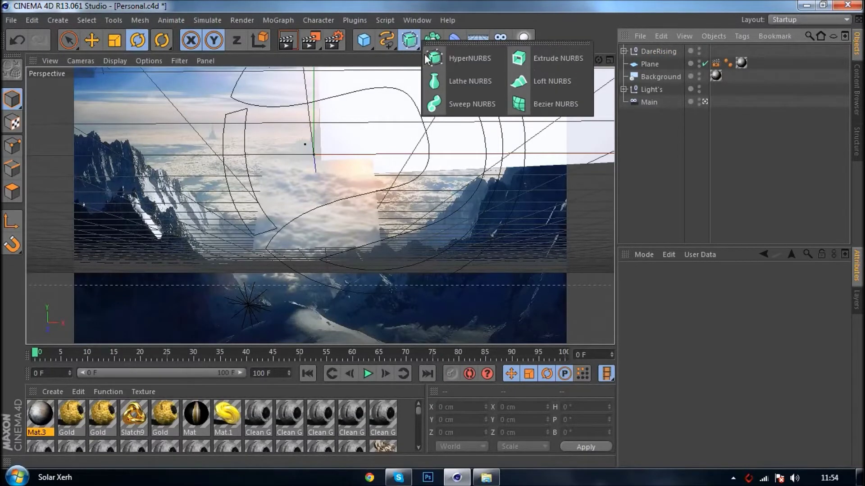
left_click(560, 61)
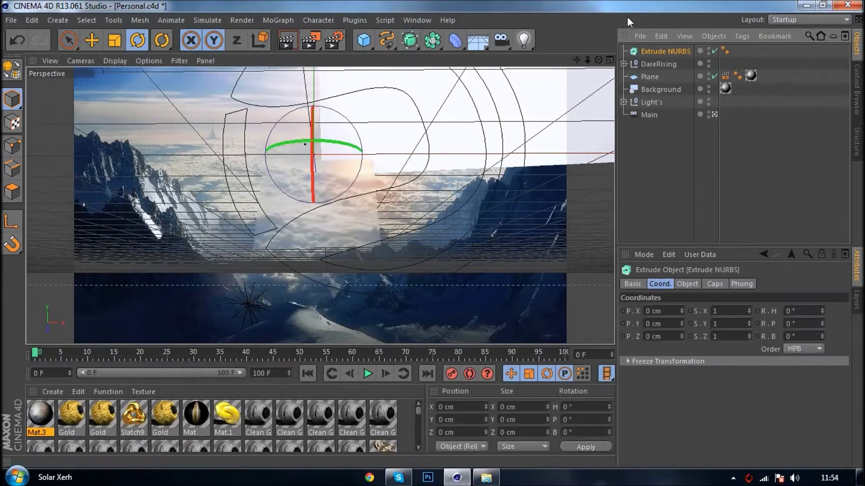
left_click(623, 63)
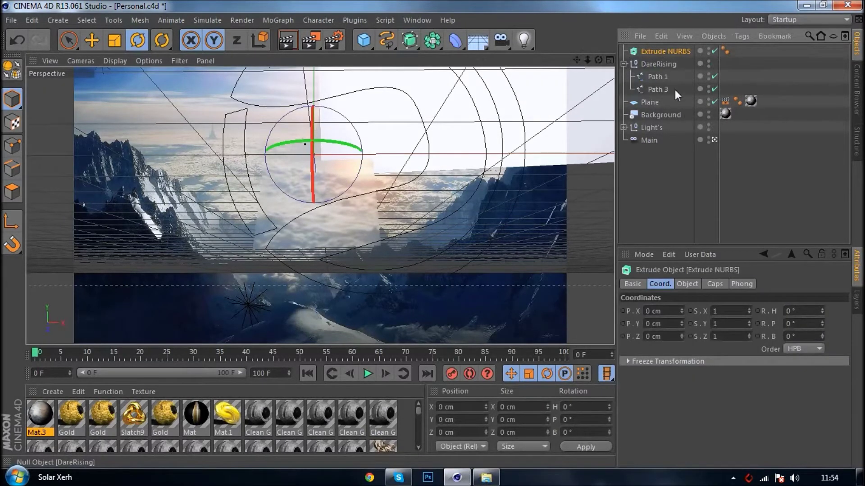
left_click_drag(683, 90, 658, 74)
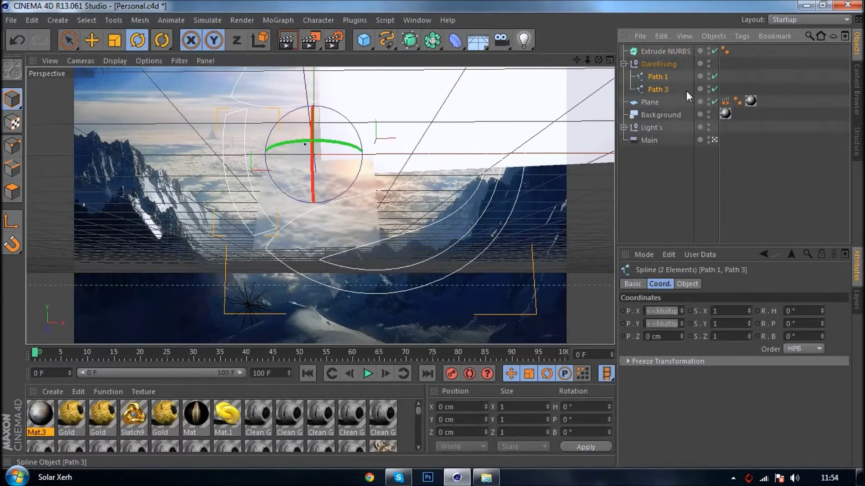
right_click(664, 89)
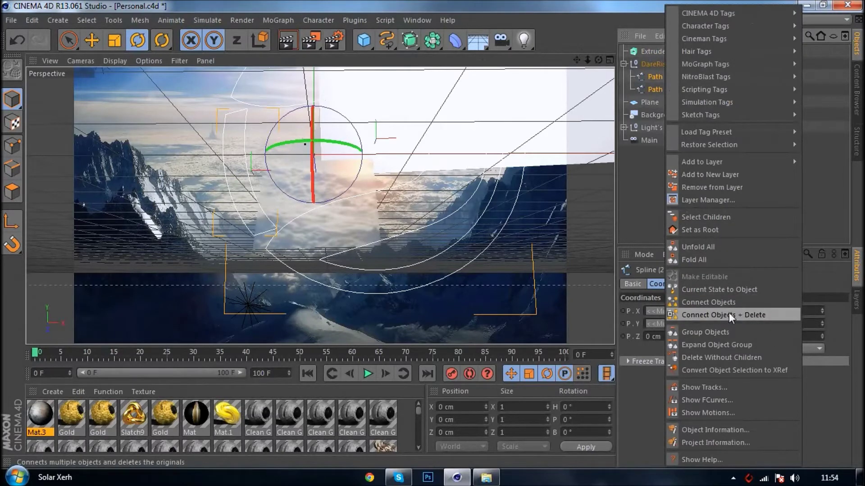
left_click(721, 318)
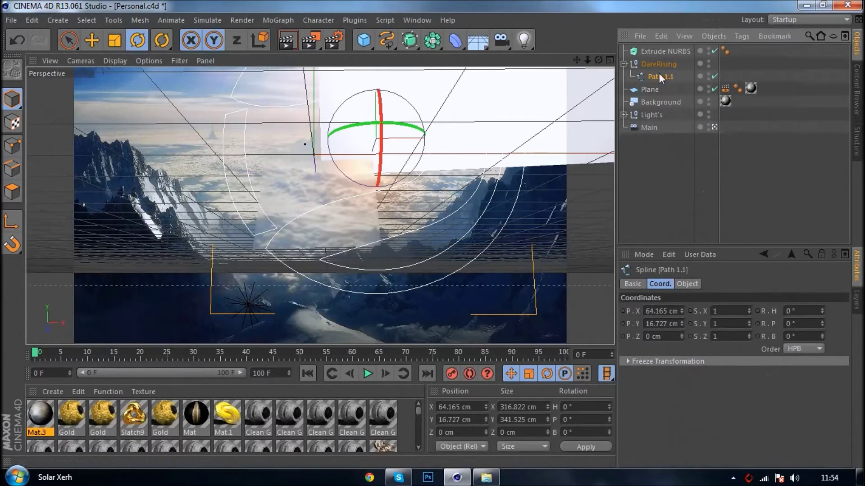
Step: Nest the merged path under the Extrude NURBS, and delete the empty DareRising null
left_click_drag(652, 80, 645, 52)
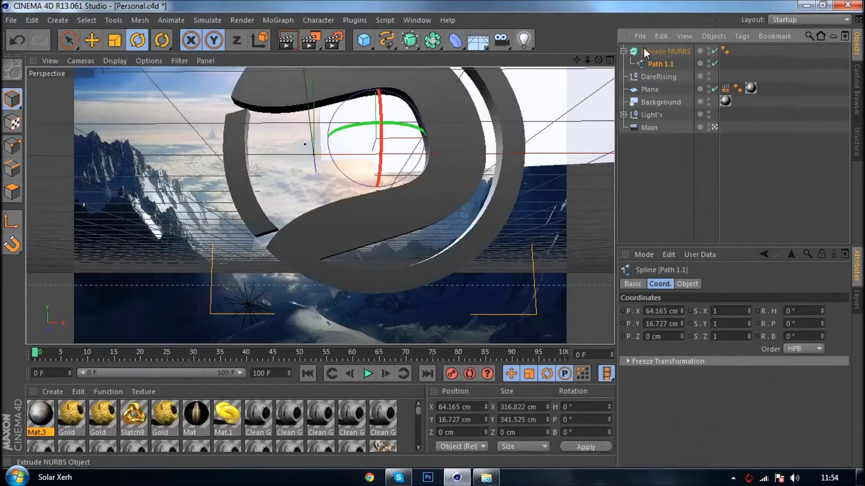
left_click(624, 51)
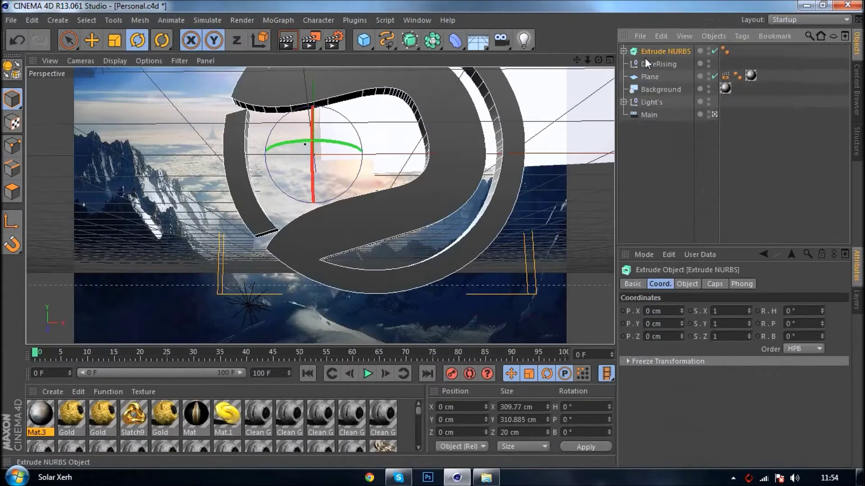
left_click(650, 63)
key("Delete")
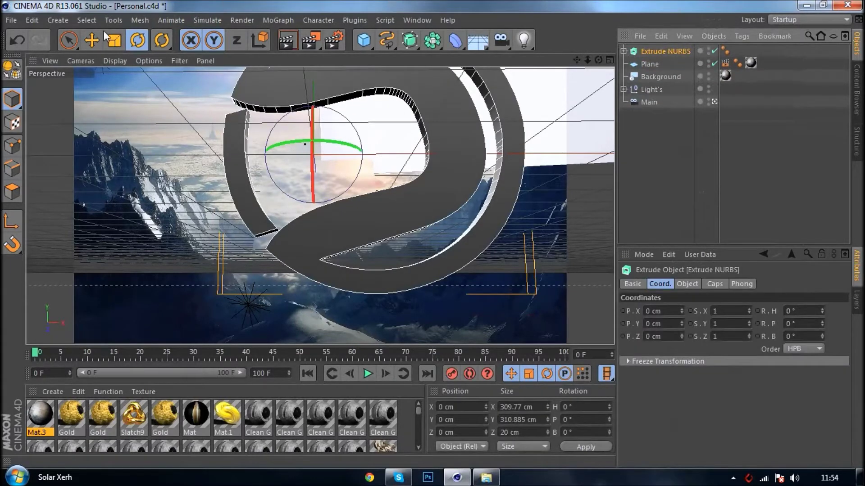
Step: Scale the extruded logo uniformly down to about 120 cm wide, and set its Z extrusion depth to 26.76 cm outside the Main camera
left_click(115, 40)
left_click_drag(288, 330, 189, 323)
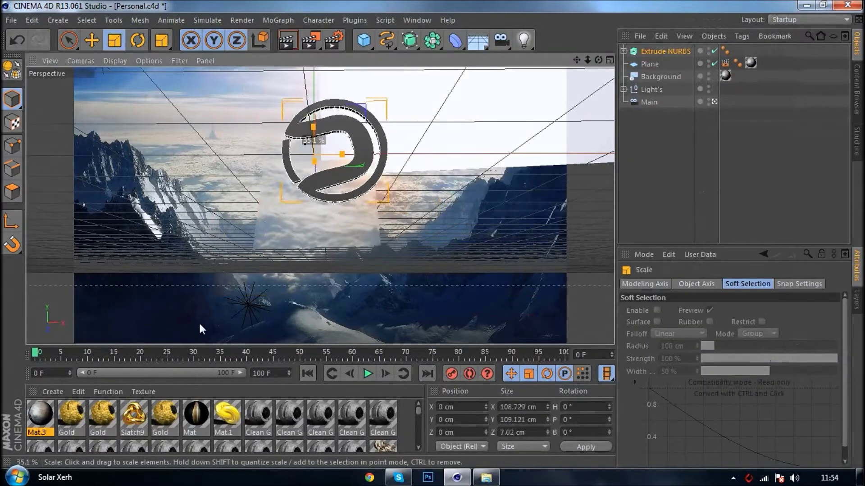
left_click(715, 102)
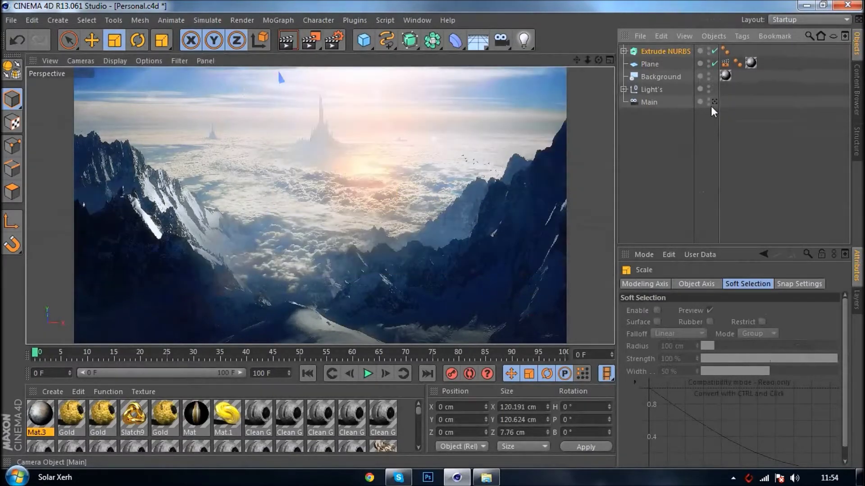
left_click_drag(596, 58, 576, 60)
left_click(666, 51)
left_click(687, 284)
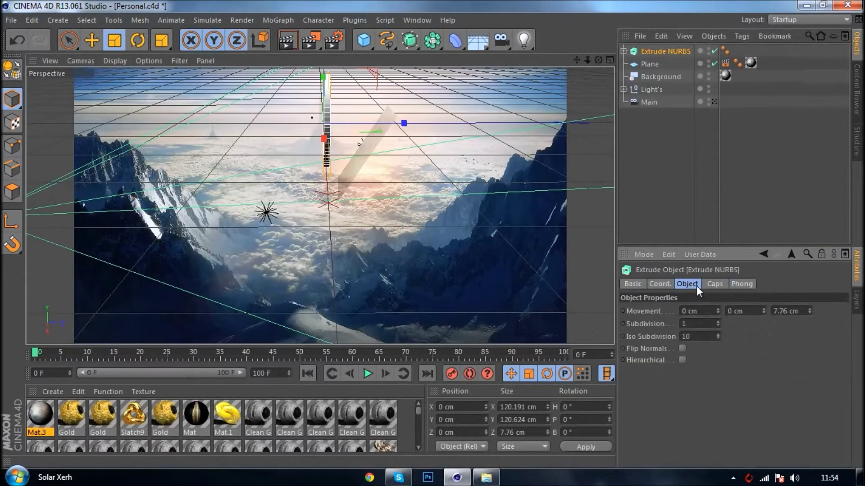
mouse_move(810, 311)
left_mouse_down()
mouse_move(810, 302)
mouse_move(811, 318)
left_mouse_up()
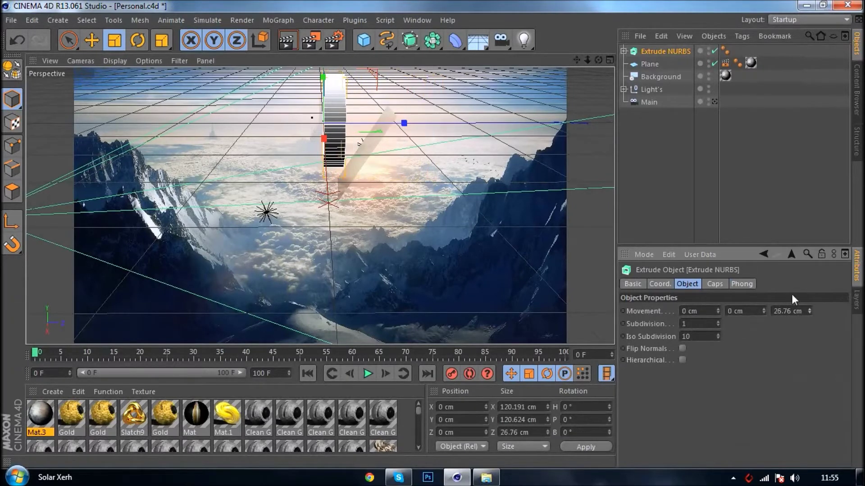
Step: Tilt the logo to a pitch of about -38.7°, and move it to about X -26, Y -23, Z 31 cm
key("r")
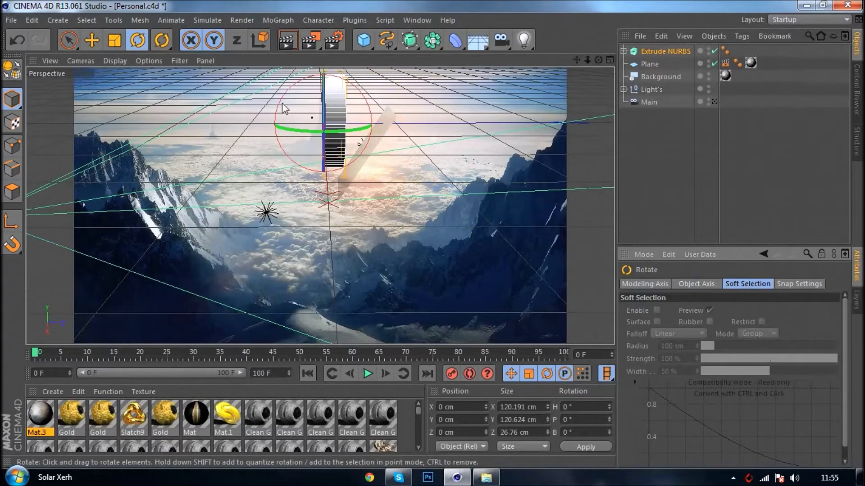
left_click_drag(289, 129, 309, 99)
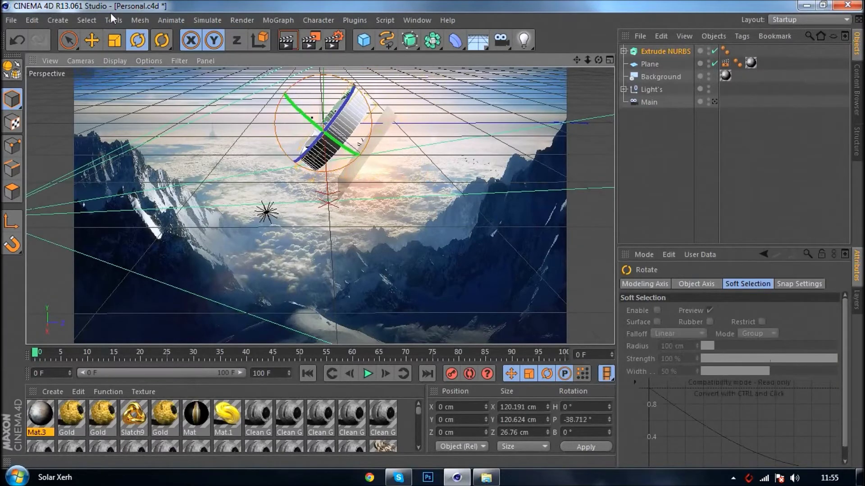
key("e")
left_click_drag(466, 107, 491, 116)
left_click_drag(598, 60, 596, 60)
left_click_drag(335, 144, 309, 146)
scroll(315, 144, "up", 3)
left_click_drag(599, 59, 512, 77)
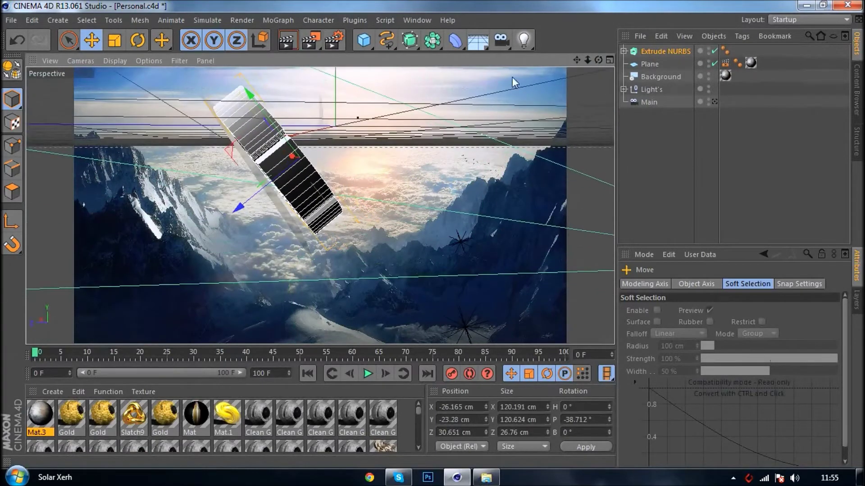
Step: Refine the logo to about H -3.1°, P -33.5°, B -1.6° and X -25.7, Y -29, Z 39.4 cm, and return to the Main camera
left_click(140, 40)
left_click_drag(347, 171, 333, 183)
left_click(92, 39)
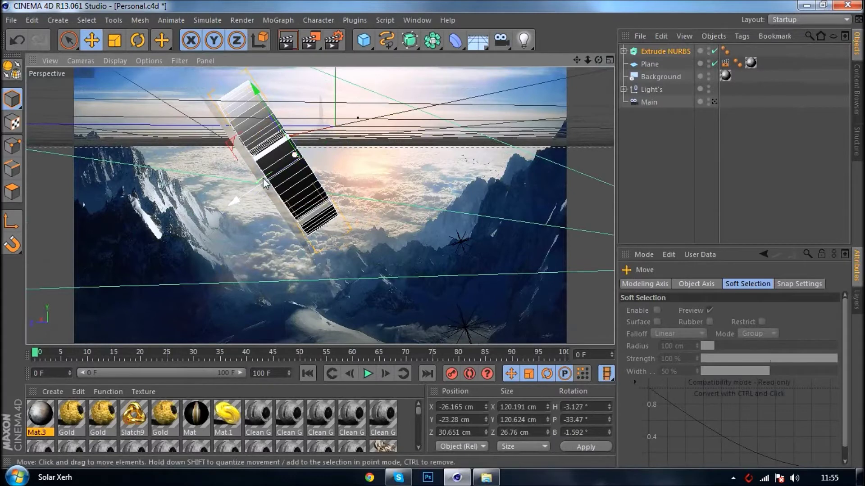
left_click(309, 139)
left_click(656, 53)
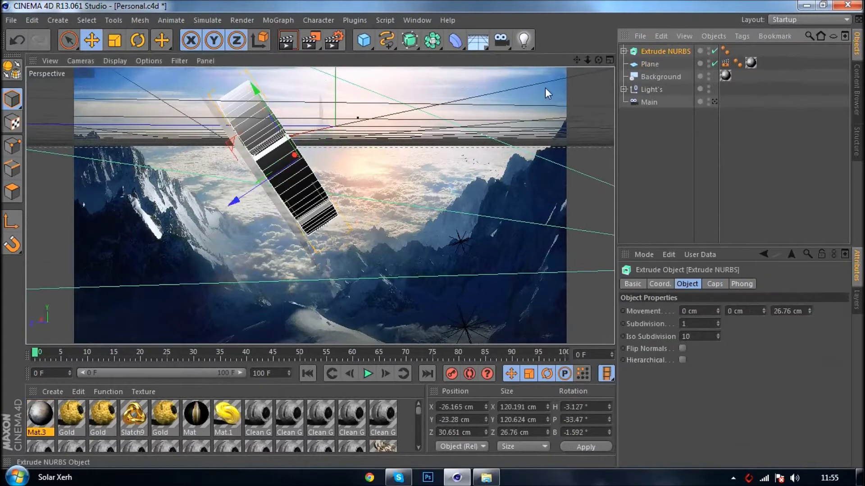
left_click_drag(240, 198, 239, 197)
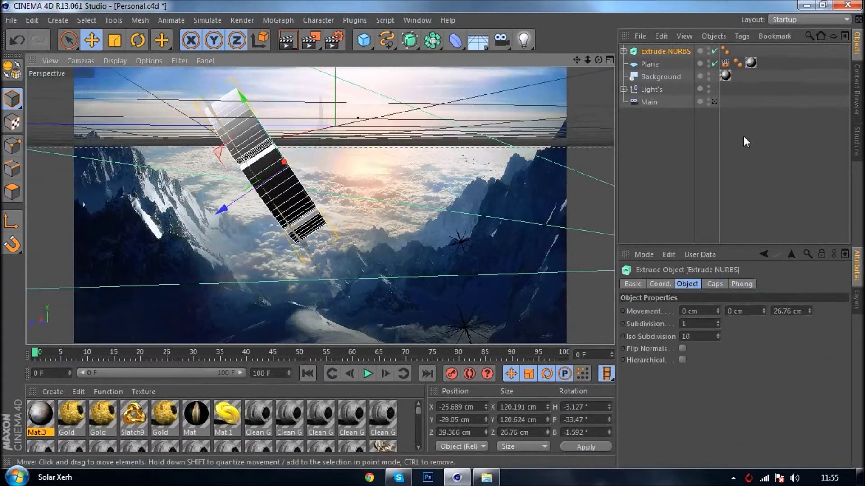
left_click(714, 101)
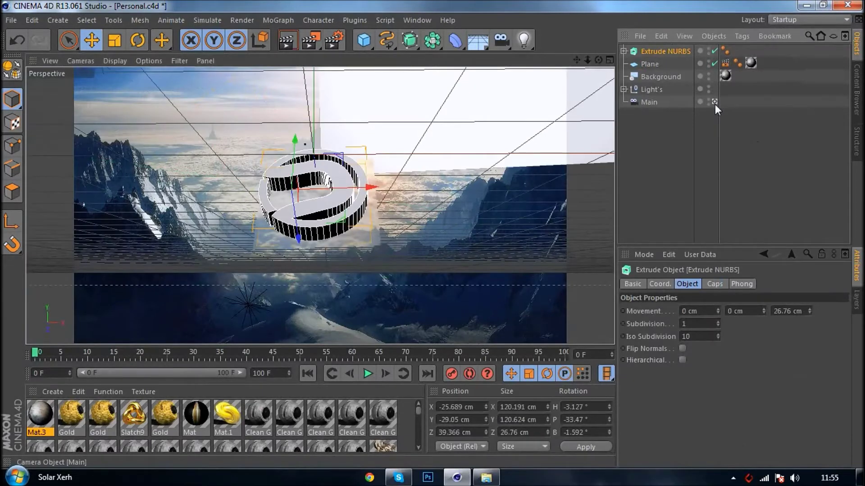
Step: Scale the logo uniformly down to about 113.7 cm wide, move it to about X -20, Y -34, Z 40 cm, and render the view
left_click(114, 40)
left_click_drag(405, 131, 391, 164)
left_click(104, 46)
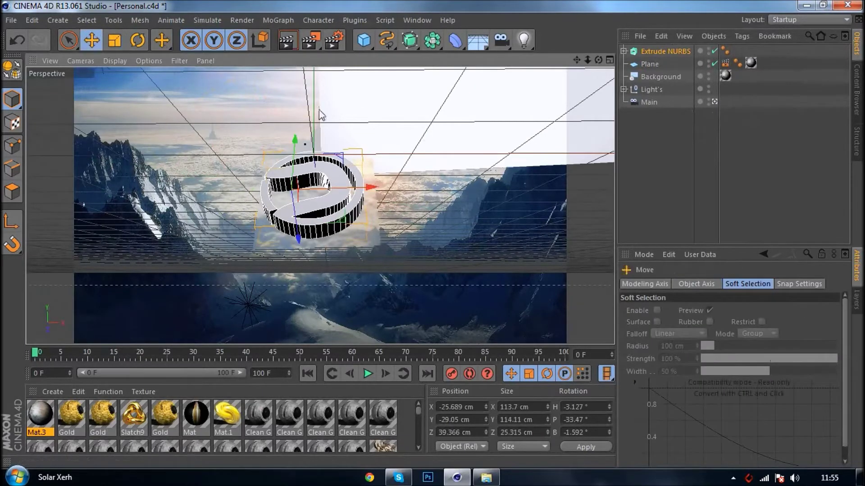
left_click_drag(328, 116, 327, 121)
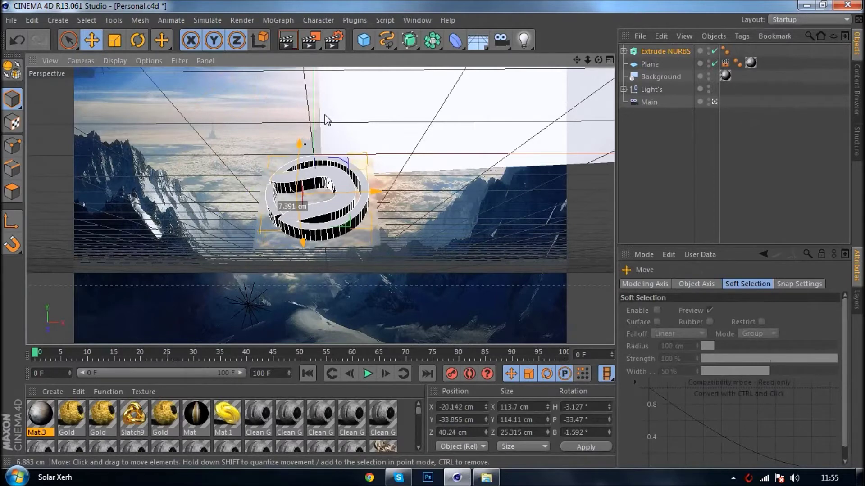
left_click(738, 113)
left_click(286, 40)
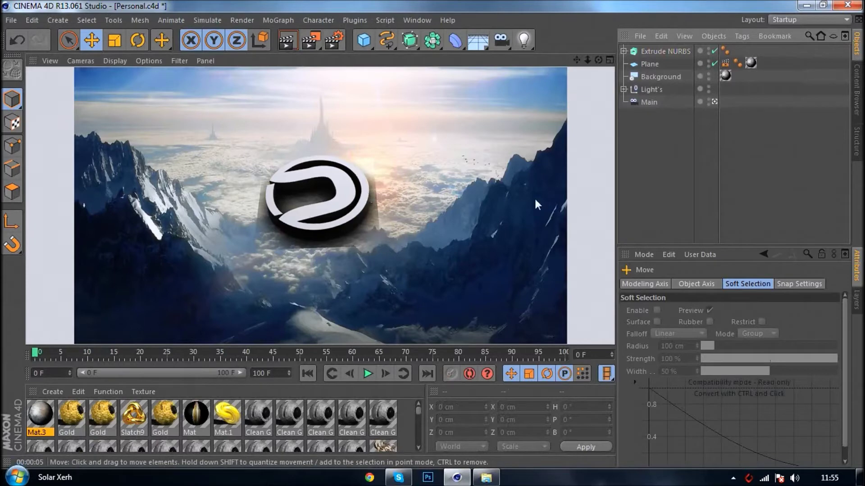
Step: Rotate the logo and plane together until the logo reaches about H -12.7°, P -38.9°, B -3.1°
left_click(756, 129)
left_click_drag(769, 67, 624, 45)
left_click(137, 39)
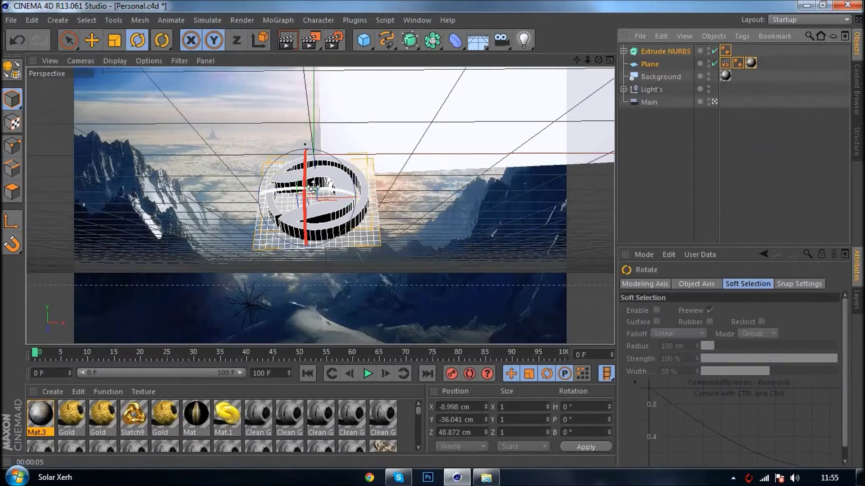
left_click_drag(304, 159, 339, 191)
Step: Change both the start and end caps of the extruded logo to Fillet Cap
left_click(665, 51)
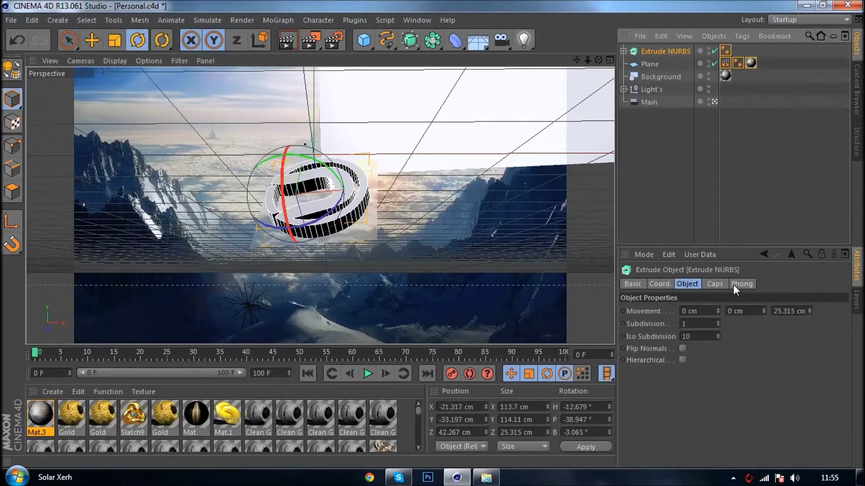
left_click(715, 284)
left_click(718, 311)
left_click(725, 360)
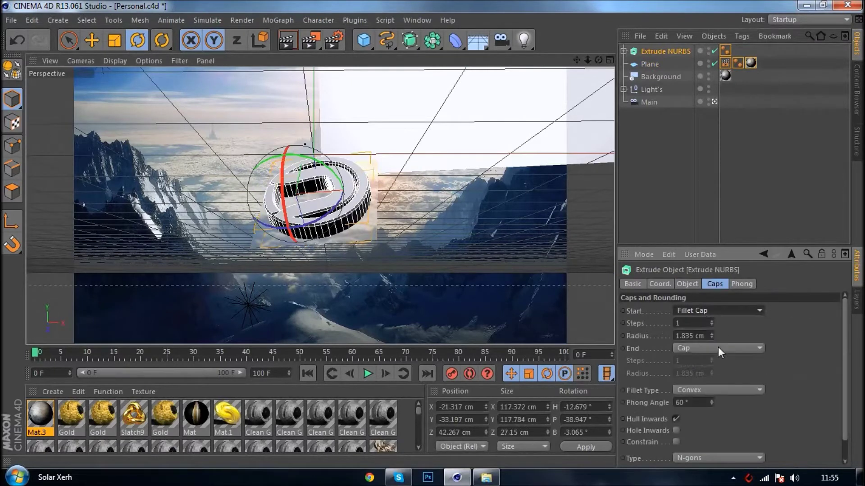
left_click(716, 348)
left_click(722, 400)
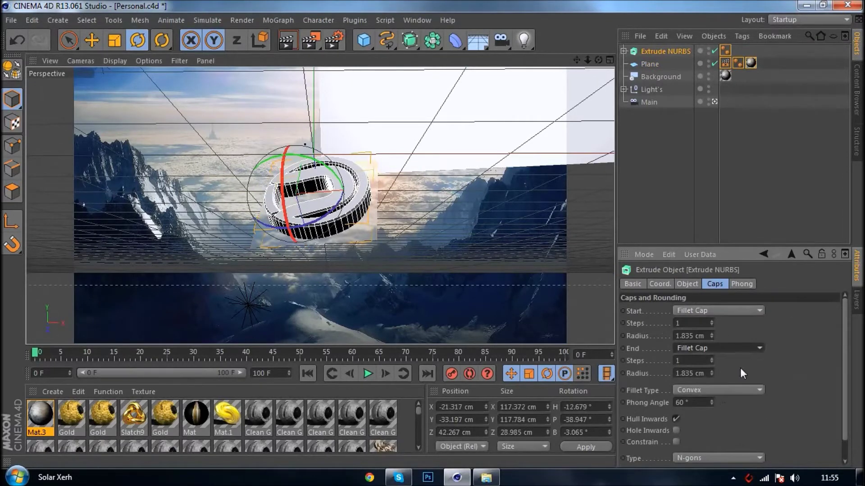
Step: Set the fillet radius of the logo's start and end caps to 1.5 cm
double_click(691, 336)
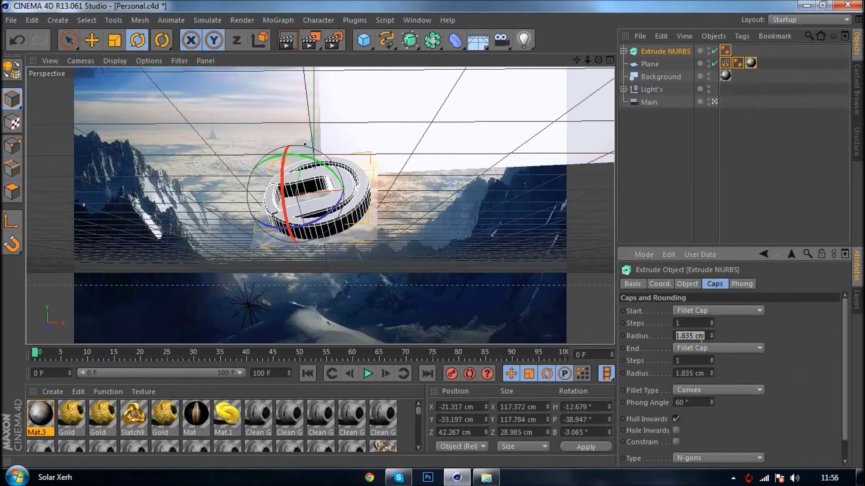
type("1.5")
double_click(686, 372)
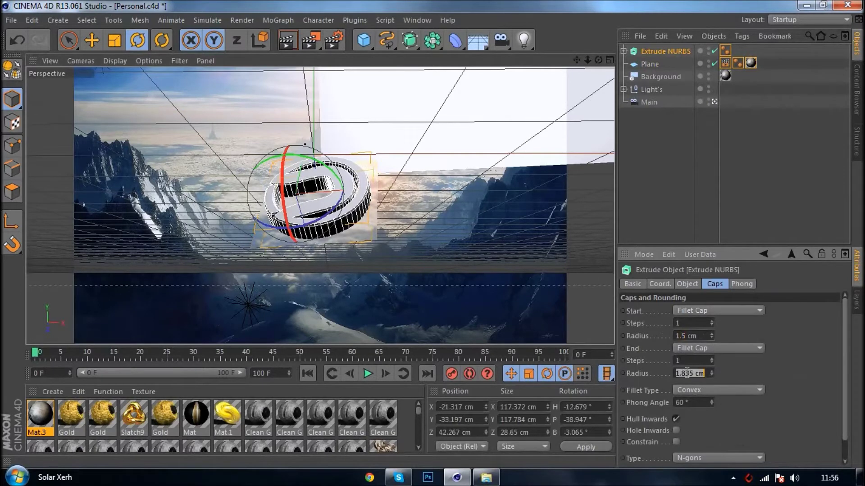
type("1.5")
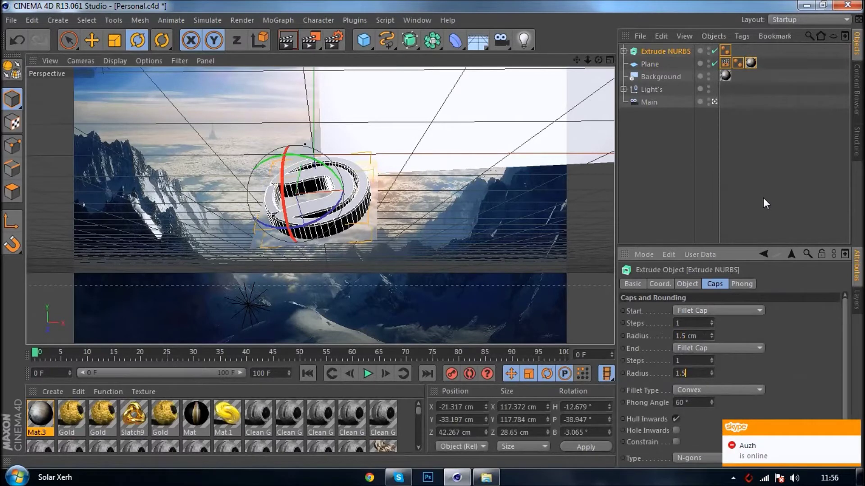
left_click(762, 197)
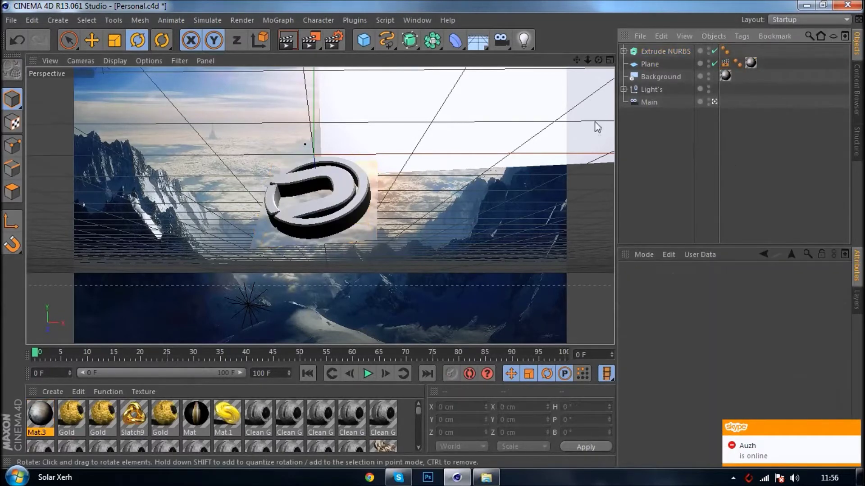
Step: Move the logo to about X -16.9, Y -35.3, Z 39.5 cm
left_click(662, 51)
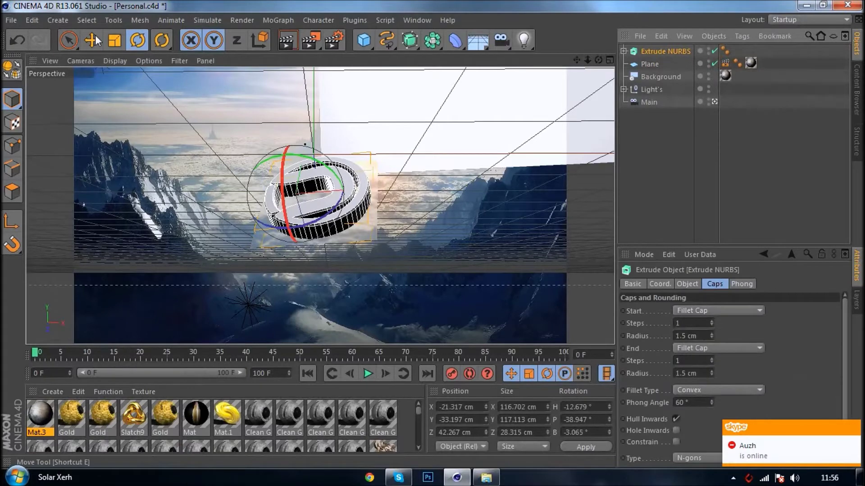
key("e")
left_click_drag(372, 188, 334, 167)
Step: Set the logo's Z extrusion depth to 14.315 cm, and move it to about X -15.3, Y -38.3, Z 47.1 cm
left_click(664, 51)
left_click(698, 282)
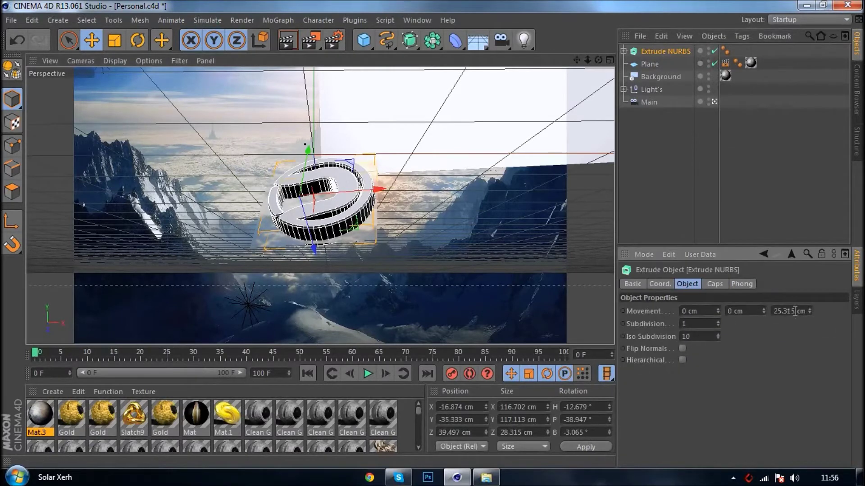
left_click_drag(809, 311, 360, 104)
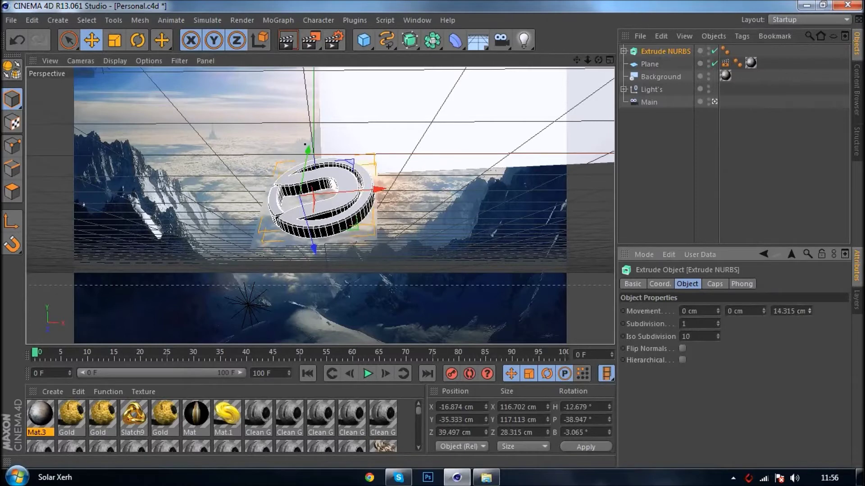
left_click(91, 39)
left_click_drag(309, 241, 318, 246)
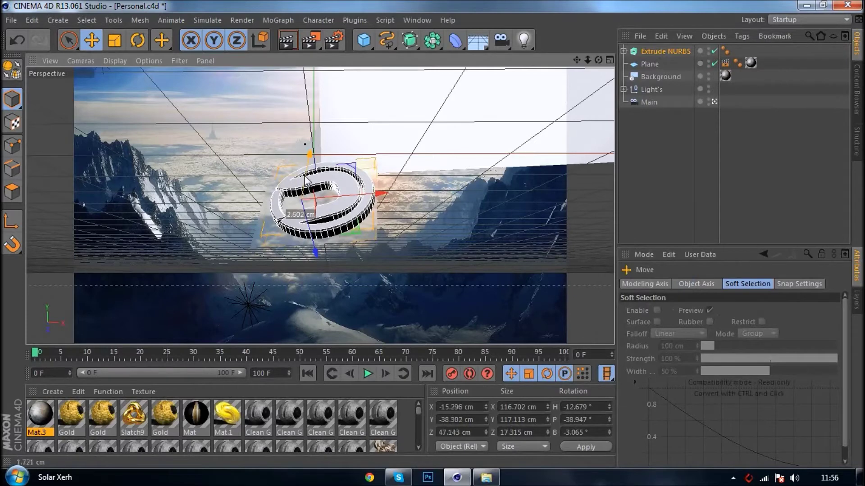
Step: Enlarge the plane behind the logo to about 149.4 cm wide and 169.5 cm high
left_click(649, 65)
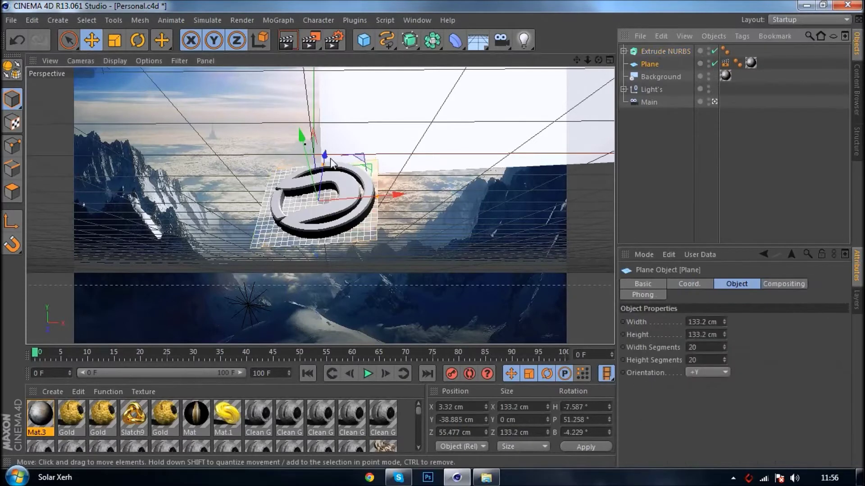
left_click_drag(329, 167, 331, 160)
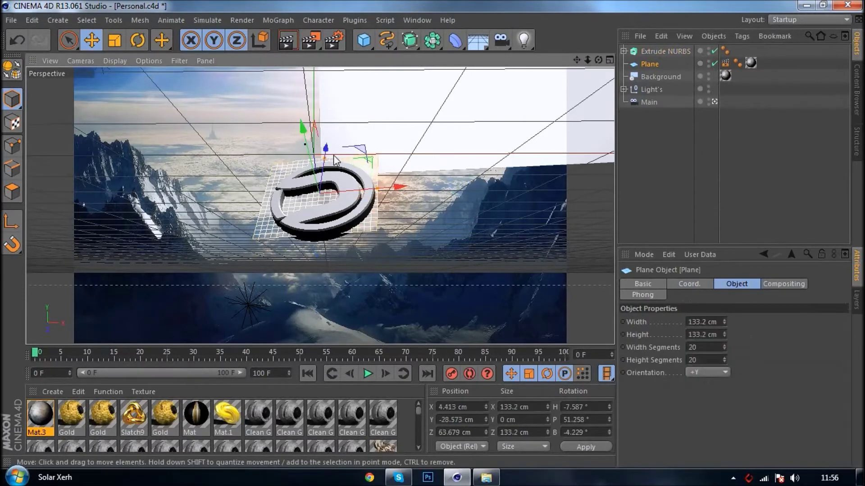
key("ctrl+z")
left_click_drag(326, 162, 330, 162)
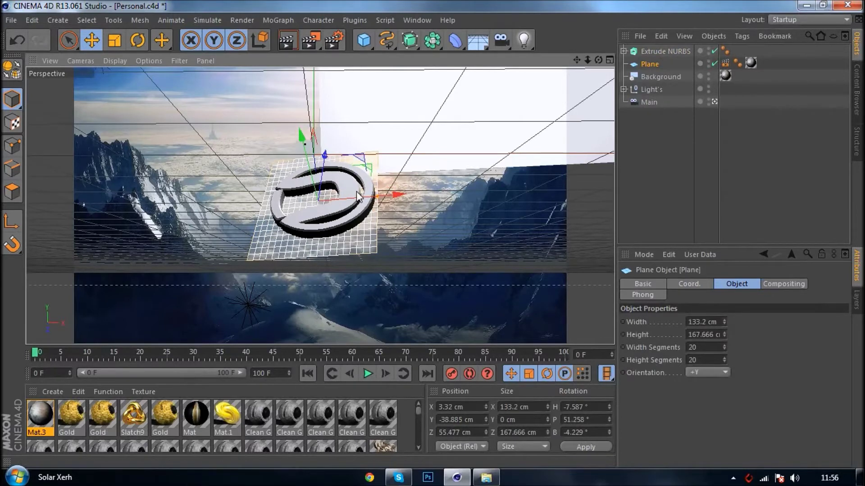
left_click_drag(378, 201, 383, 196)
left_click(114, 45)
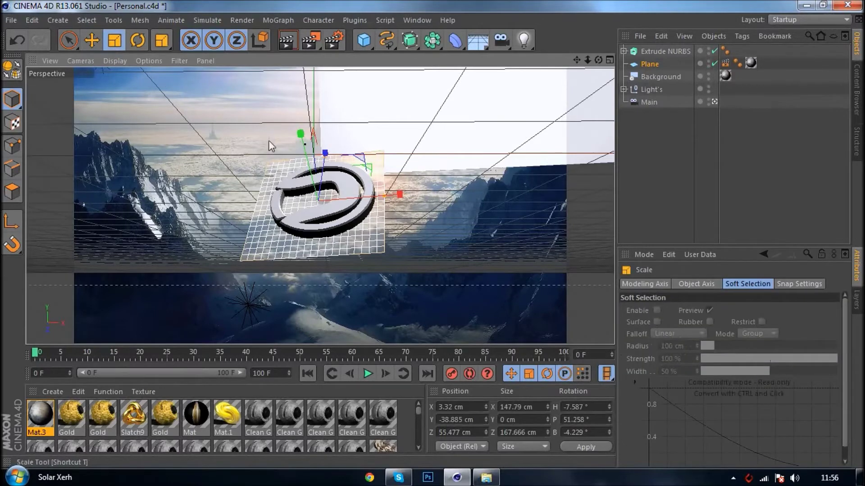
left_click_drag(375, 202, 379, 200)
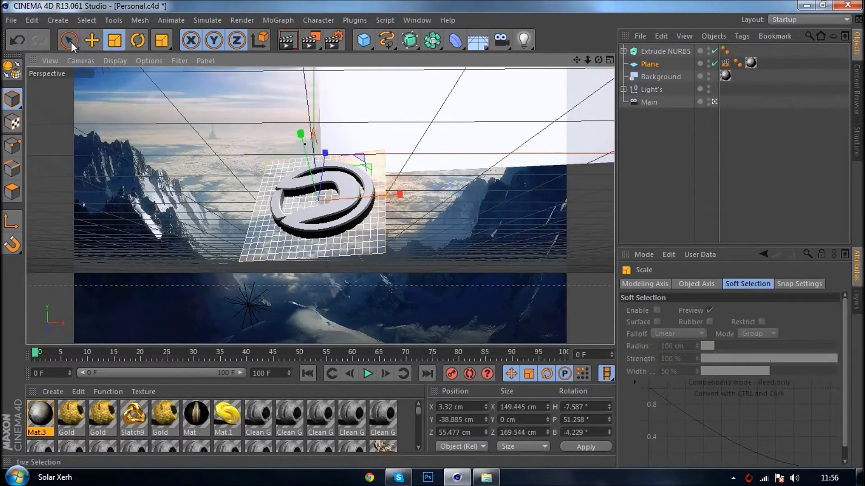
Step: Move the plane to about X 10.2, Y -38.6, Z 54.2 cm, and test-render the view briefly
left_click(91, 40)
left_click_drag(388, 198, 403, 194)
left_click(742, 174)
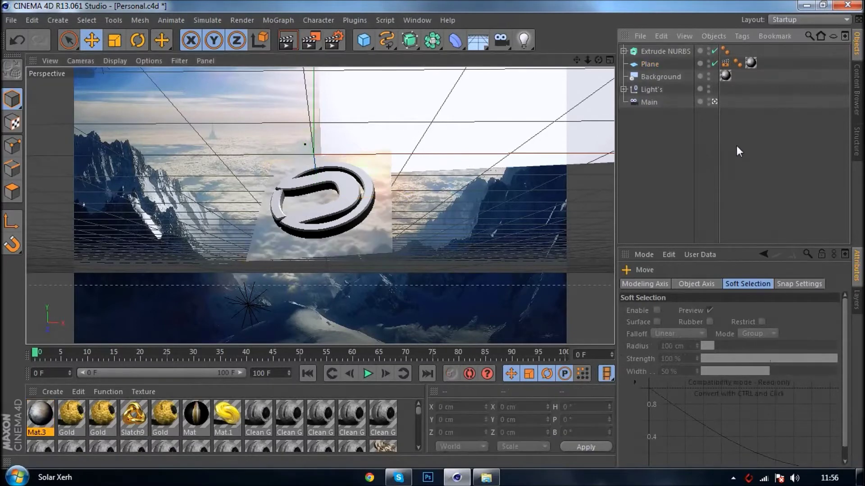
left_click(286, 40)
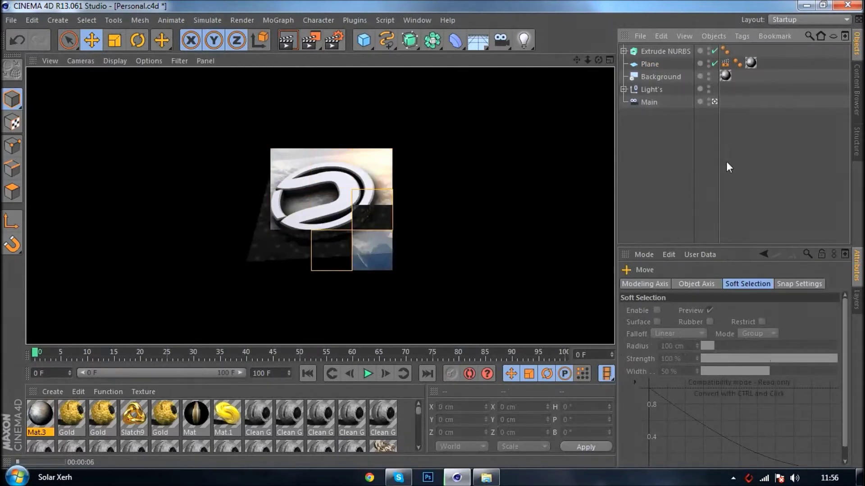
key("Escape")
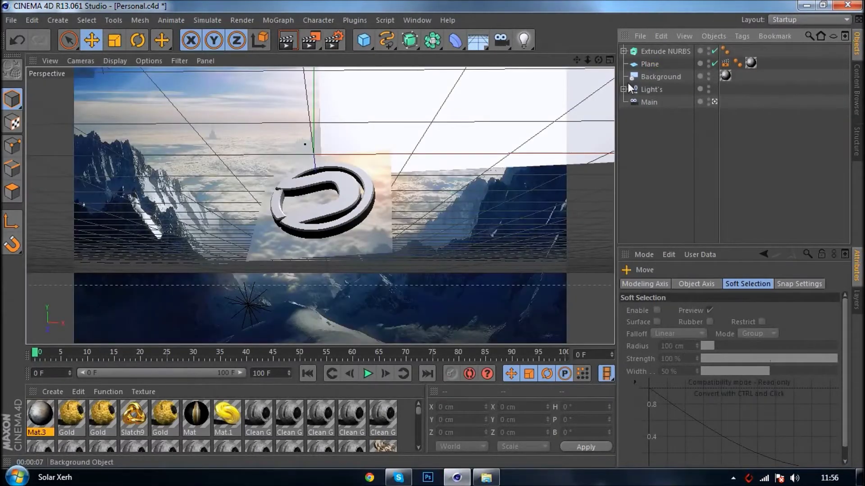
Step: Set the intensity of the topleft light in the Light's group to 26%
left_click(624, 90)
left_click(667, 105)
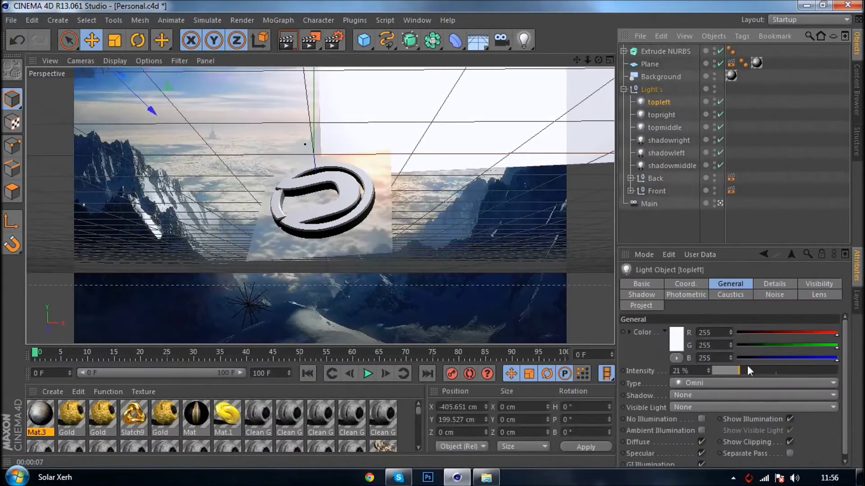
left_click(705, 370)
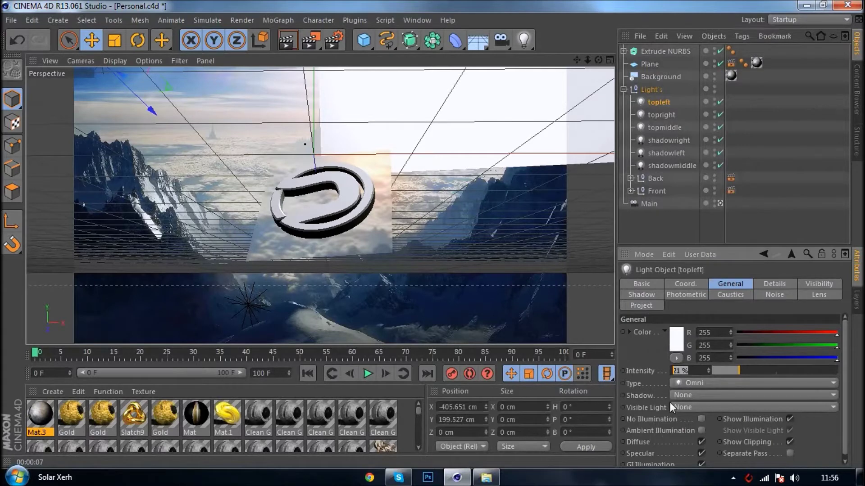
type("26")
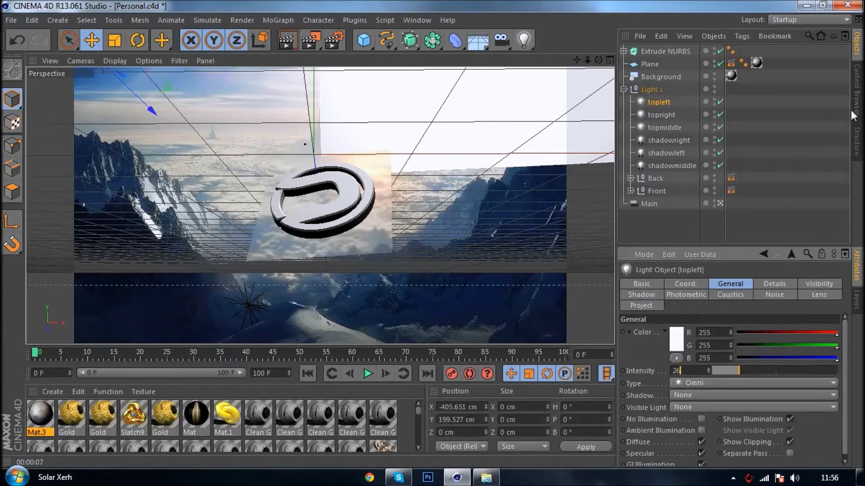
Step: Adjust the intensity of the topright and topmiddle lights together, and render the view
left_click(671, 115)
left_click(671, 128, "ctrl")
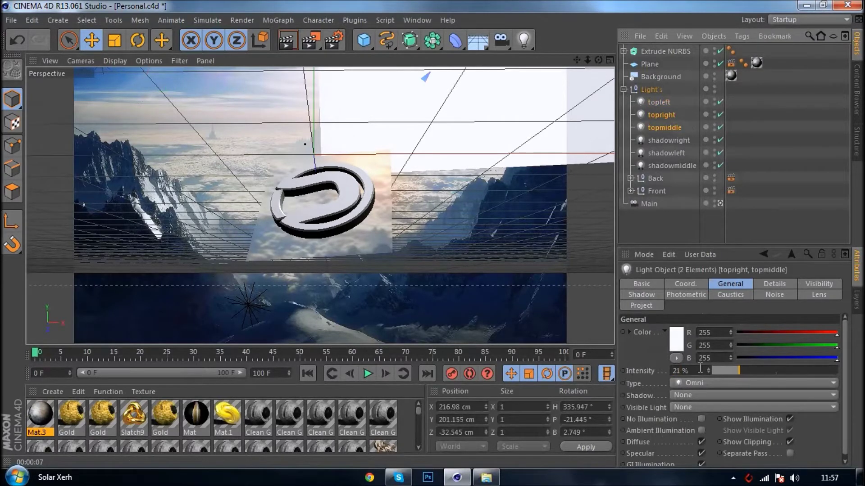
left_click(775, 123)
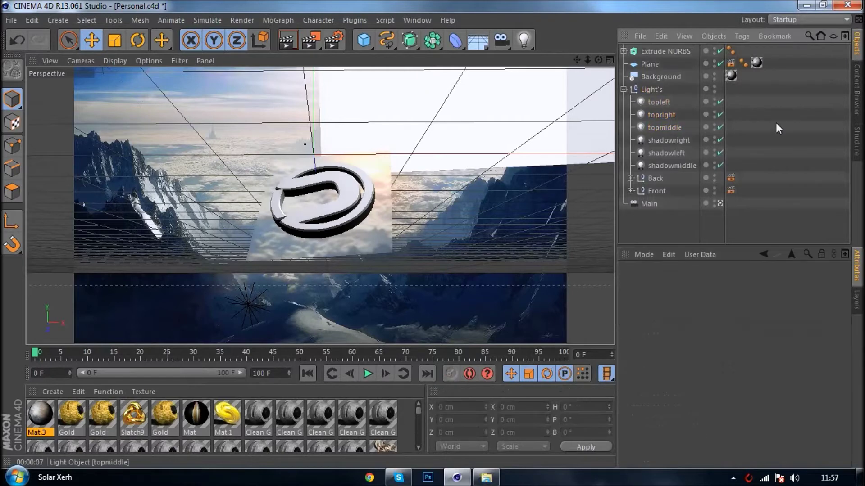
left_click(285, 45)
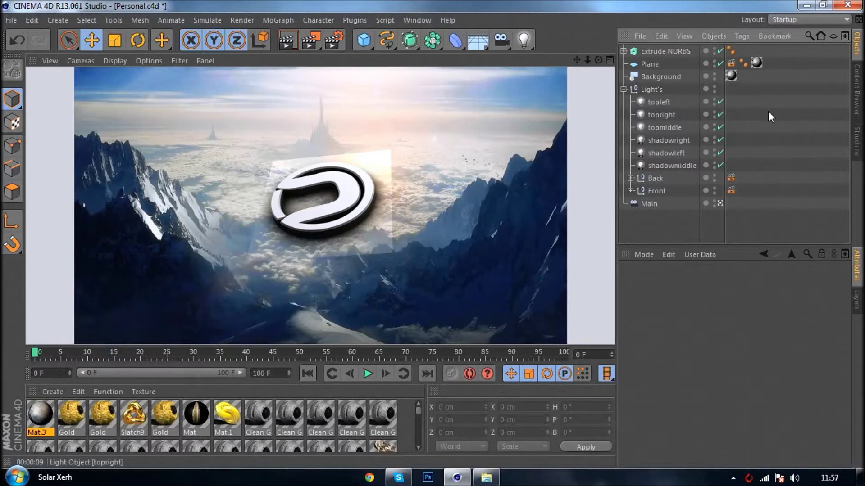
left_click(652, 64)
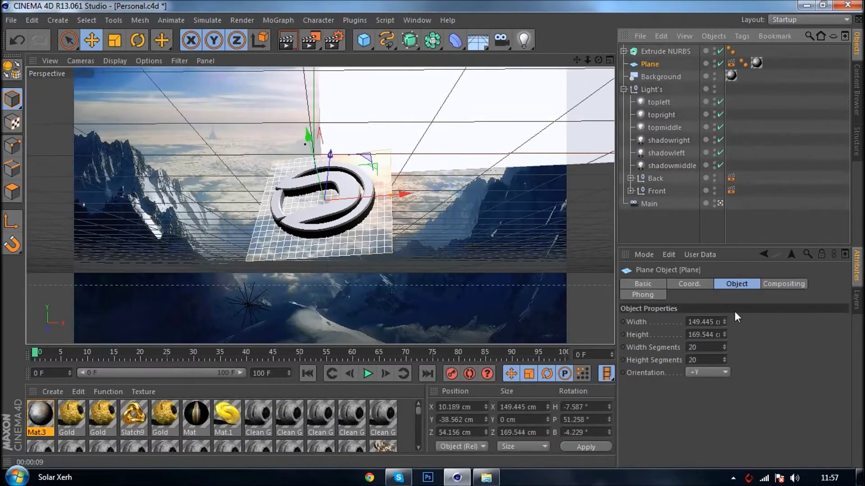
left_click(698, 286)
left_click(790, 283)
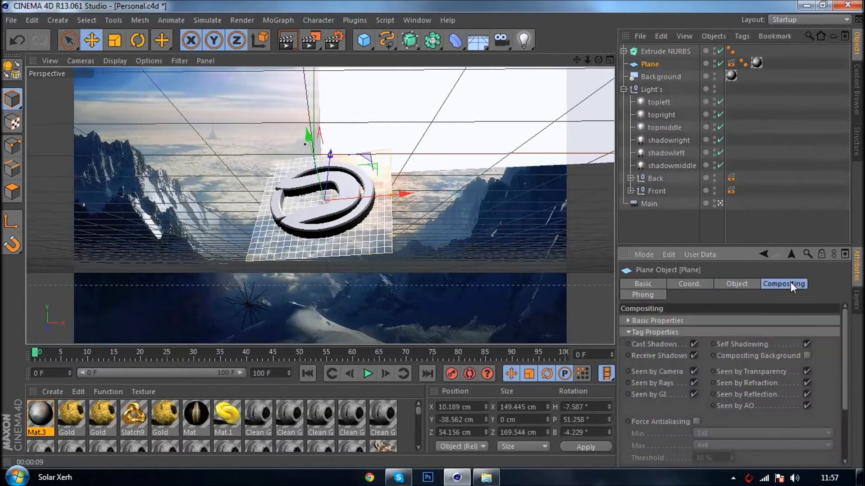
left_click(673, 103)
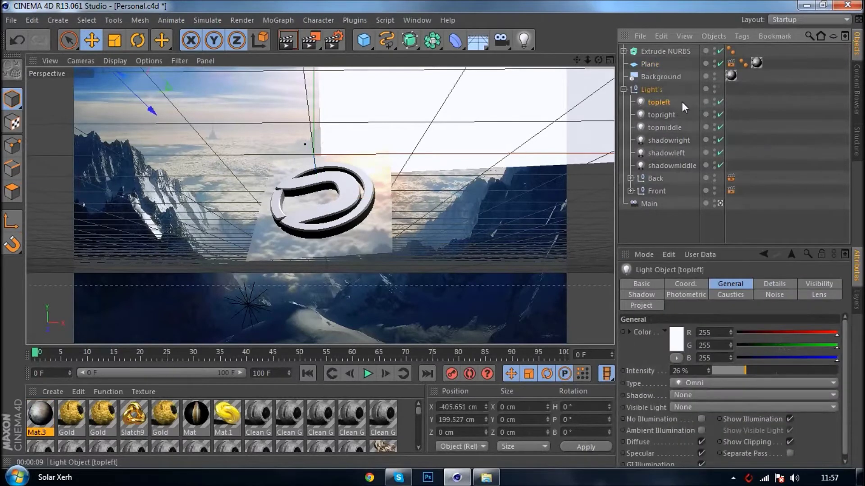
Step: Set the intensity of the shadowright, shadowleft and shadowmiddle lights together to 65%
left_click(670, 142)
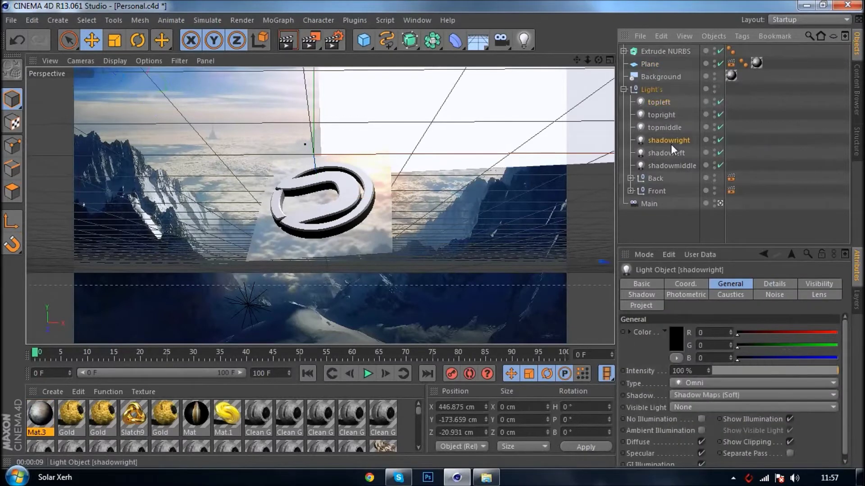
left_click(674, 165, "shift")
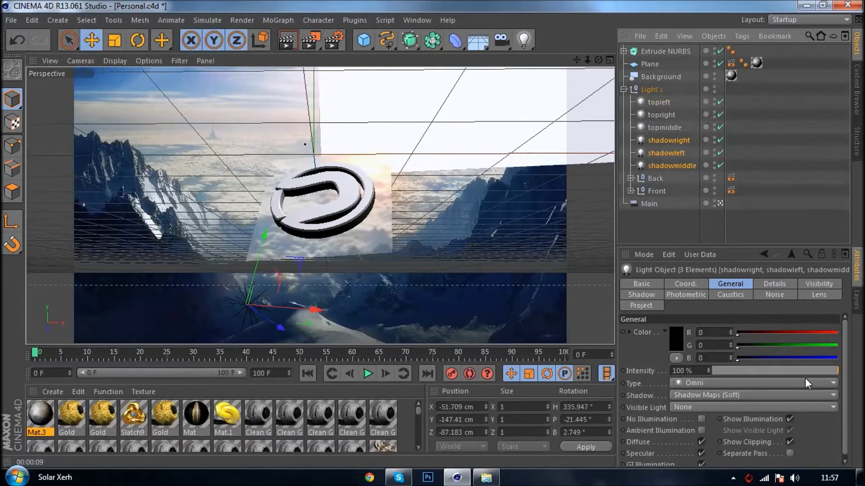
left_click_drag(804, 374, 795, 374)
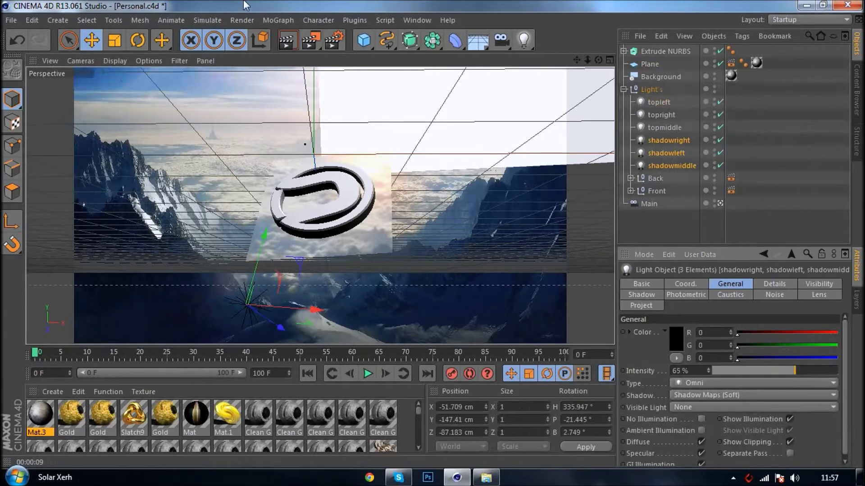
Step: Render the view, rotate the Extrude NURBS and Plane together to a pitch of -2°, and scale both down slightly
left_click(287, 40)
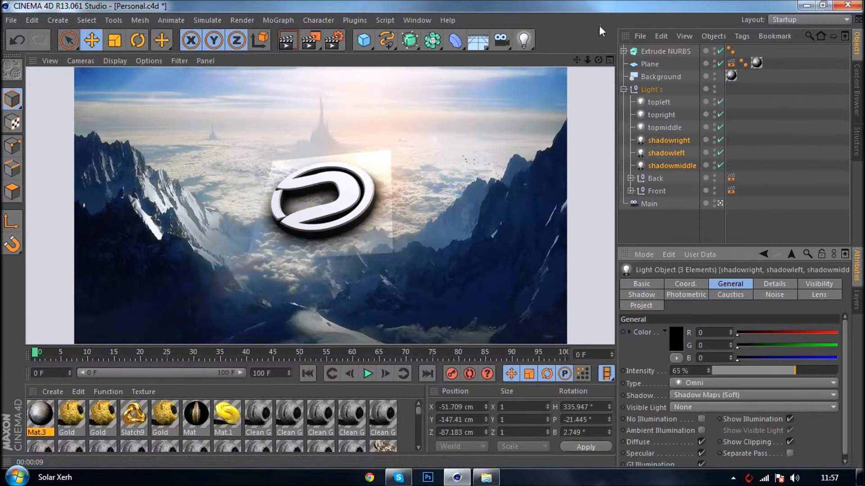
left_click_drag(685, 66, 666, 49)
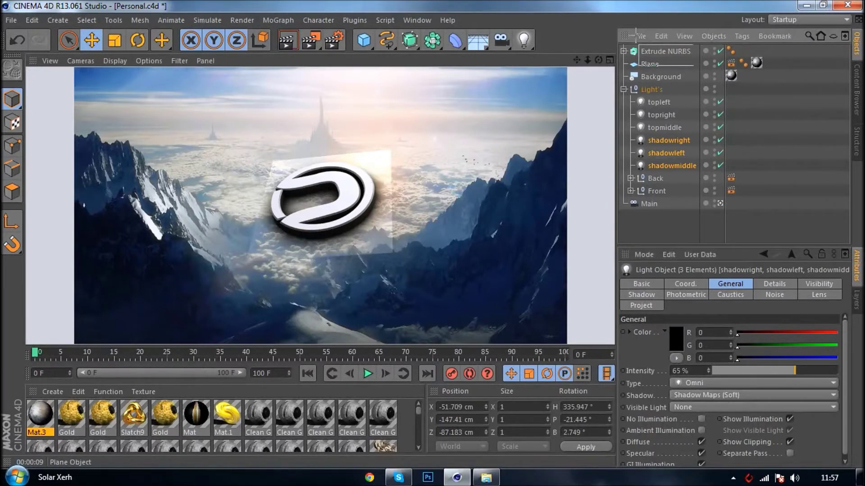
key("r")
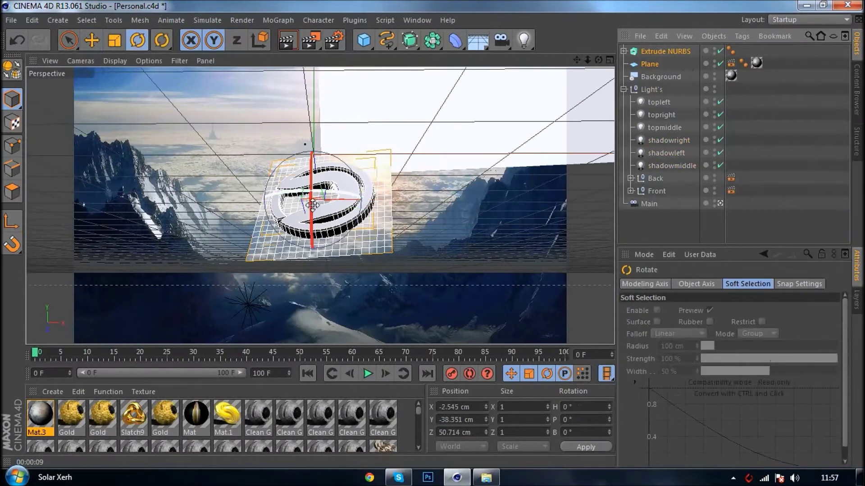
key("t")
key("z")
left_click_drag(418, 176, 392, 176)
Step: Move the Extrude NURBS and Plane together to about X -13.2, Y -46.7, Z 51.9 cm
key("e")
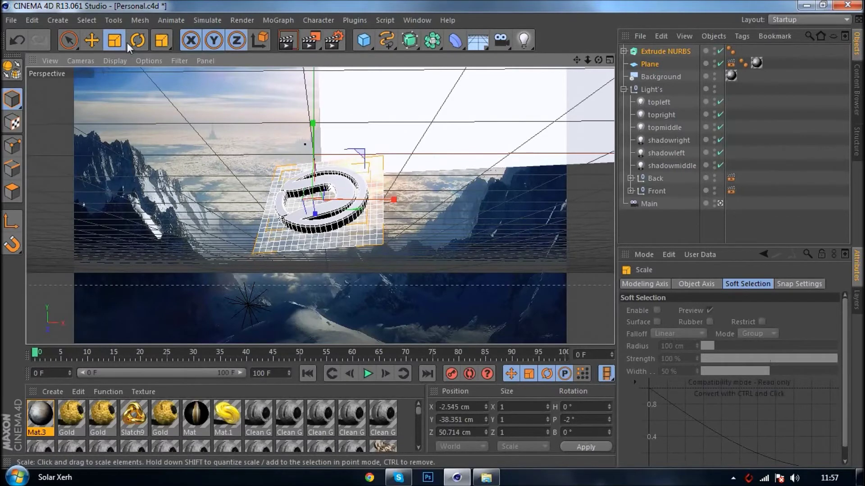
left_click(103, 42)
left_click_drag(398, 112, 427, 145)
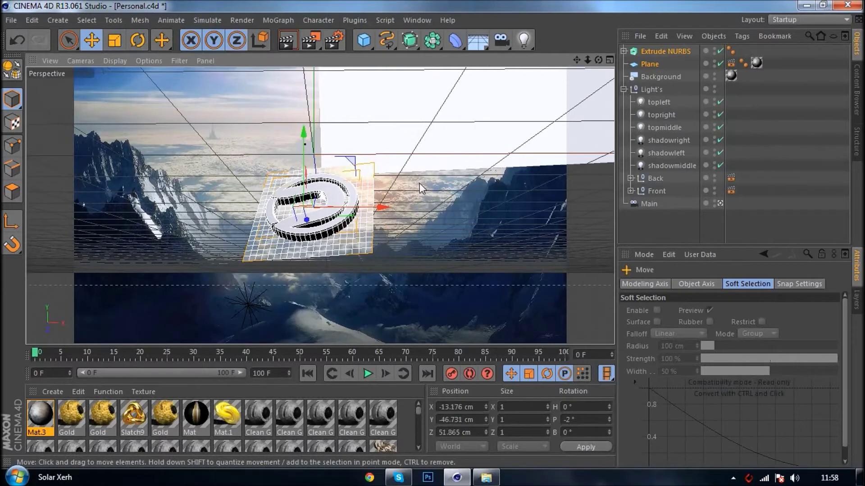
Step: Shrink the Plane alone to about 115.5 cm in X and 129.3 cm in Z, and test-render the view
left_click(673, 53)
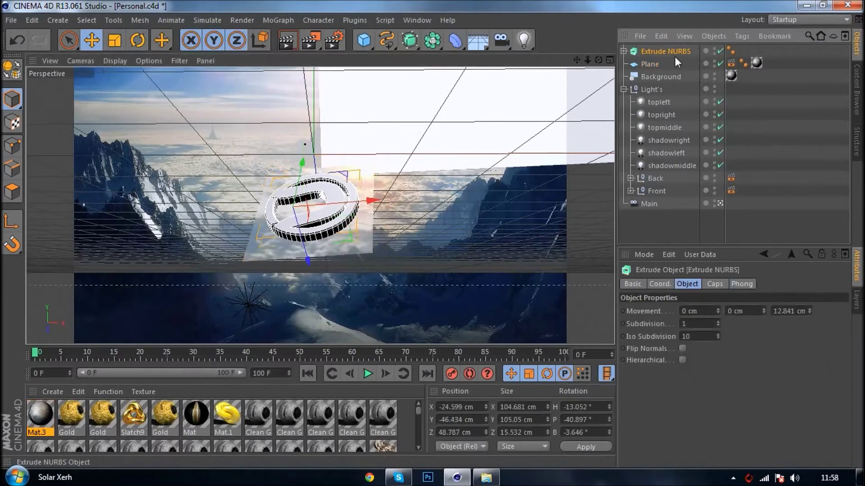
left_click(650, 64)
left_click_drag(373, 208, 368, 209)
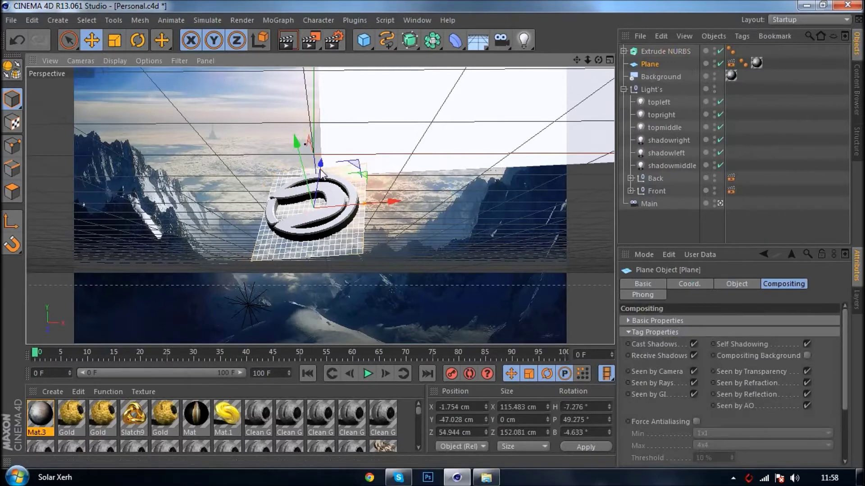
left_click_drag(322, 175, 321, 181)
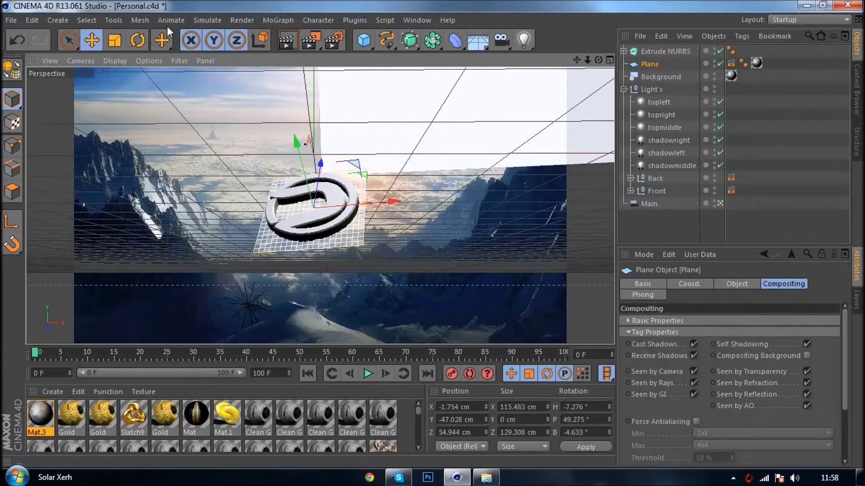
left_click(91, 40)
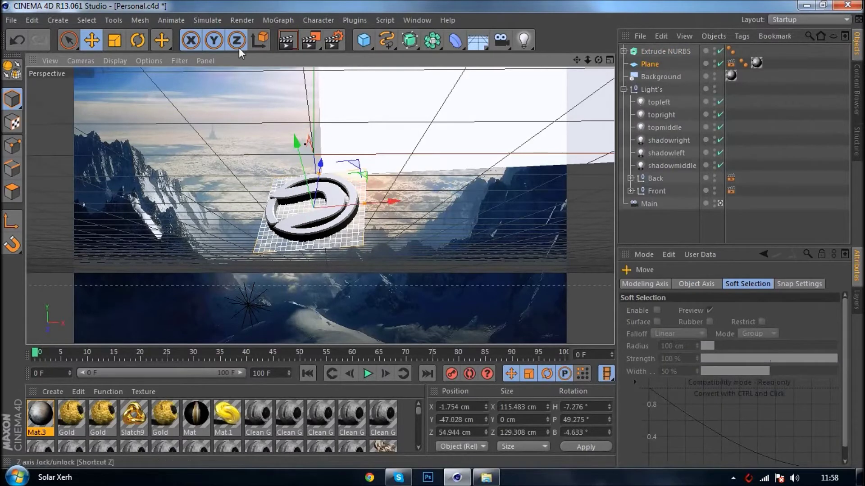
key("ctrl+r")
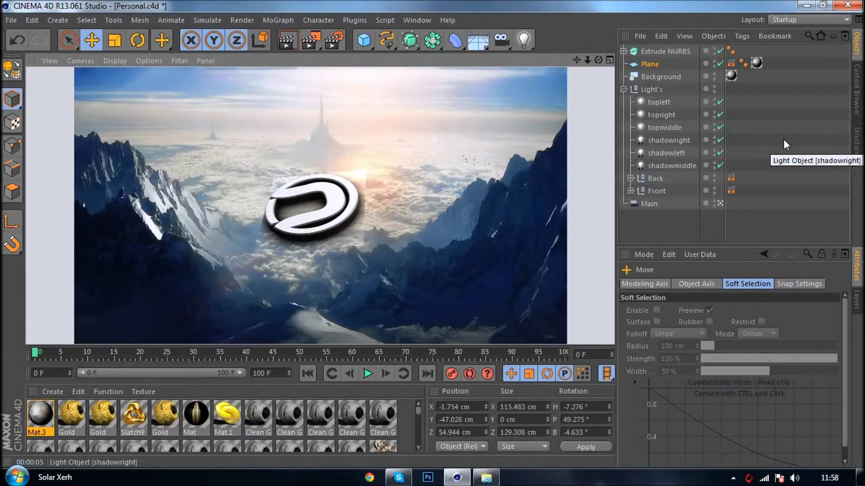
left_click(788, 144)
Step: Rotate the Extrude NURBS and Plane together to about H 5.6°, P -2°, B 6.4°, and render the view
left_click_drag(693, 65, 666, 49)
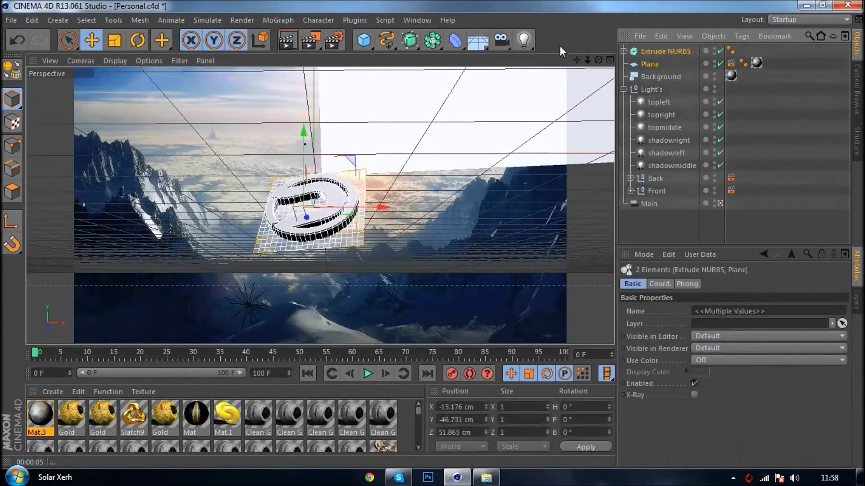
left_click(137, 39)
mouse_move(311, 183)
left_mouse_down()
mouse_move(343, 183)
mouse_move(305, 182)
left_mouse_up()
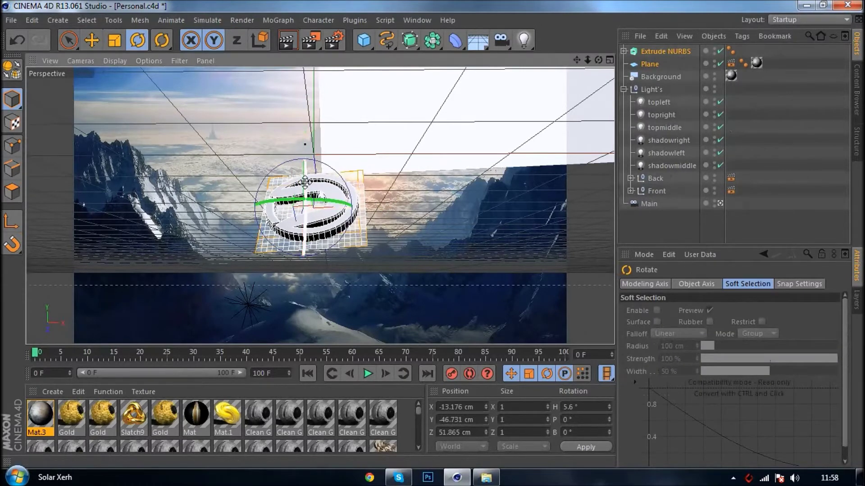
left_click_drag(305, 212, 356, 220)
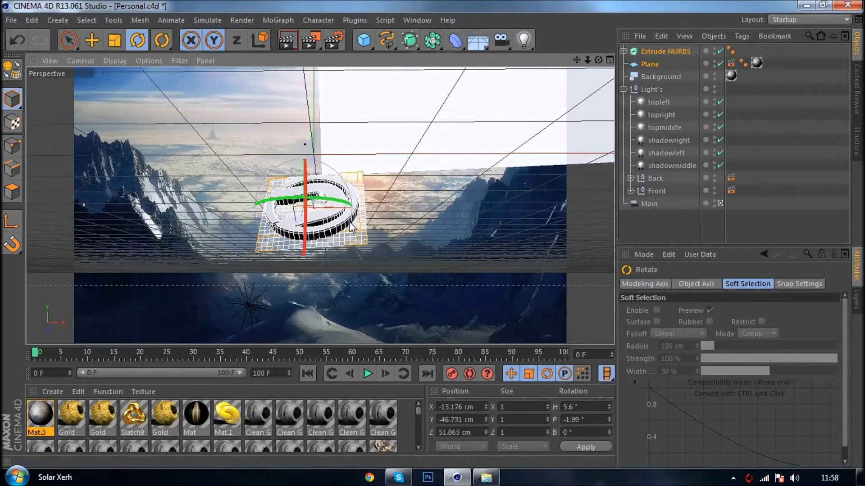
mouse_move(352, 229)
left_mouse_down()
mouse_move(342, 227)
mouse_move(349, 235)
left_mouse_up()
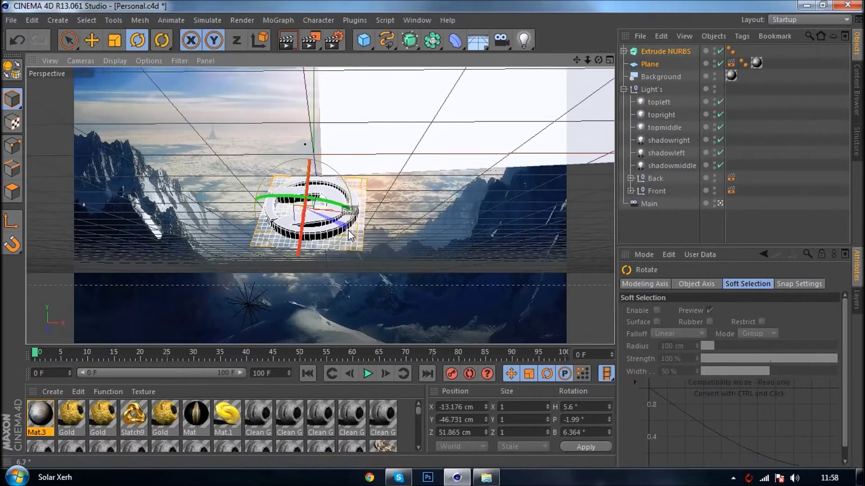
left_click(731, 177)
left_click(287, 40)
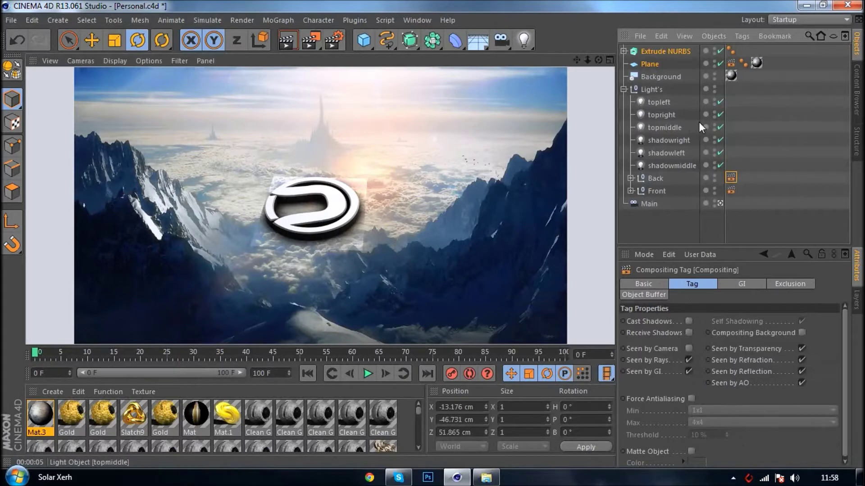
left_click(837, 134)
Step: Hide the Light's group in both the editor and the renderer, and render the view without its lighting
left_click(624, 89)
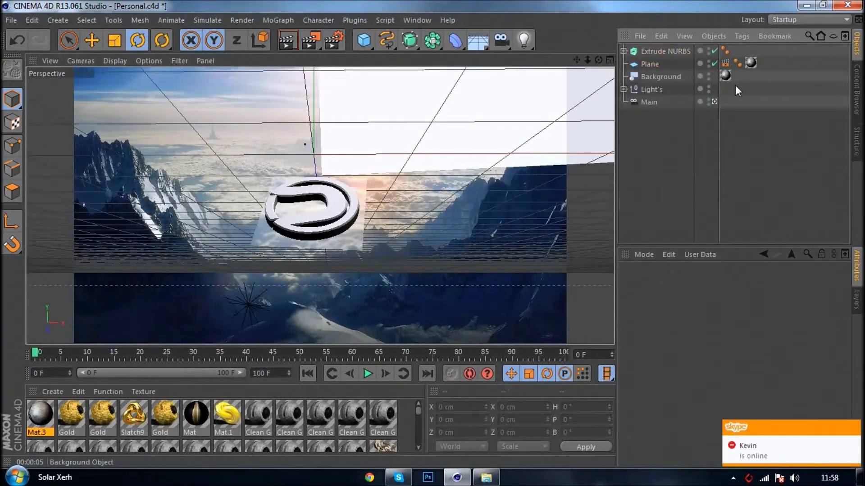
left_click(708, 86)
left_click(708, 91)
left_click(289, 40)
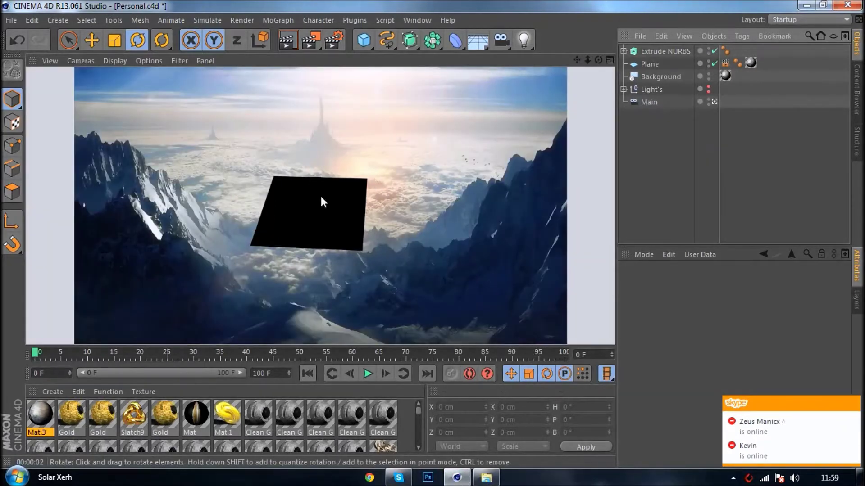
left_click(704, 148)
Step: Add a Sky object to the scene and render the view
left_click(479, 41)
left_click(522, 81)
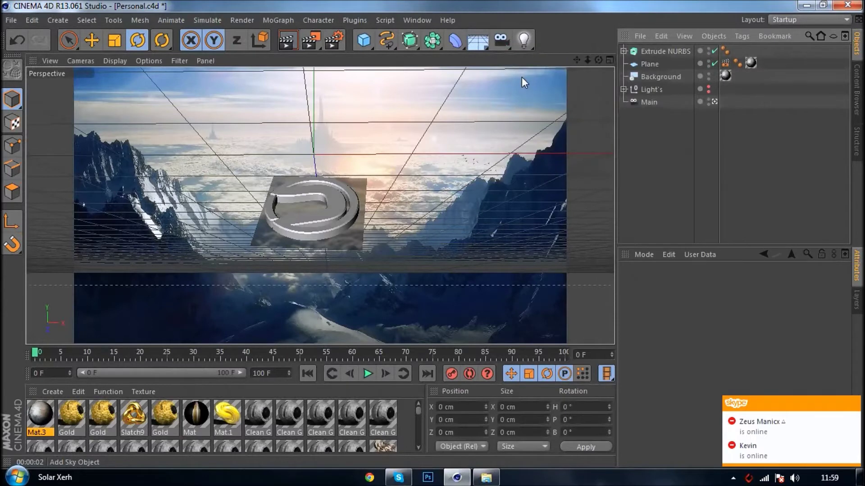
left_click(290, 42)
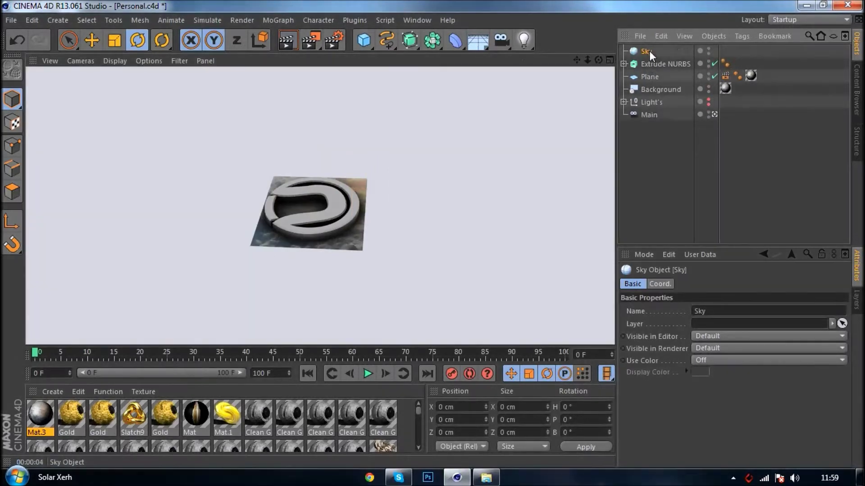
Step: Reorder the Sky object below the Background in the object hierarchy, and delete it from the scene
left_click(649, 50)
left_click_drag(663, 91, 663, 91)
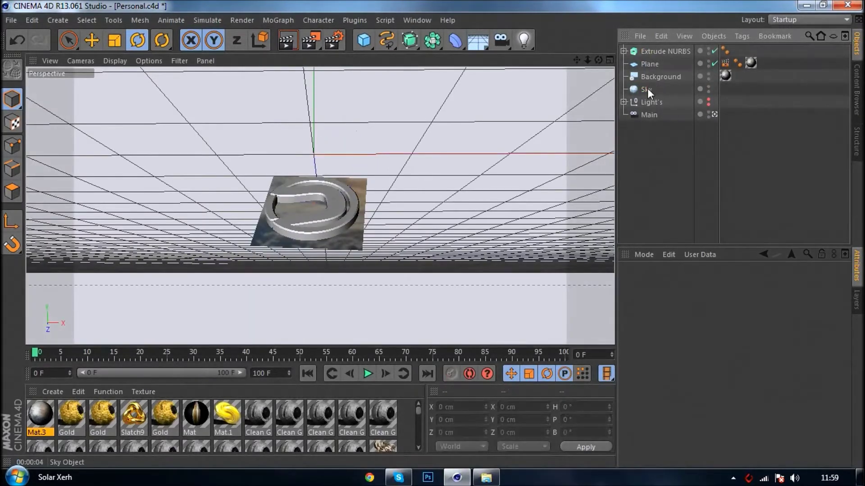
left_click(647, 88)
left_click(670, 283)
left_click(644, 282)
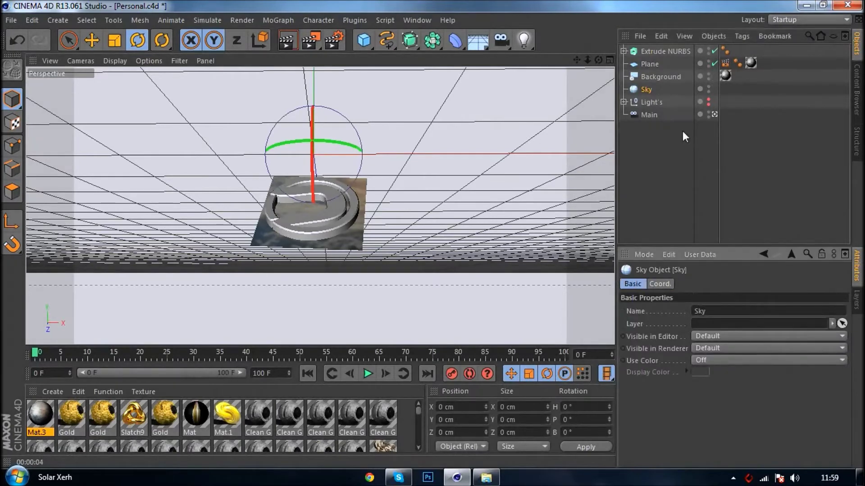
key("Delete")
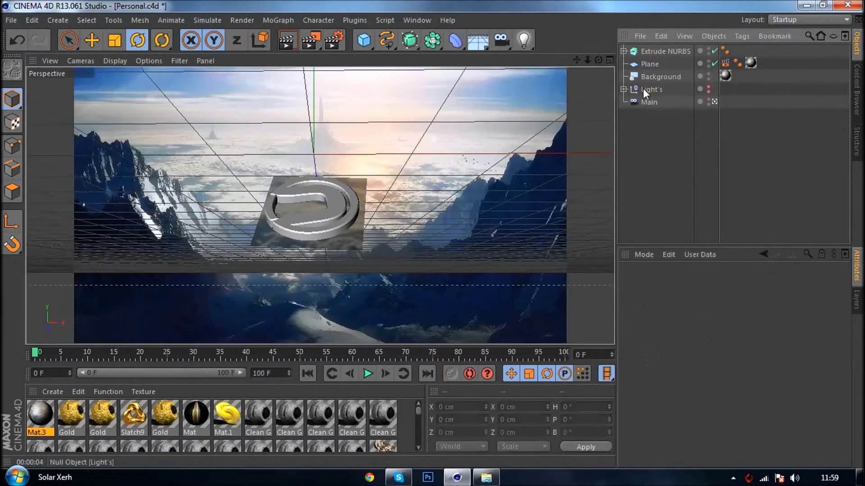
Step: Add a Physical Sky object and start a test render of the view
left_click(470, 45)
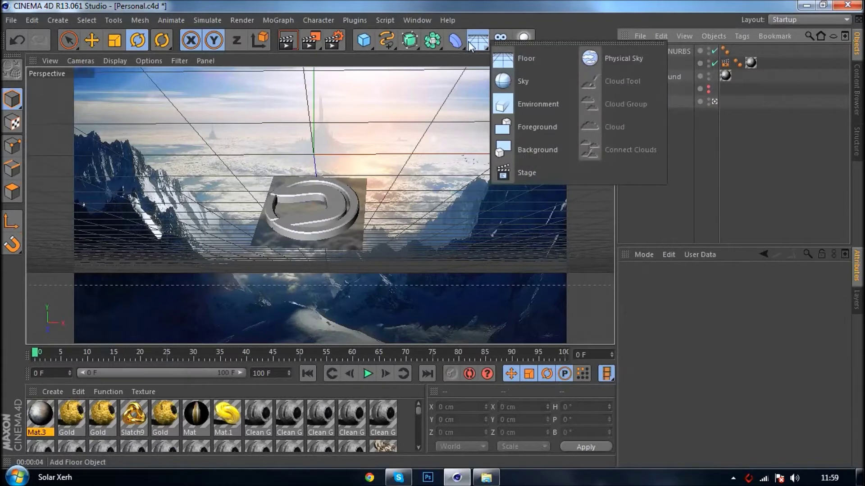
left_click(618, 59)
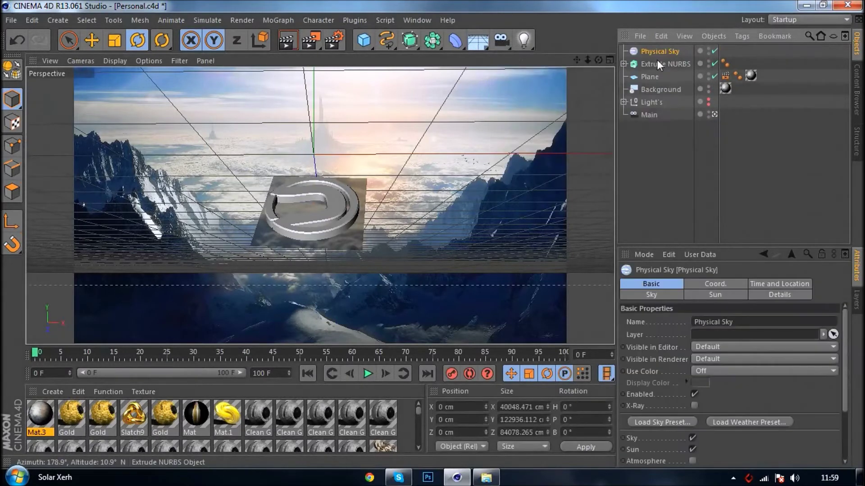
left_click(784, 101)
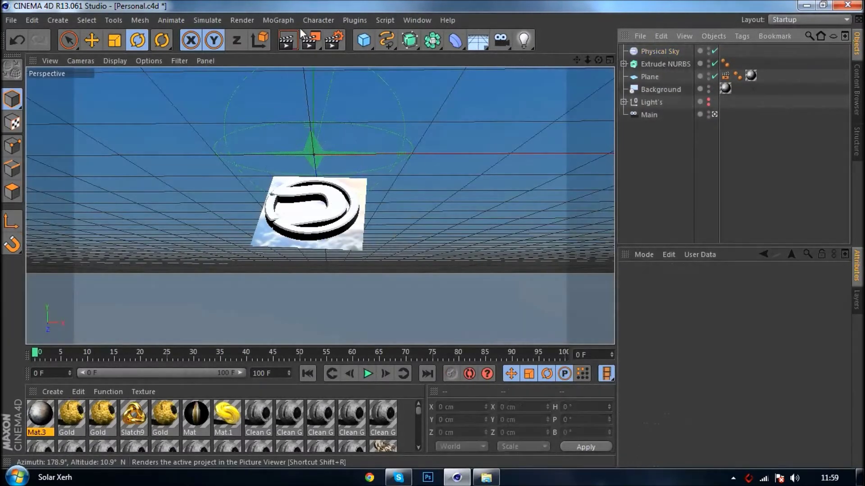
left_click(287, 39)
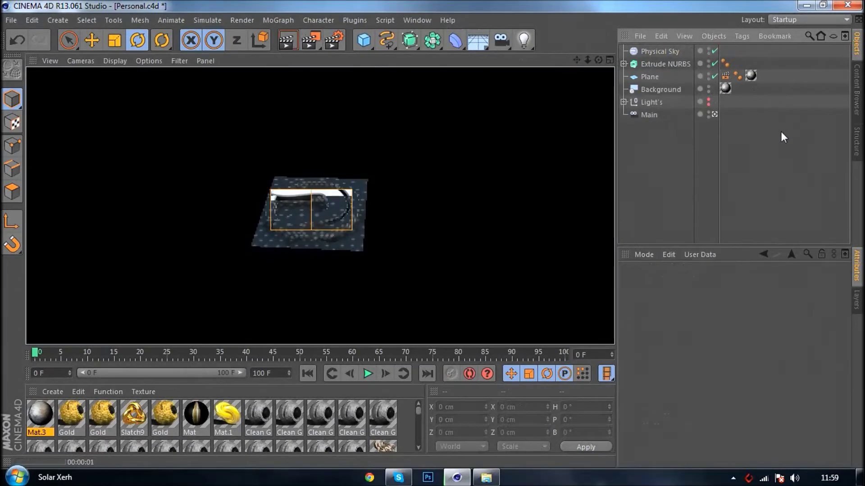
left_click(781, 131)
Step: Look through the Physical Sky's sun, time and location, details and sky settings, and delete the object
left_click(660, 51)
left_click(707, 346)
left_click(707, 347)
left_click(717, 294)
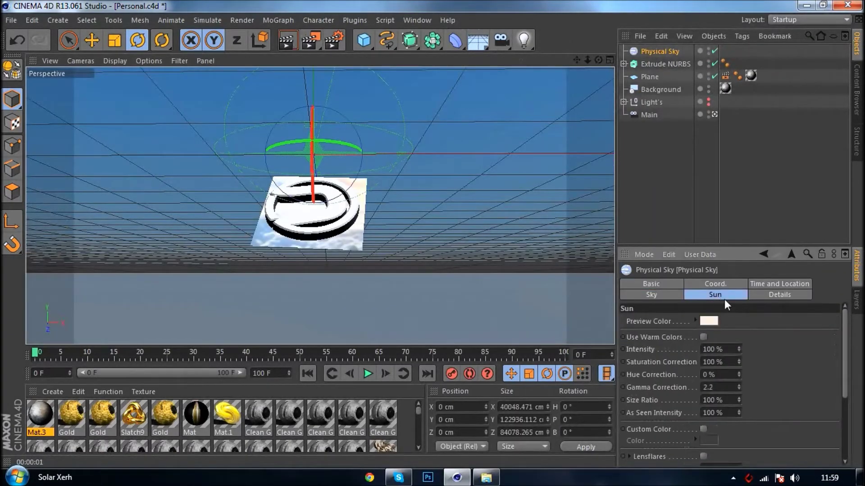
left_click(779, 283)
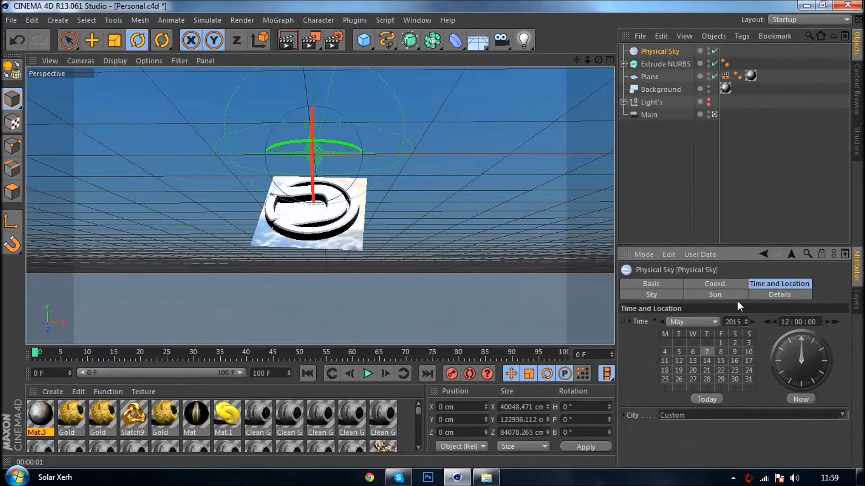
left_click(777, 296)
left_click(714, 291)
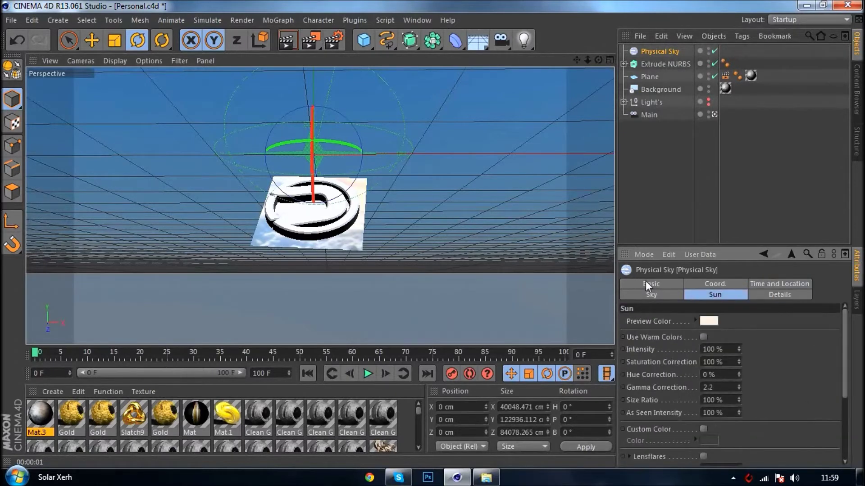
left_click(661, 294)
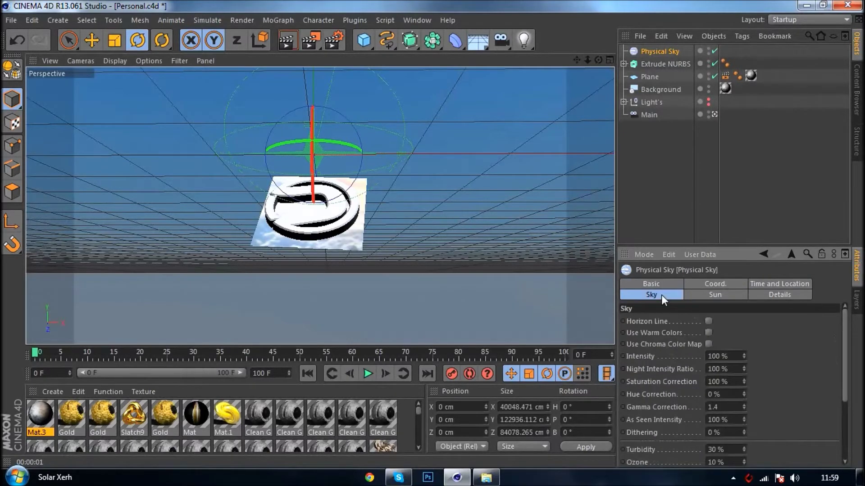
left_click(710, 321)
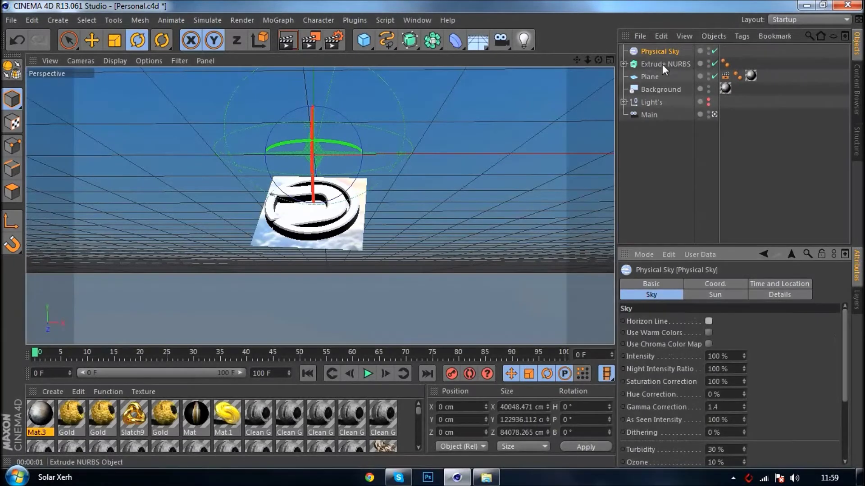
key("Delete")
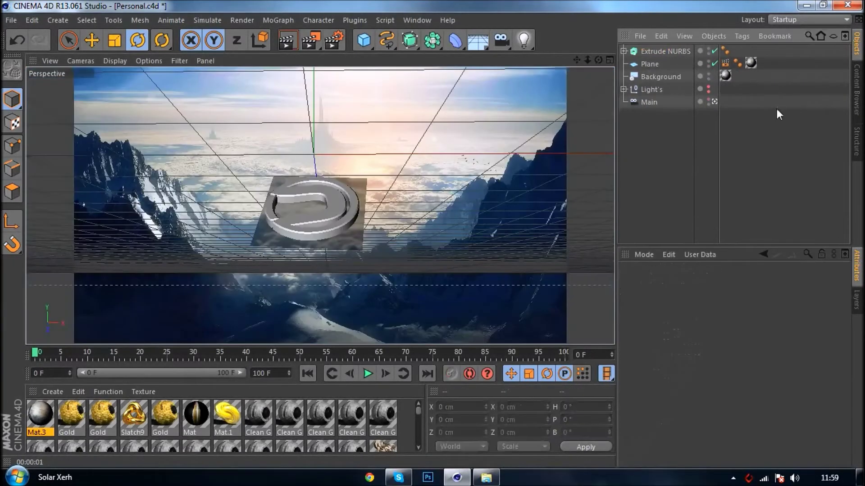
Step: Make the Light's group visible again in the editor and renderer, and render the view
left_click(709, 87)
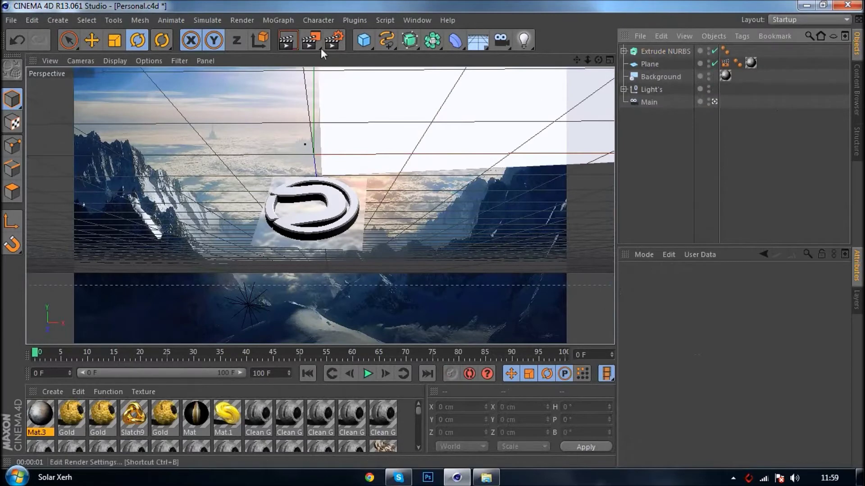
left_click(286, 40)
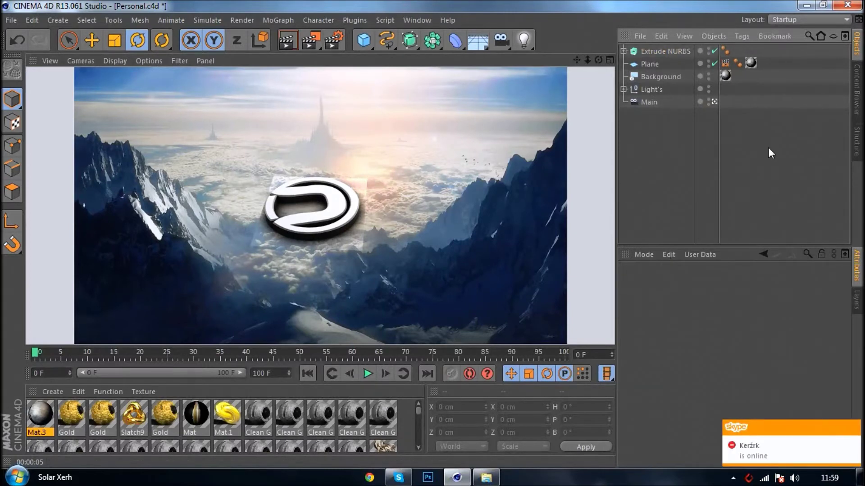
left_click(493, 331)
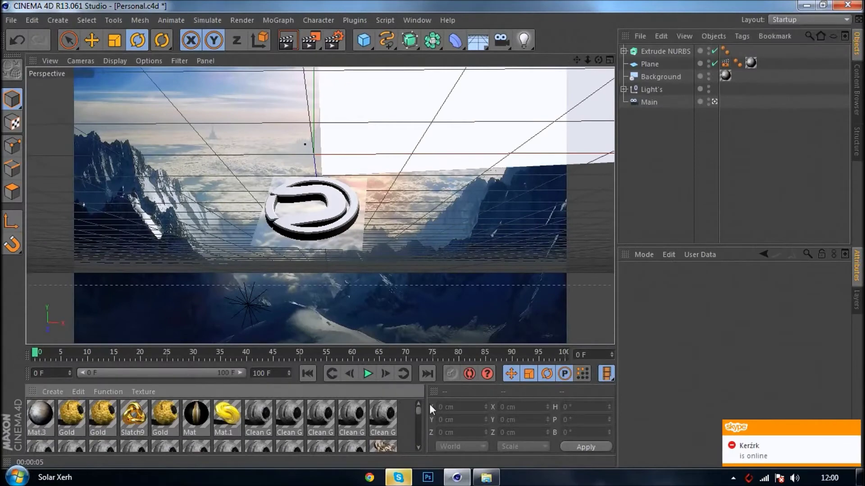
Step: Create a new material and set its color to R 190, G 190, B 190
left_click(53, 392)
left_click(65, 402)
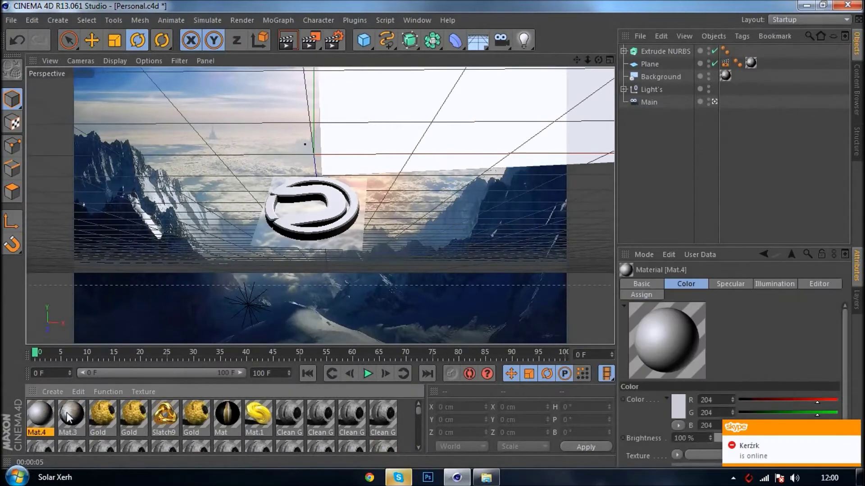
double_click(40, 415)
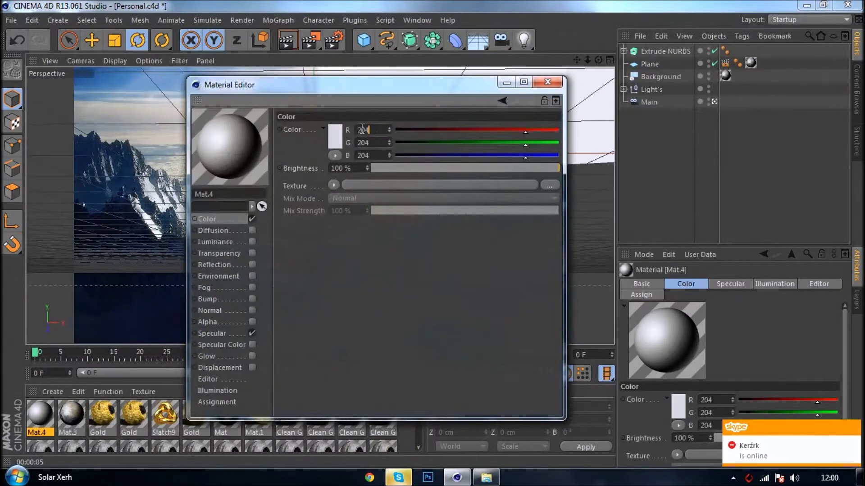
type("190")
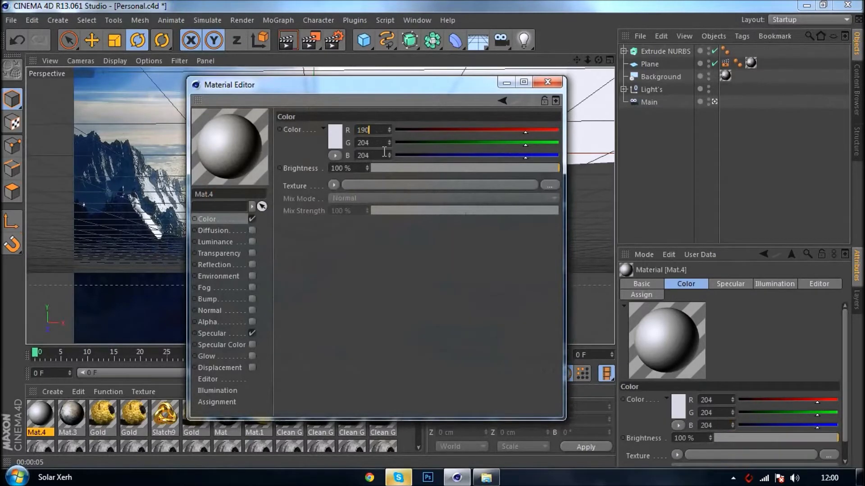
key("Tab")
type("190")
key("Tab")
type("190")
key("Return")
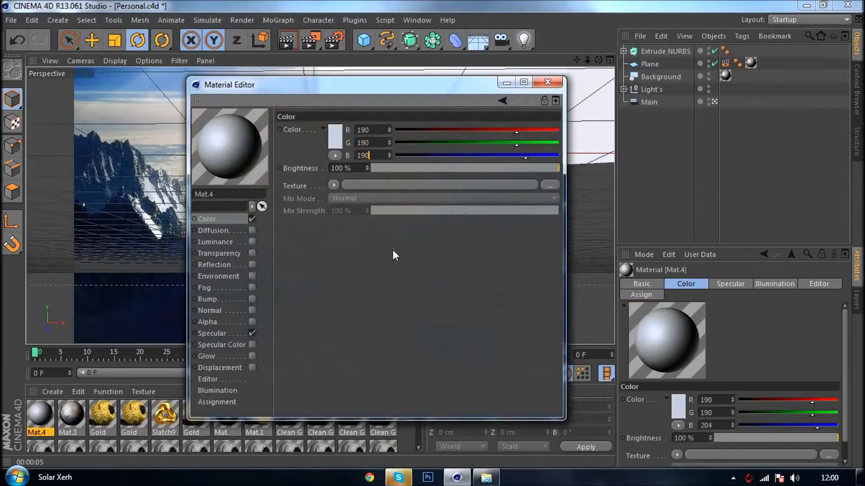
left_click(548, 82)
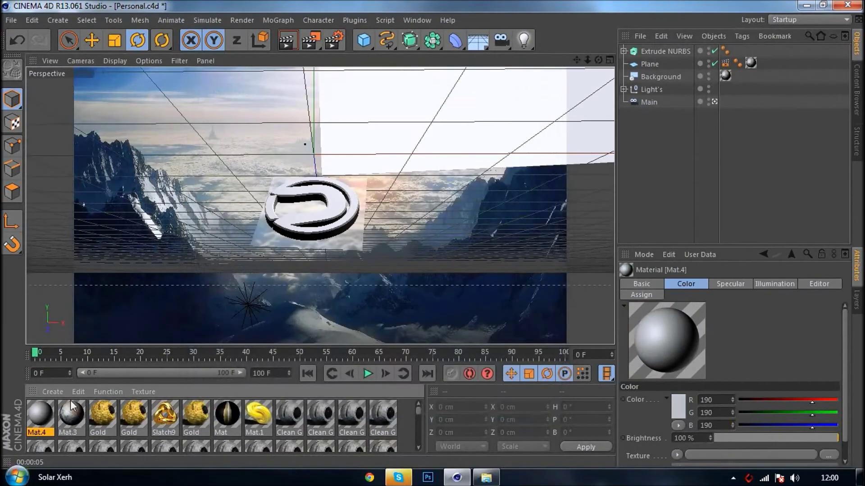
Step: Move the rendered Tutorial image below the Tutorial project file on the desktop, and view the image
left_click_drag(528, 203, 270, 315)
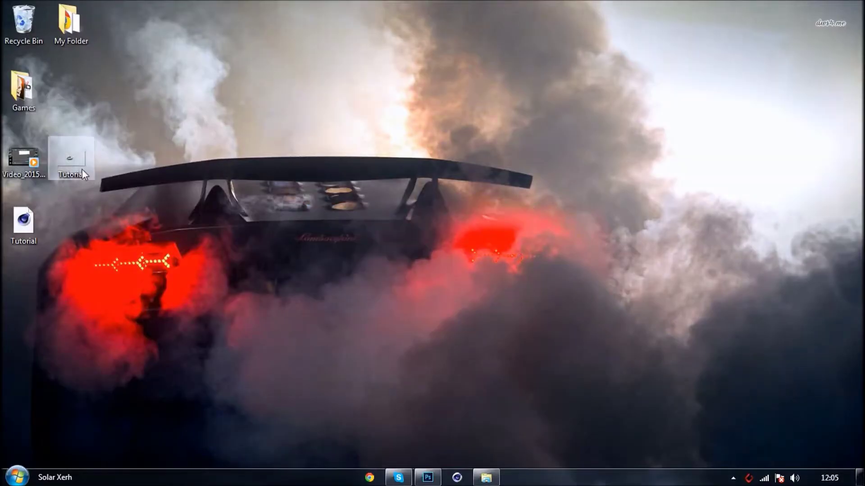
mouse_move(81, 170)
left_mouse_down()
mouse_move(50, 307)
mouse_move(68, 162)
left_mouse_up()
left_click_drag(38, 277, 38, 282)
left_click(18, 159)
left_click_drag(288, 167, 415, 332)
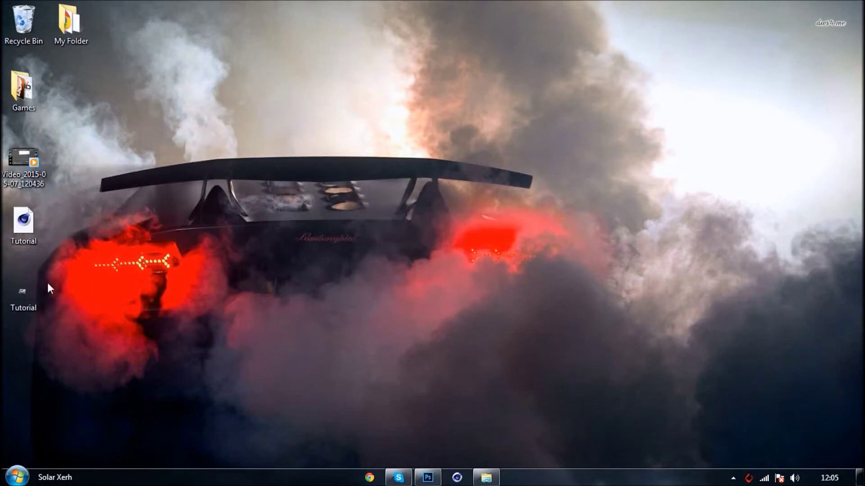
double_click(31, 302)
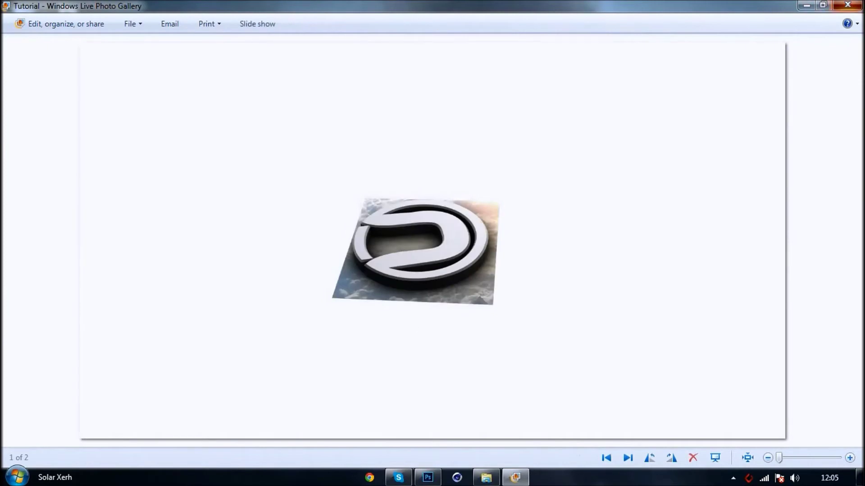
key("alt+F4")
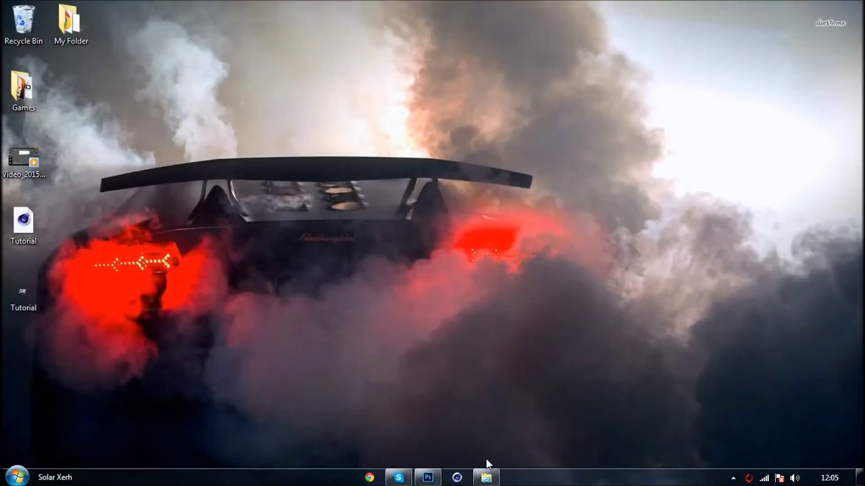
Step: Switch to Photoshop and create a new 1280 × 720 pixel RGB document with a white background
left_click(427, 477)
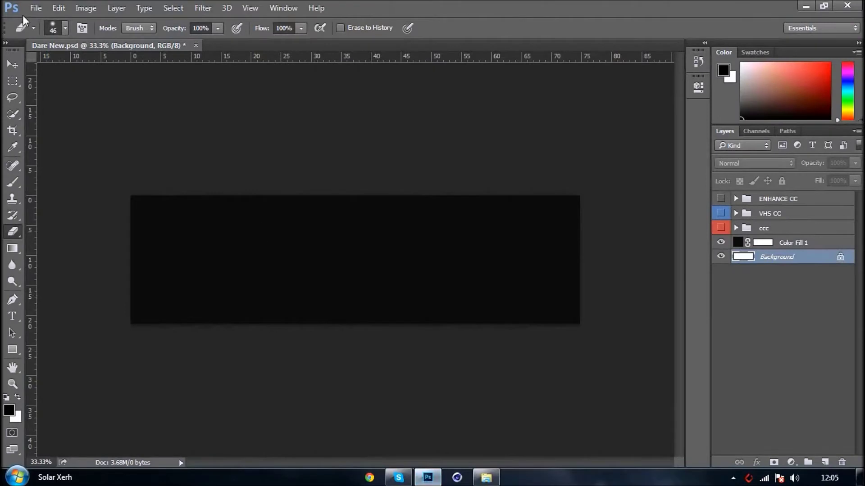
key("ctrl+n")
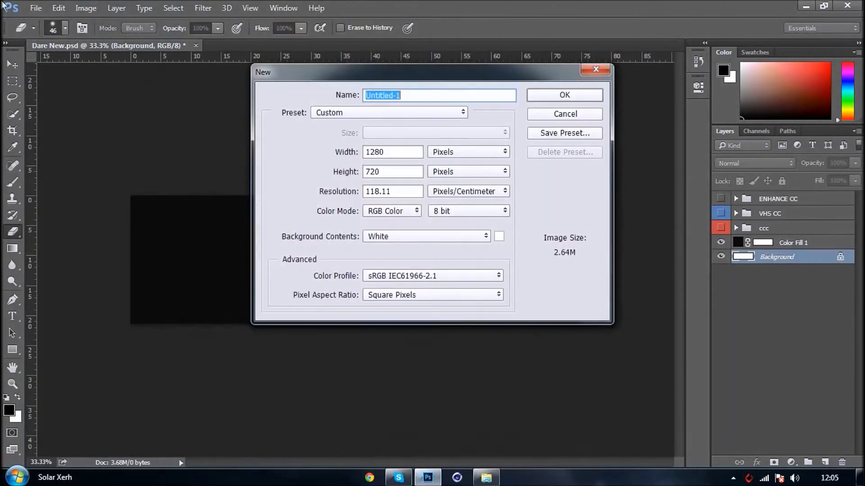
left_click(453, 154)
left_click(453, 156)
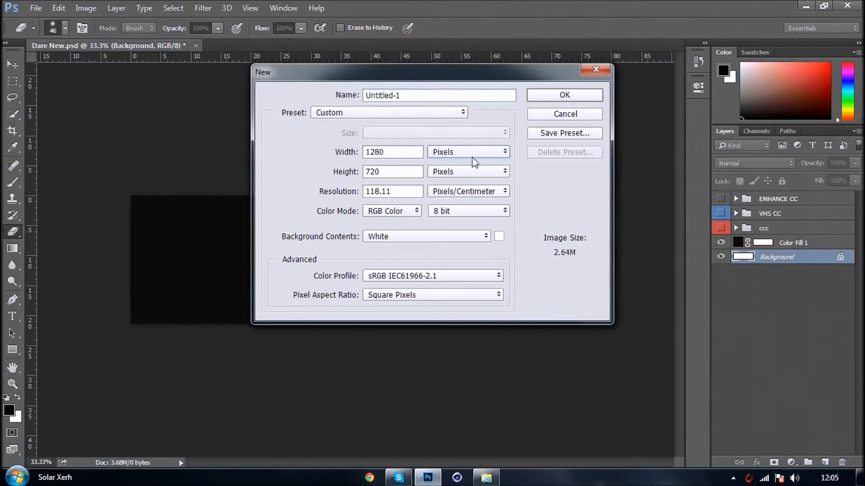
left_click(556, 97)
Step: Place the mountain-fantasy-landscape image across the whole canvas and rasterize its layer
left_click(486, 478)
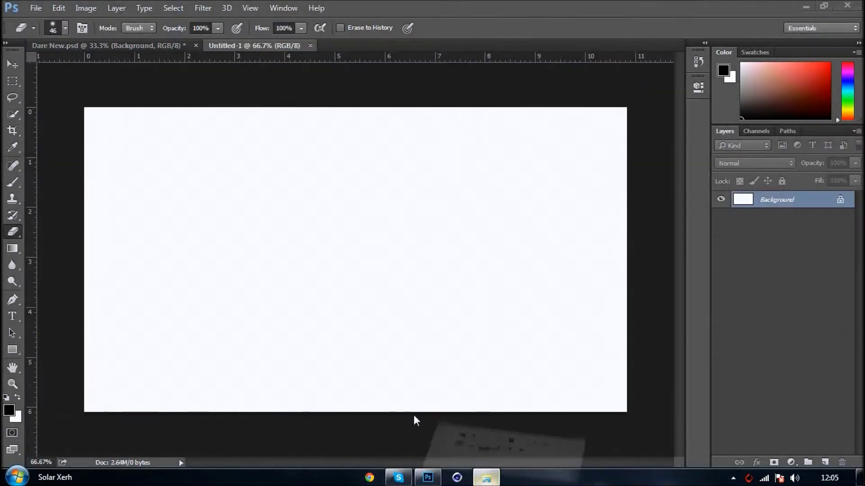
left_click_drag(293, 238, 459, 286)
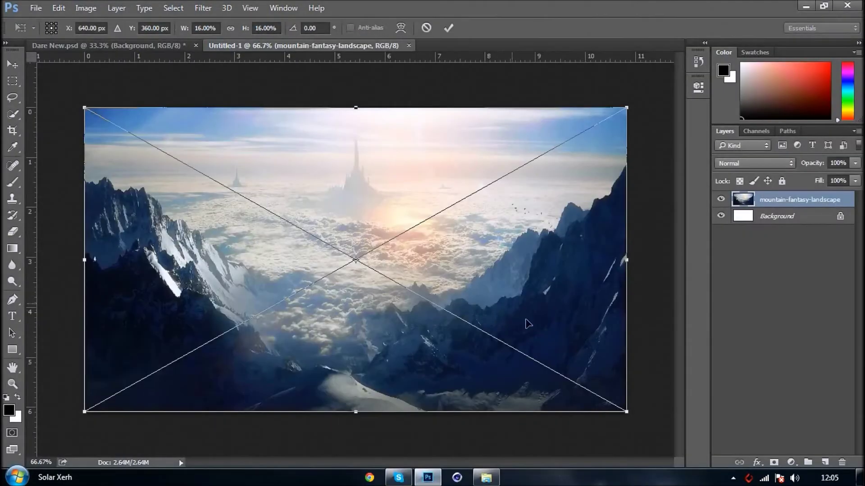
key("Return")
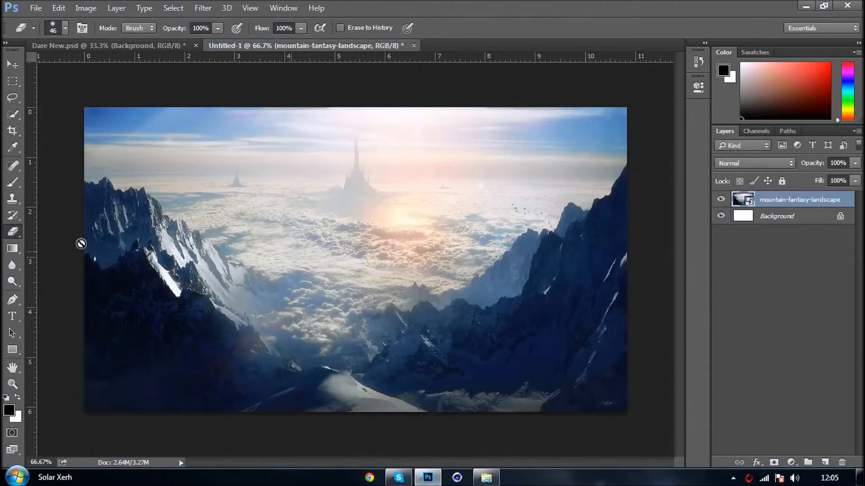
left_click(285, 281)
left_click(470, 246)
Step: Place the Tutorial render from the desktop as a new layer above the mountain landscape
left_click(13, 64)
left_click(861, 478)
left_click_drag(22, 283, 432, 477)
left_click(428, 478)
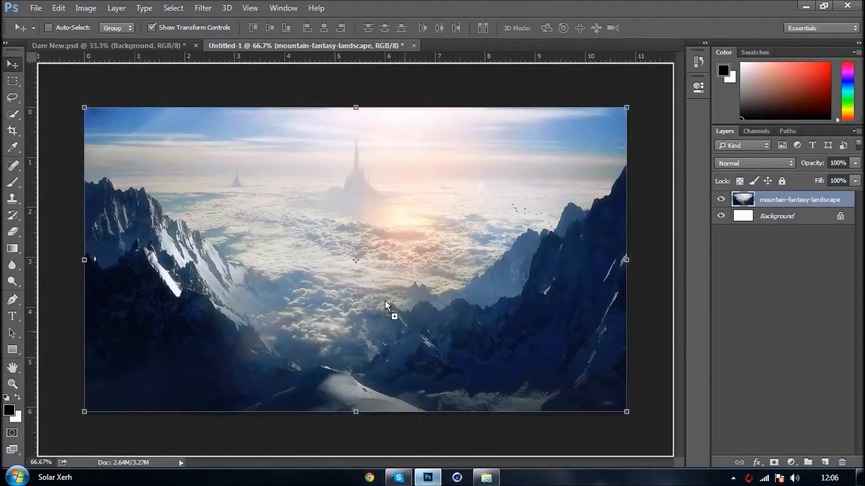
key("ctrl+t")
key("Return")
key("Return")
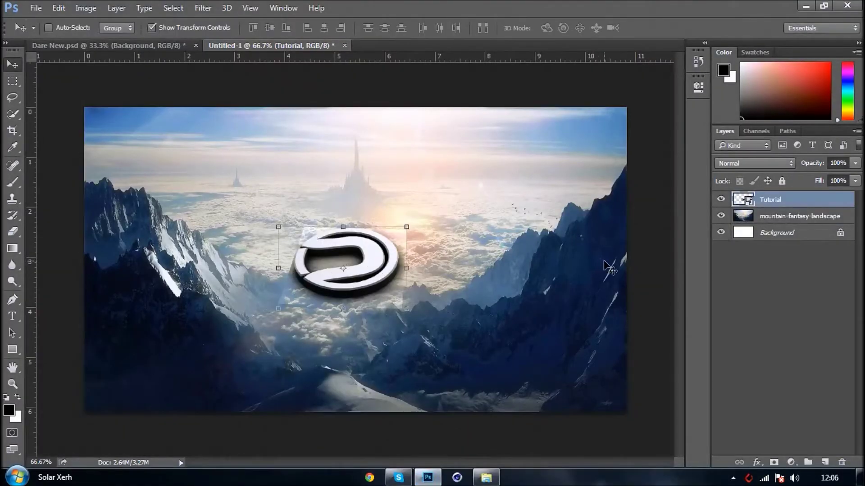
Step: Rasterize the Tutorial layer so the Eraser tool can edit it
key("ctrl+plus")
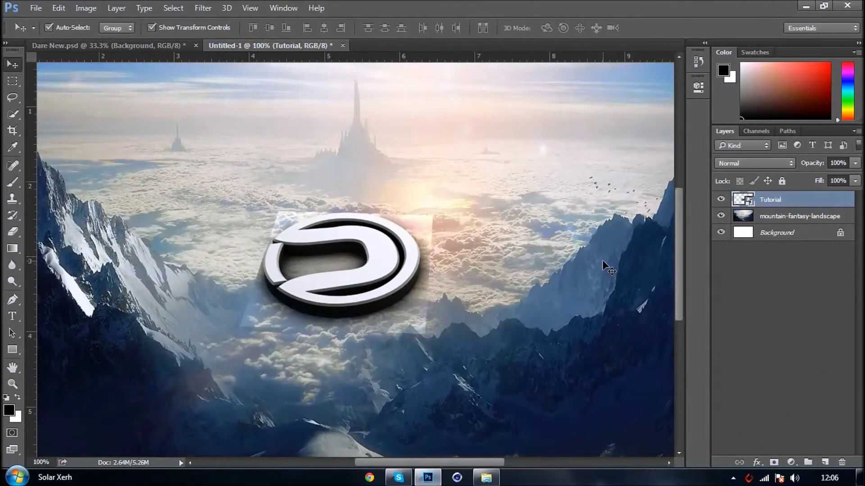
key("ctrl+plus")
key("ctrl+plus")
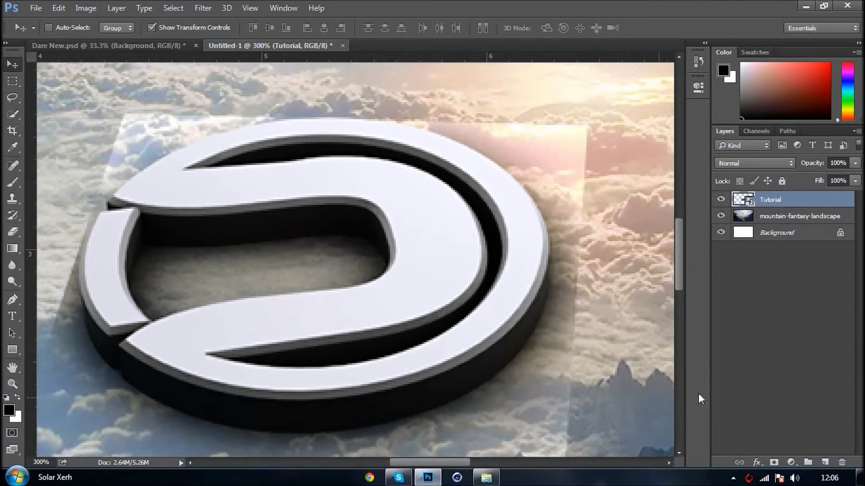
left_click(12, 232)
left_click(509, 297)
left_click(417, 196)
Step: Erase the visible plane edges to the right of and below the logo on the Tutorial layer
mouse_move(606, 155)
left_mouse_down()
mouse_move(592, 123)
mouse_move(487, 65)
mouse_move(556, 104)
mouse_move(584, 159)
mouse_move(520, 69)
left_mouse_up()
left_click_drag(465, 74, 532, 97)
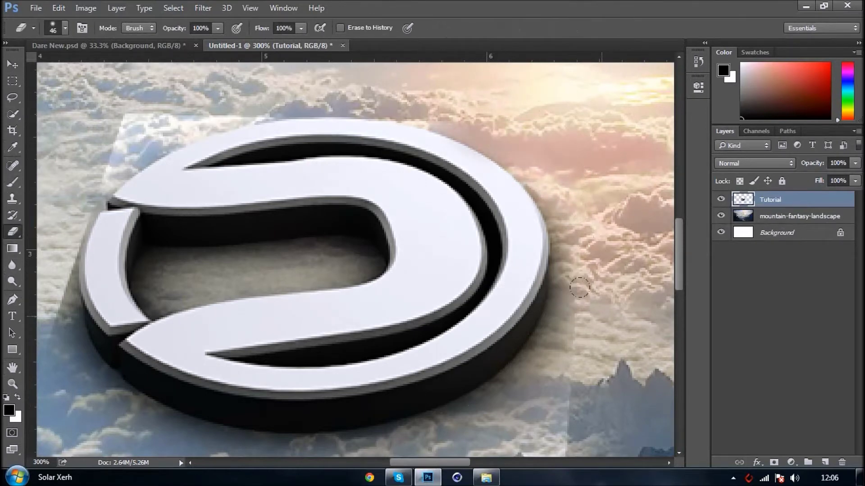
scroll(569, 234, "down", 3)
mouse_move(565, 205)
left_mouse_down()
mouse_move(574, 281)
mouse_move(521, 387)
mouse_move(534, 346)
mouse_move(504, 359)
mouse_move(519, 344)
mouse_move(391, 385)
mouse_move(501, 371)
left_mouse_up()
scroll(431, 426, "down", 2)
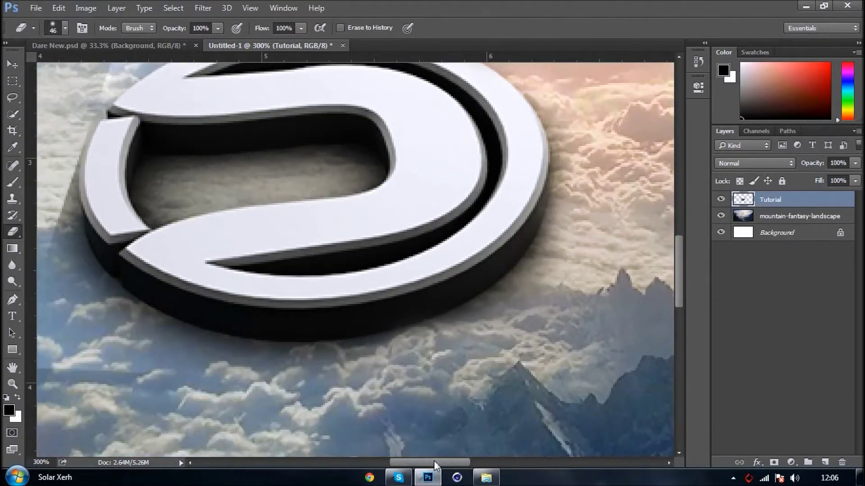
Step: Erase the plane edge outside the logo's lower left side, blending it into the clouds
left_click_drag(435, 466, 386, 466)
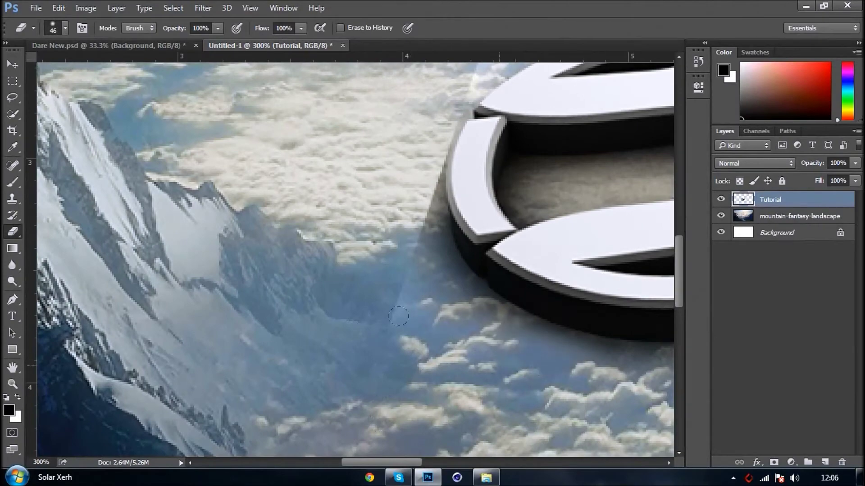
left_click_drag(371, 285, 347, 238)
left_click_drag(421, 209, 450, 275)
Step: Reduce the eraser size to 21 and erase the remaining plane edge close to the logo's left side
scroll(427, 265, "up", 2)
key("ctrl+plus")
key("ctrl+plus")
key("ctrl+plus")
key("ctrl+plus")
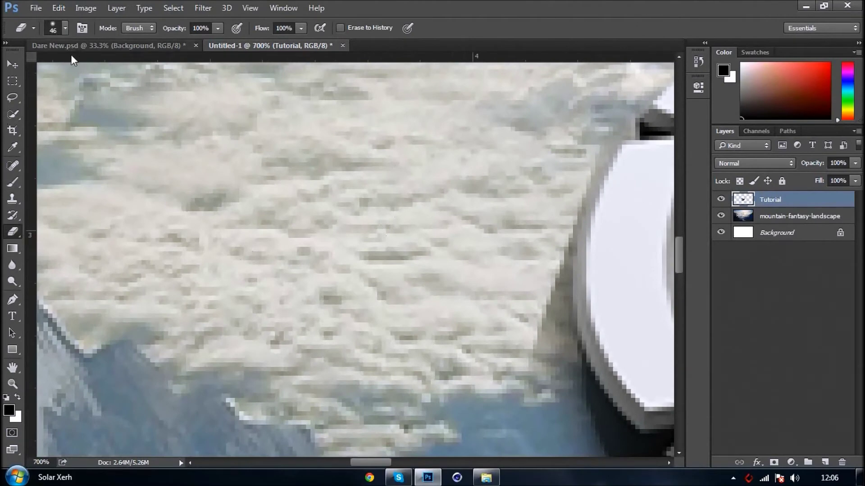
left_click(65, 28)
left_click_drag(84, 64, 79, 67)
key("Return")
left_click_drag(545, 363, 567, 274)
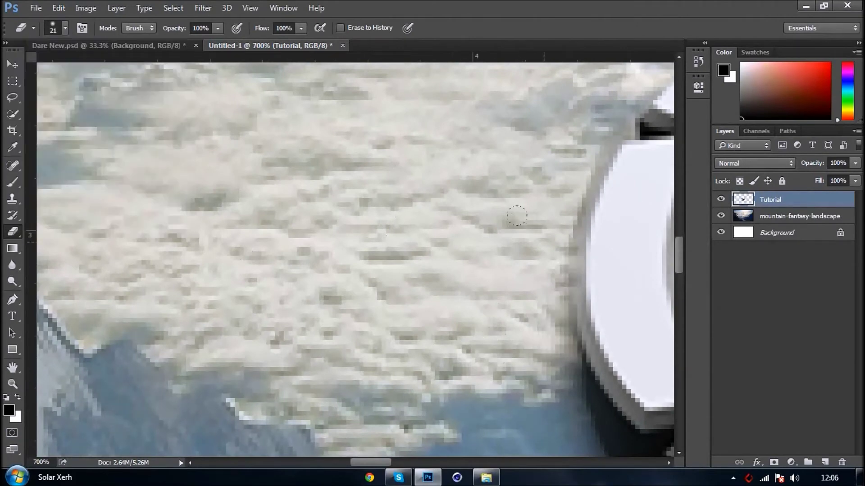
Step: Erase the bright plane area and its edges around the logo's upper left and top
scroll(536, 285, "up", 3)
scroll(279, 251, "right", 10)
scroll(279, 252, "up", 6)
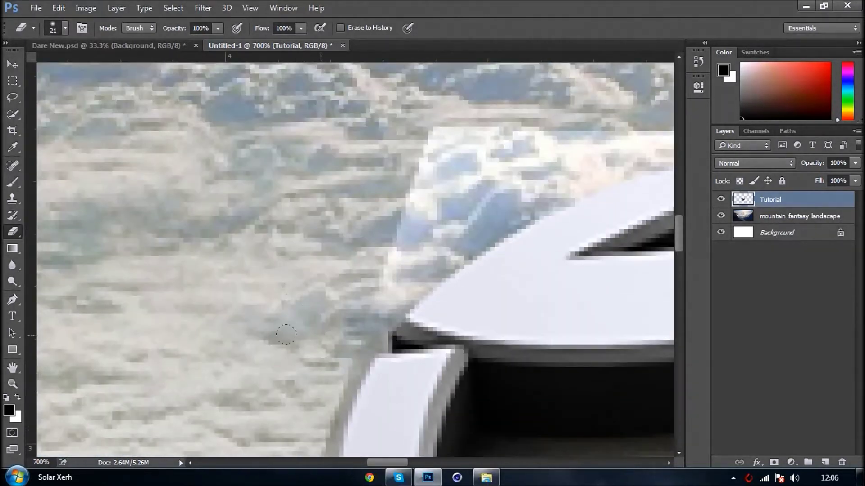
mouse_move(313, 286)
left_mouse_down()
mouse_move(419, 220)
mouse_move(451, 144)
mouse_move(504, 149)
mouse_move(469, 154)
mouse_move(455, 234)
mouse_move(572, 162)
mouse_move(639, 144)
left_mouse_up()
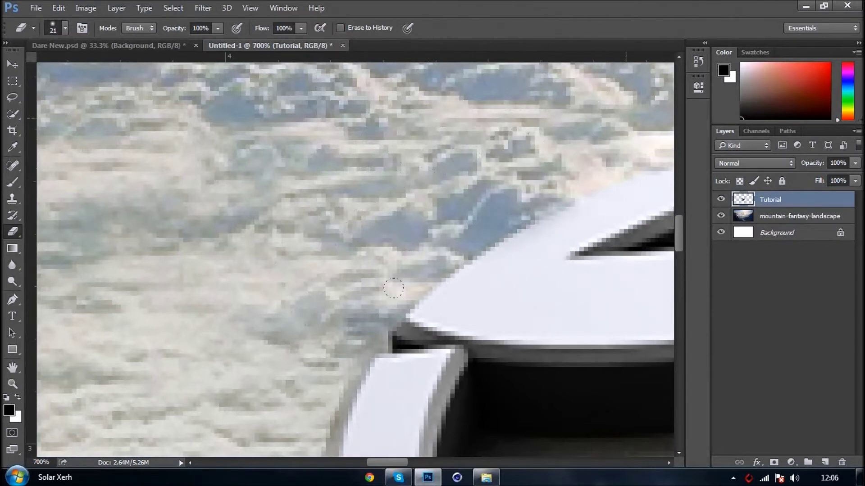
left_click_drag(400, 462, 434, 462)
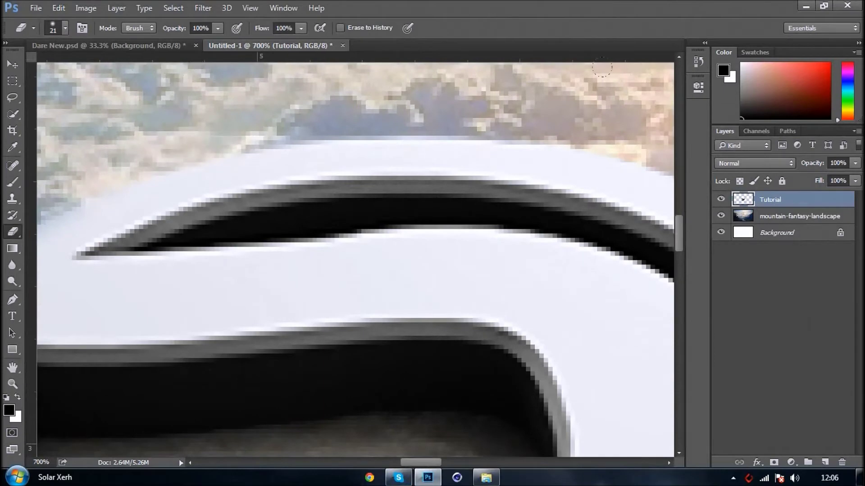
left_click_drag(409, 464, 438, 463)
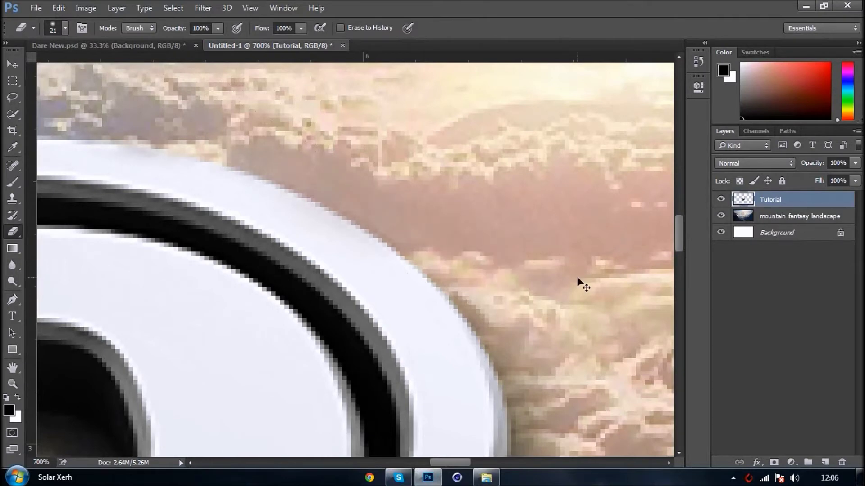
key("ctrl+0")
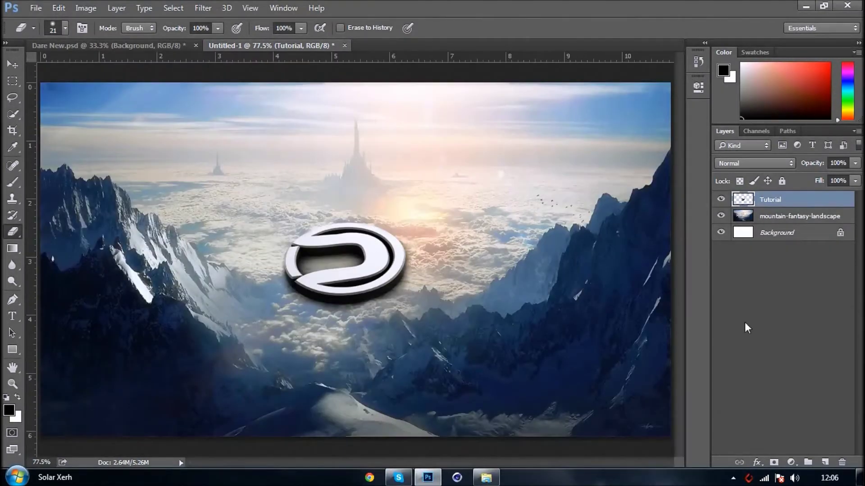
Step: Merge the Tutorial and mountain-fantasy-landscape layers into one layer
left_click(804, 218, "ctrl")
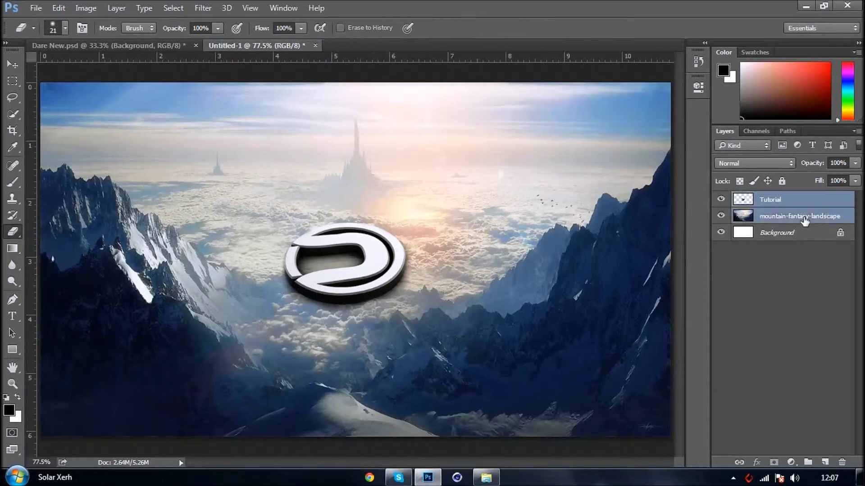
right_click(802, 221)
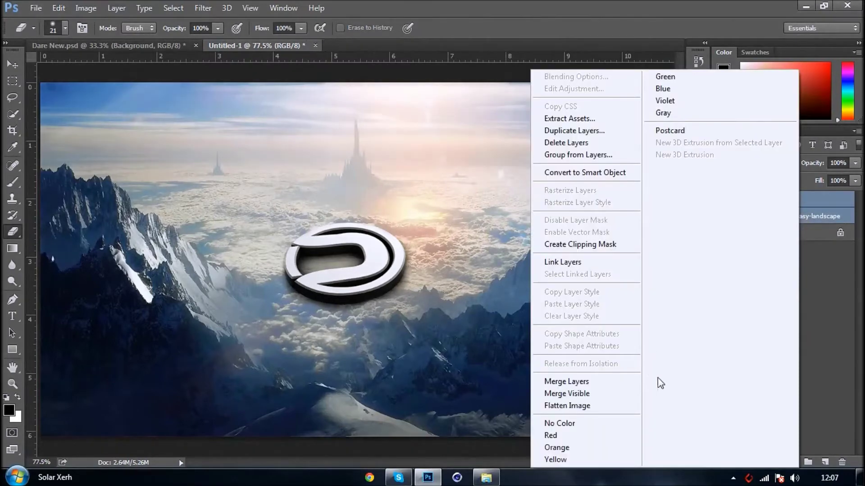
left_click(585, 381)
Step: Copy the merged Tutorial layer into the Dare New.psd document with the Move tool
left_click(12, 64)
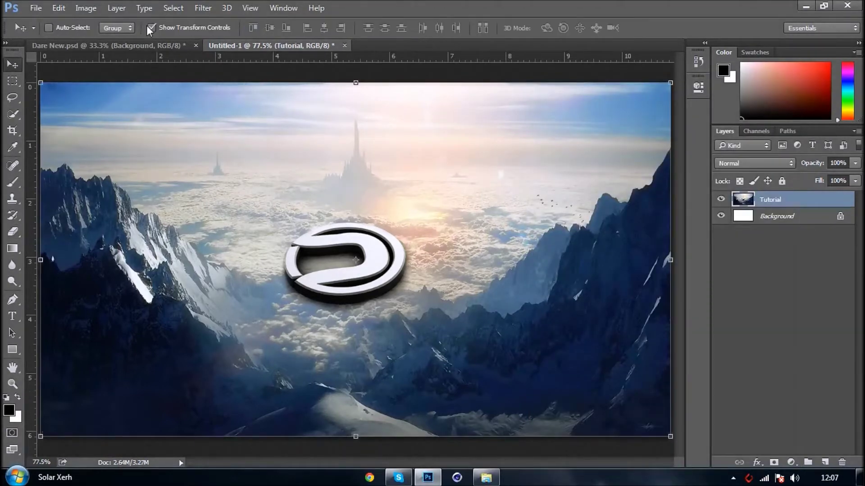
left_click(128, 44)
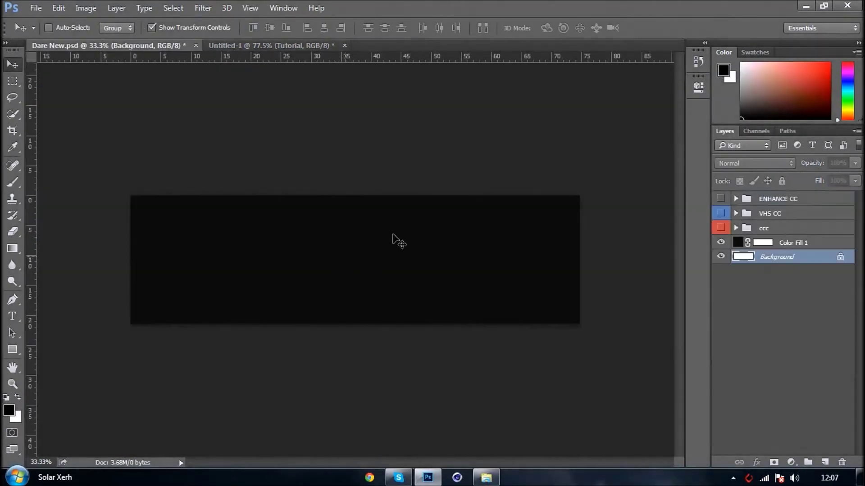
left_click(231, 44)
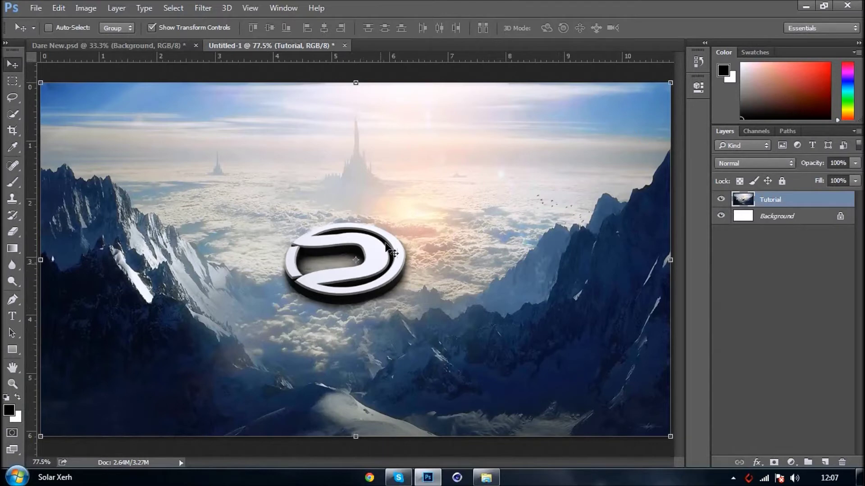
left_click_drag(344, 246, 308, 237)
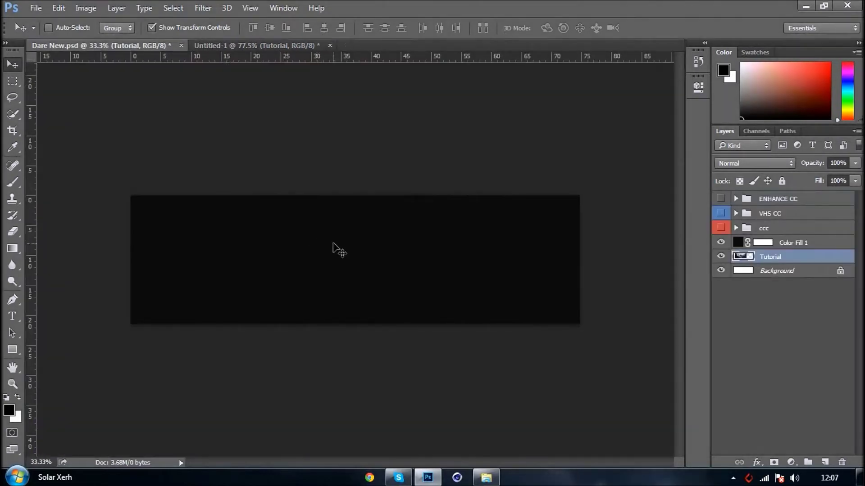
Step: Raise the Tutorial layer above Color Fill 1 and position the image over the banner's left part
left_click_drag(354, 263, 466, 271)
left_click_drag(793, 256, 765, 235)
left_click_drag(358, 308, 241, 323)
key("ctrl")
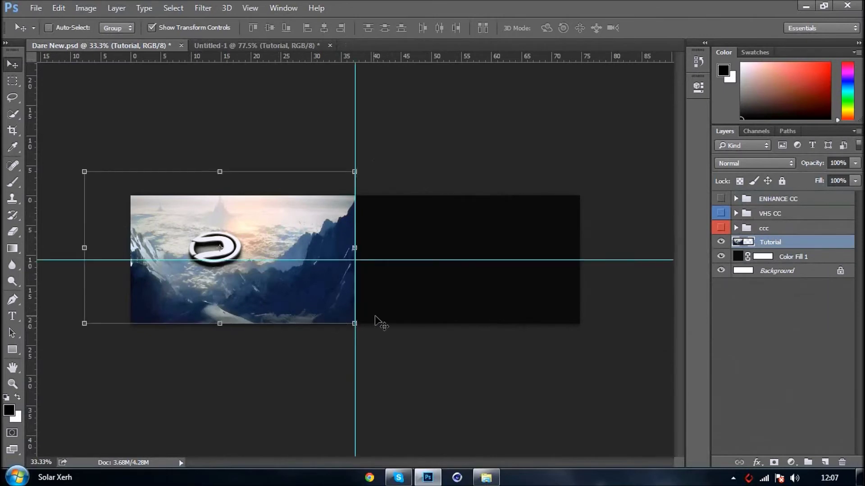
Step: Scale the Tutorial layer to about 260.8% and position it so it fills the banner with the logo at the left
left_click(356, 323)
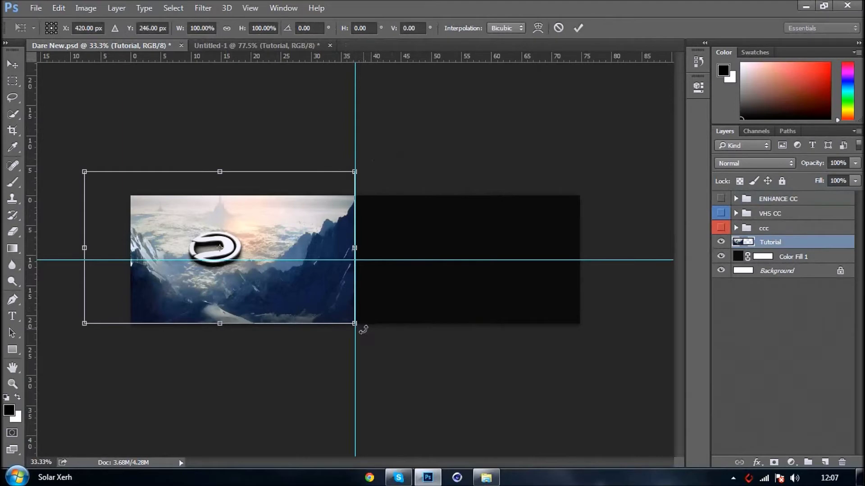
left_click_drag(355, 328, 688, 461)
left_click_drag(614, 432, 499, 326)
left_click_drag(577, 404, 700, 457)
left_click_drag(526, 412, 467, 407)
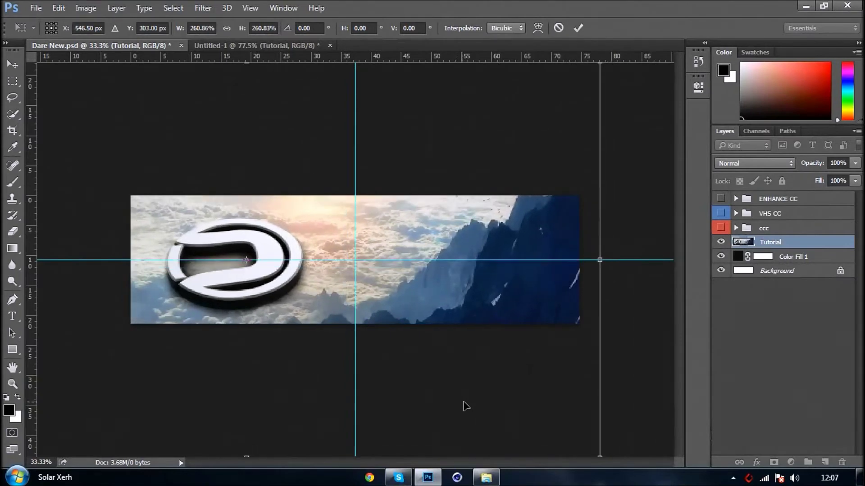
key("Return")
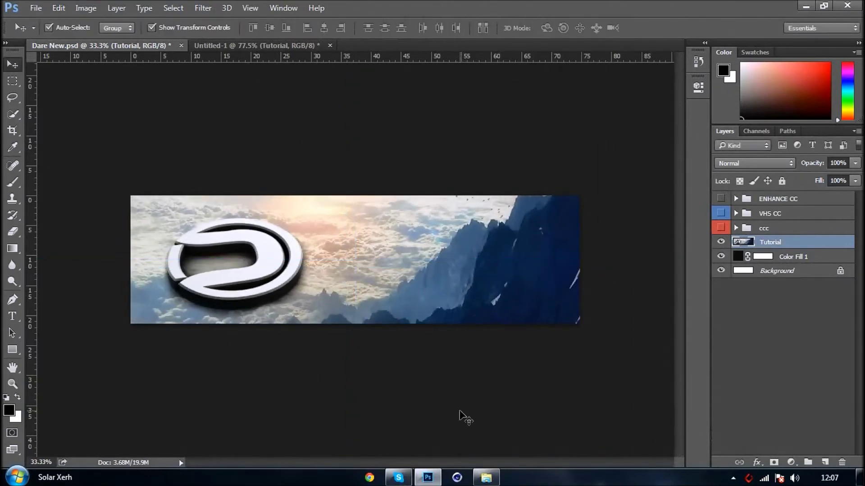
Step: Preview the ccc and VHS CC colour-correction groups on the banner, leaving both hidden
left_click(12, 231)
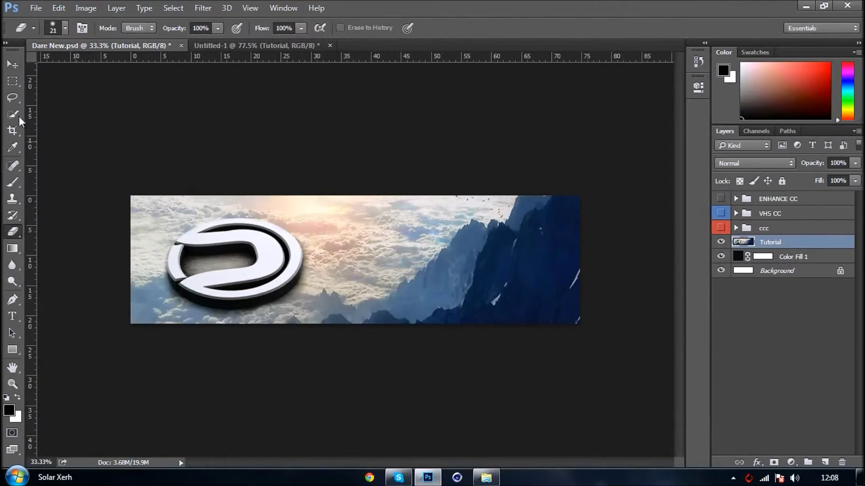
key("v")
left_click(720, 228)
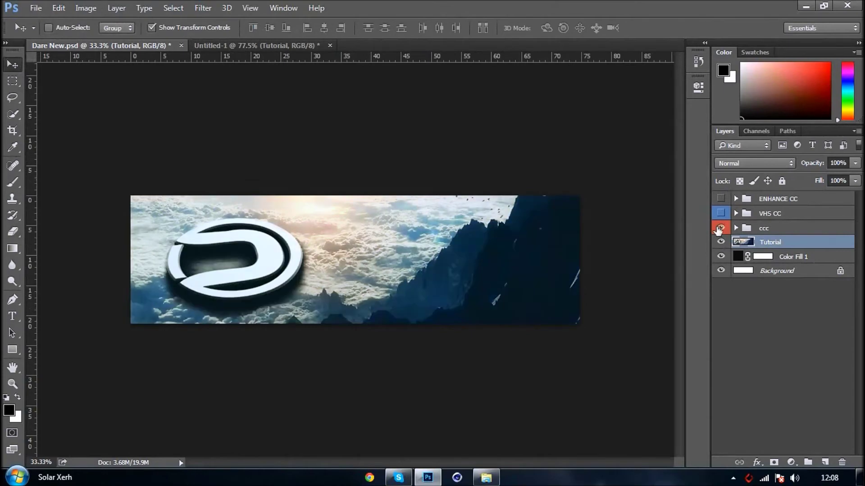
left_click(719, 229)
left_click(720, 214)
left_click(720, 213)
left_click(720, 214)
Step: Show the ENHANCE CC group and hide its middle adjustment layer
left_click(721, 198)
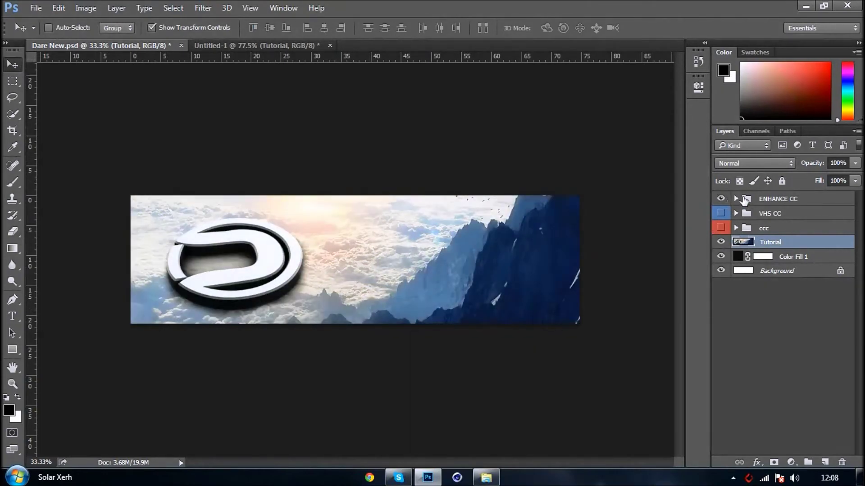
left_click(742, 200)
left_click(735, 199)
left_click(720, 199)
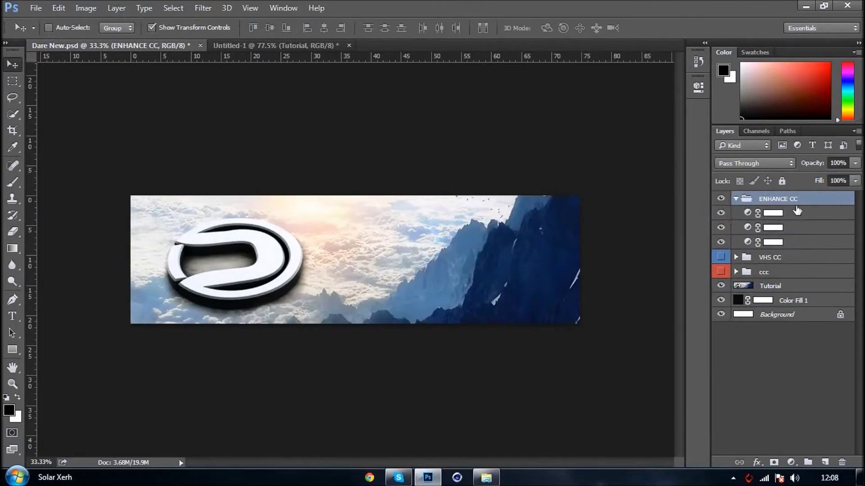
left_click(797, 212)
left_click(721, 213)
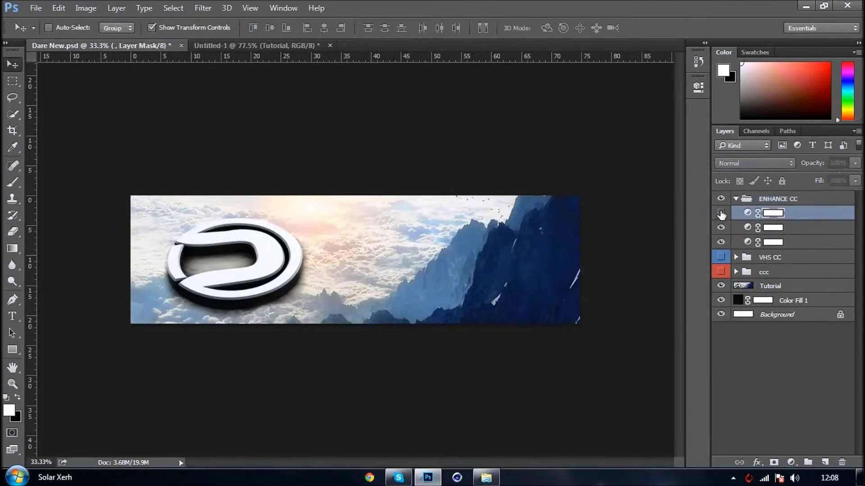
left_click(721, 227)
left_click(721, 213)
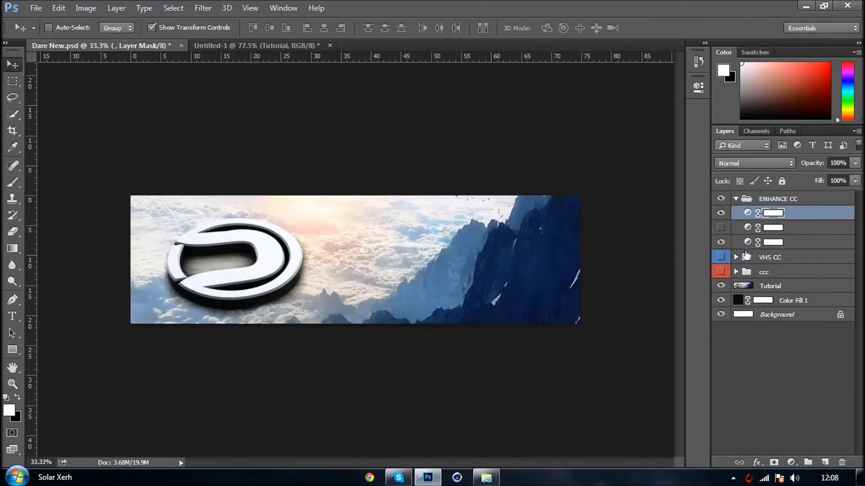
Step: Compare the banner with and without the ENHANCE CC group, leaving the group visible and collapsed
left_click(721, 201)
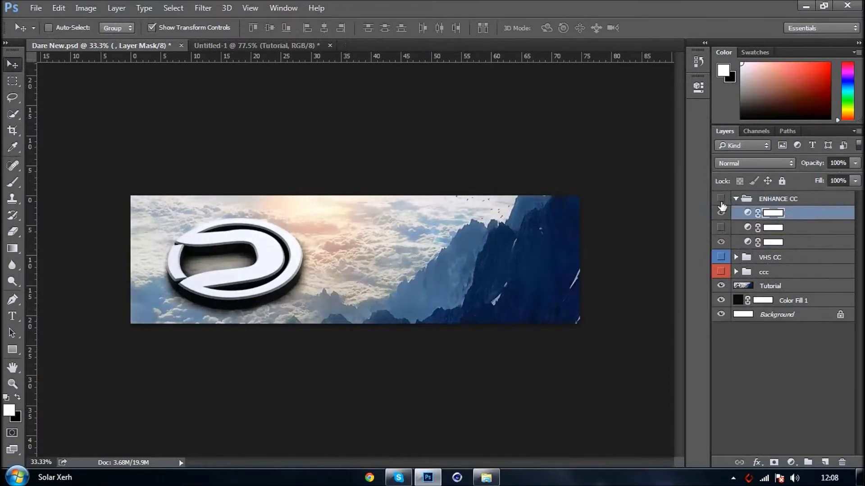
left_click(720, 200)
left_click(731, 202)
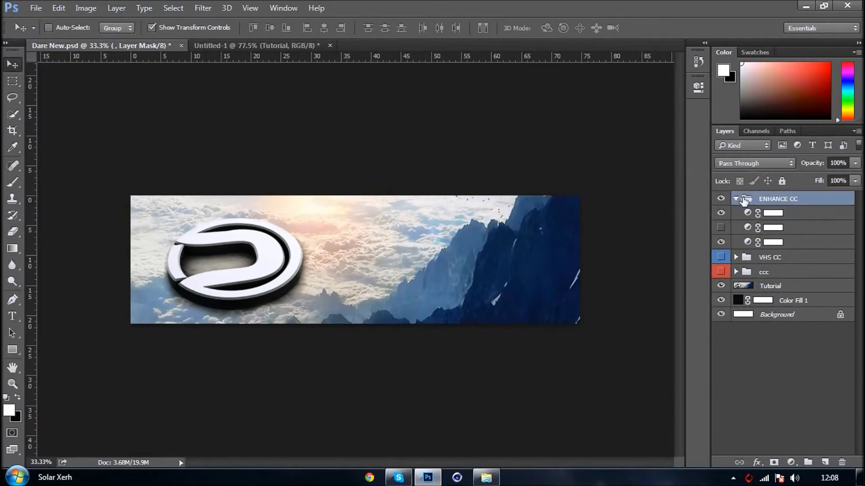
left_click(736, 199)
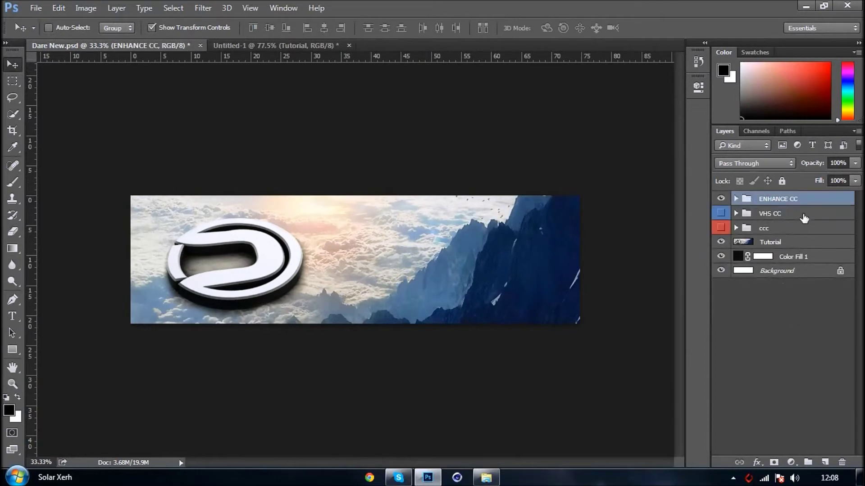
Step: Add a new empty layer directly above the Tutorial layer
left_click(804, 219)
left_click(815, 242)
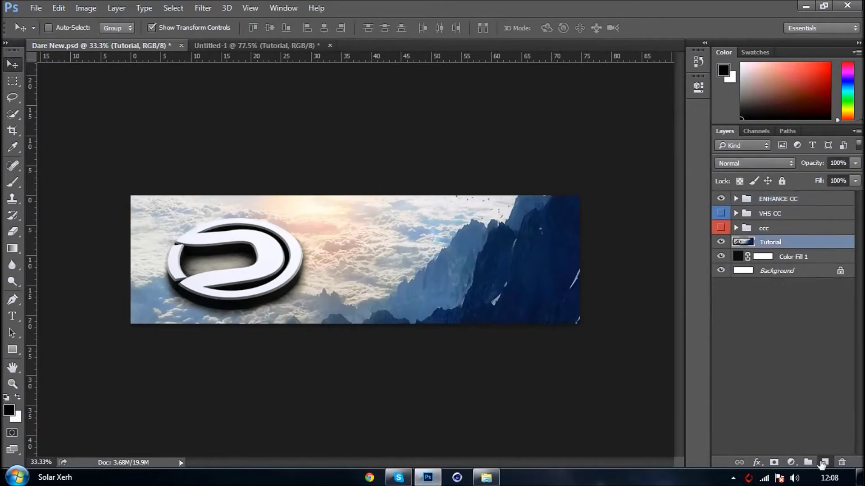
left_click(823, 463)
Step: Shade the banner's upper edge with a soft black 2000 px brush and set the shading layer's opacity to 14%
left_click(14, 183)
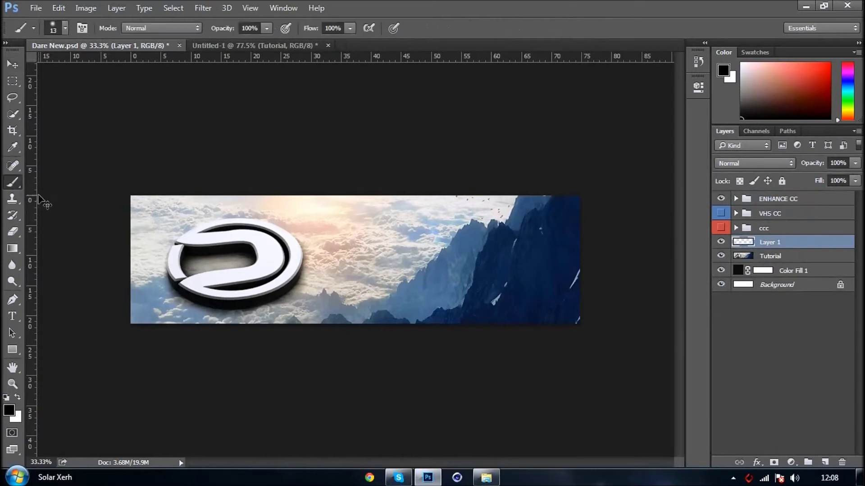
key("ctrl+minus")
key("ctrl+minus")
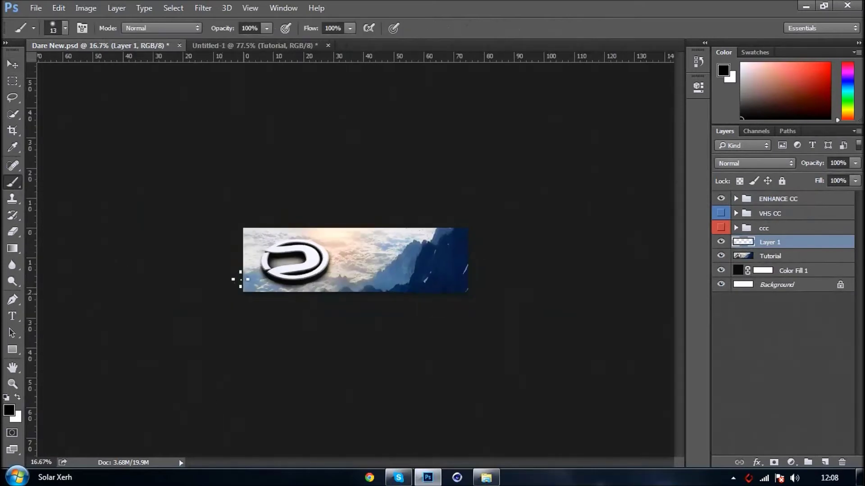
left_click(64, 28)
left_click(141, 68)
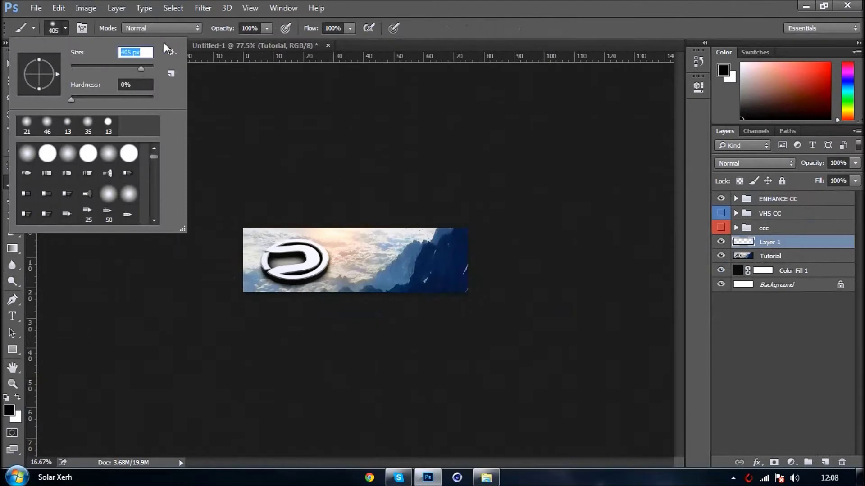
type("2000")
mouse_move(395, 130)
left_mouse_down()
mouse_move(279, 135)
mouse_move(403, 134)
mouse_move(288, 135)
left_mouse_up()
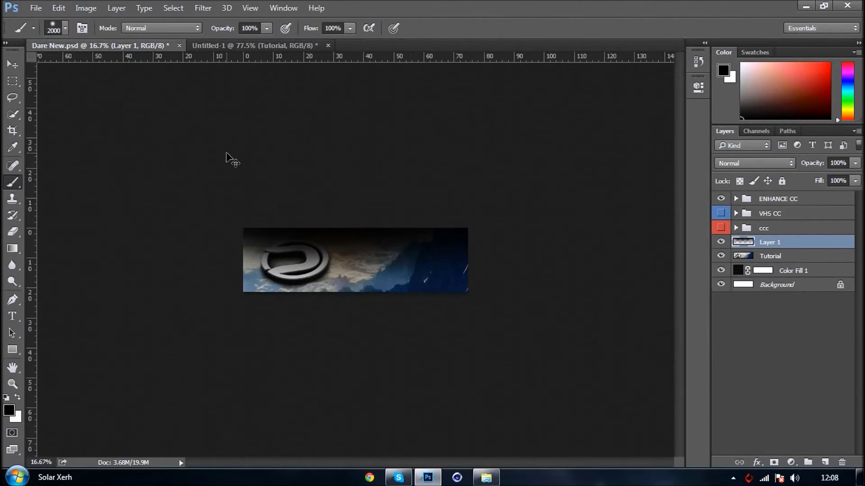
key("ctrl+0")
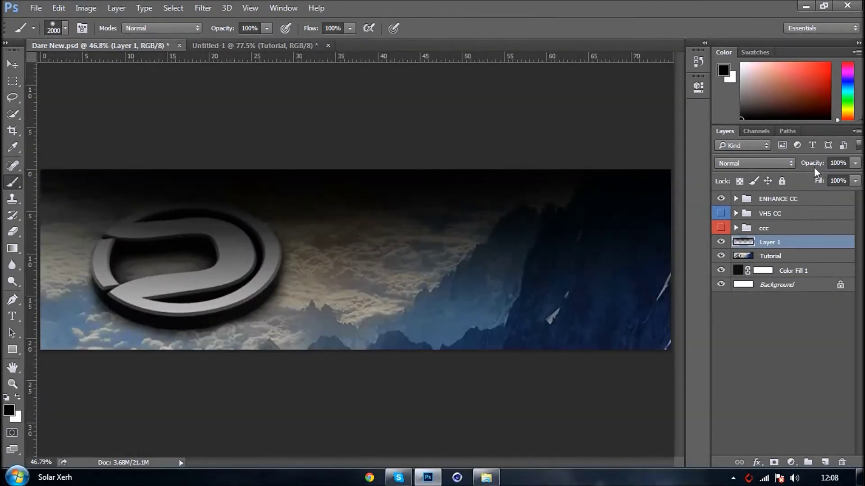
left_click_drag(814, 167, 760, 159)
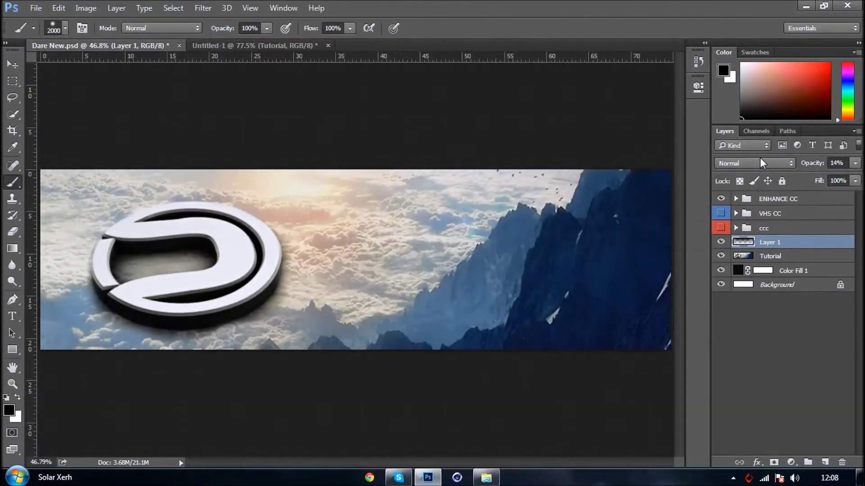
Step: Add another new layer and shade the banner's right and left ends with the soft black brush
left_click(825, 462)
right_click(774, 372)
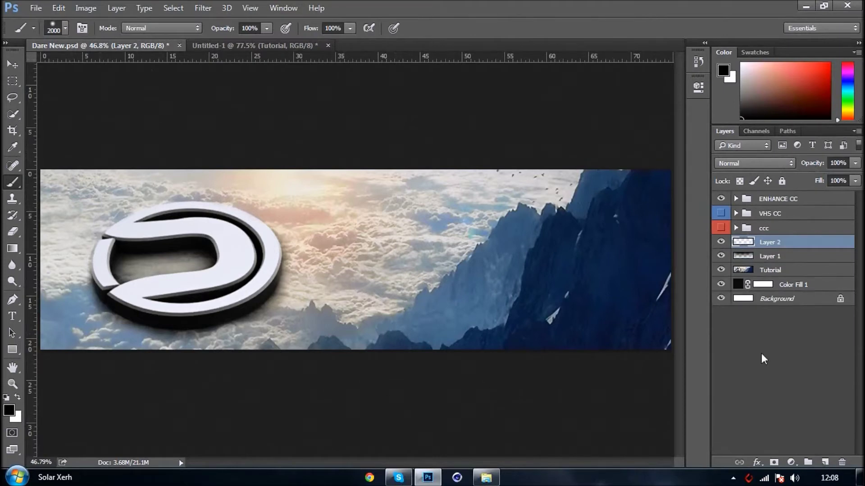
left_click(673, 256)
left_click(673, 256)
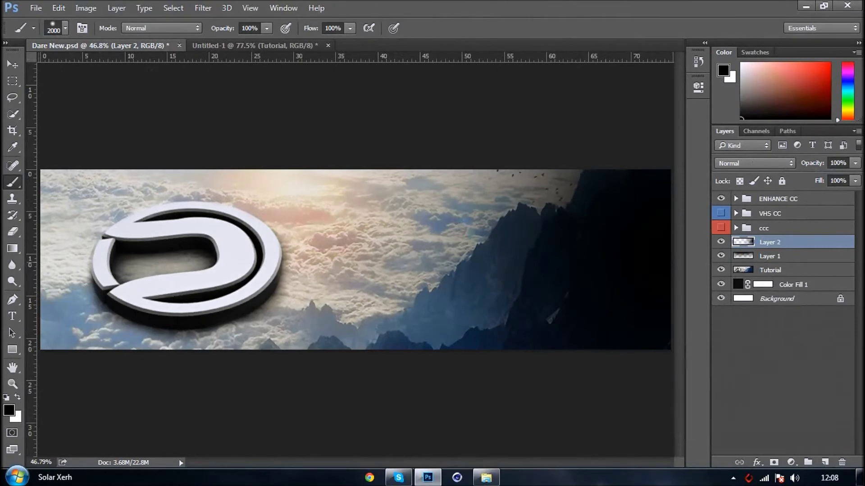
left_click(63, 260)
key("v")
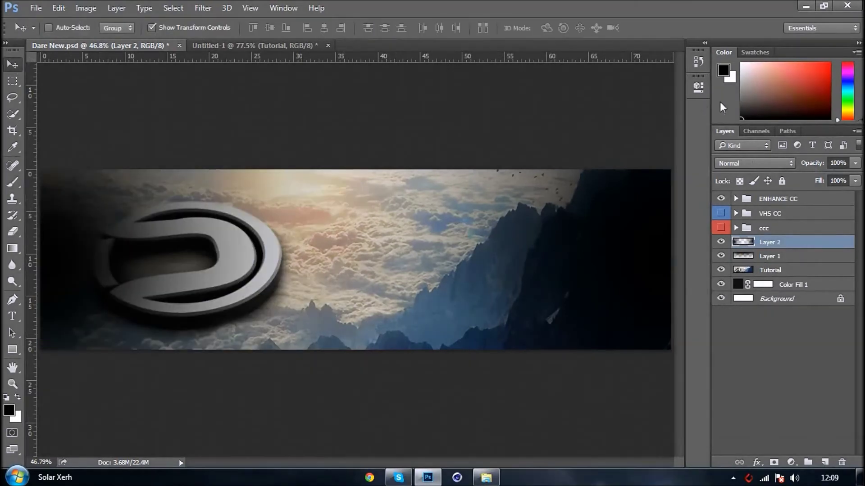
Step: Set the opacity of the side-shading layer to 12%
left_click_drag(810, 163, 760, 164)
type("12")
key("Return")
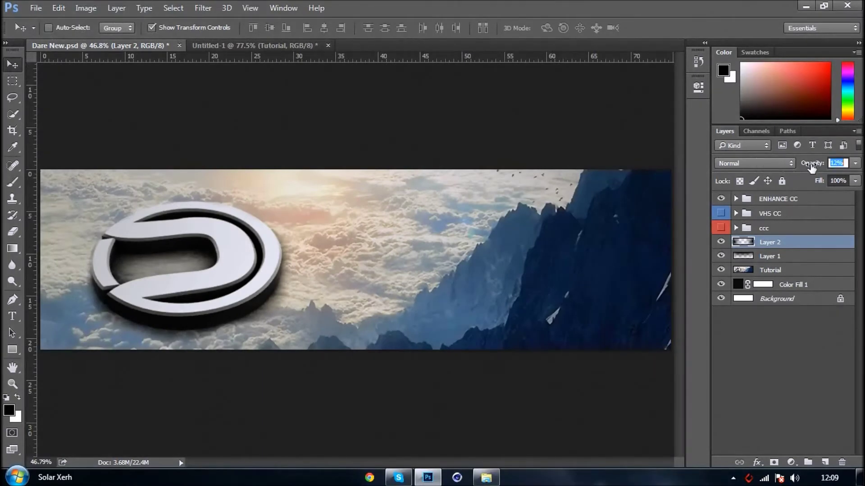
Step: Add the text DARERISING at 153 pt to the right of the logo
left_click(12, 316)
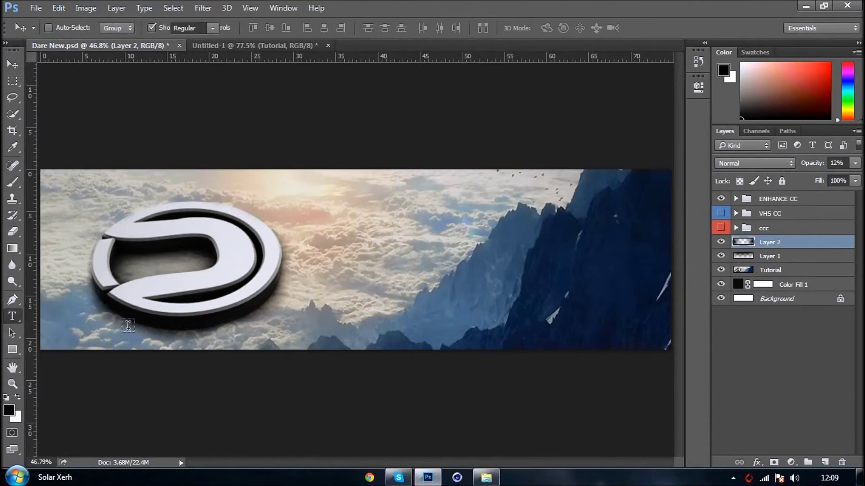
left_click(408, 253)
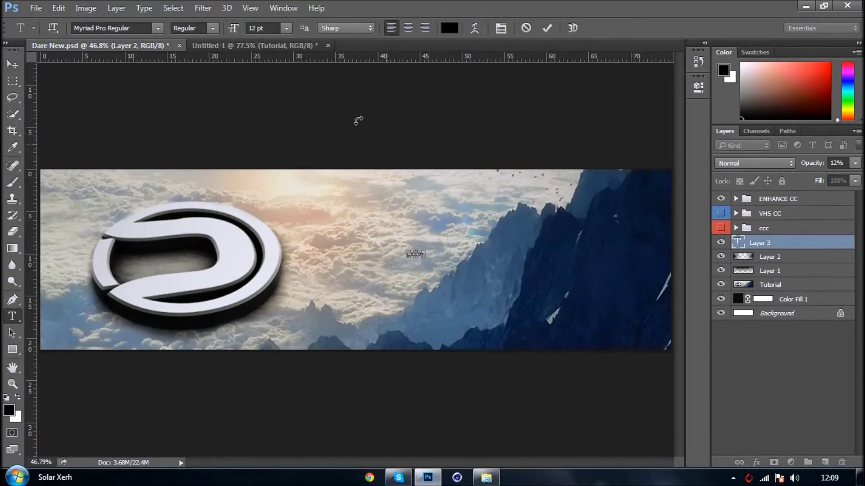
left_click_drag(234, 28, 324, 46)
type("DAR")
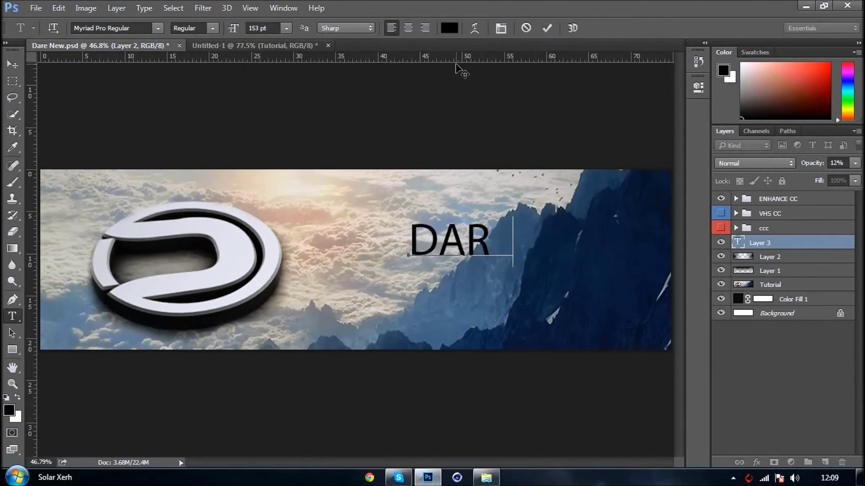
type("ERISIG")
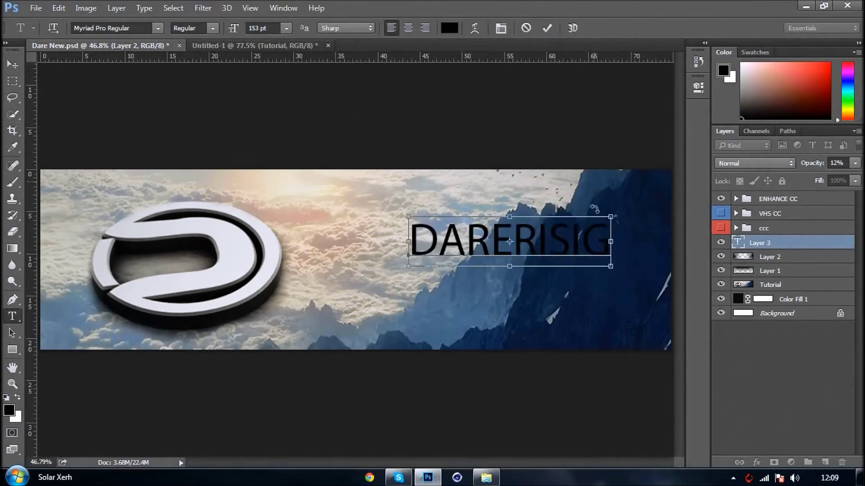
left_click_drag(539, 342, 472, 355)
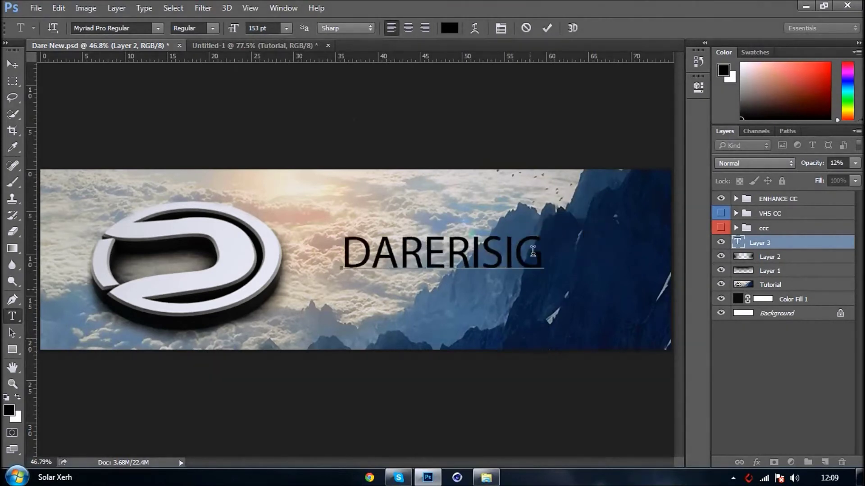
key("BackSpace")
type("NG")
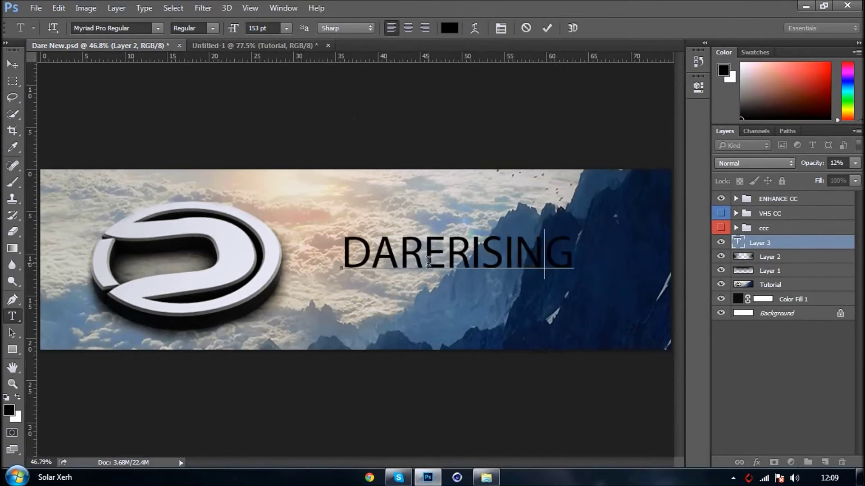
Step: Set the font of the whole DARERISING text to Bebas Neue Regular
key("ctrl+a")
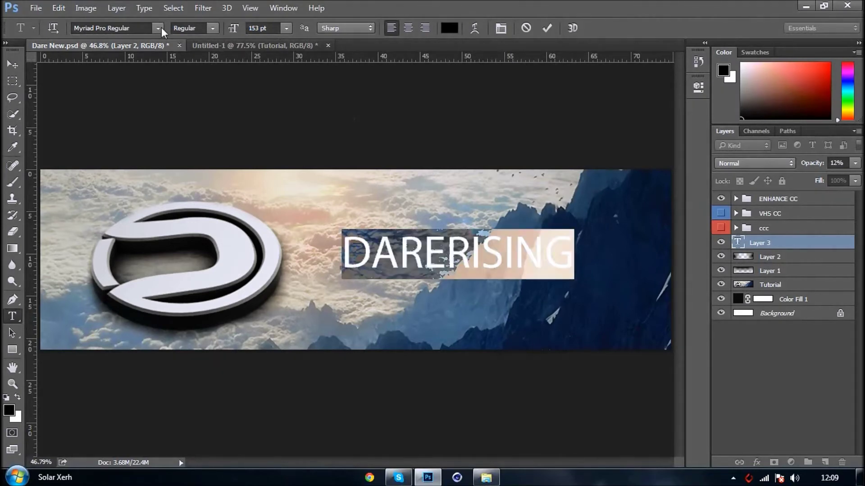
left_click(159, 28)
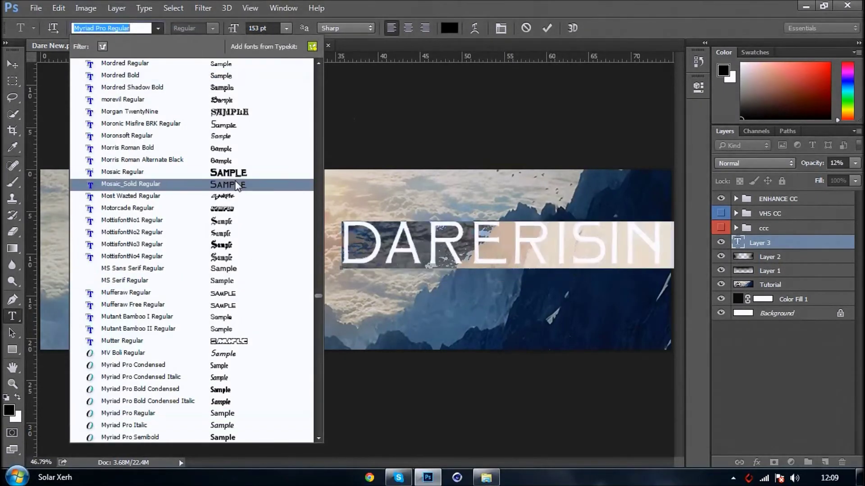
scroll(291, 368, "down", 6)
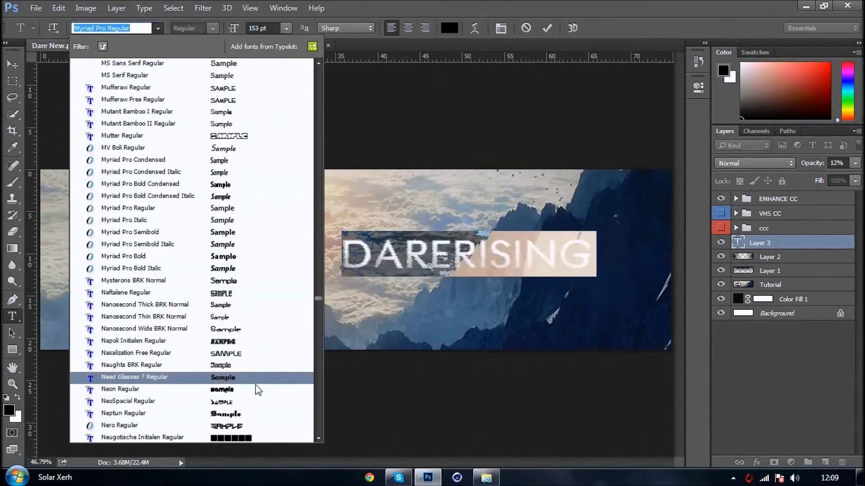
scroll(251, 388, "down", 2)
scroll(250, 388, "down", 7)
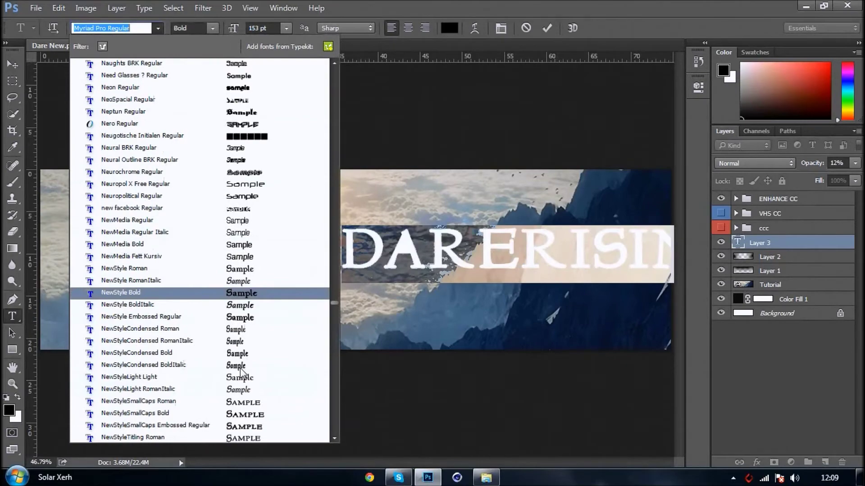
scroll(243, 369, "down", 9)
scroll(257, 364, "down", 9)
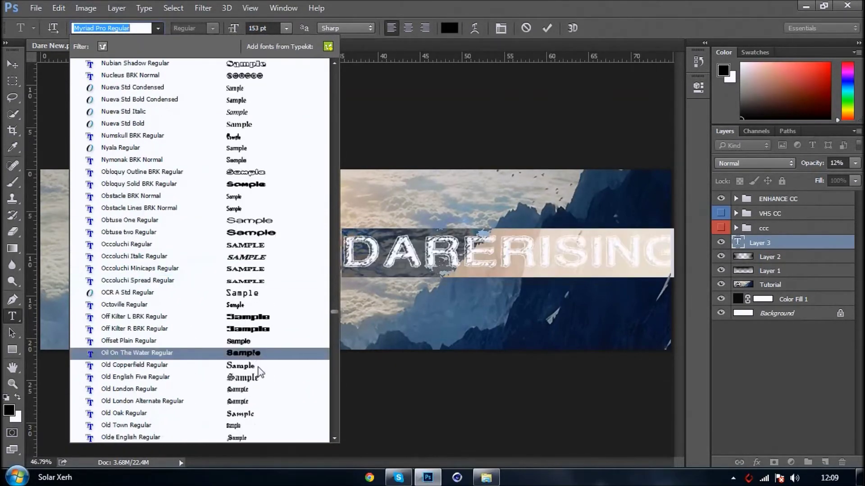
left_click_drag(334, 314, 337, 341)
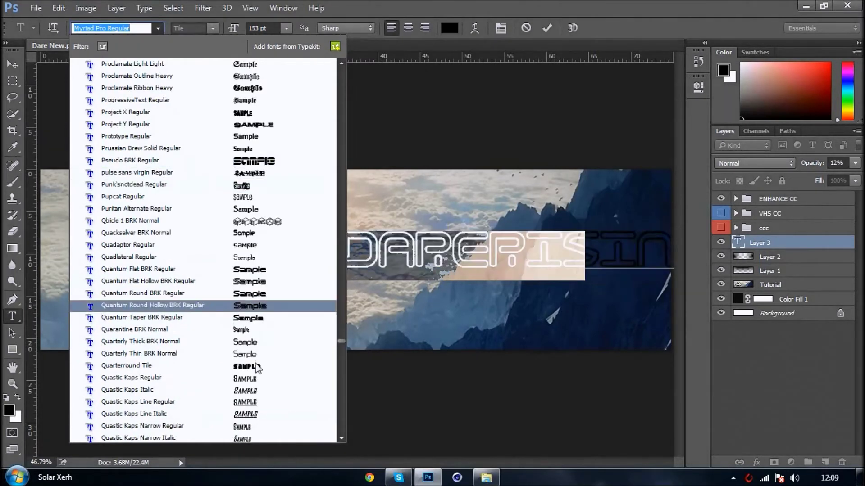
scroll(256, 362, "down", 2)
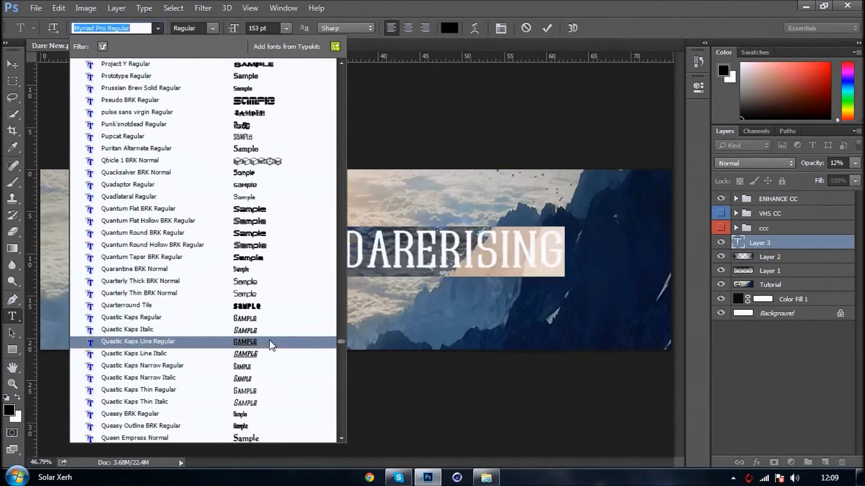
key("Up")
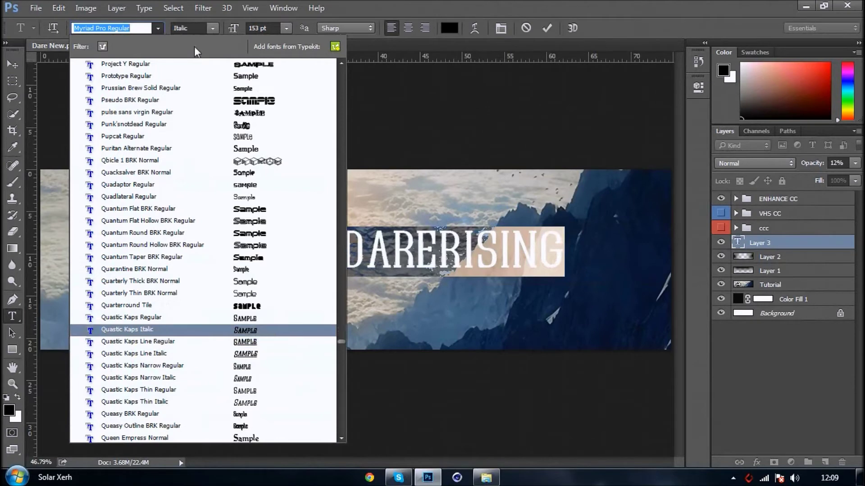
type("BEBAS")
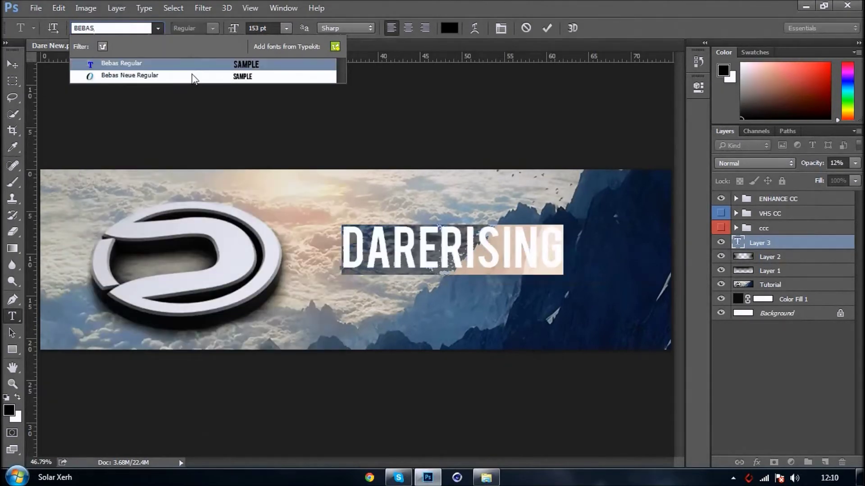
left_click(192, 77)
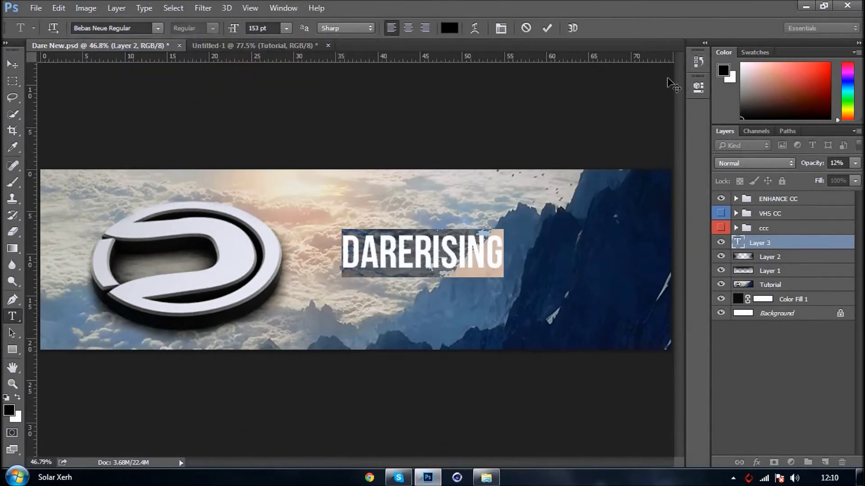
Step: Bring up the character settings for the DARERISING text, apply faux bold and set its size to 157 pt
left_click(283, 8)
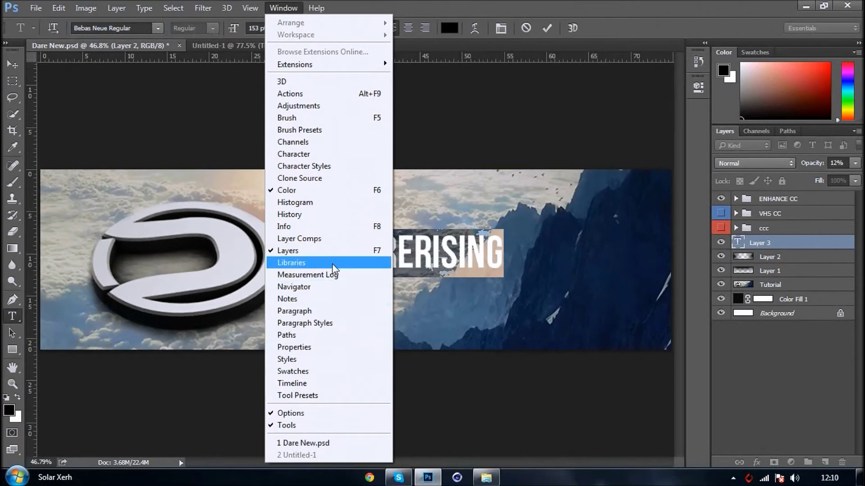
left_click(335, 311)
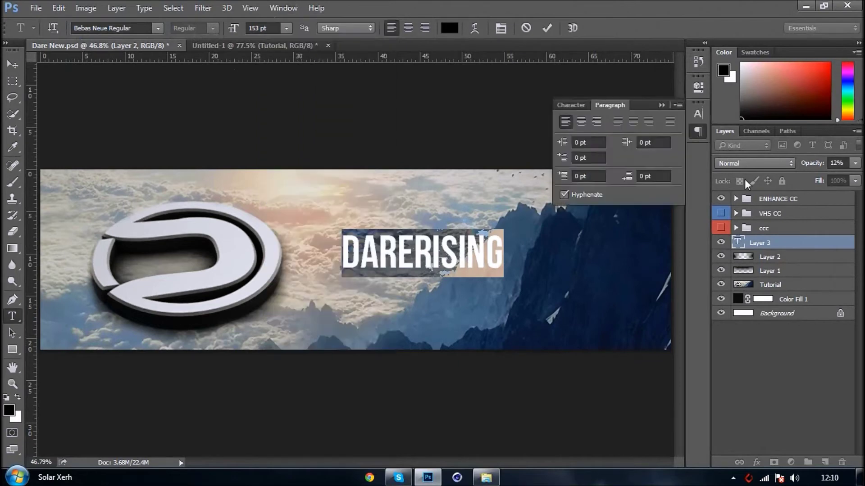
left_click(294, 5)
left_click(361, 363)
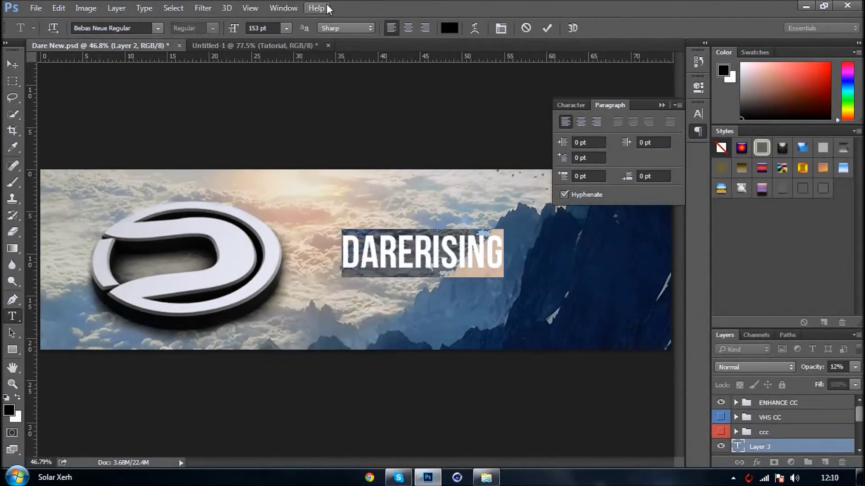
left_click(693, 121)
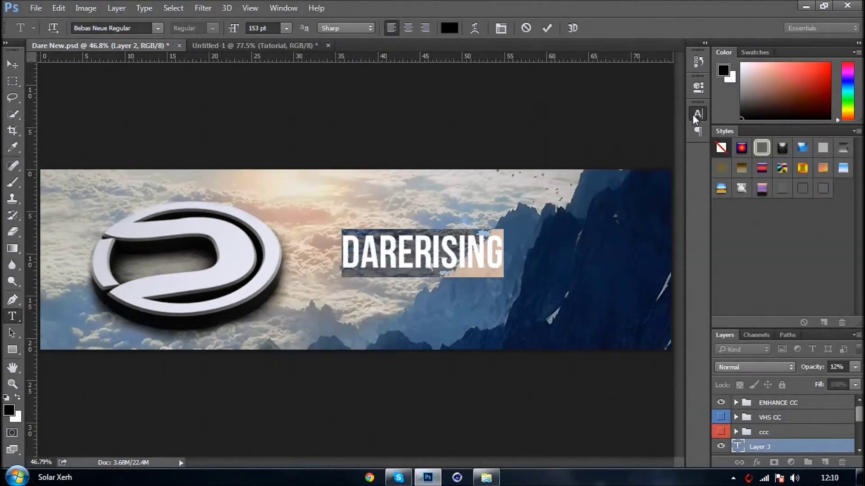
left_click(693, 115)
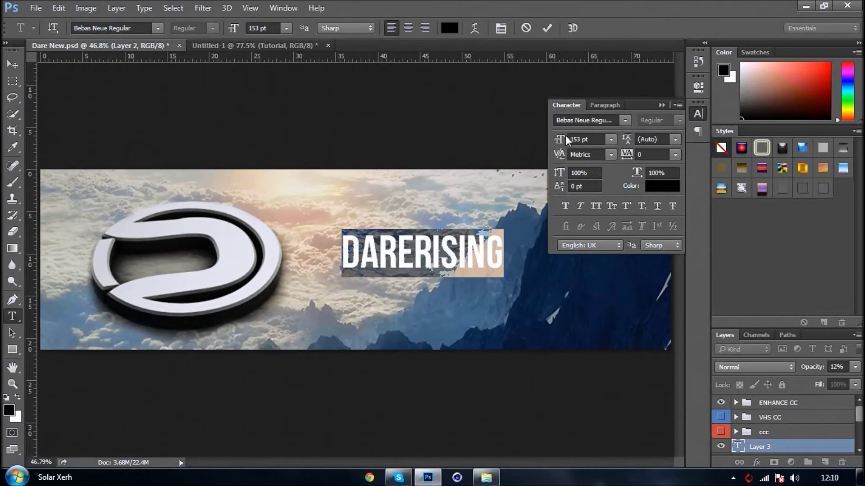
left_click(568, 206)
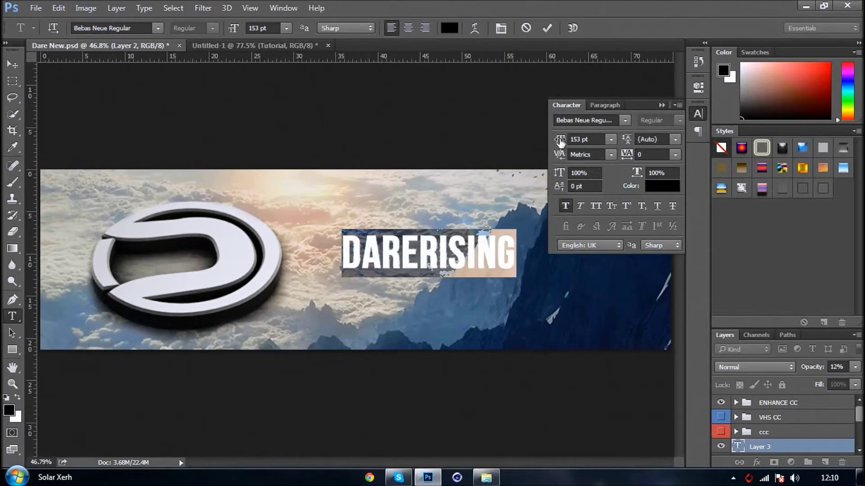
left_click_drag(560, 140, 562, 141)
Step: Set the DARERISING text's tracking to 120 and shift the text slightly down and to the right on the banner
left_click_drag(636, 161, 629, 156)
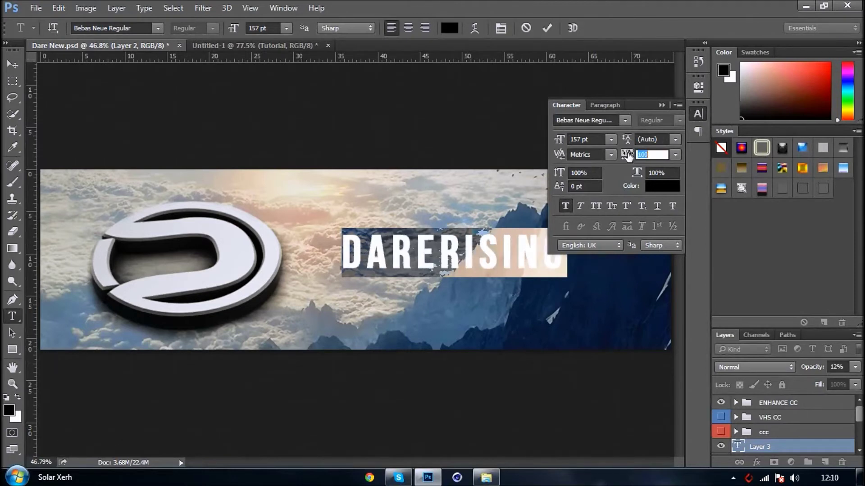
left_click_drag(629, 156, 629, 155)
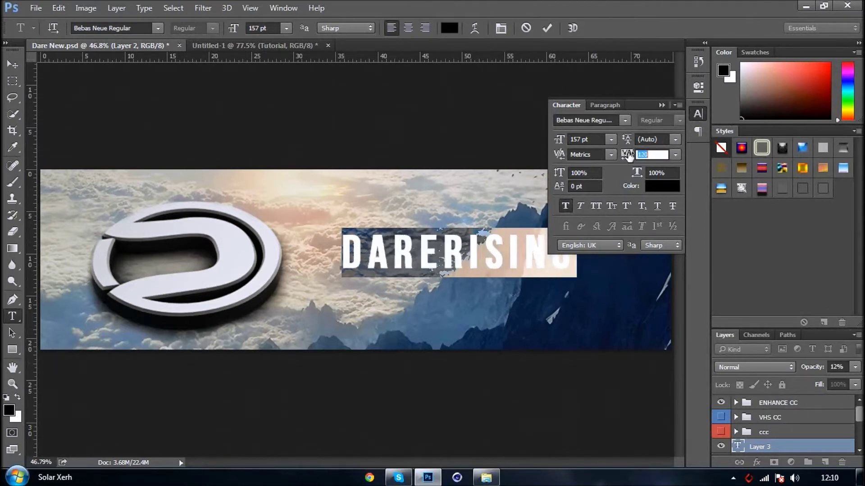
key("Return")
left_click(660, 106)
left_click_drag(527, 292, 537, 301)
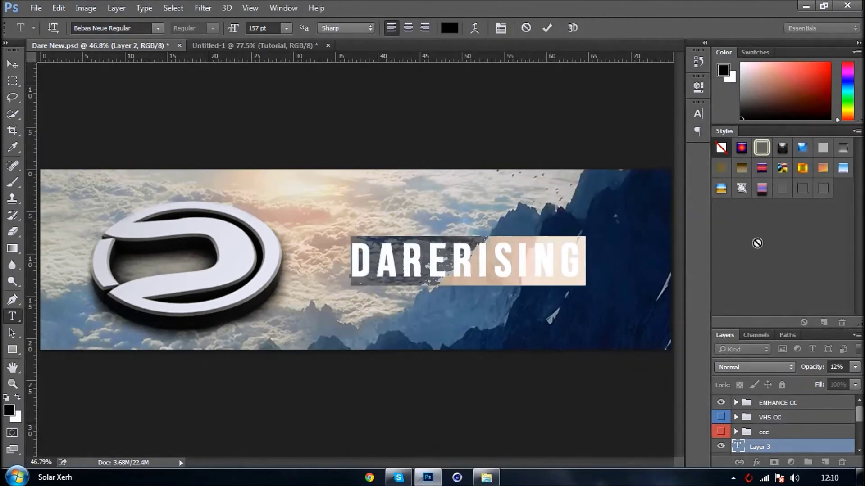
Step: Change the DARERISING text colour to white (ffffff) and commit the text
left_click(449, 28)
type("ffffff")
left_click_drag(356, 76, 531, 260)
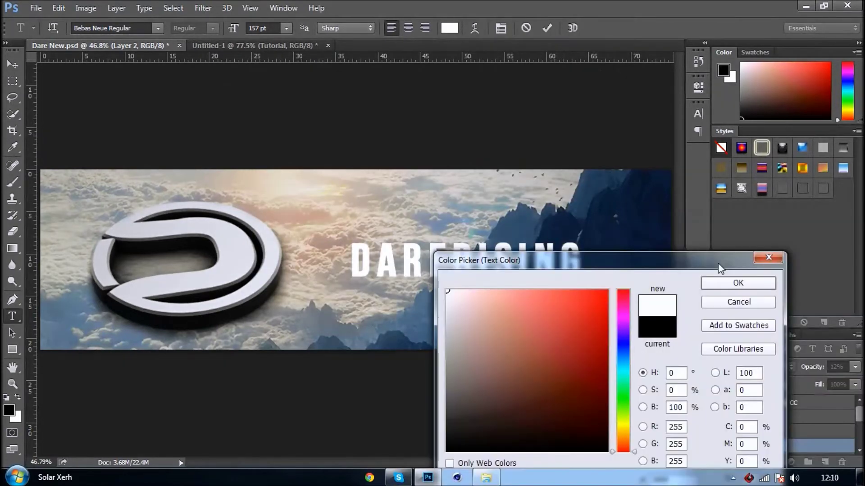
left_click(738, 283)
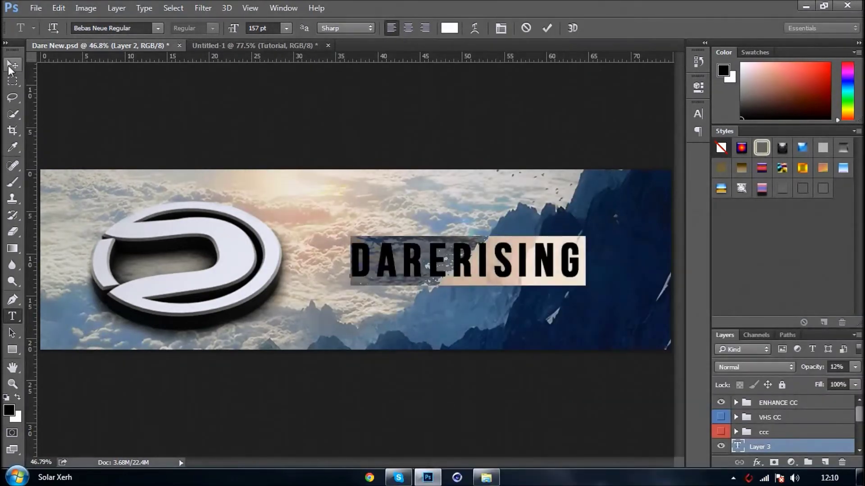
left_click(8, 66)
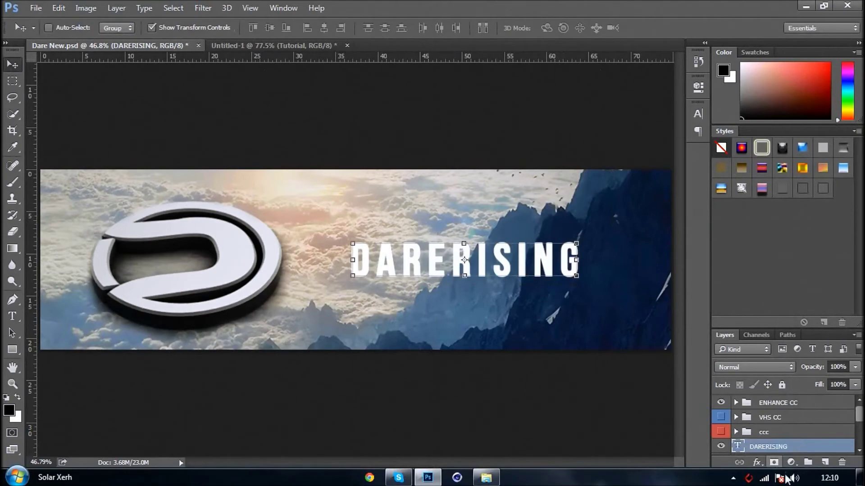
Step: Open the blending options of the DARERISING text layer
right_click(800, 446)
left_click(687, 61)
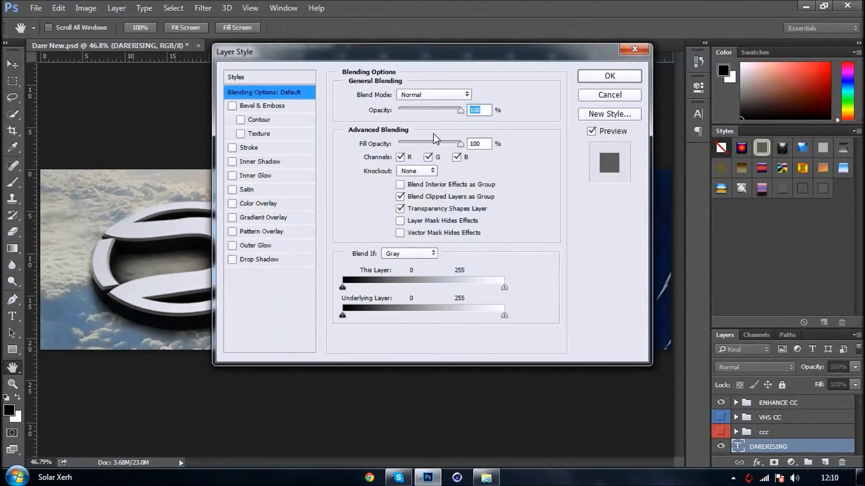
Step: Add a gradient overlay to the DARERISING text layer using the black-to-white preset
left_click_drag(450, 52, 790, 107)
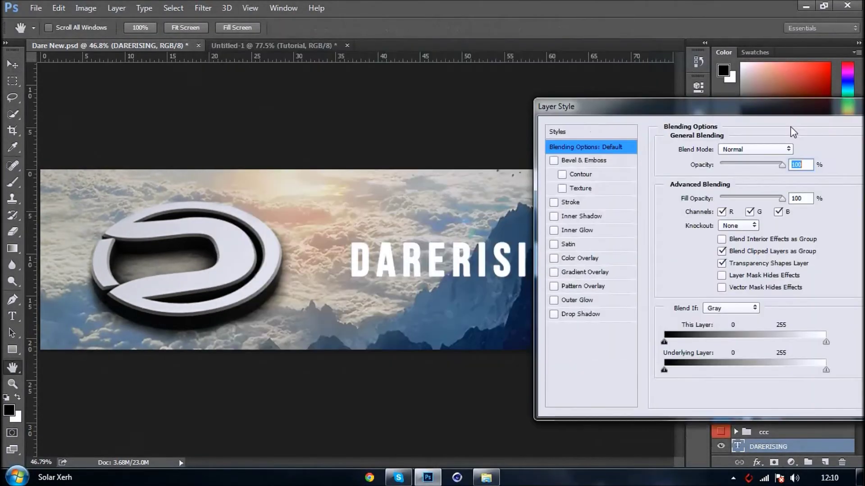
left_click(585, 273)
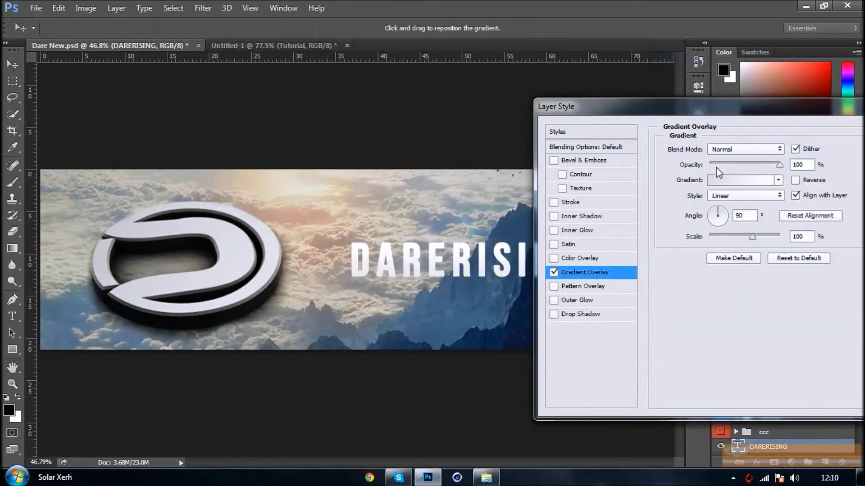
left_click(740, 180)
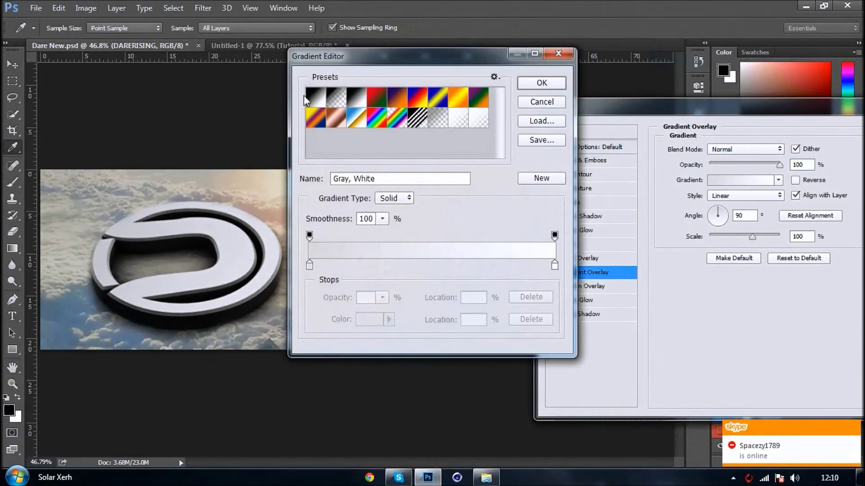
left_click(309, 96)
left_click(548, 98)
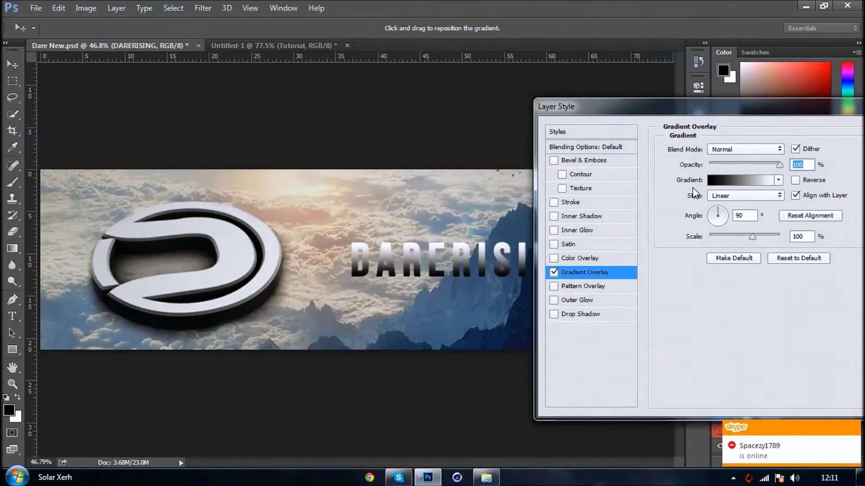
Step: Set the gradient overlay's style to Reflected and its opacity to 14%, and apply the layer style
left_click(734, 196)
left_click(721, 228)
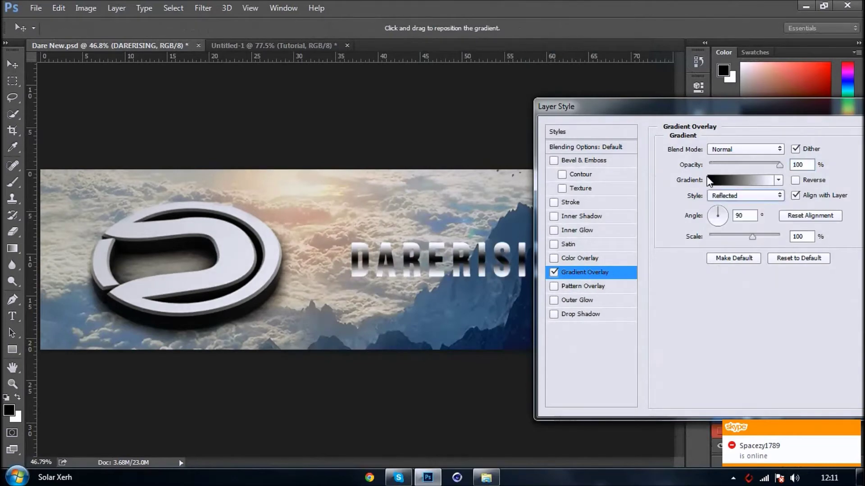
left_click(720, 165)
left_click_drag(720, 163, 719, 163)
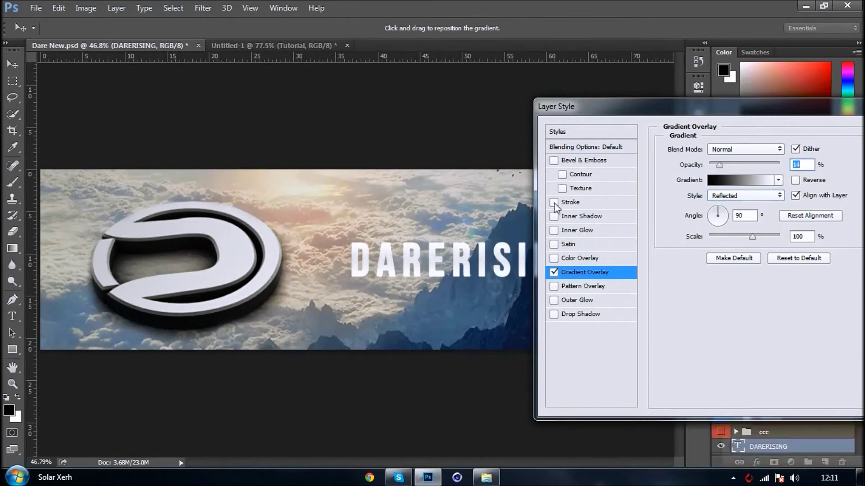
left_click_drag(804, 111, 670, 146)
left_click(782, 171)
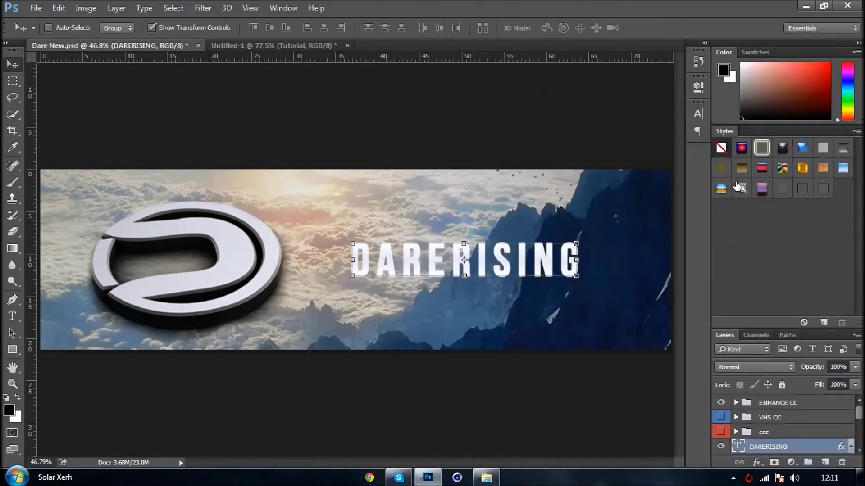
Step: Duplicate the DARERISING text layer
key("ctrl+j")
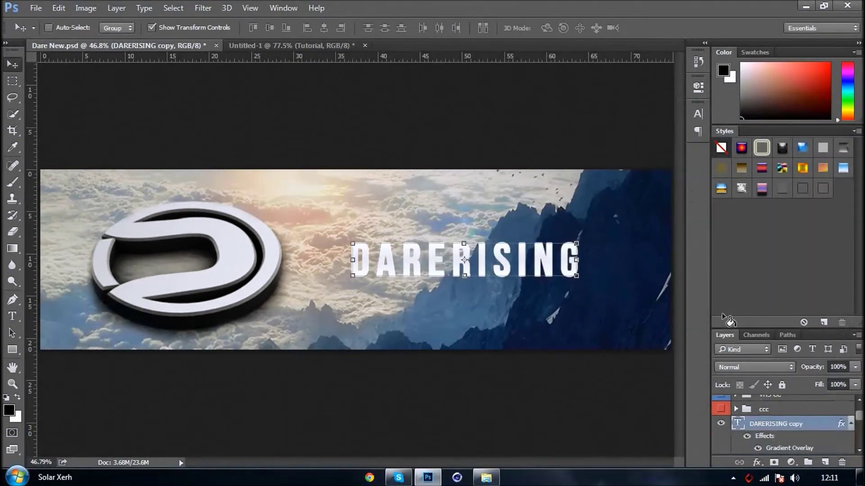
left_click_drag(566, 314, 565, 288)
key("ctrl+z")
Step: Try a black 2 px inside stroke at 15% opacity on the DARERISING copy
right_click(780, 426)
left_click(629, 33)
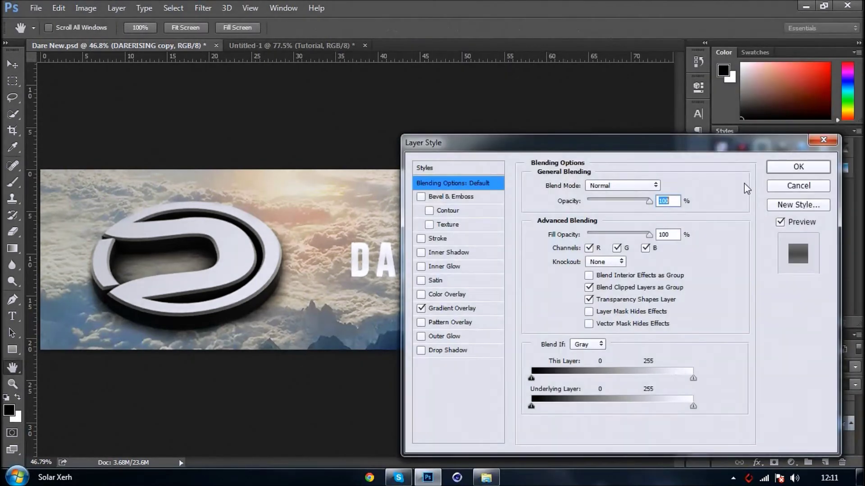
left_click(437, 240)
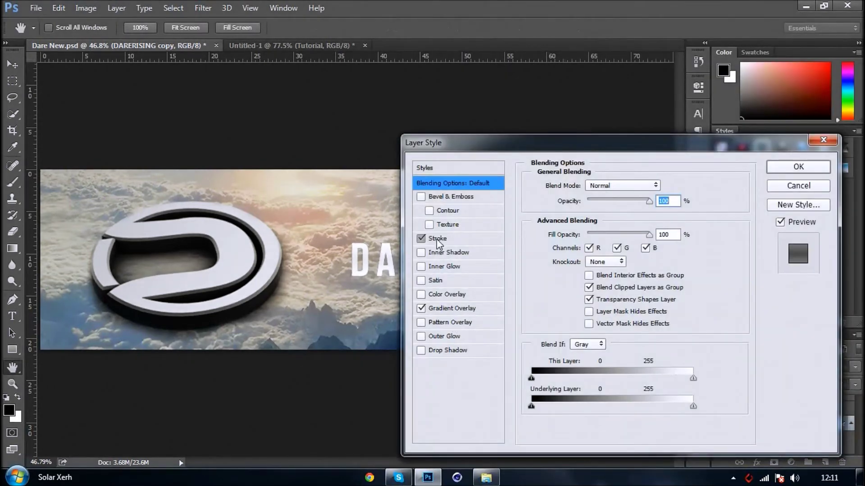
left_click(437, 240)
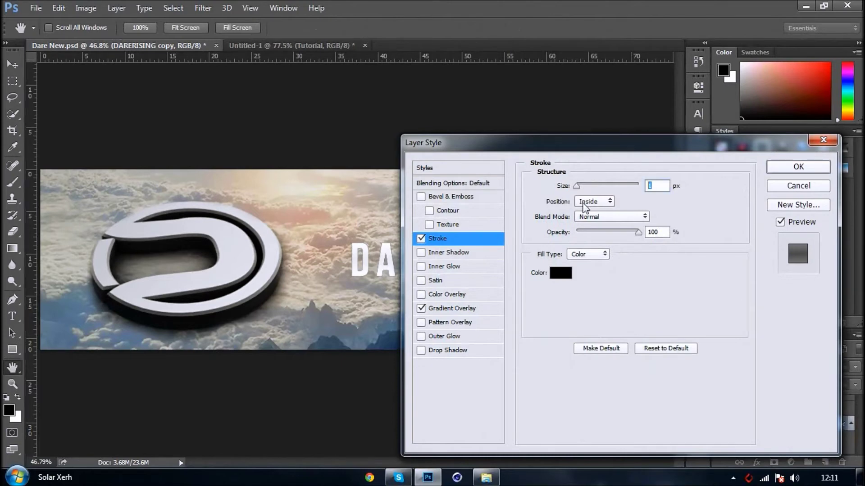
key("BackSpace")
type("2")
left_click_drag(638, 232, 586, 236)
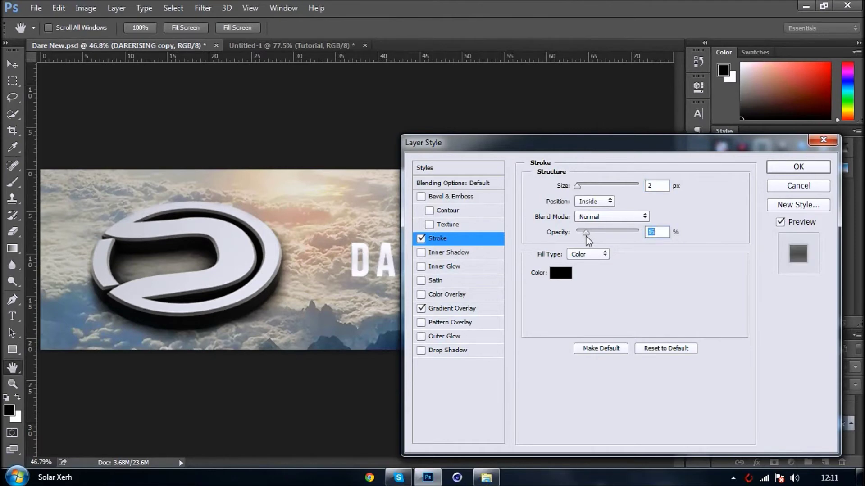
left_click(421, 239)
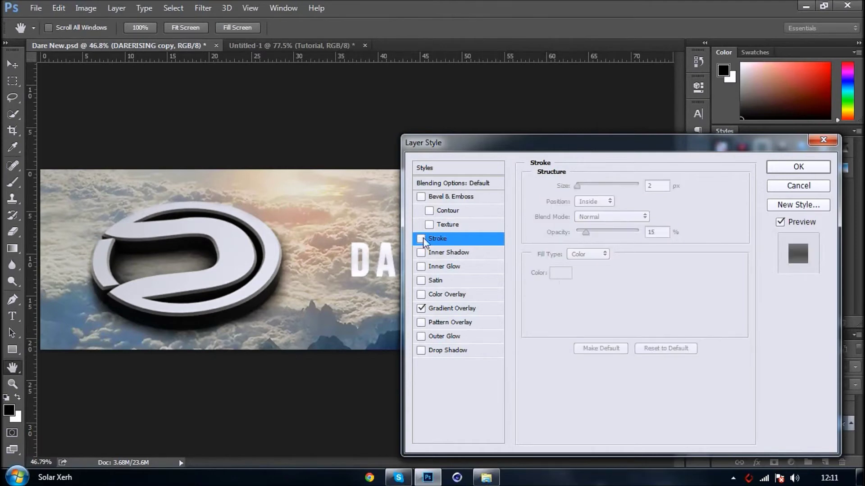
Step: Apply a drop shadow to the DARERISING copy
left_click(421, 350)
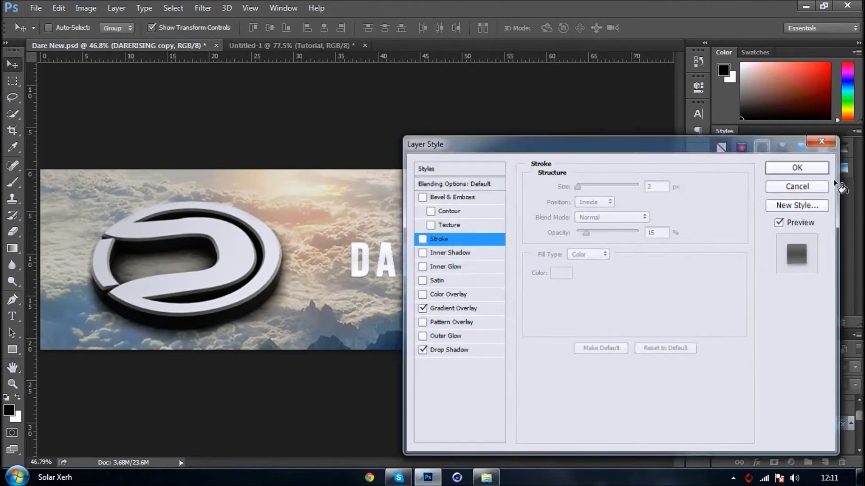
left_click(798, 166)
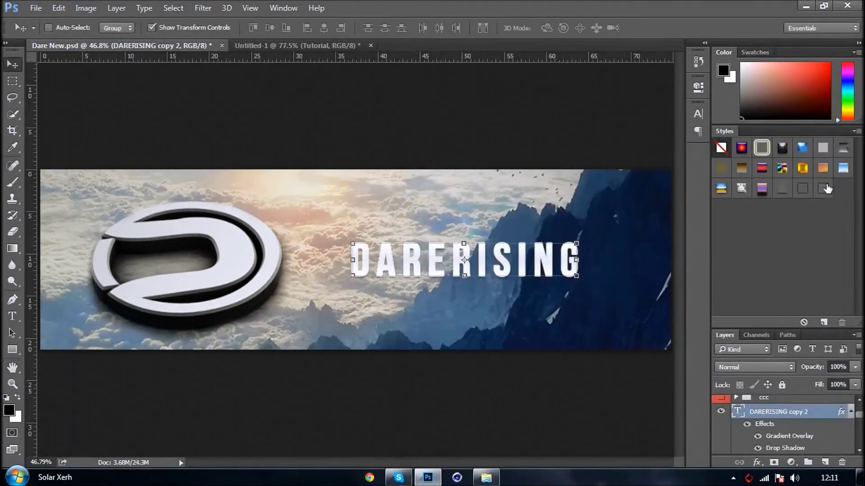
Step: Try placing a second copy of the DARERISING text directly beneath the original line, and delete that copy
key("shift+Down")
key("shift+Down")
key("shift+Down")
key("shift+Down")
key("shift+Down")
key("shift+Down")
key("shift+Down")
key("shift+Down")
key("shift+Down")
key("shift+Down")
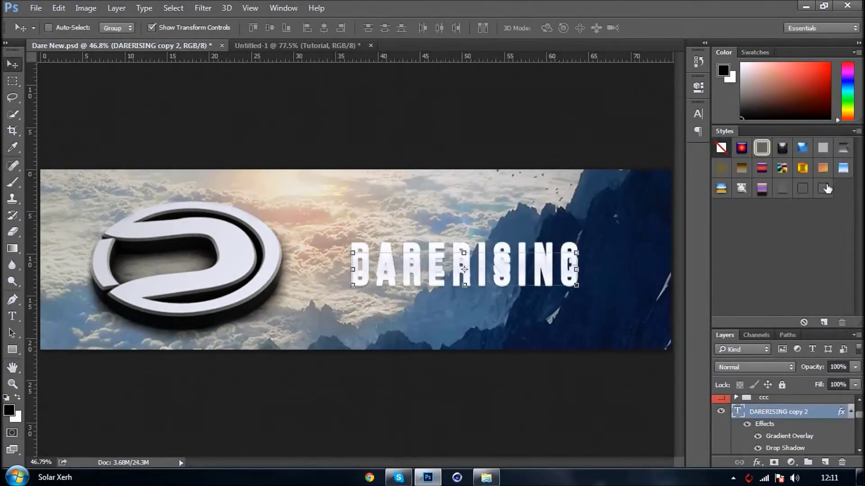
key("shift+Down")
key("shift+Down")
key("shift+Down")
key("shift+Down")
key("shift+Down")
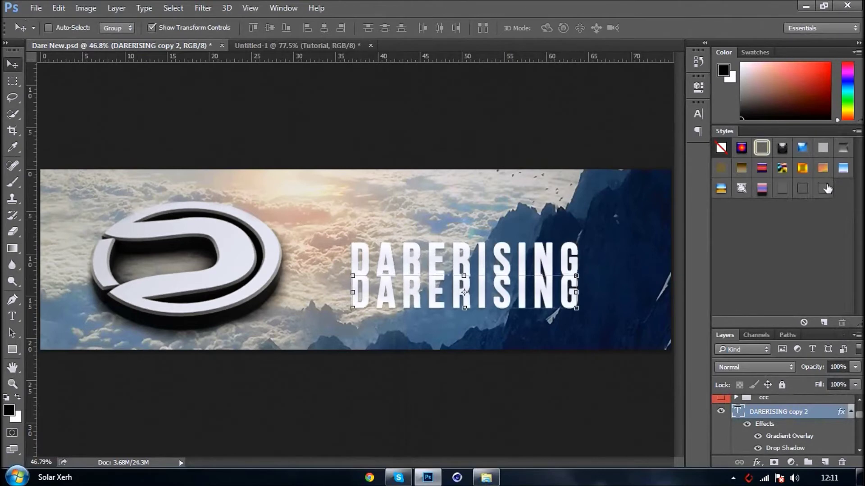
key("shift+Down")
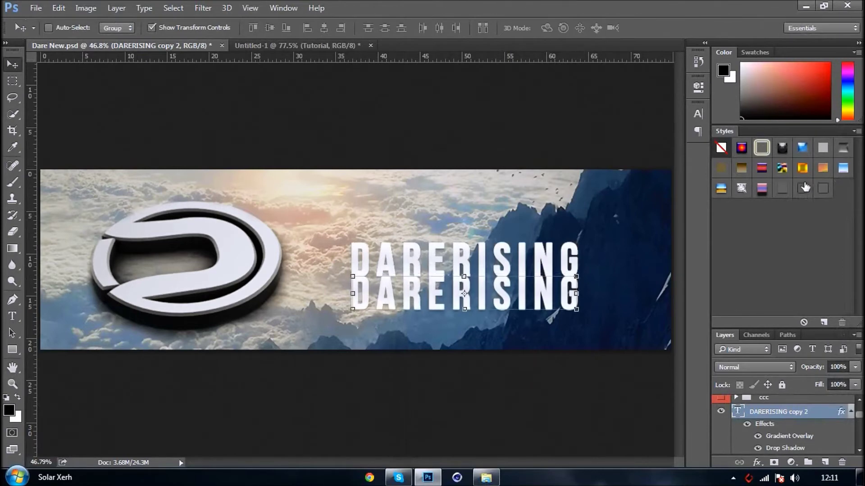
key("Delete")
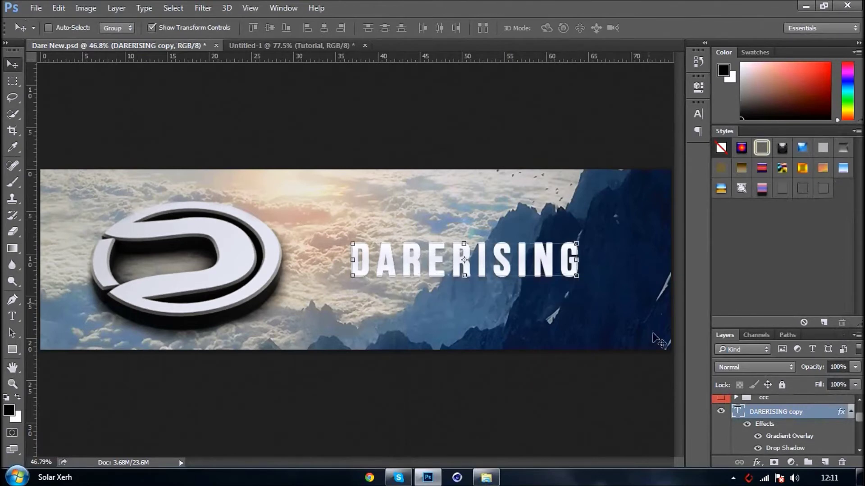
double_click(737, 411)
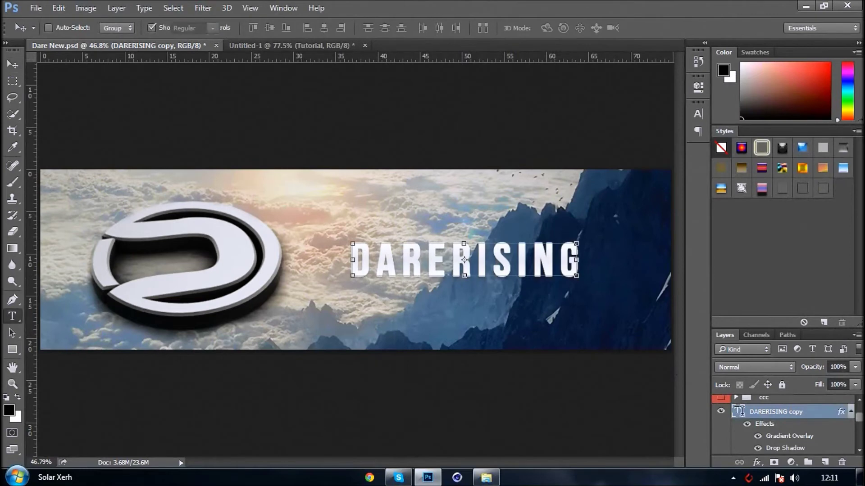
left_click(586, 249)
key("Right")
key("Right")
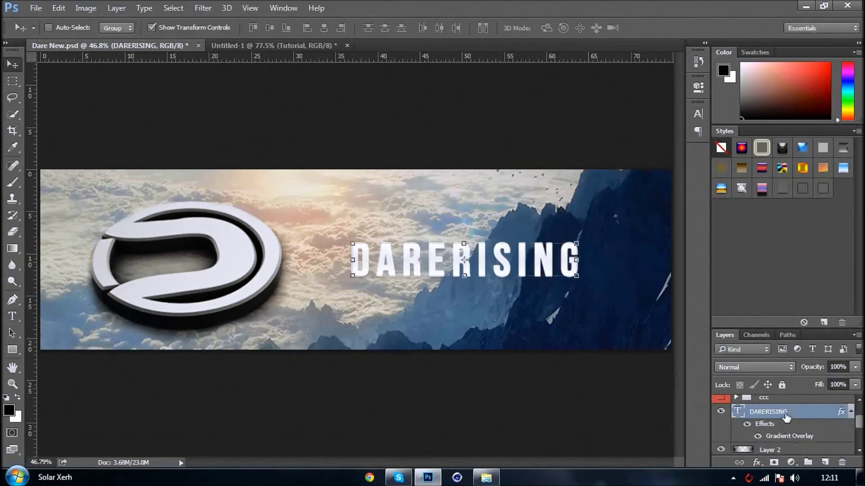
Step: Set the tracking of the DARERISING text to 0
double_click(737, 411)
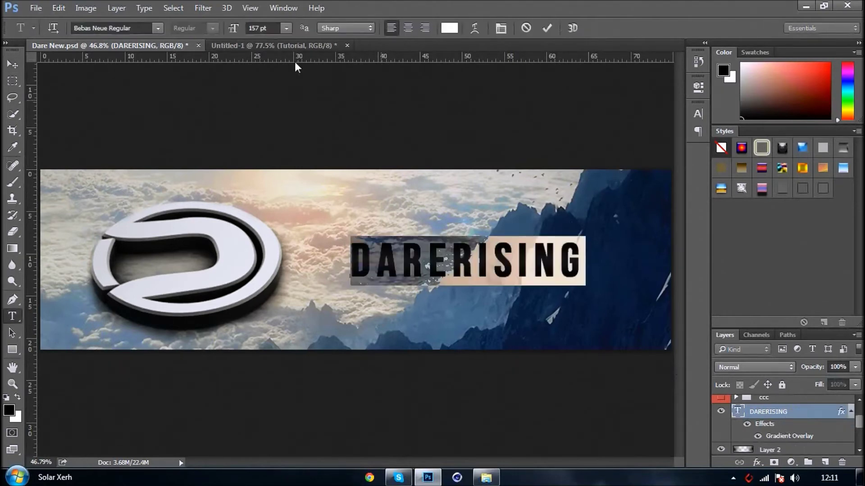
left_click(698, 114)
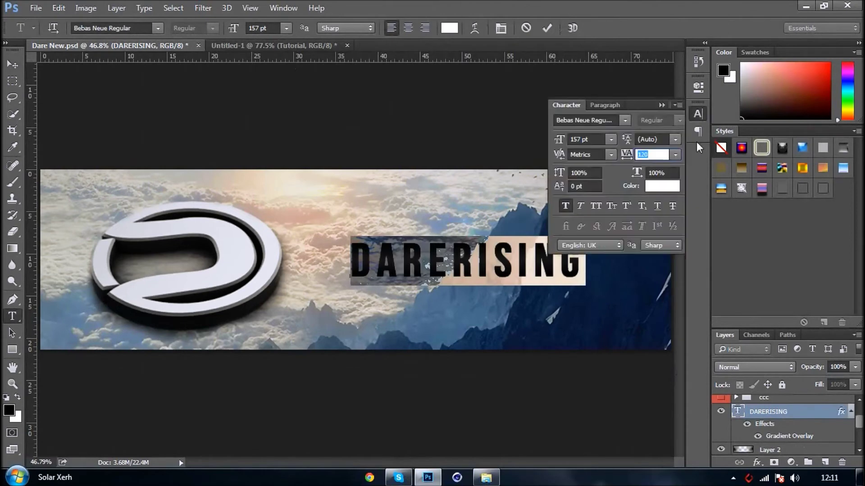
left_click_drag(626, 155, 619, 156)
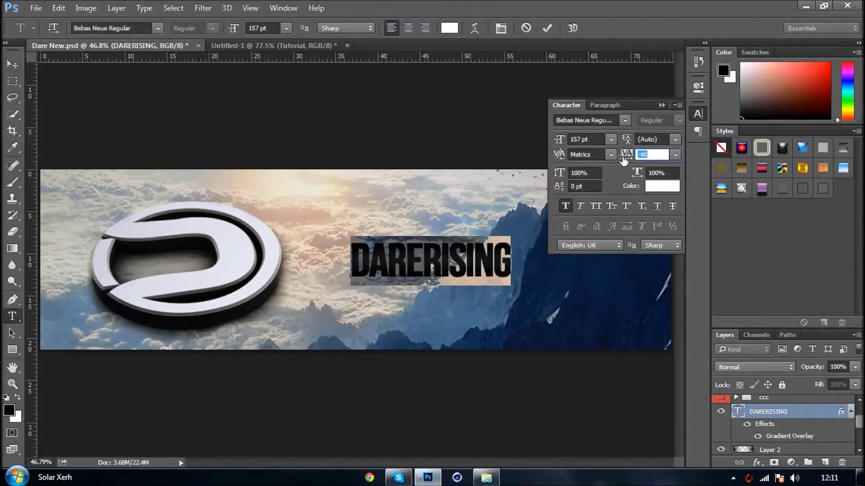
type("0")
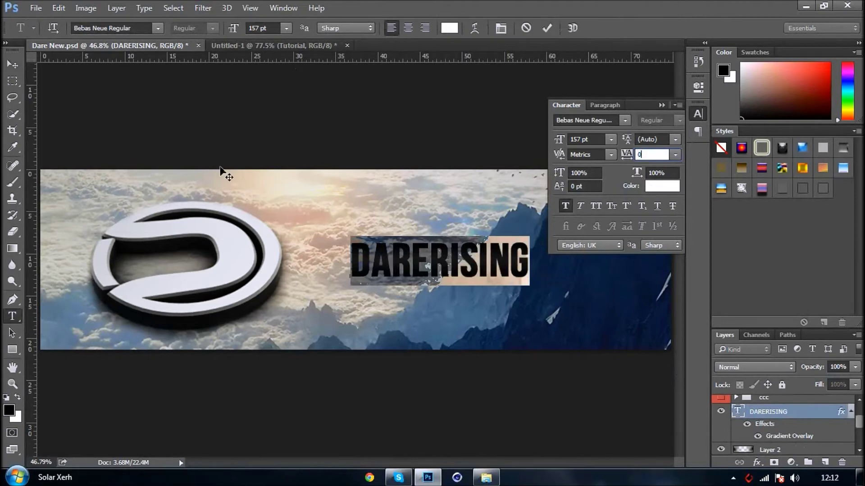
left_click(12, 65)
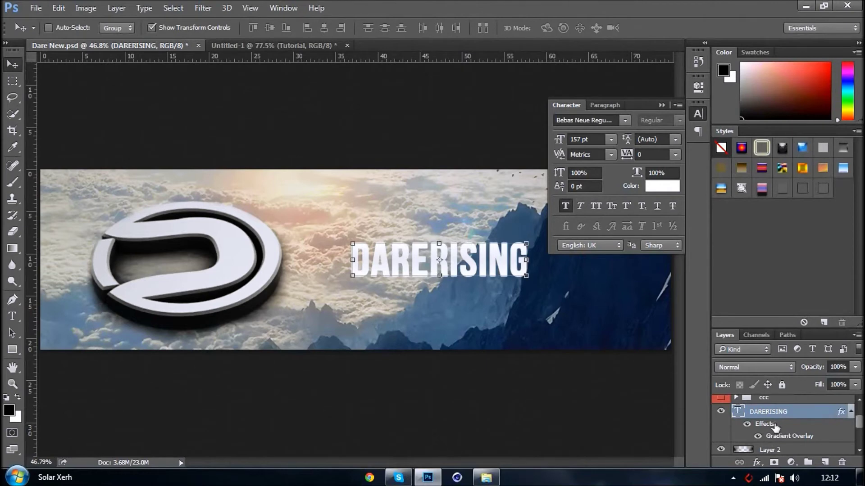
Step: Duplicate the DARERISING text layer with its effects collapsed and move the copy straight up to sit just above the original line
left_click(835, 407)
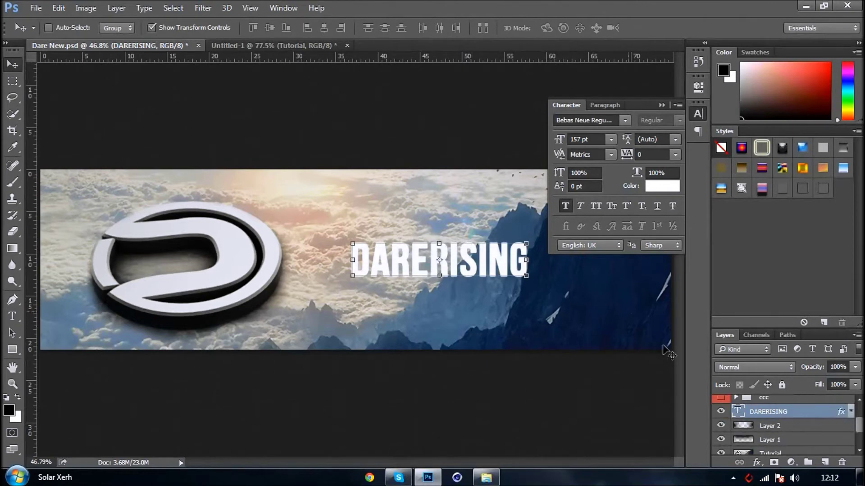
left_click(193, 26)
key("ctrl+j")
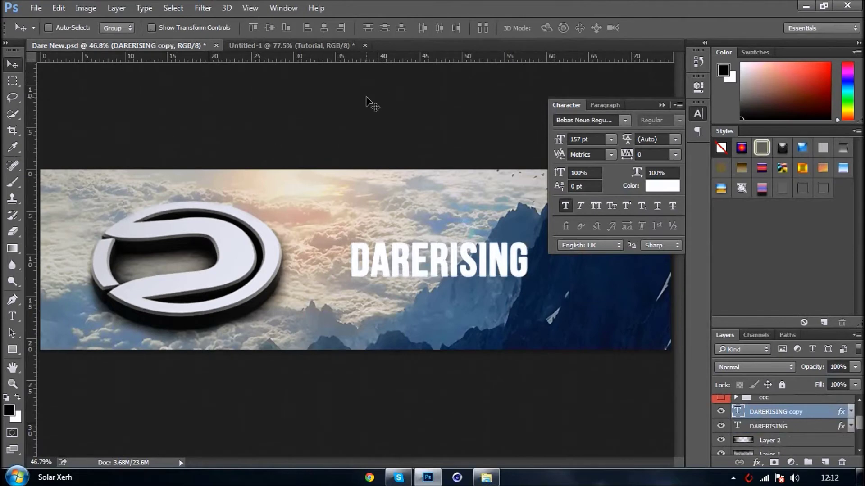
key("shift+Up")
key("shift+Up")
key("shift+Up")
key("shift+Up")
key("shift+Up")
key("shift+Up")
key("shift+Up")
key("shift+Up")
key("shift+Up")
key("shift+Up")
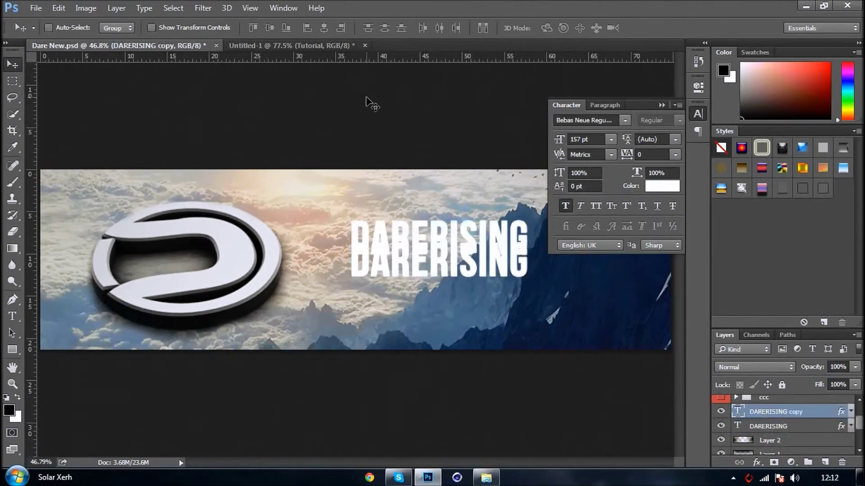
key("shift+Up")
key("shift+Up")
key("shift+Up")
key("shift+Up")
key("shift+Up")
key("shift+Up")
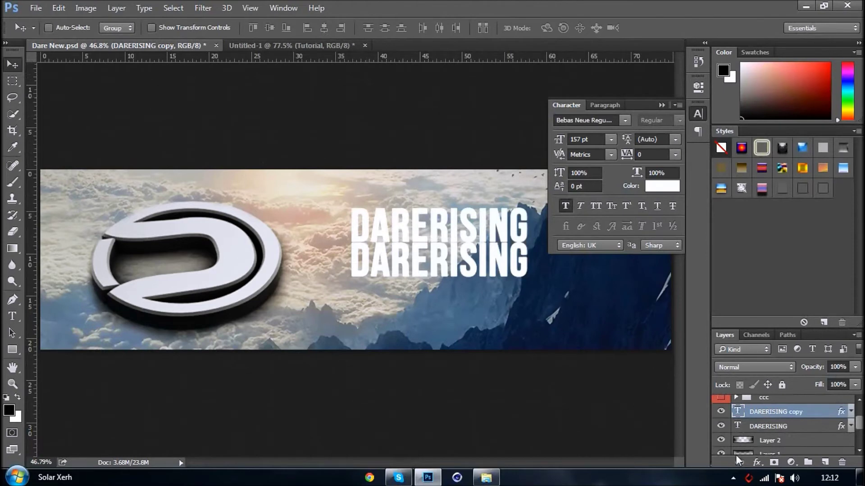
Step: Replace the upper copy's text with "THE"
double_click(738, 411)
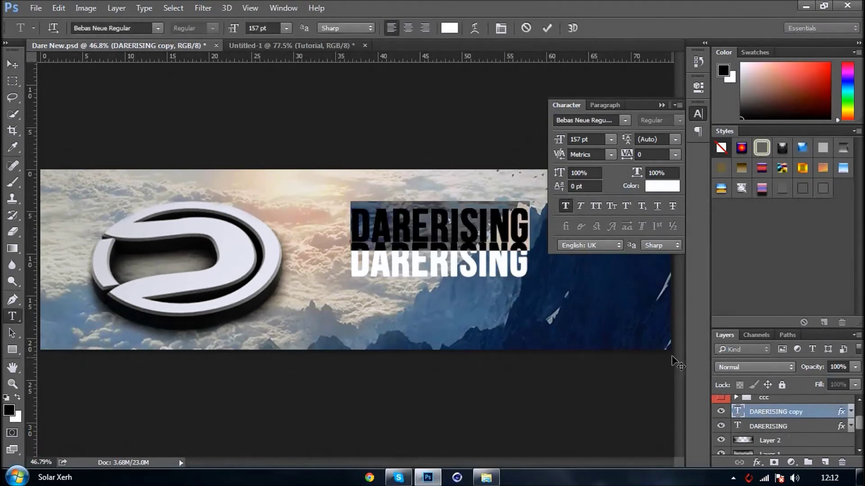
type("THE")
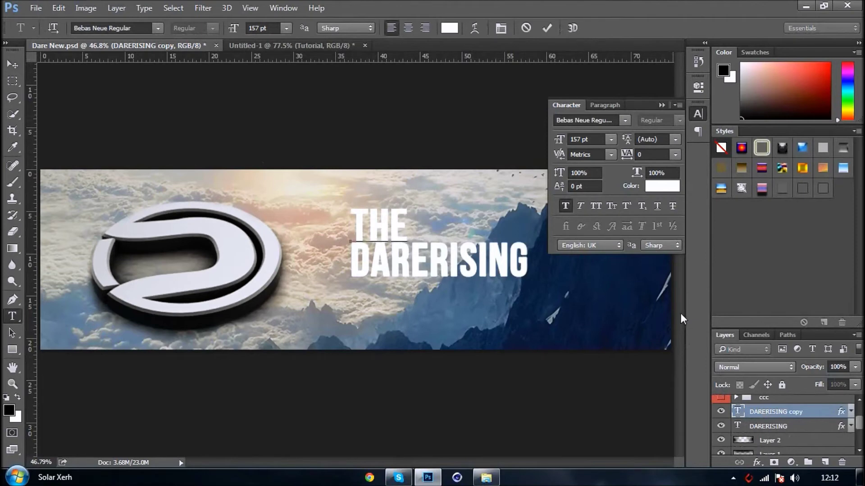
left_click(13, 65)
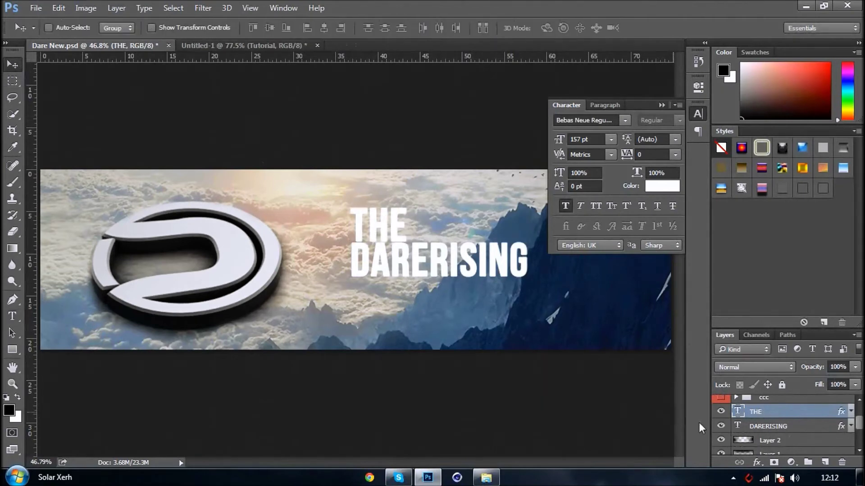
Step: Shorten the DARERISING text to "DARE"
double_click(742, 429)
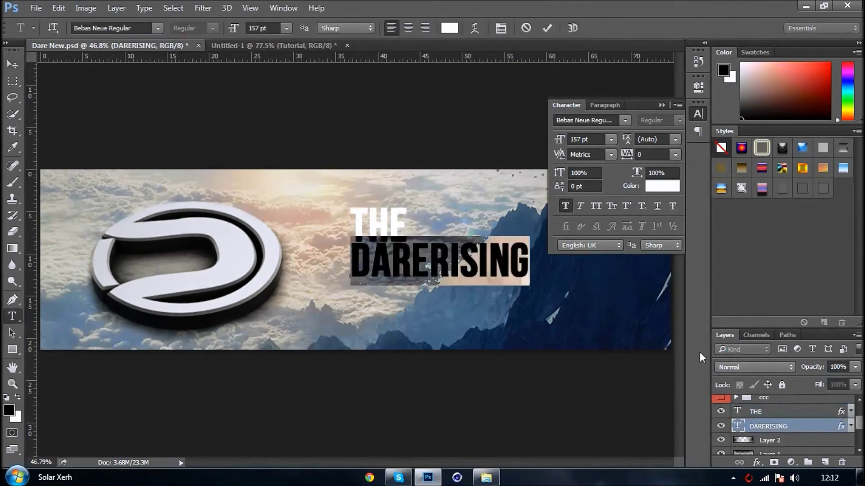
key("Right")
key("BackSpace")
key("BackSpace")
key("BackSpace")
key("BackSpace")
key("BackSpace")
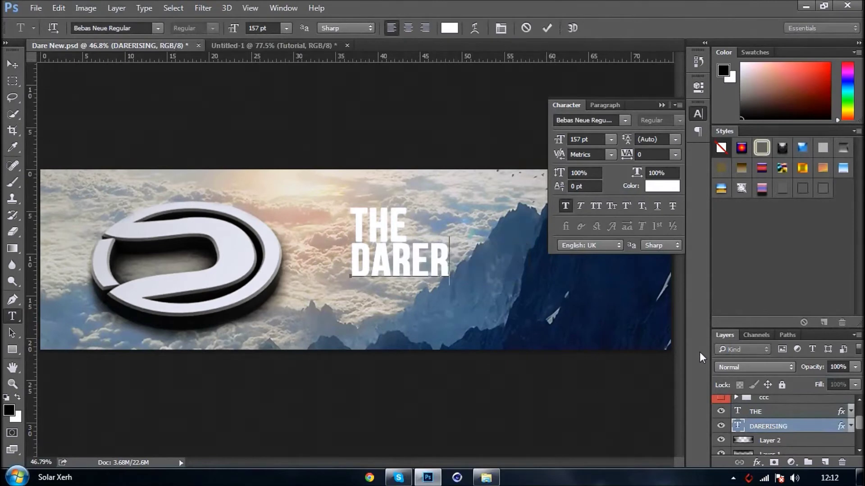
key("BackSpace")
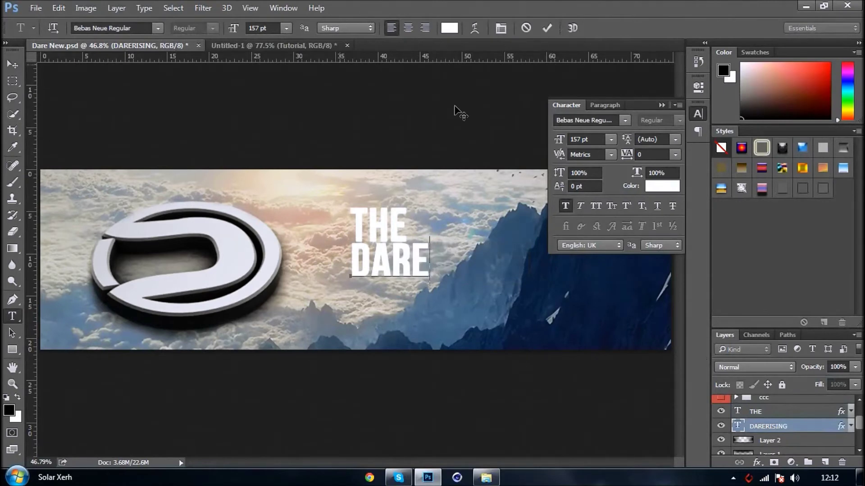
Step: Set the font size of the DARE text to 176 pt and commit the text edit
key("ctrl+a")
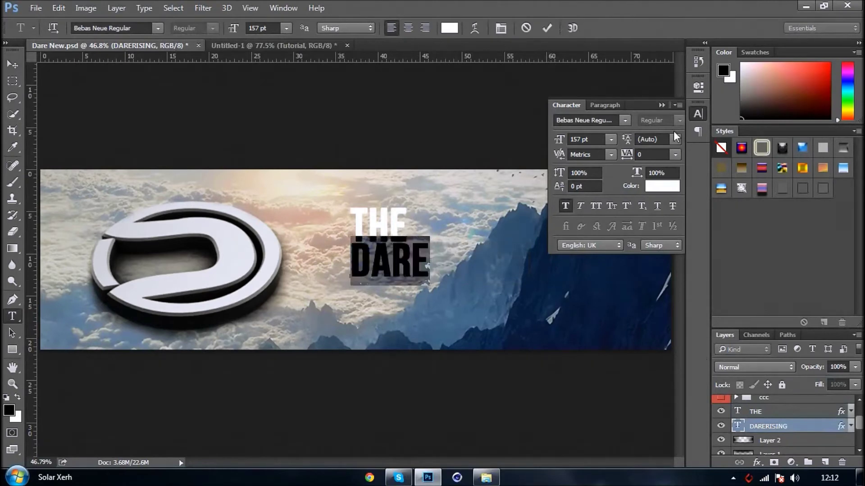
left_click_drag(559, 140, 570, 141)
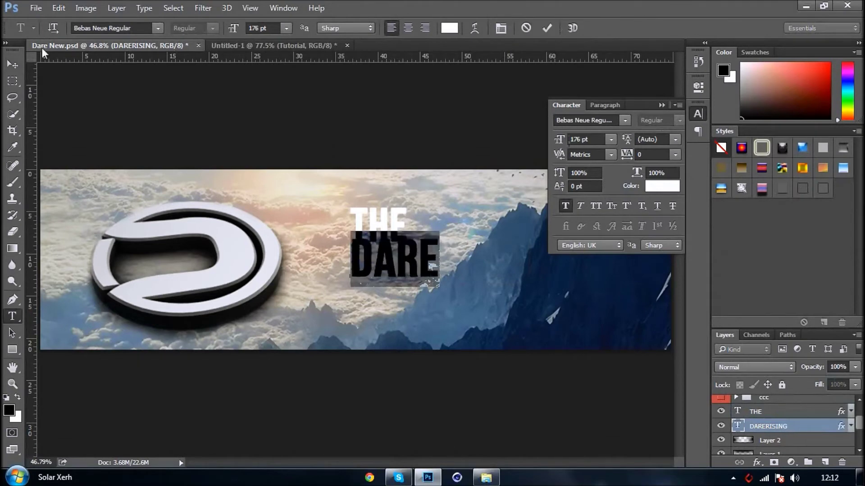
key("ctrl+Return")
key("v")
key("ctrl")
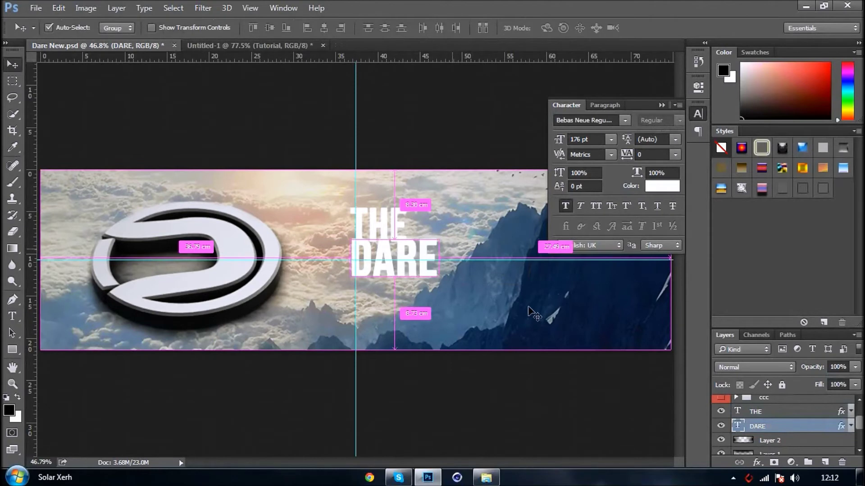
Step: Move the THE and DARE layers together down and left toward the logo, and nudge DARE horizontally with transform controls shown
left_click(766, 411, "ctrl")
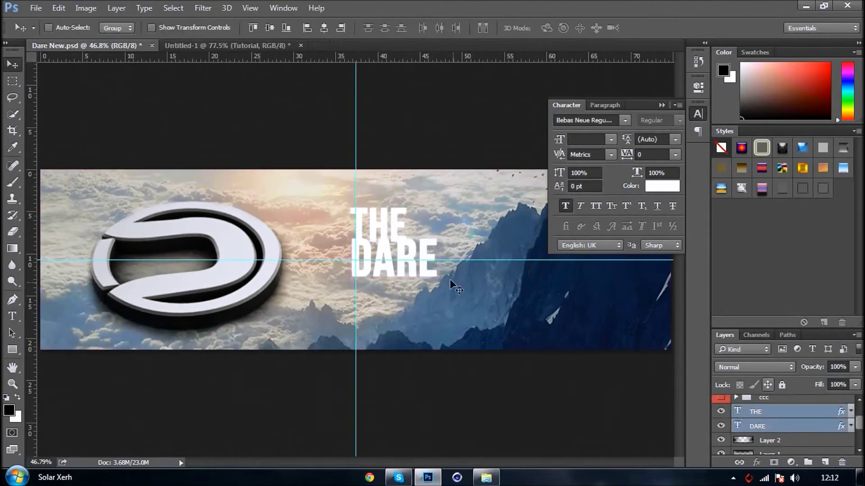
left_click_drag(449, 279, 411, 297)
left_click(764, 423)
key("ctrl+semicolon")
key("ctrl")
key("ctrl+semicolon")
key("shift+Left")
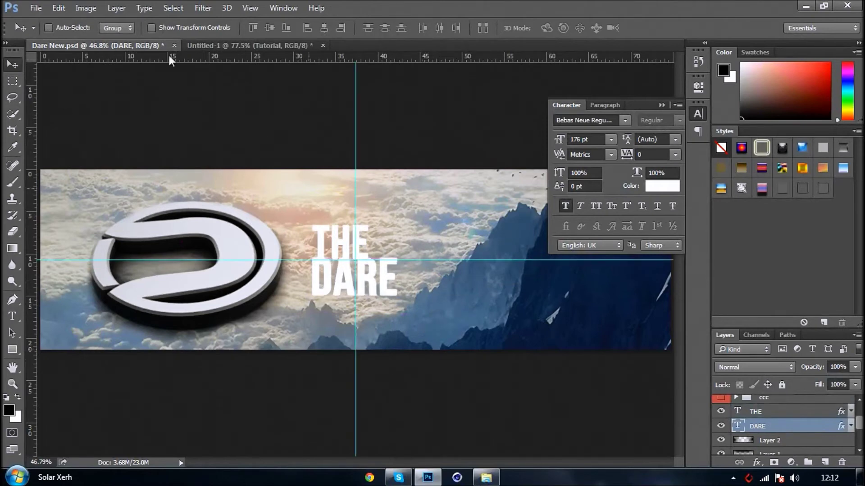
left_click(190, 29)
key("Right")
Step: Nudge the THE text right until it is centred above DARE, and raise it slightly
left_click(793, 412)
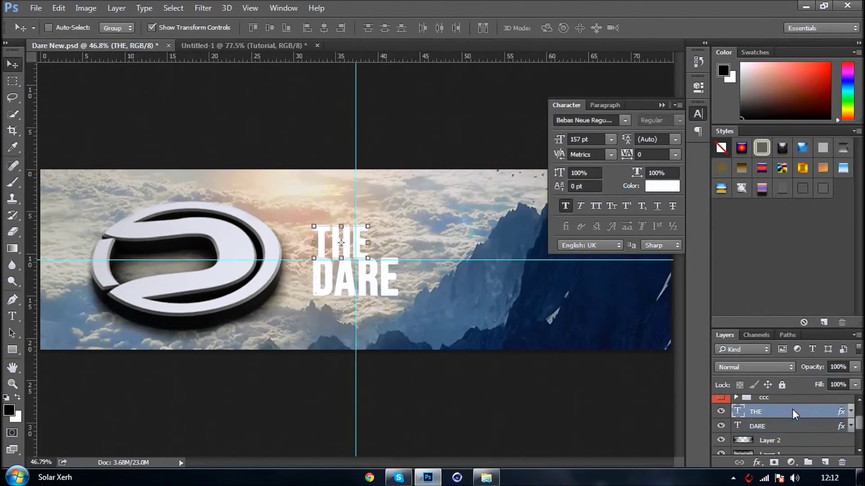
key("shift+Right")
key("shift+Right")
key("shift+Right")
key("shift+Right")
key("shift+Right")
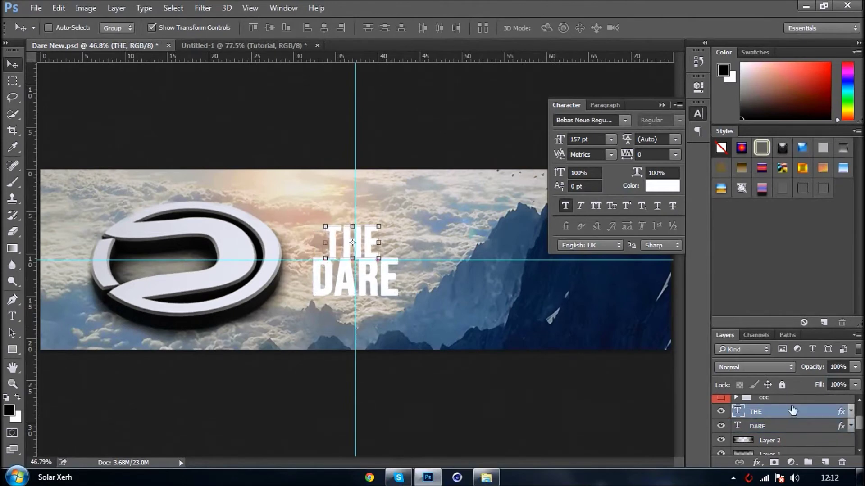
key("shift+Right")
key("shift+Right")
key("Up")
key("Up")
key("Up")
key("Up")
key("Up")
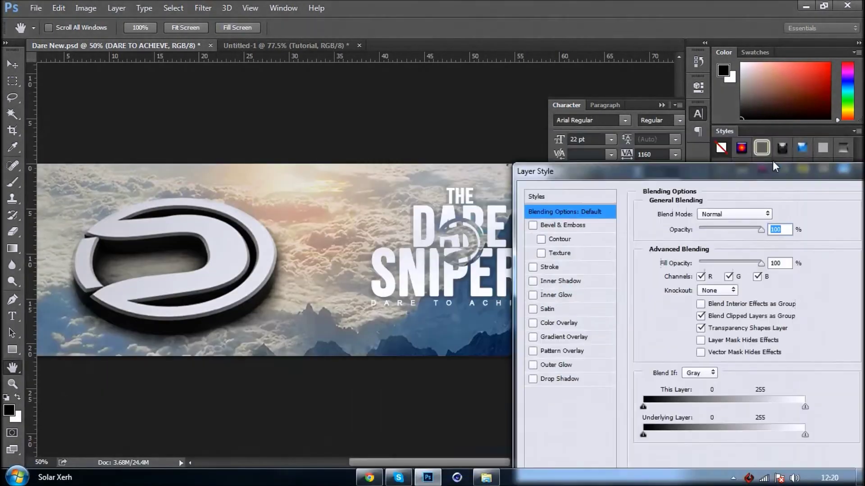
Step: Add a Gradient Overlay to the DARE TO ACHIEVE tagline using the black-to-white Foreground to Background preset
left_click_drag(772, 161, 780, 85)
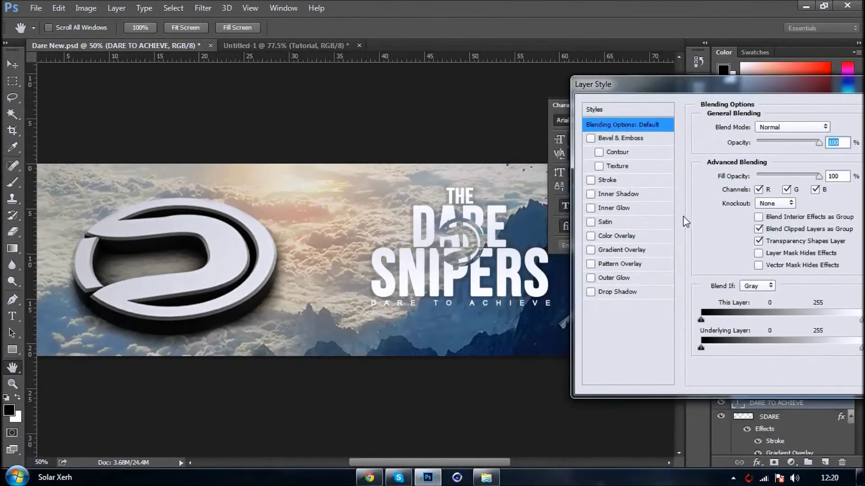
left_click(621, 252)
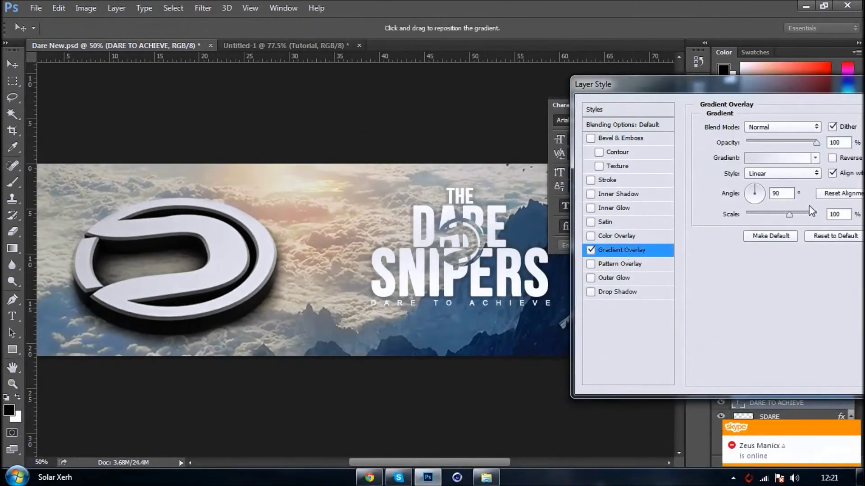
left_click(779, 159)
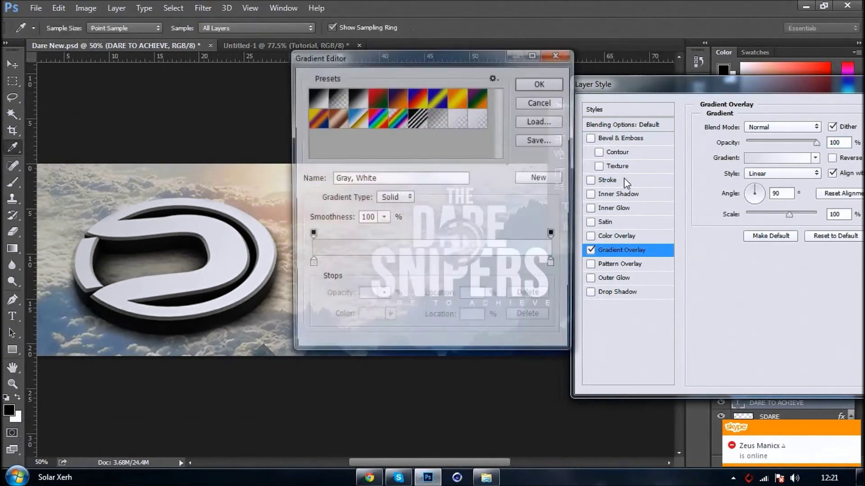
left_click(314, 97)
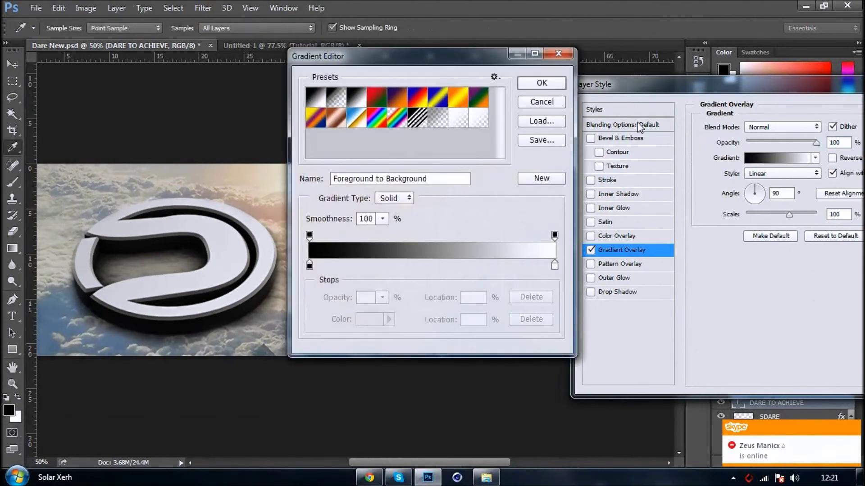
left_click(542, 86)
Step: Set the tagline's gradient overlay to the Reflected style at 16% opacity and apply the layer style
left_click(775, 175)
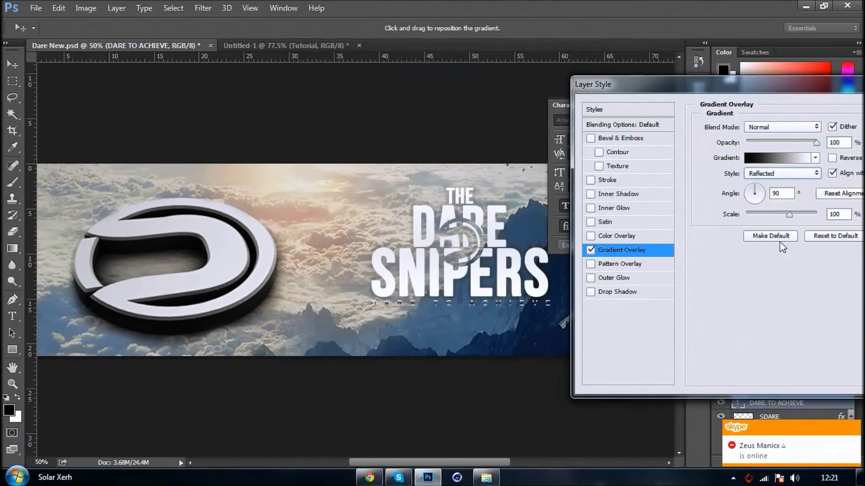
left_click_drag(777, 140, 758, 142)
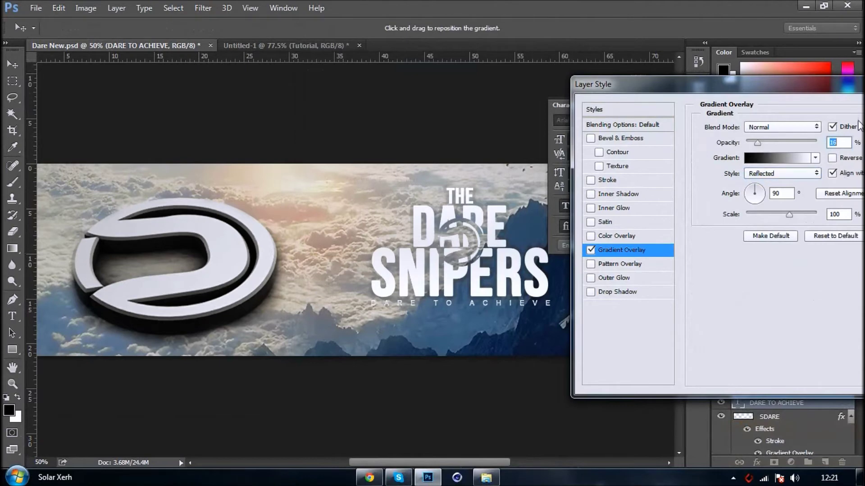
left_click_drag(810, 85, 640, 153)
left_click(771, 178)
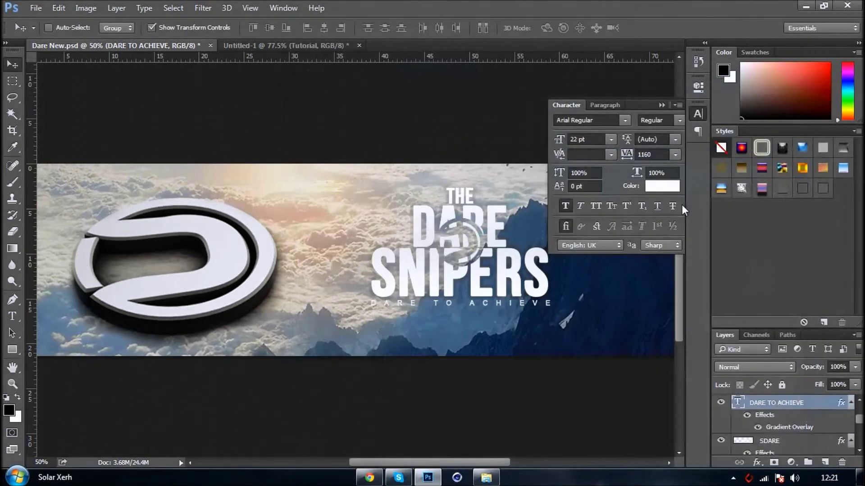
Step: Collapse the title layers' effects and move SDARE and DARE TO ACHIEVE together left to centre them on the vertical guide
left_click(851, 404)
left_click(851, 417)
left_click(819, 421)
left_click_drag(594, 336, 478, 337)
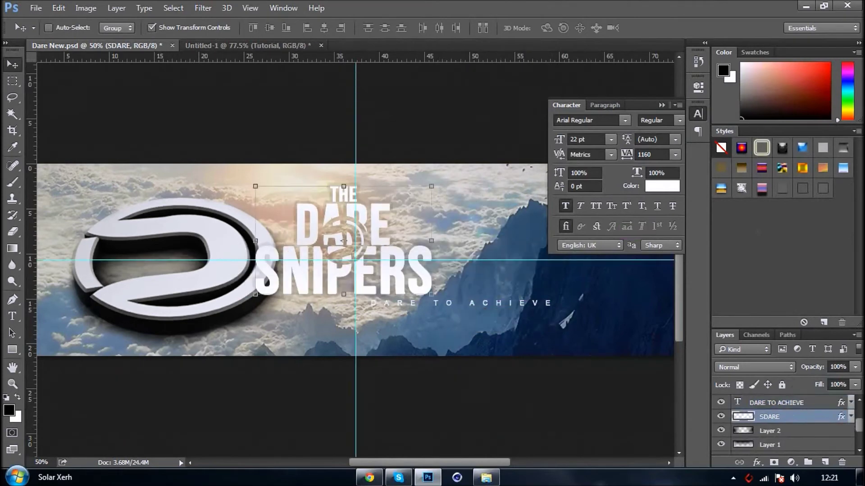
key("ctrl+z")
left_click(779, 403, "shift")
left_click_drag(651, 361, 550, 364)
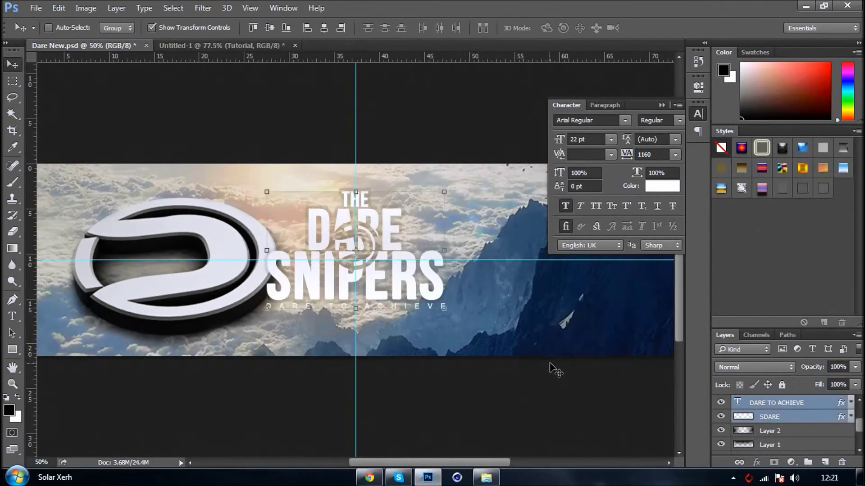
Step: Nudge the SDARE and DARE TO ACHIEVE layers straight down by 16 px
key("Down")
key("Down")
key("Down")
key("Down")
key("Down")
key("Down")
key("Down")
key("Down")
key("Down")
key("Down")
key("Down")
key("Down")
key("Down")
key("Down")
key("Down")
key("Down")
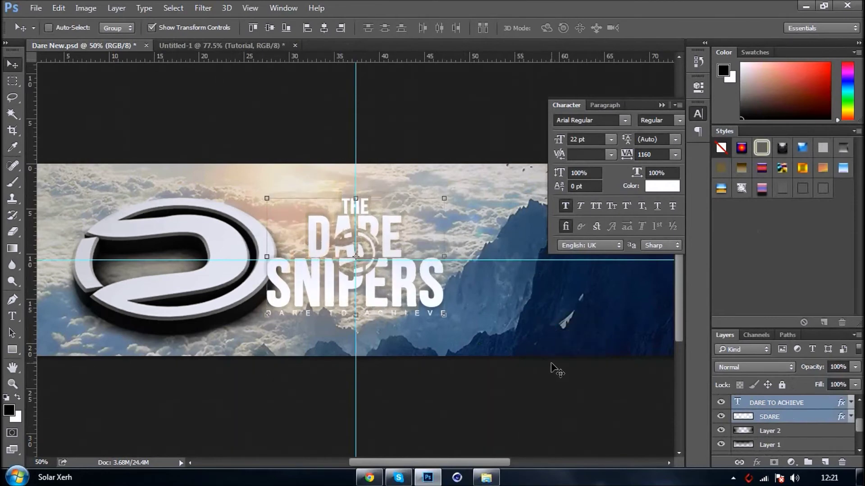
Step: Switch to the Brush tool and create a new empty layer above DARE TO ACHIEVE, working close up below the tagline
key("ctrl+plus")
key("ctrl+h")
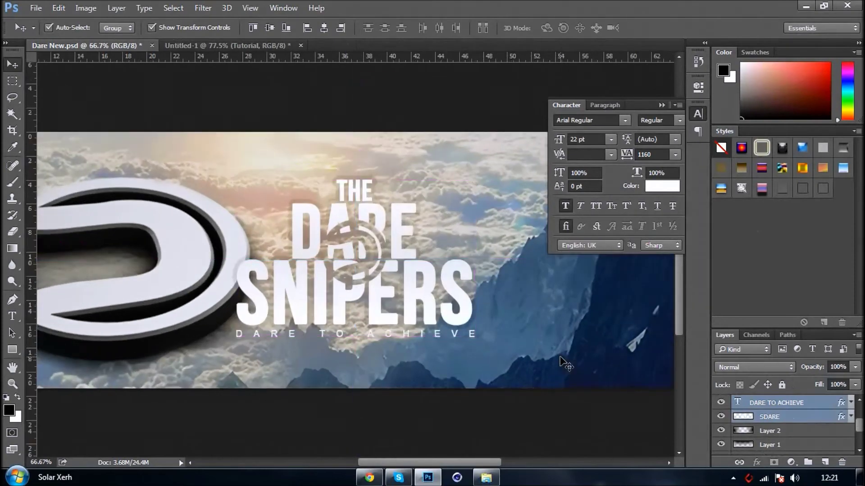
key("ctrl+plus")
key("ctrl+plus")
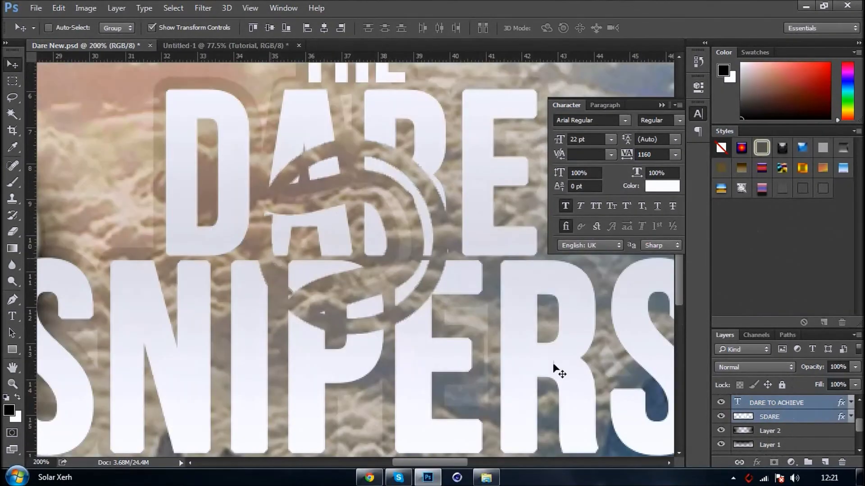
scroll(458, 322, "down", 5)
key("ctrl+h")
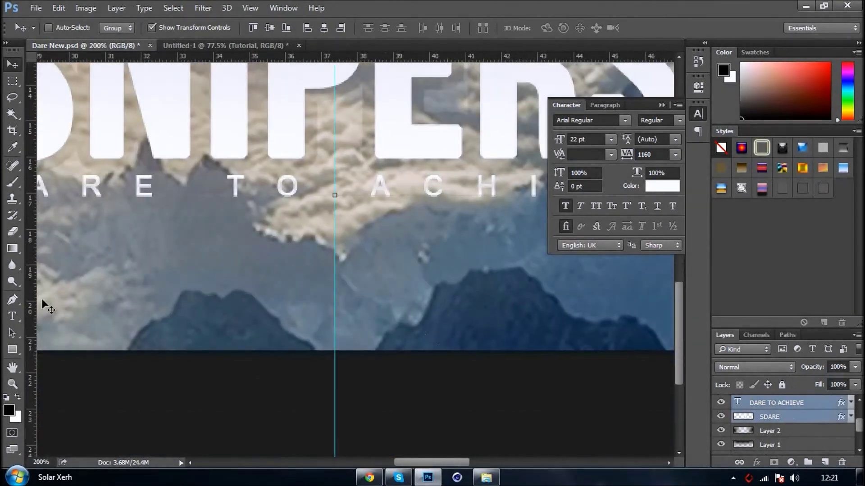
left_click(21, 184)
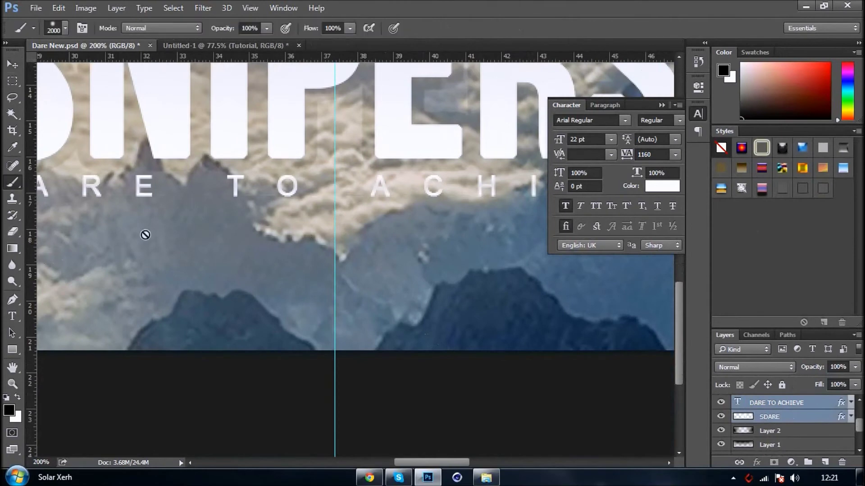
left_click(824, 462)
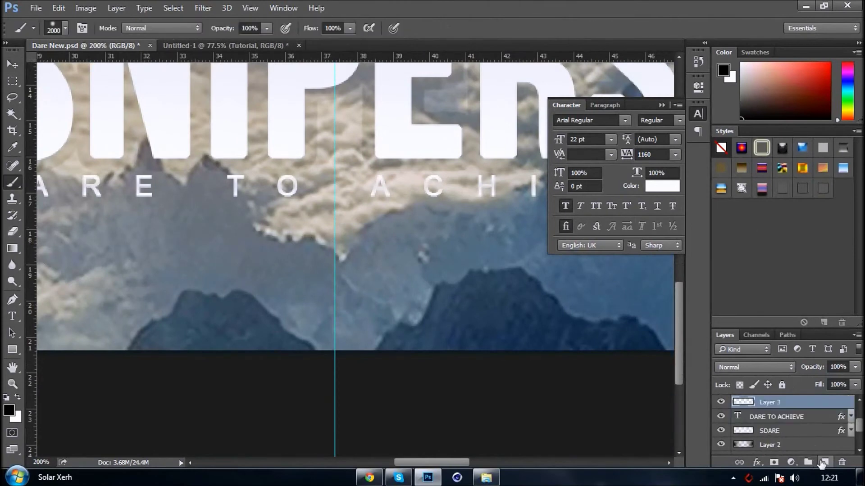
Step: Try painting on the new layer with the brush at 2000 px and at 5 px, undoing both strokes
left_click(437, 301)
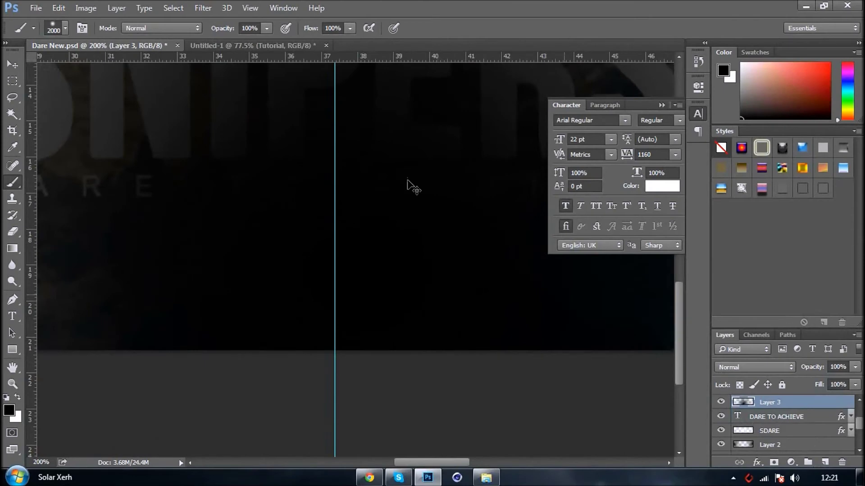
key("ctrl+z")
left_click(65, 29)
left_click_drag(143, 53, 113, 51)
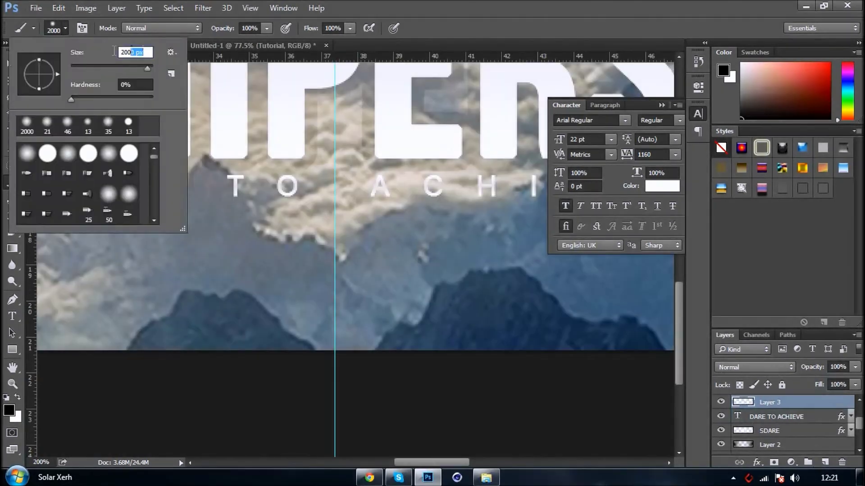
type("5")
left_click_drag(436, 281, 437, 324)
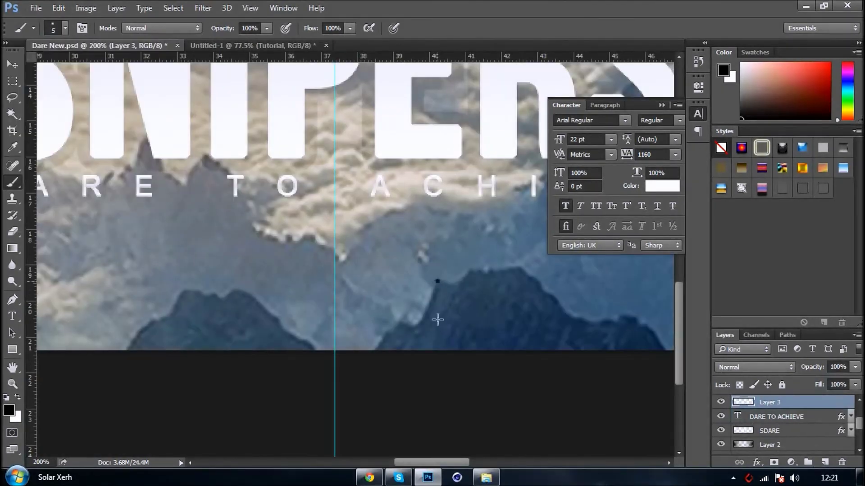
key("ctrl+z")
Step: Set the brush size to 1 px, undo a test stroke, and paint a short vertical line along the guide below the tagline
left_click(65, 29)
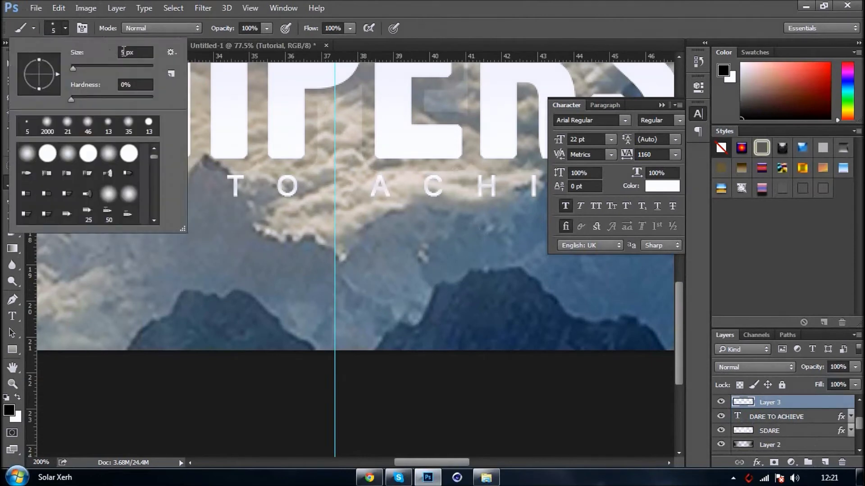
left_click_drag(116, 52, 148, 53)
type("1")
key("Return")
left_click_drag(499, 253, 505, 323)
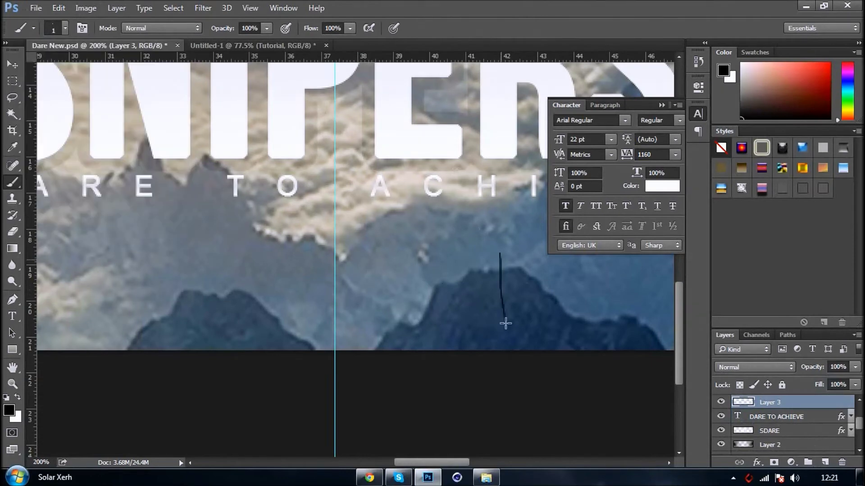
key("ctrl+z")
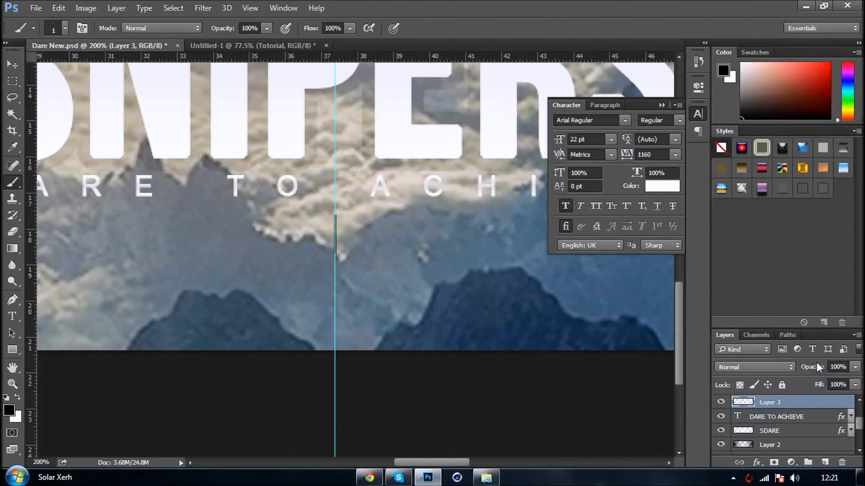
Step: Check the painted line with the guides hidden, and view the whole banner
key("ctrl+semicolon")
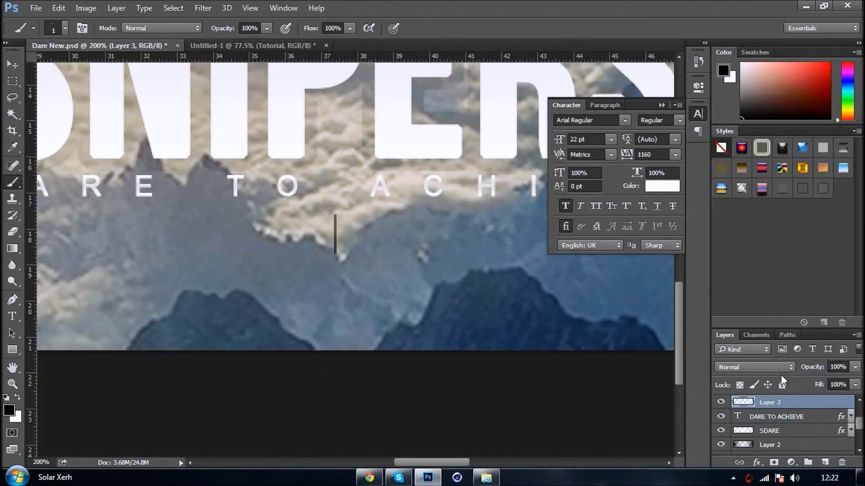
right_click(790, 403)
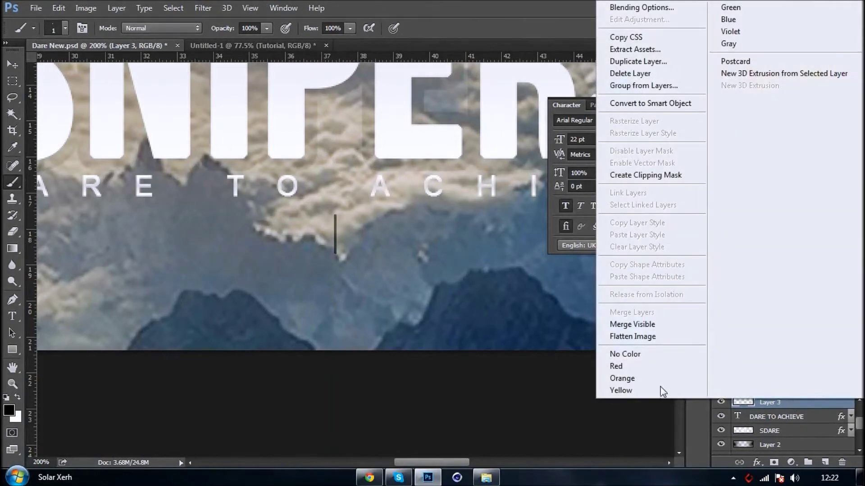
left_click(589, 401)
key("ctrl+0")
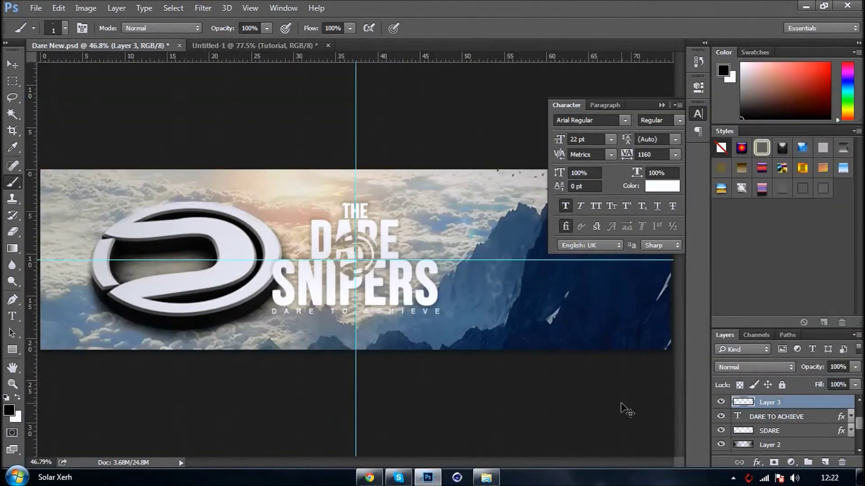
Step: Add a black (000000) Color Overlay at 100% opacity to Layer 3, which holds the short vertical line
right_click(769, 402)
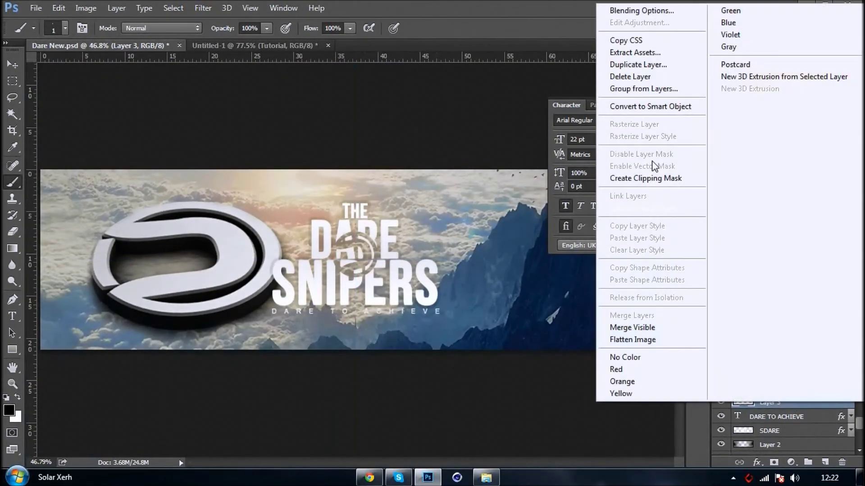
left_click(19, 84)
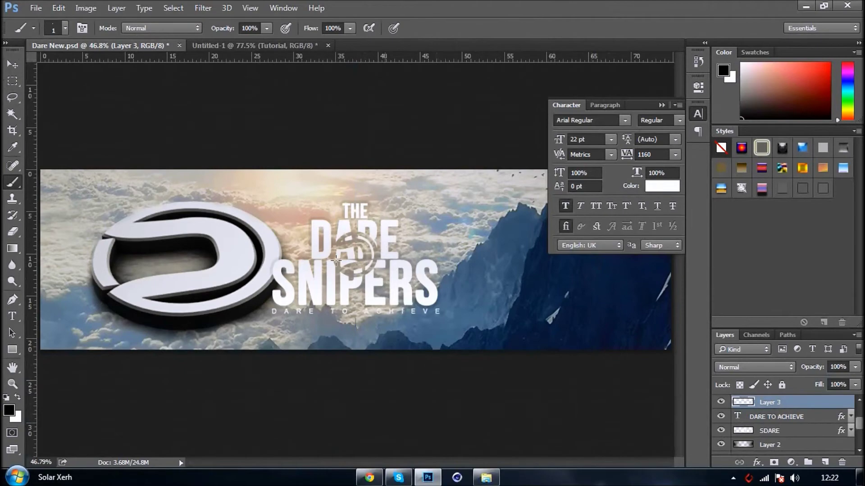
scroll(360, 239, "down", 1)
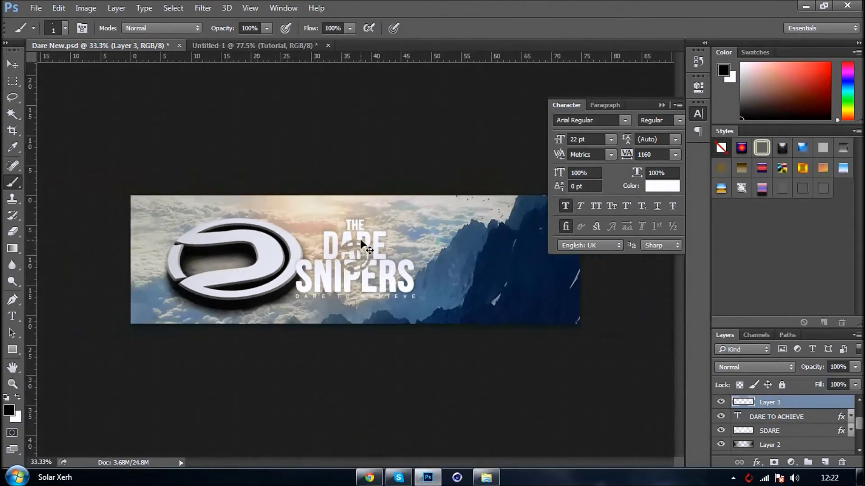
scroll(360, 239, "up", 1)
scroll(360, 238, "up", 2)
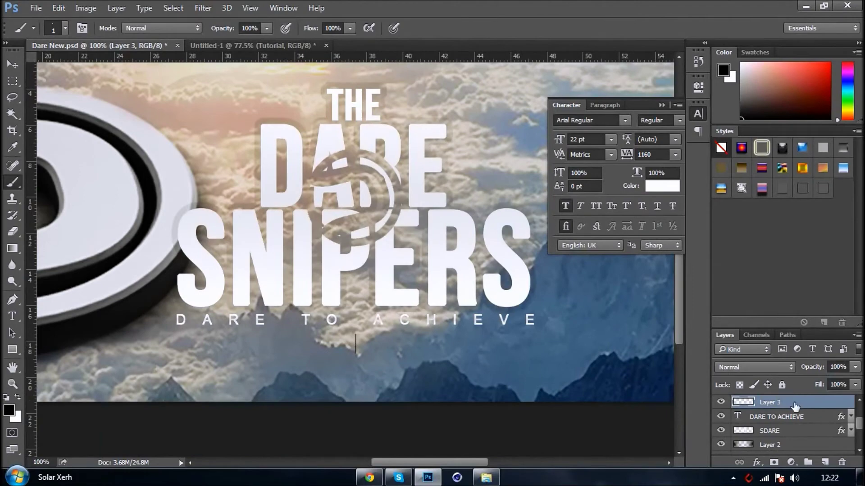
right_click(791, 401)
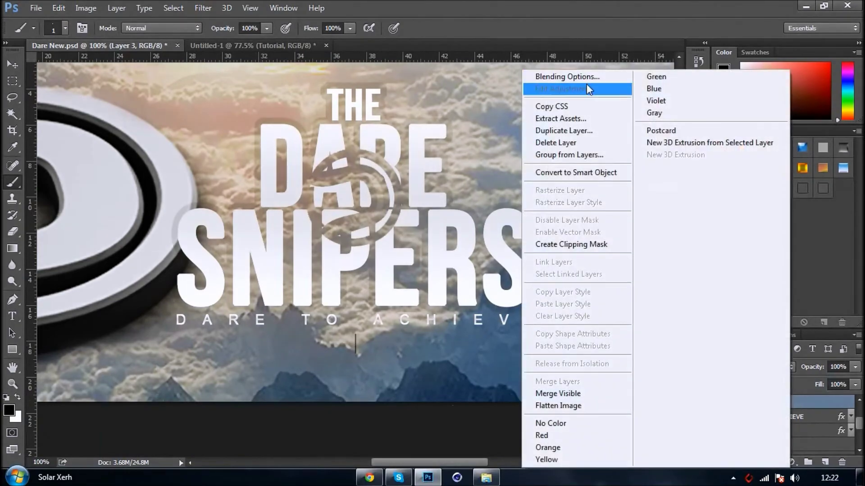
left_click(585, 74)
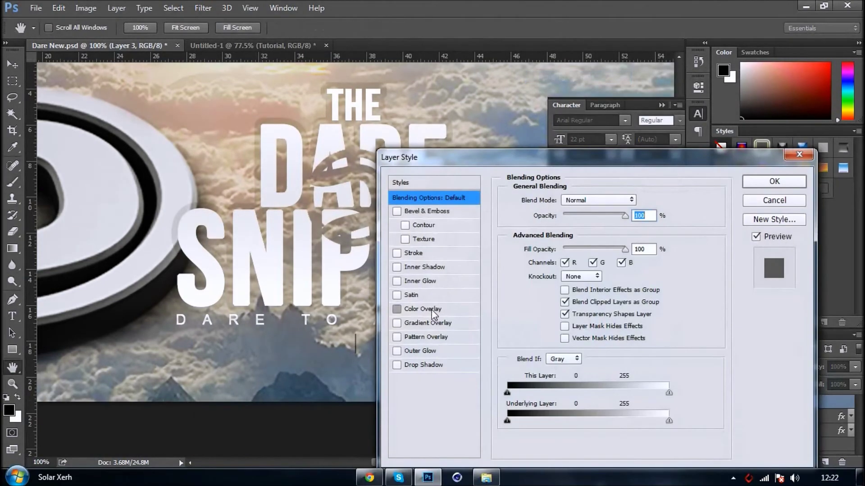
left_click(431, 310)
left_click(640, 200)
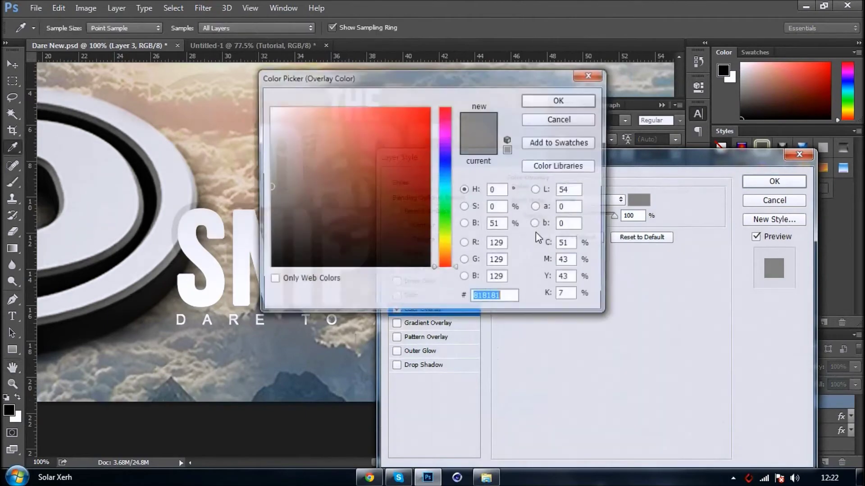
type("000000")
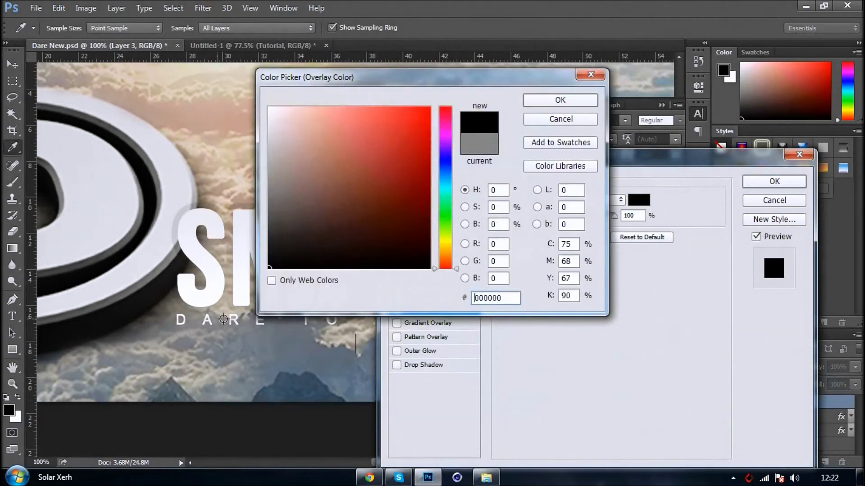
left_click(560, 100)
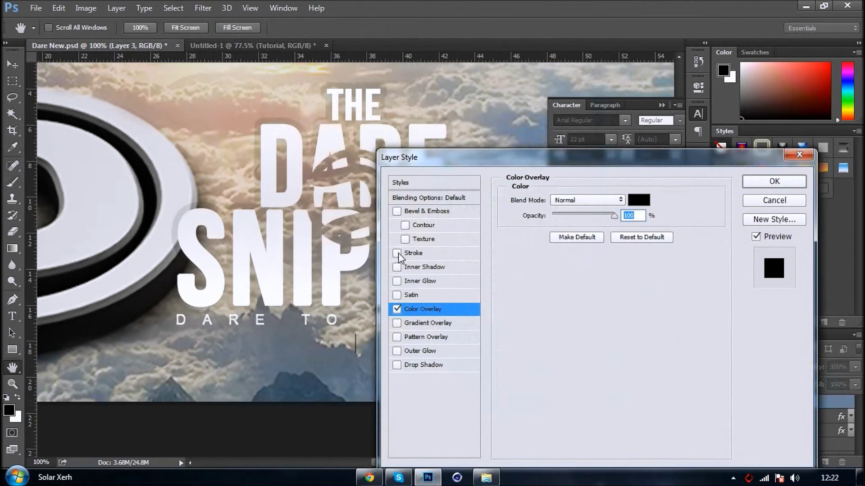
Step: Enable Stroke and Drop Shadow on the vertical line's layer as well, and apply the layer style
left_click(396, 366)
left_click(396, 365)
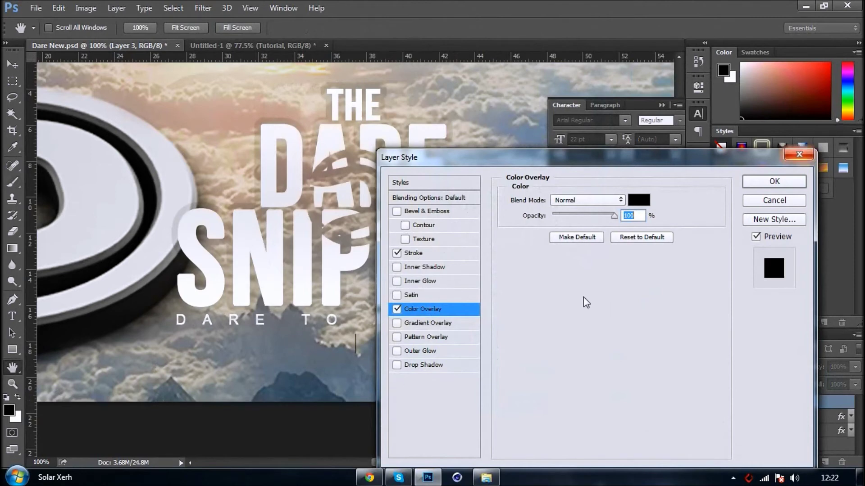
left_click(399, 366)
left_click(780, 182)
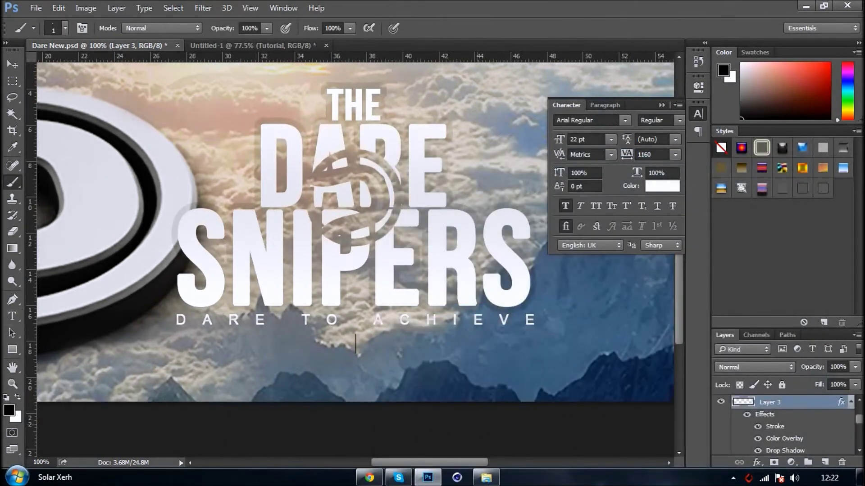
Step: Place the EGL logo and the blue Twitter logo from the desktop into the banner, and rasterize both layers
left_click(860, 478)
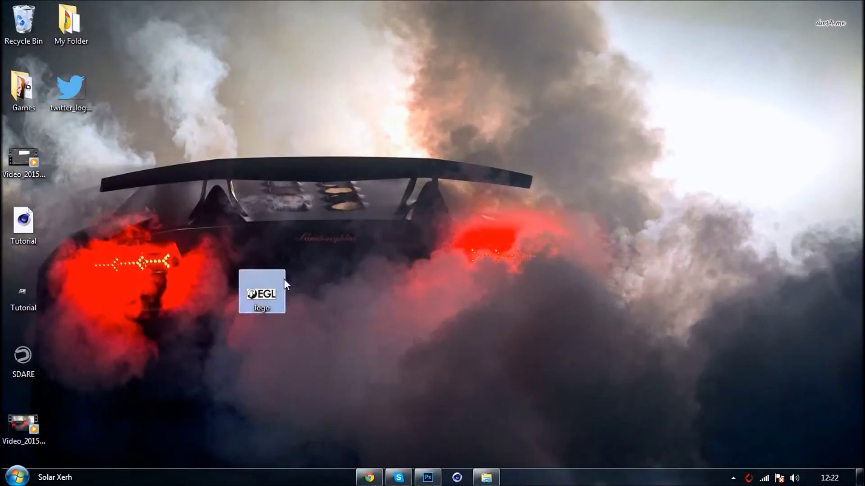
left_click_drag(74, 95, 218, 362)
left_click_drag(261, 294, 411, 253)
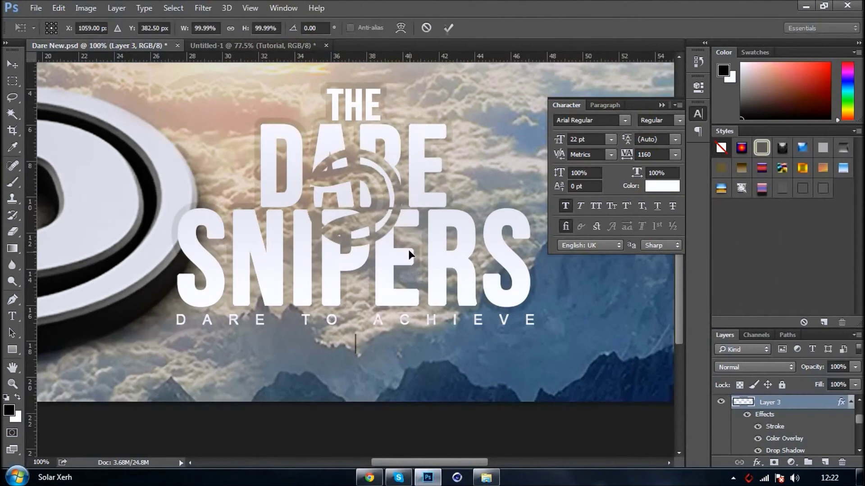
key("Return")
key("Return")
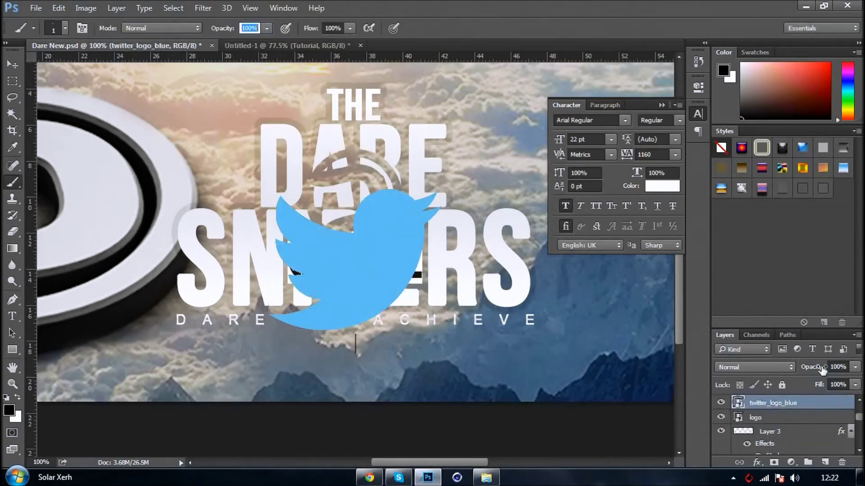
left_click(781, 416)
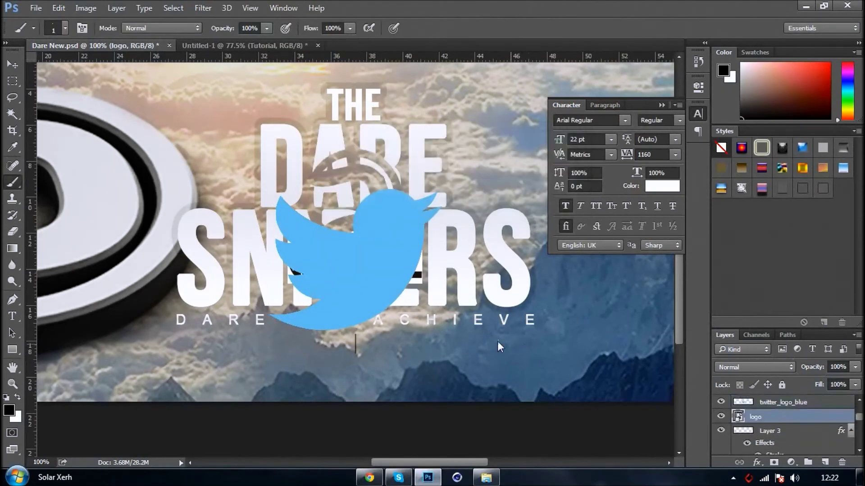
Step: Hide the Twitter logo layer and select the black eagle emblem of the EGL logo with the Magic Wand
left_click(720, 402)
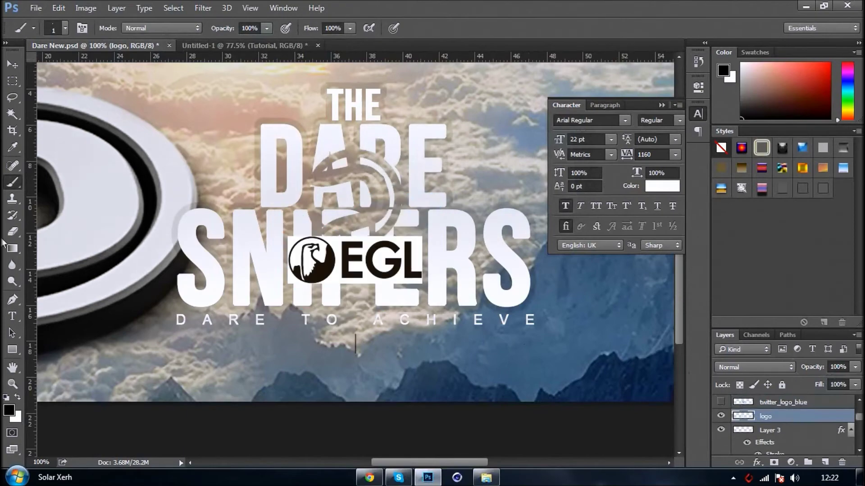
left_click(12, 113)
key("ctrl+plus")
key("ctrl+plus")
key("ctrl+plus")
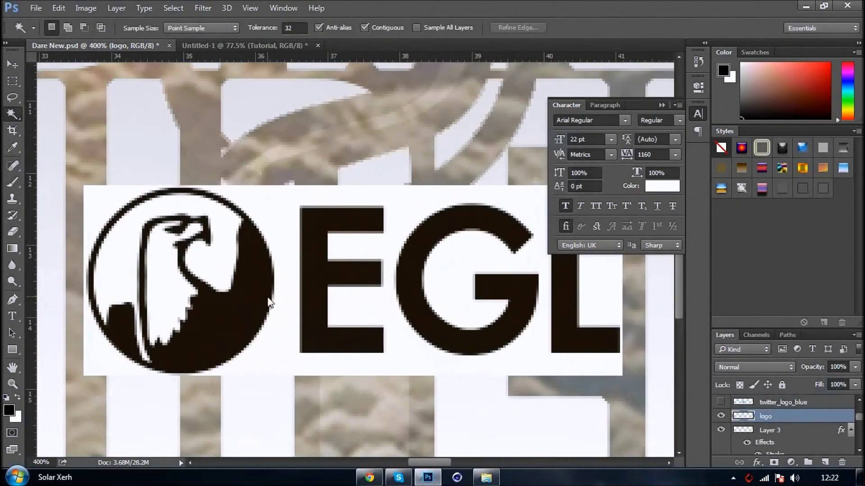
left_click(269, 303)
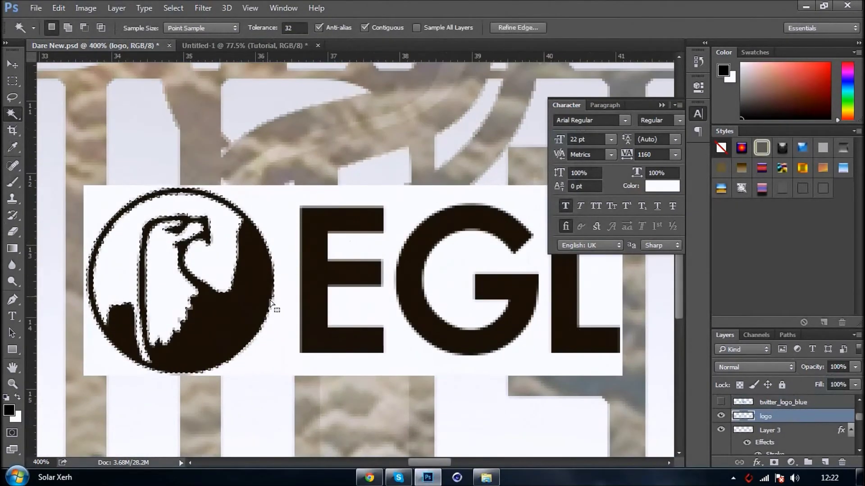
Step: Fill the selected eagle emblem with a white (ffffff) Solid Color layer and delete the original EGL logo layer
left_click(790, 463)
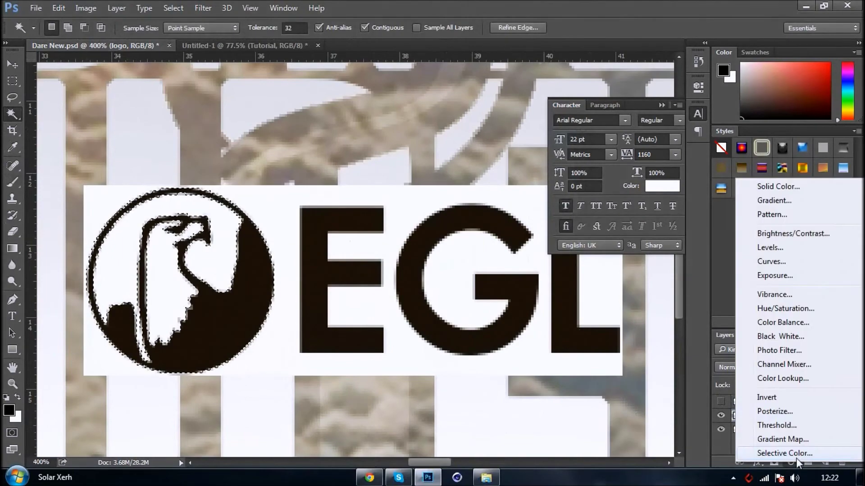
left_click(775, 186)
left_click(269, 108)
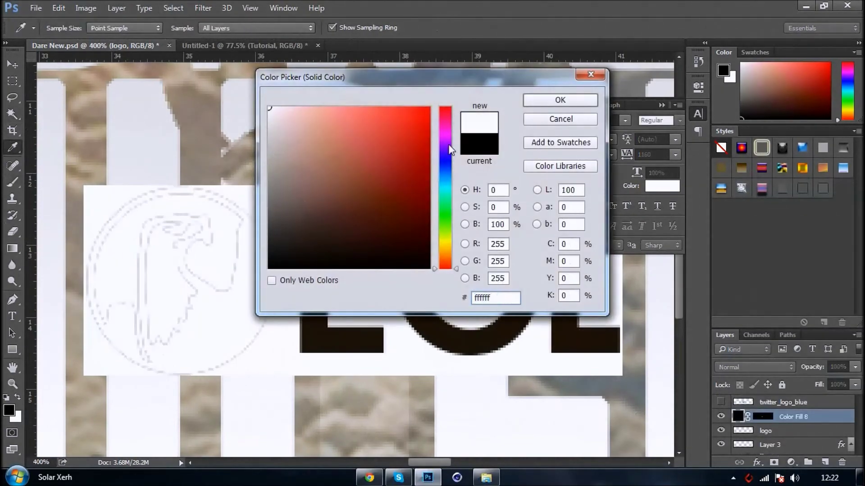
left_click(559, 99)
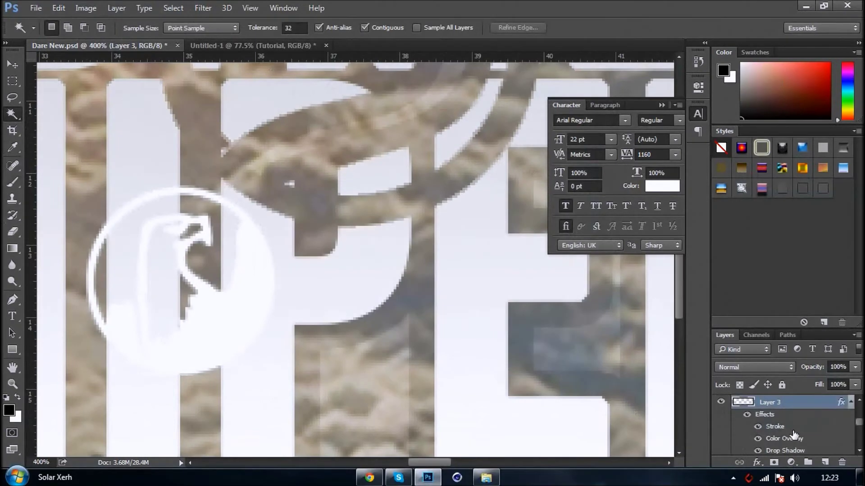
Step: Undo the removal of the EGL logo layer, and delete that layer again beneath the white eagle fill
left_click(850, 402)
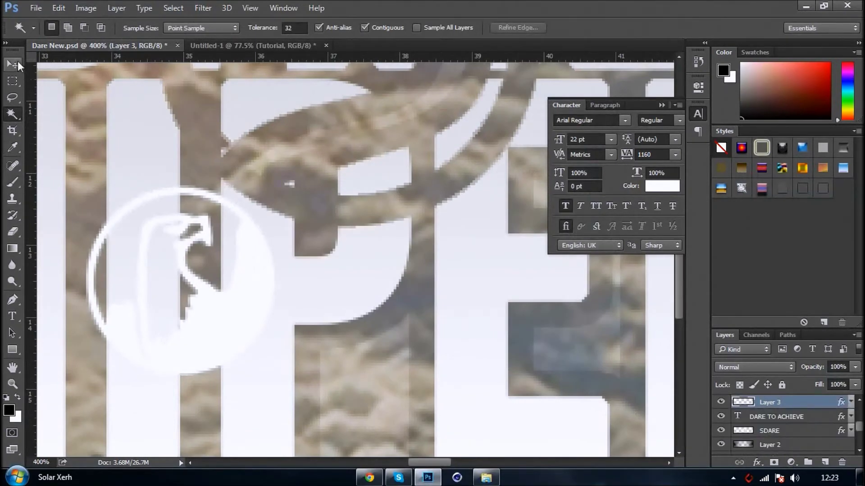
left_click(13, 64)
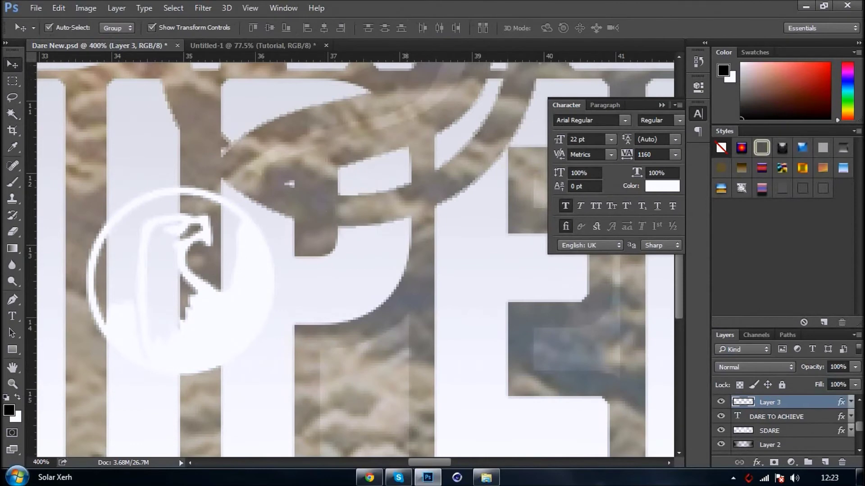
key("ctrl+z")
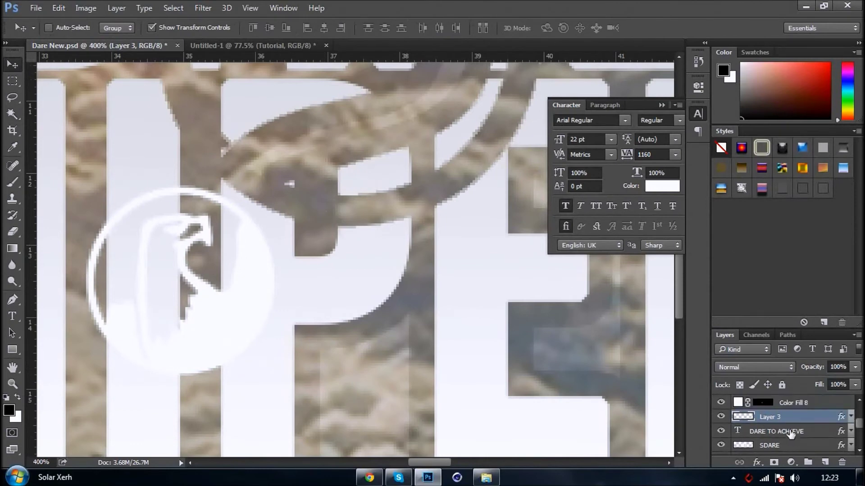
left_click(801, 406)
key("ctrl+alt+z")
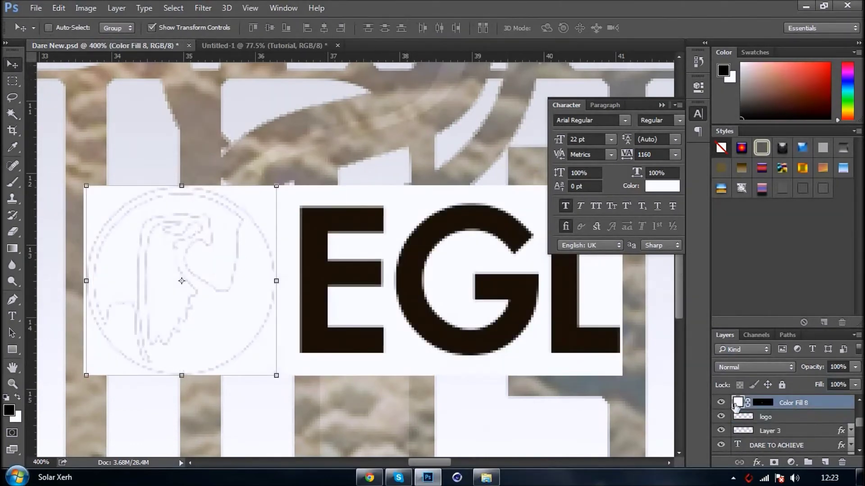
key("ctrl+alt+z")
key("ctrl+alt+z")
key("ctrl+alt+z")
key("ctrl+alt+z")
key("ctrl+alt+z")
key("ctrl+alt+z")
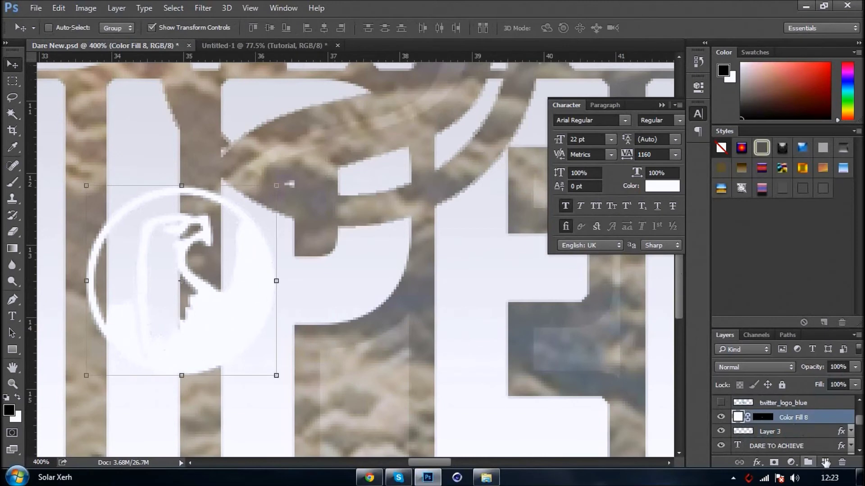
Step: Create a new empty layer and merge it with the white Color Fill 8 layer of the eagle emblem
left_click(792, 432)
left_click(792, 432, "ctrl")
right_click(793, 432)
left_click(657, 344)
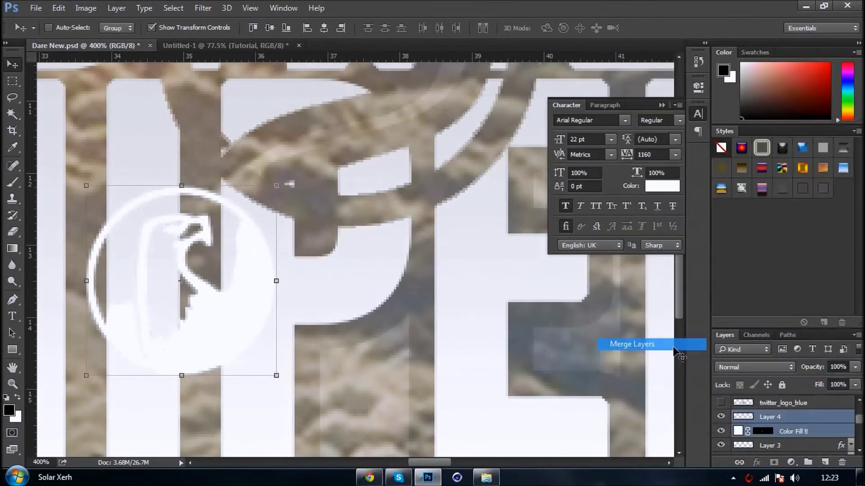
Step: Show the Twitter logo layer again and scale the bird to 33.33%, positioned over the white eagle emblem
left_click(721, 403)
left_click(784, 402)
key("ctrl+minus")
key("ctrl+minus")
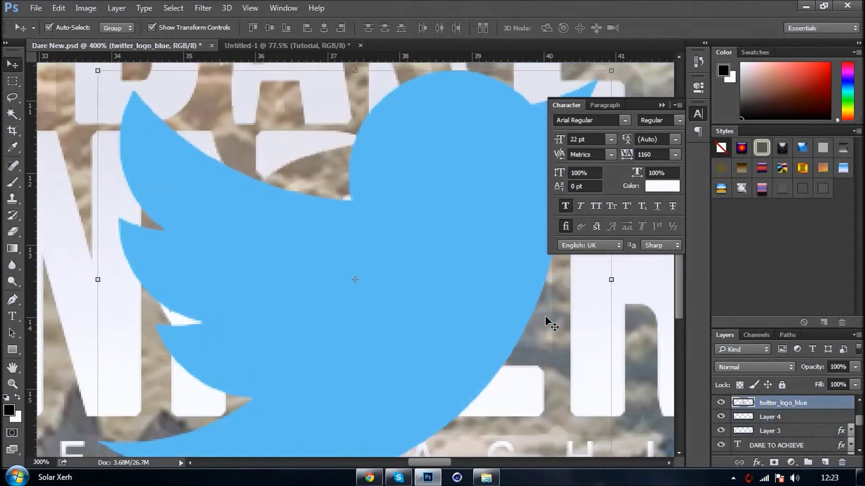
left_click(526, 412)
left_click_drag(405, 315, 294, 301)
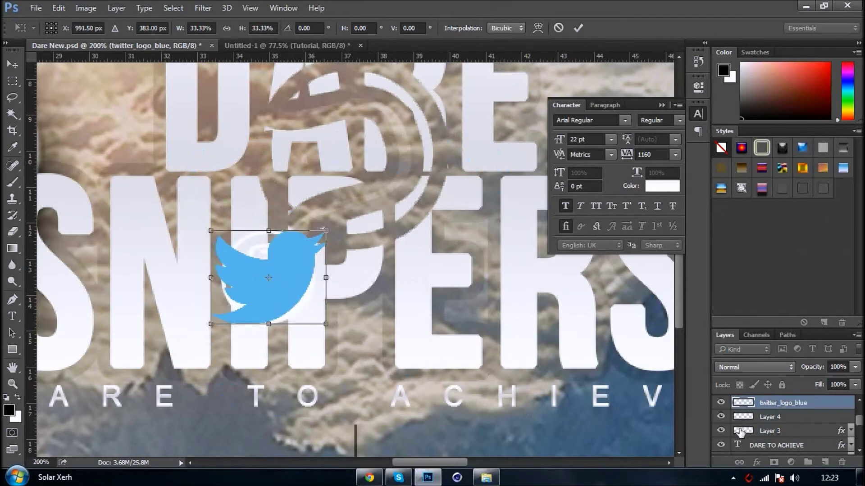
key("Return")
Step: Scale the Twitter and eagle layers together to about 27% and place them below the E of DARE in the tagline
left_click(794, 417, "ctrl")
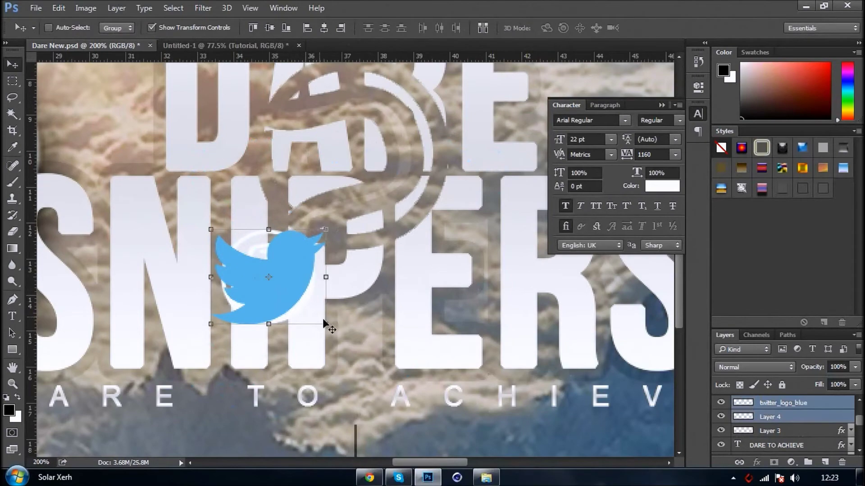
left_click_drag(324, 321, 252, 331)
scroll(251, 319, "down", 5)
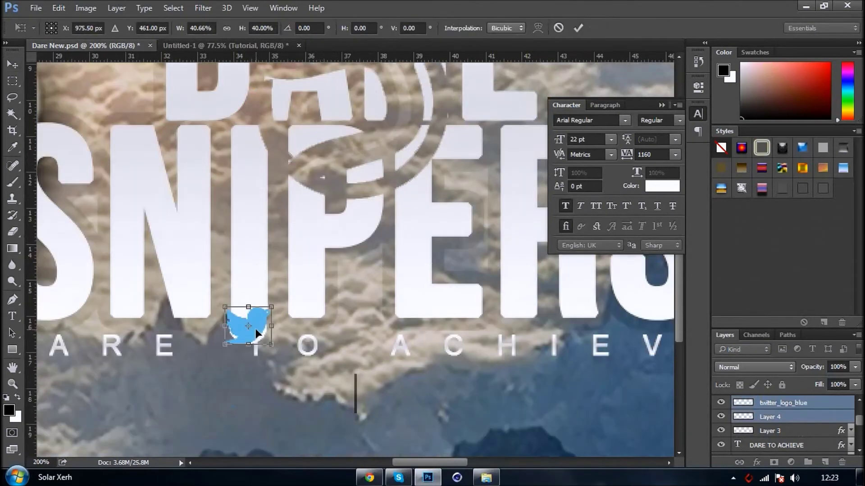
left_click_drag(269, 228, 168, 277)
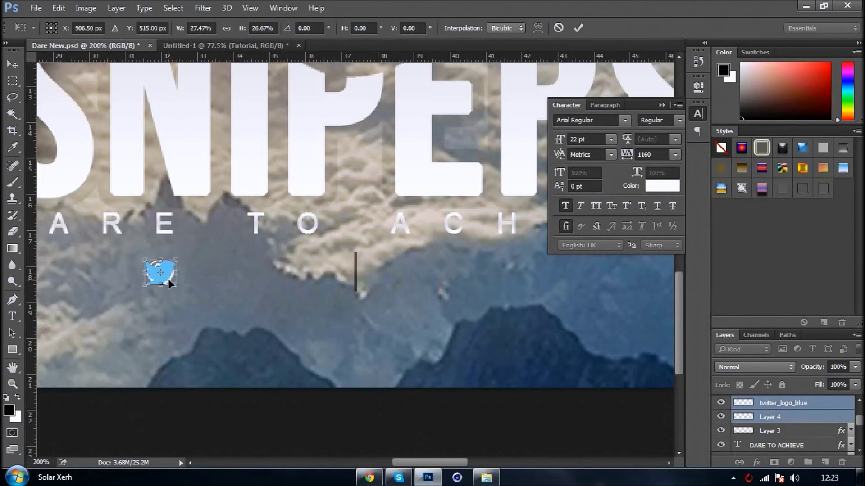
key("Return")
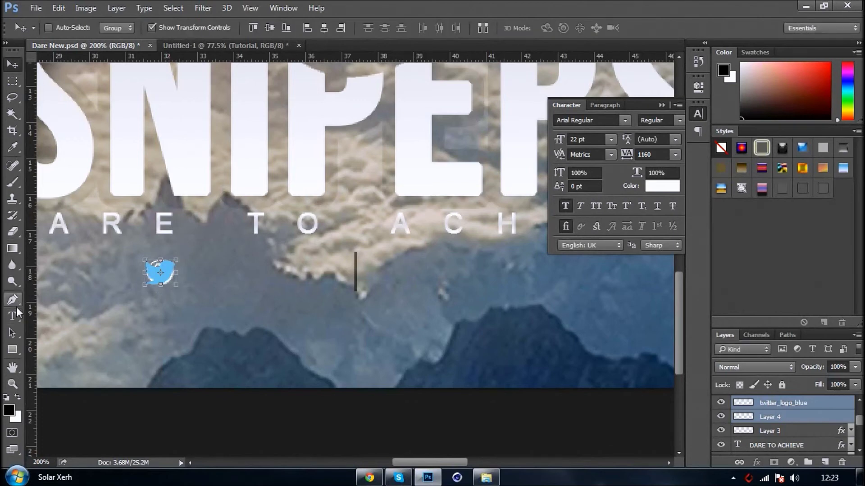
Step: Add the text THEDARERISING below the tagline beside the Twitter icon and set its tracking to 0
key("t")
left_click(268, 287)
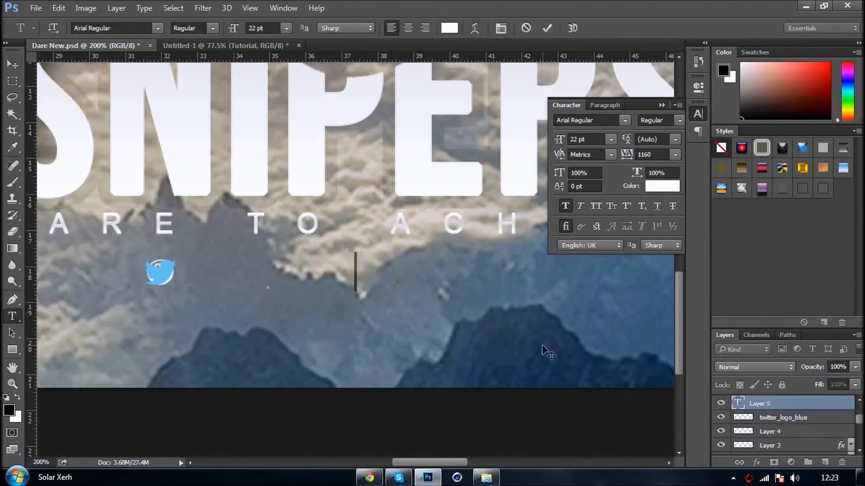
type("THEDARER")
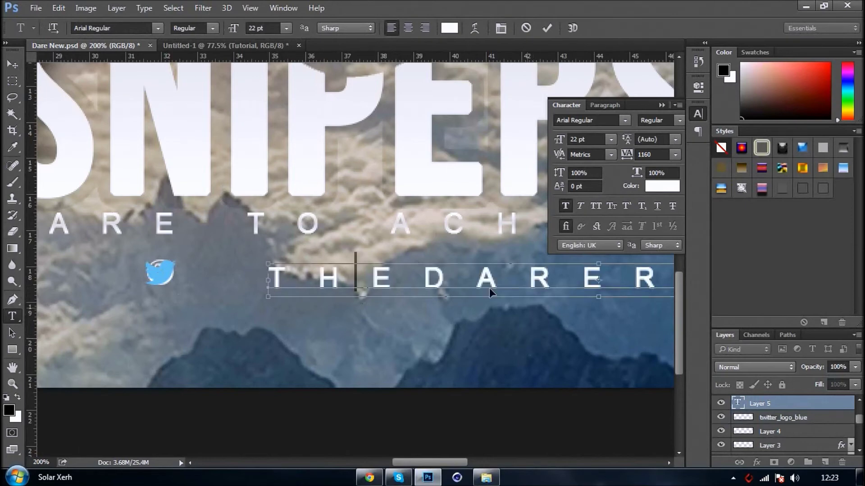
key("ctrl+a")
left_click(658, 155)
type("0")
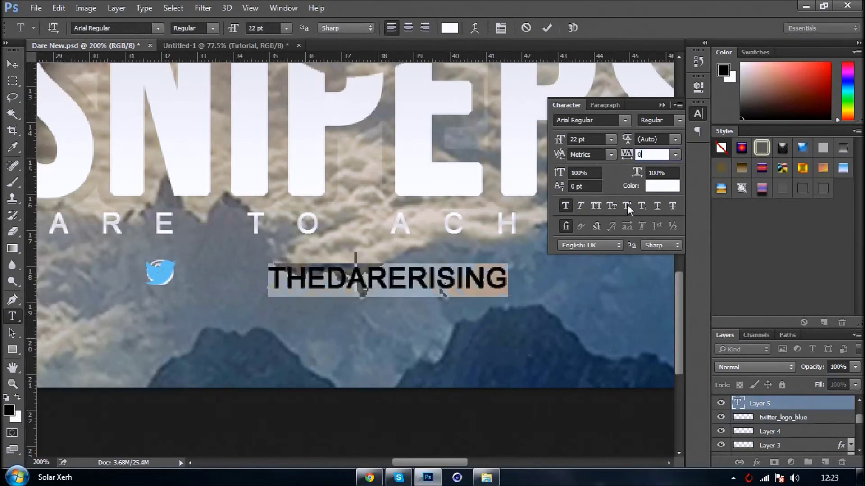
Step: Put an @ in front of THEDARERISING and set the whole handle's font size to 12 pt
left_click(274, 270)
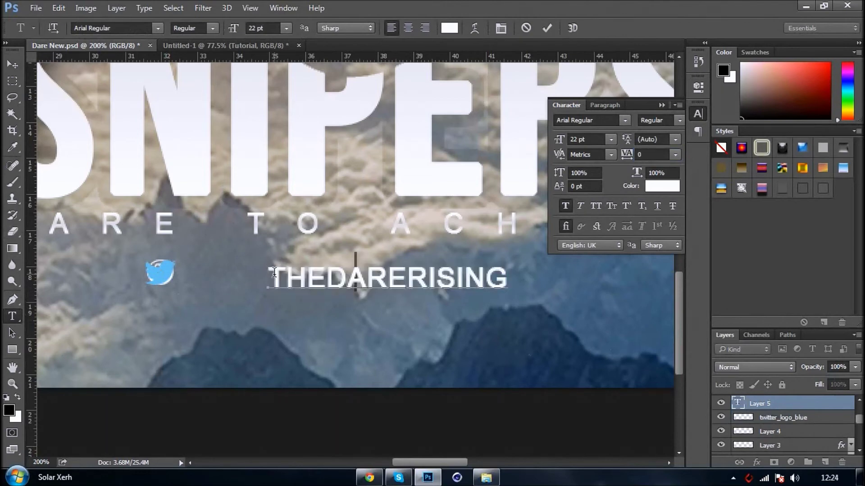
type("@")
key("ctrl+a")
left_click_drag(233, 28, 75, 24)
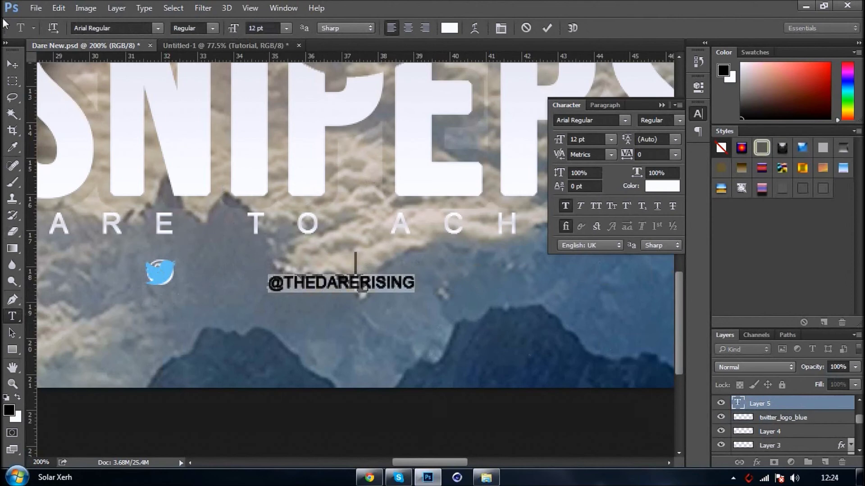
left_click(13, 64)
left_click_drag(620, 338, 555, 331)
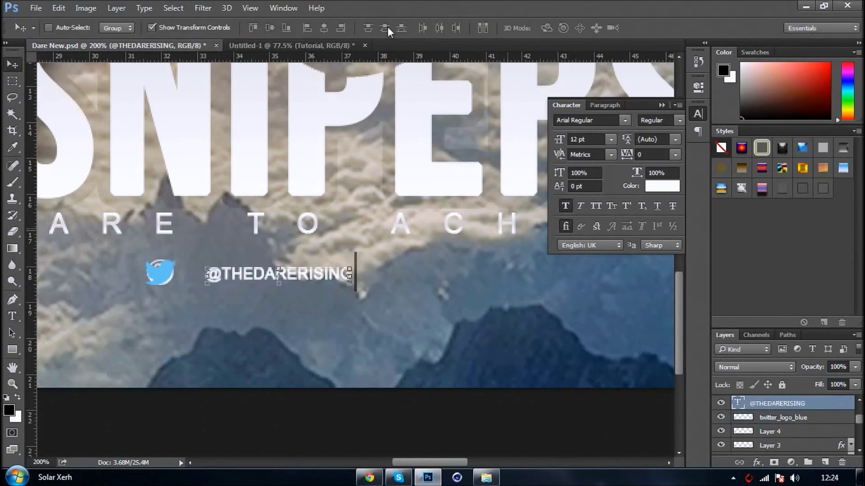
left_click_drag(431, 57, 457, 273)
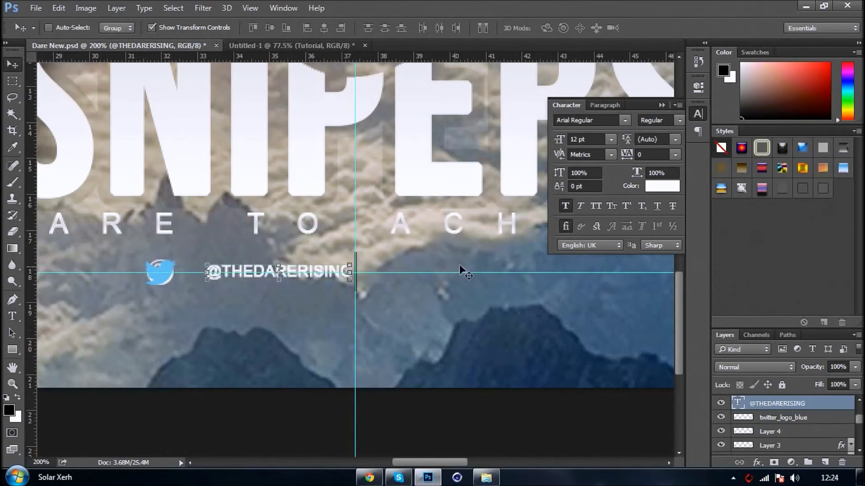
key("Left")
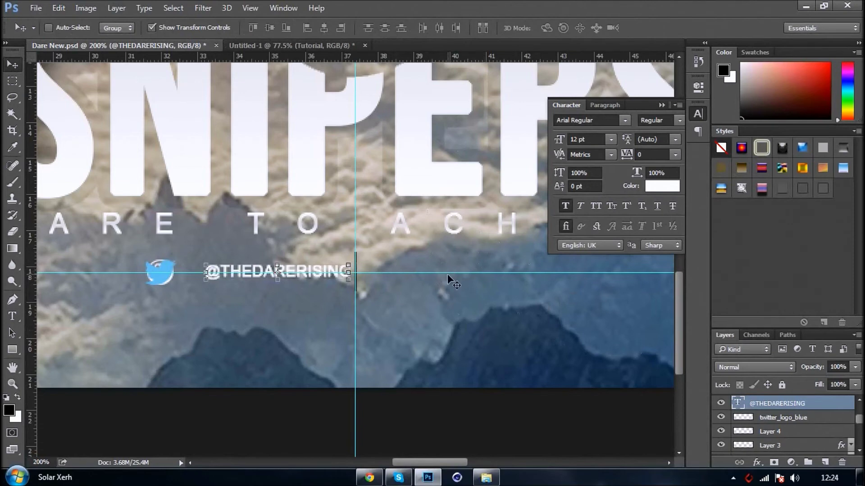
key("ctrl+j")
left_click_drag(277, 319, 437, 318)
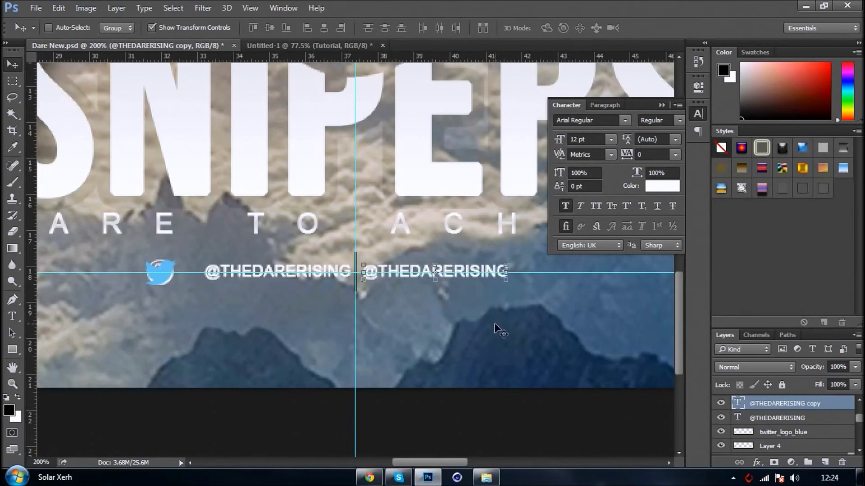
double_click(737, 404)
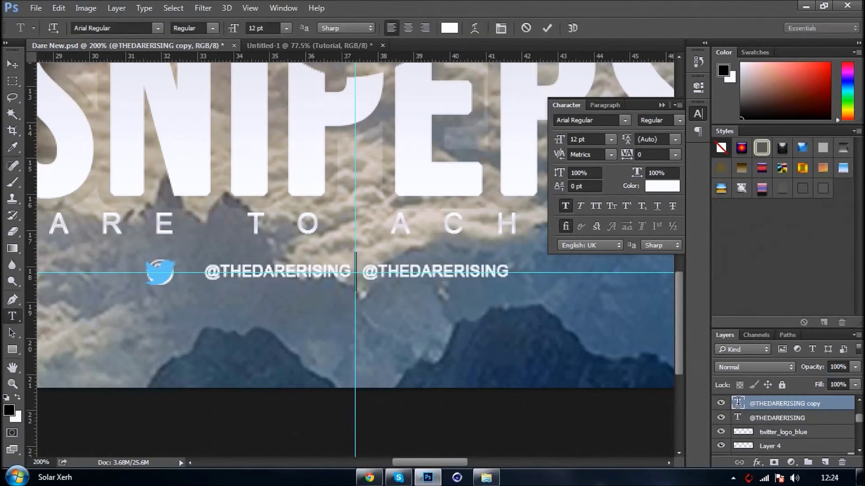
key("BackSpace")
type("DA")
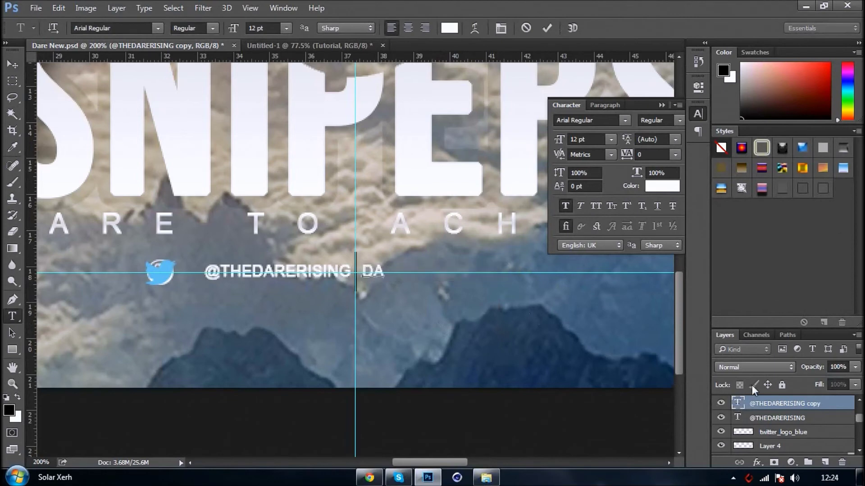
type("REAAREL")
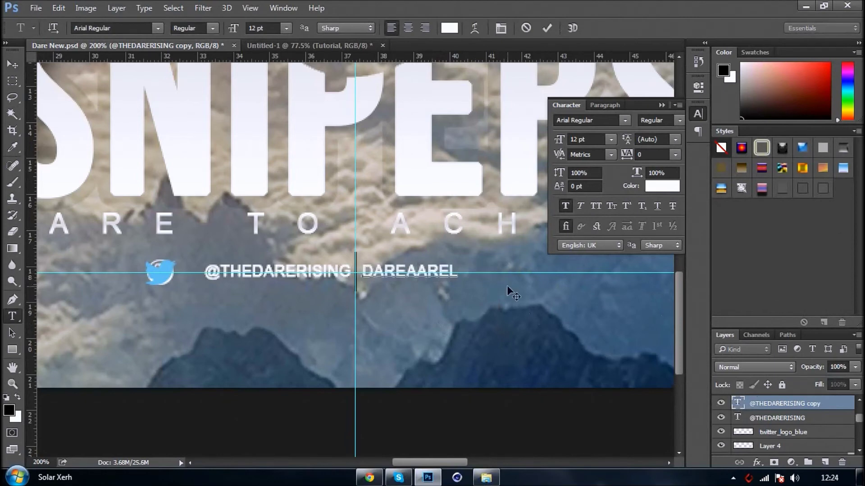
type("PP")
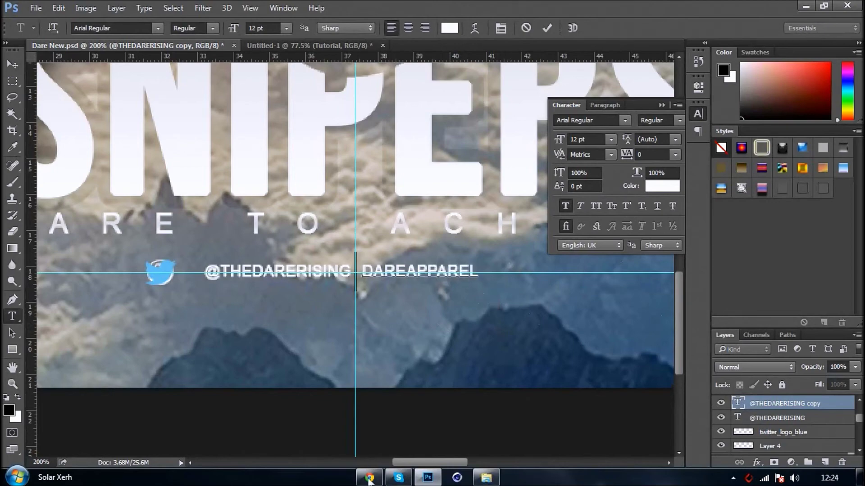
left_click(370, 478)
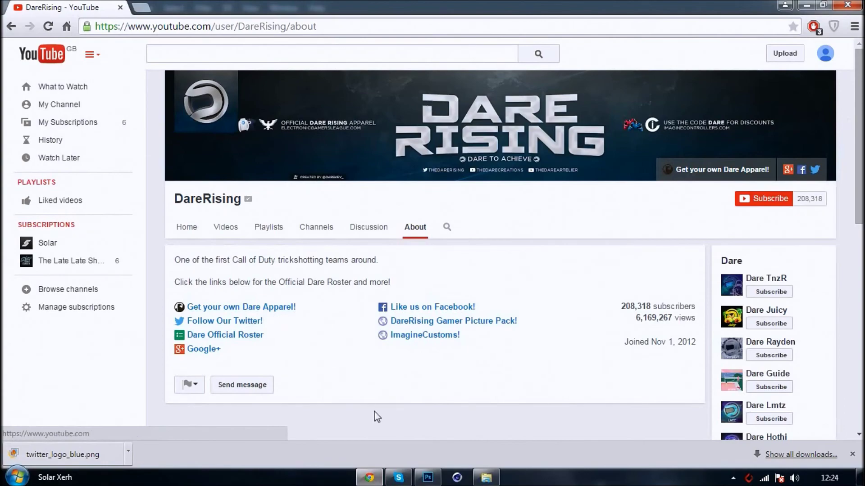
left_click(428, 477)
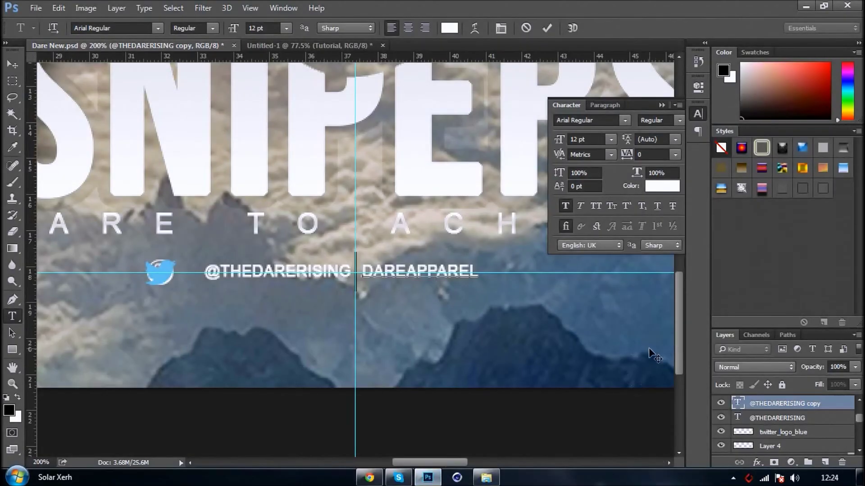
Step: Give the twitter_logo_blue layer a white Color Overlay and a Drop Shadow
left_click(775, 434)
key("v")
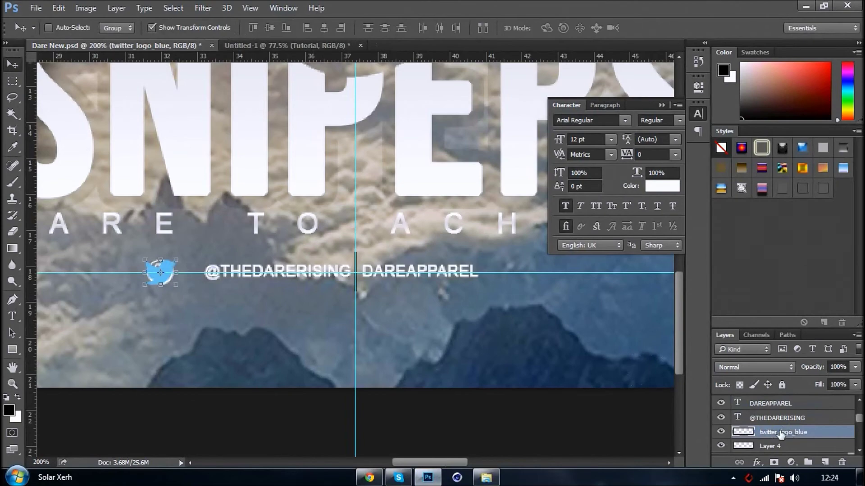
right_click(787, 437)
left_click(648, 41)
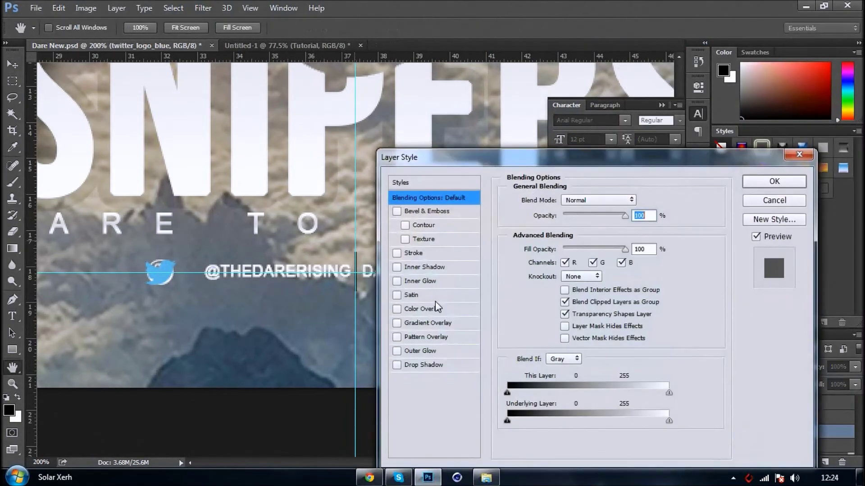
left_click(435, 310)
left_click(638, 200)
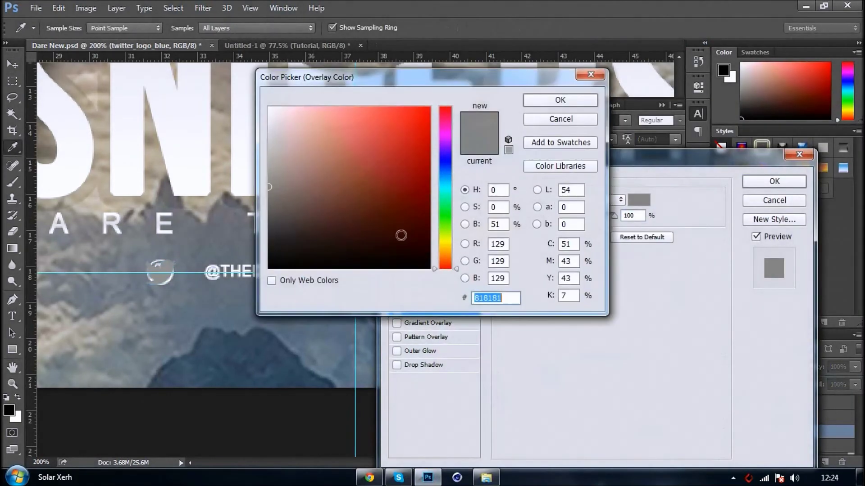
left_click(270, 108)
left_click(559, 99)
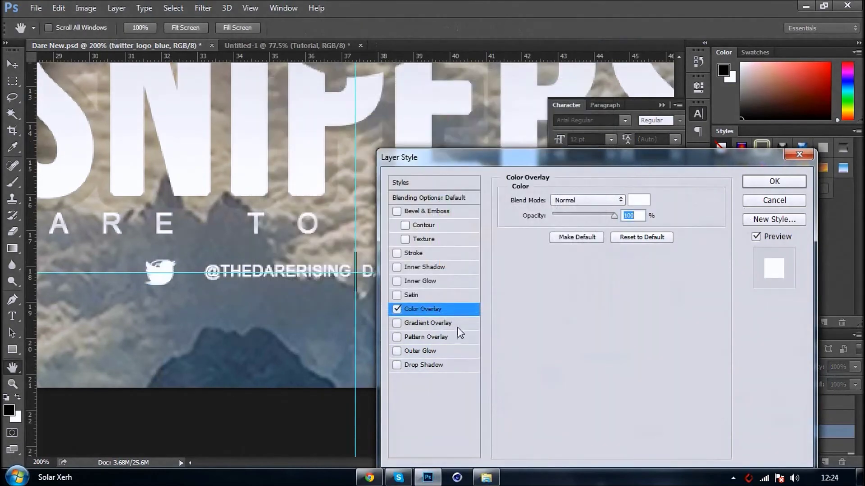
left_click(396, 366)
key("Return")
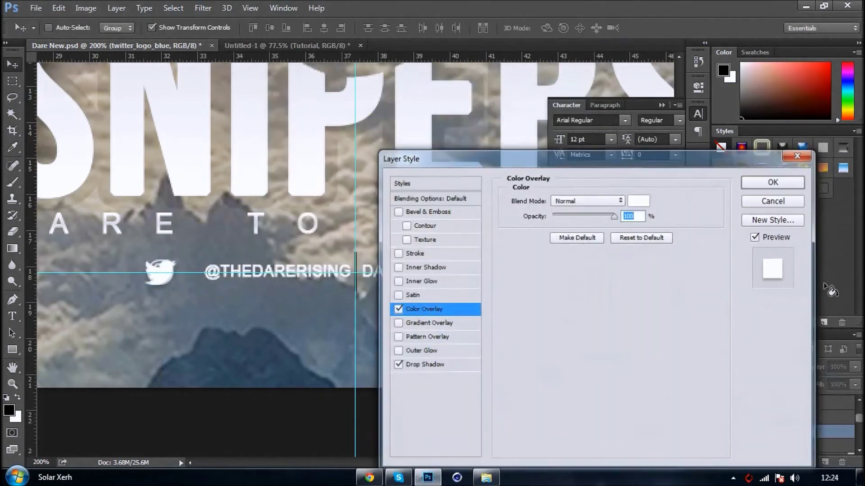
Step: Collapse the Twitter layer's effects list and add a Drop Shadow to the round emblem on Layer 4
scroll(789, 428, "down", 1)
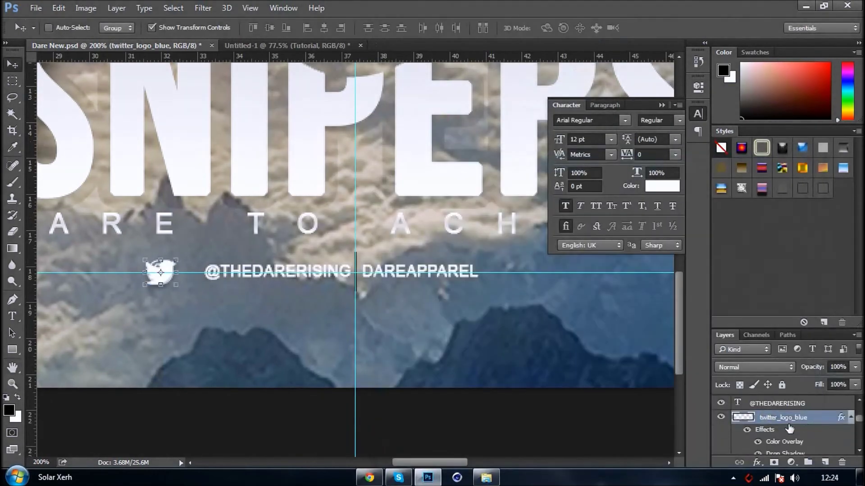
left_click(852, 417)
left_click(779, 432)
right_click(779, 431)
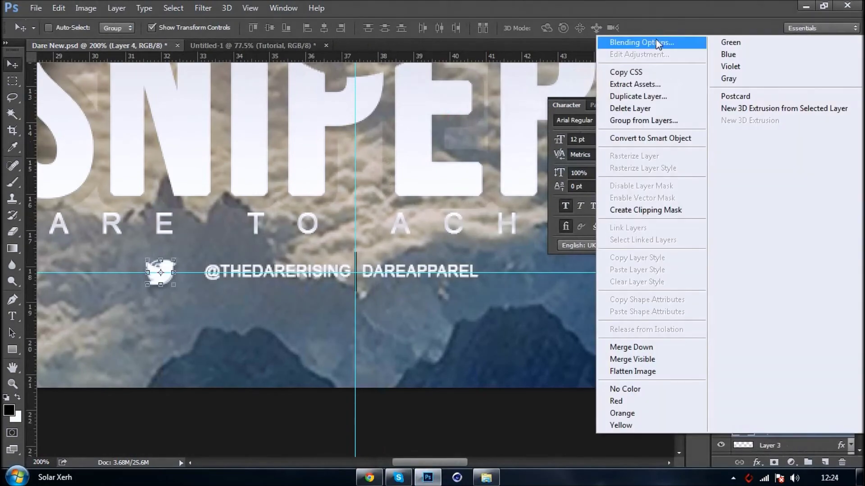
left_click(659, 43)
left_click(424, 365)
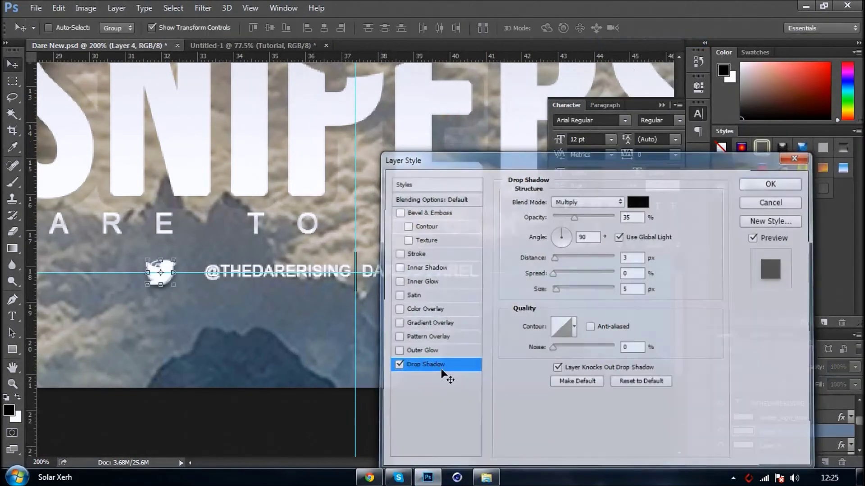
key("Return")
left_click(787, 418)
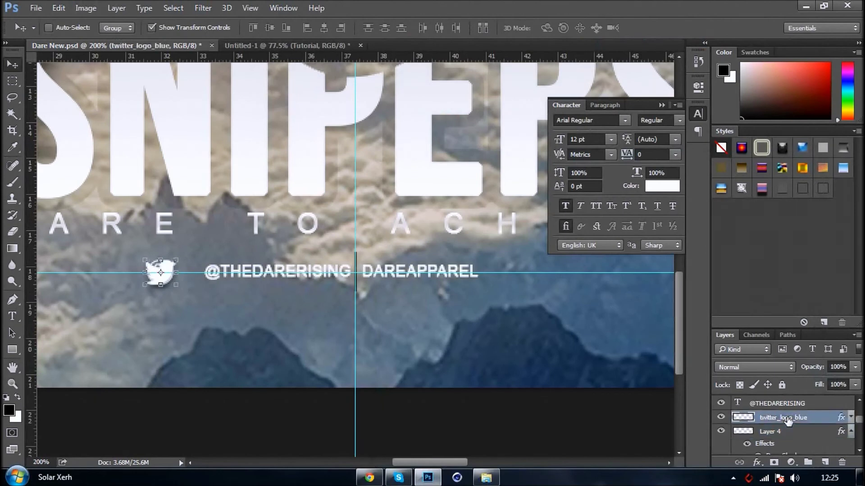
key("Right")
key("Right")
key("Right")
key("Right")
key("Right")
key("Right")
key("Right")
key("Right")
key("Right")
key("Right")
key("Right")
key("Right")
key("Right")
key("Right")
key("Right")
key("Right")
key("Right")
key("Right")
key("Right")
key("Right")
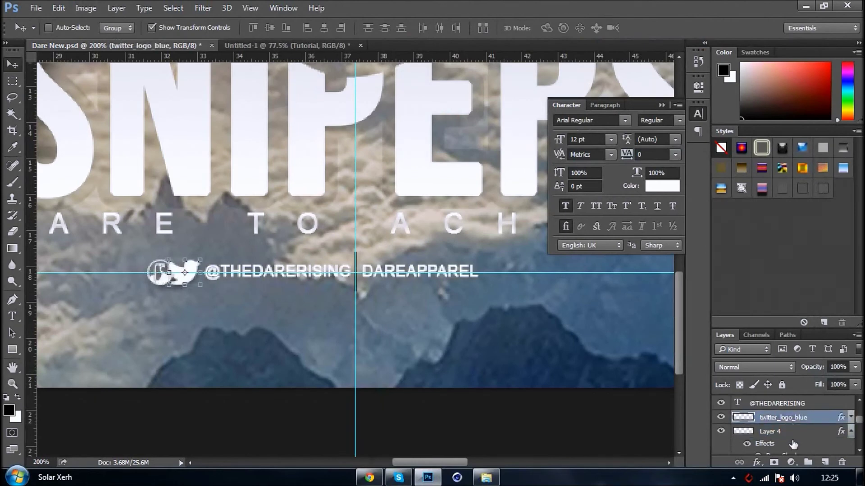
Step: Move the round emblem on Layer 4 to the end of the DAREAPPAREL text and collapse its effects list
left_click(792, 432)
left_click_drag(207, 370, 546, 364)
key("Right")
key("Right")
key("Right")
key("Right")
key("Down")
key("Down")
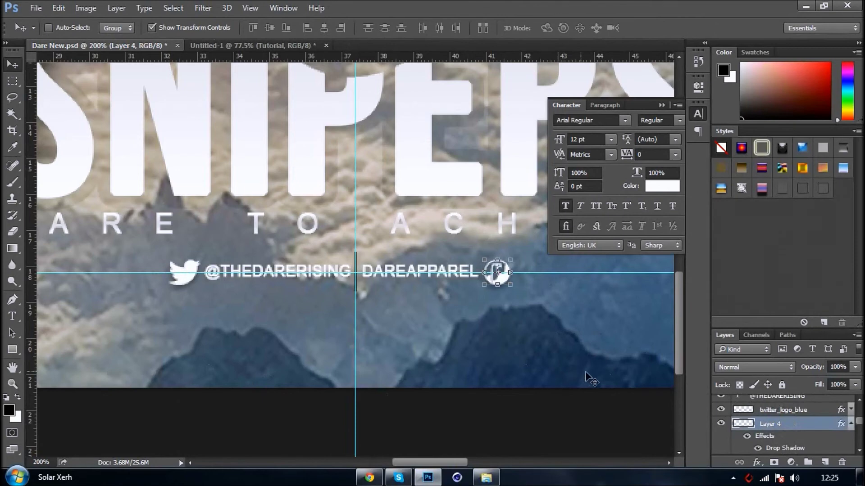
left_click(850, 423)
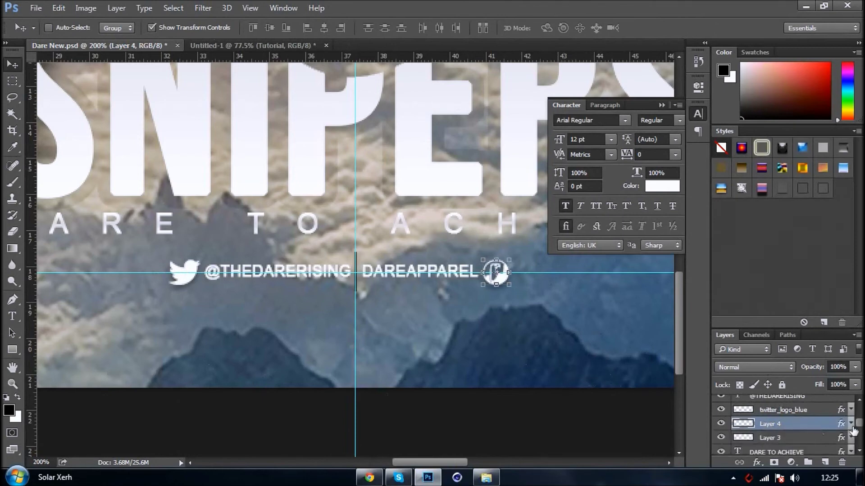
Step: Close the Styles palette and select the layers from DAREAPPAREL to Layer 4 to check their placement on the whole banner
scroll(784, 423, "up", 2)
right_click(788, 131)
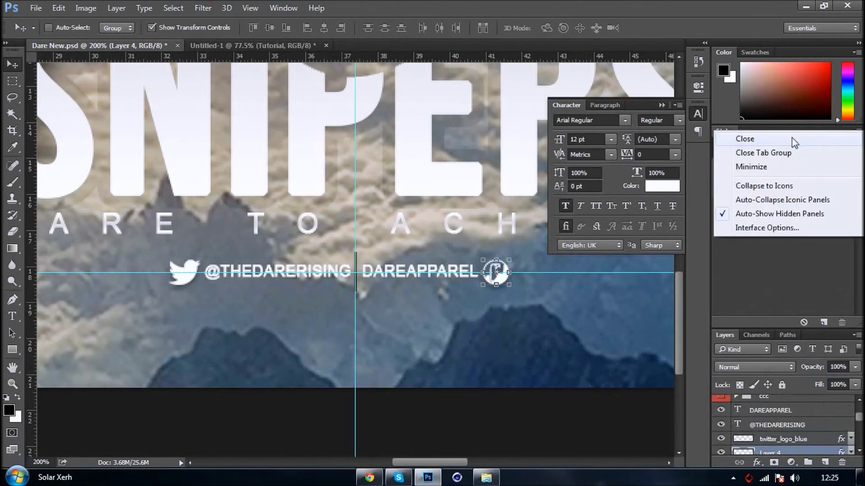
left_click(793, 141)
left_click(780, 247, "shift")
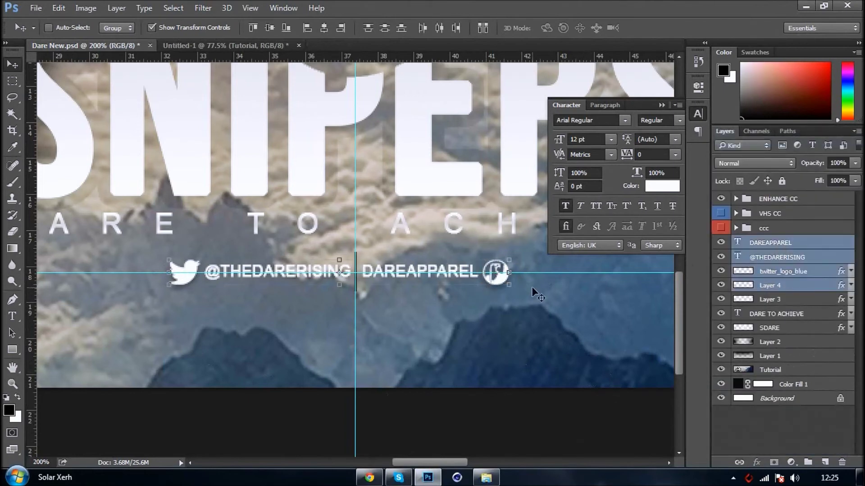
key("ctrl+0")
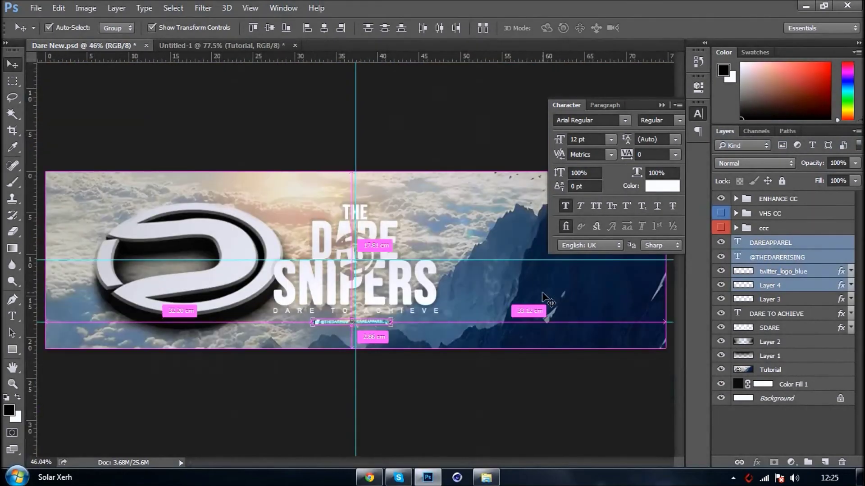
key("ctrl+1")
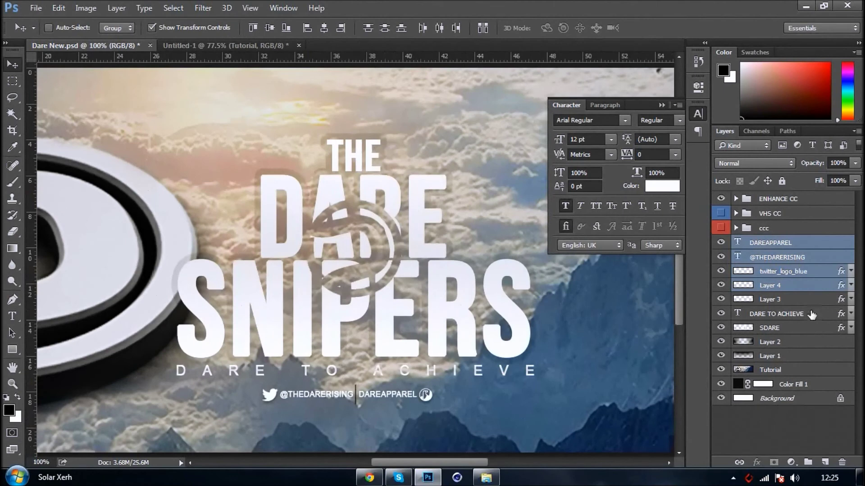
left_click(806, 275)
left_click(788, 257)
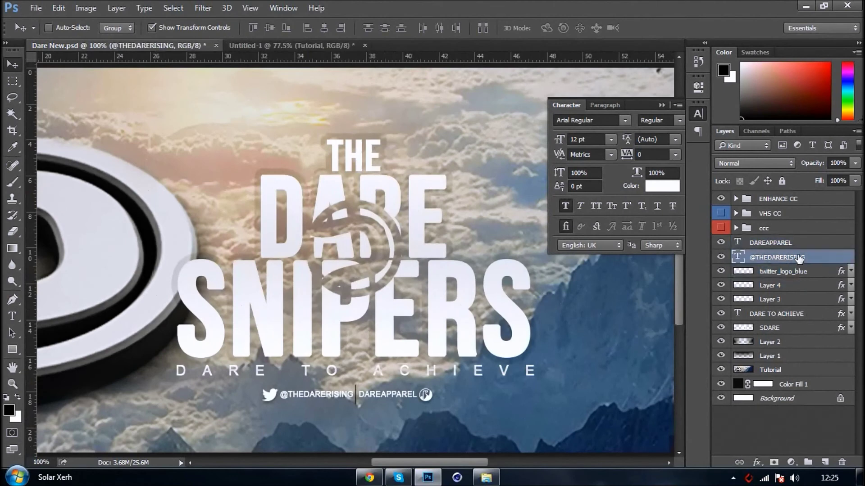
key("ctrl")
left_click(792, 273, "ctrl")
key("Left")
key("Left")
key("Left")
key("Left")
key("Left")
key("Left")
key("Left")
key("Left")
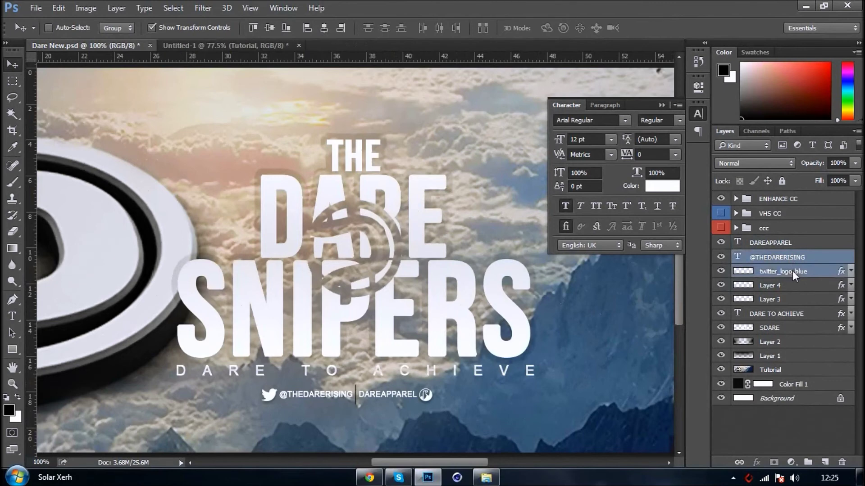
key("Left")
key("Left")
key("Left")
key("Left")
key("Left")
key("Left")
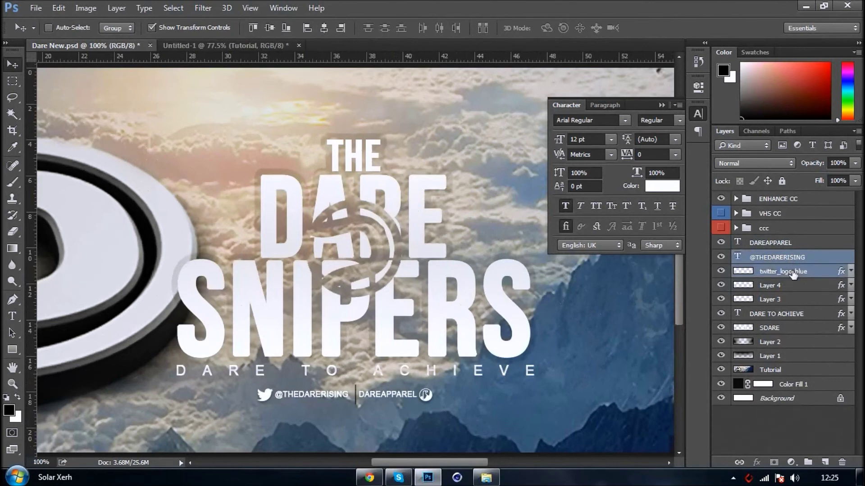
Step: Nudge the DAREAPPAREL text and the Layer 4 emblem together horizontally away from the divider line
left_click(783, 245)
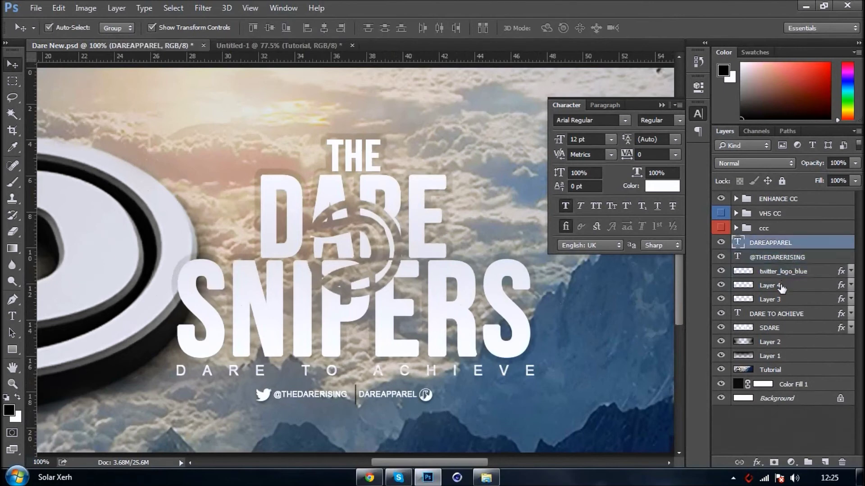
left_click(782, 287, "ctrl")
key("Right")
key("Right")
key("Right")
key("Right")
key("Right")
key("Right")
key("Right")
key("Right")
key("Right")
key("Right")
key("Right")
key("Right")
key("Right")
key("Right")
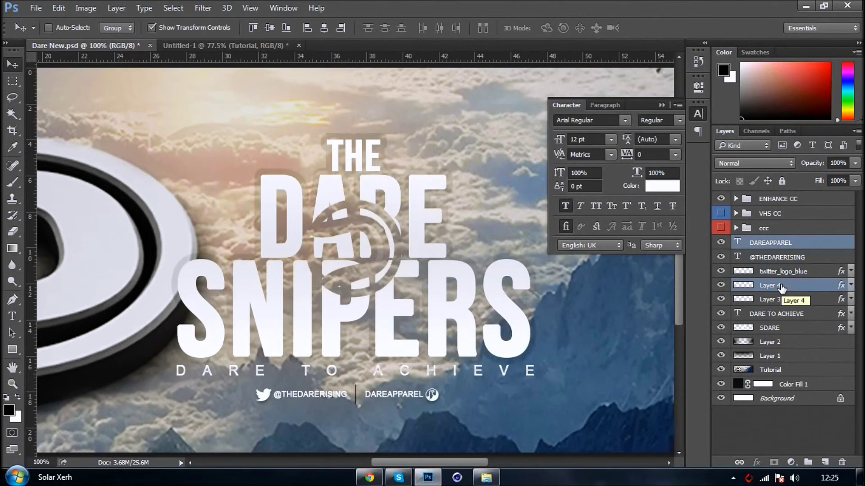
key("Right")
key("Right")
key("Right")
key("Right")
key("Right")
key("Right")
key("Right")
key("Right")
key("Right")
key("Right")
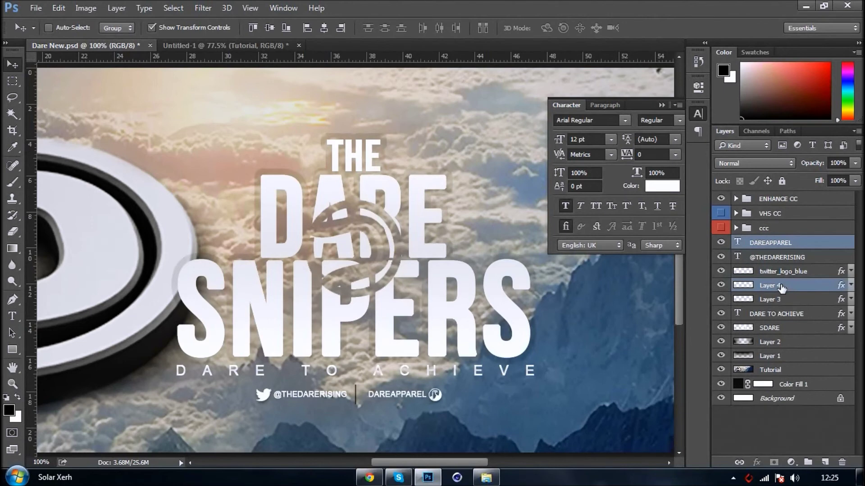
left_click(787, 270)
left_click(784, 262, "ctrl")
key("Left")
key("Left")
key("Left")
key("Left")
key("Left")
key("Left")
key("Left")
key("Left")
key("Left")
key("Left")
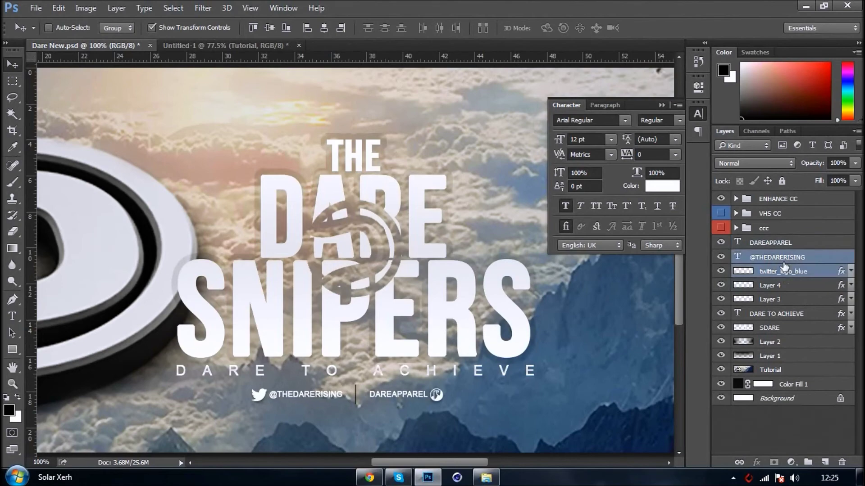
key("ctrl+0")
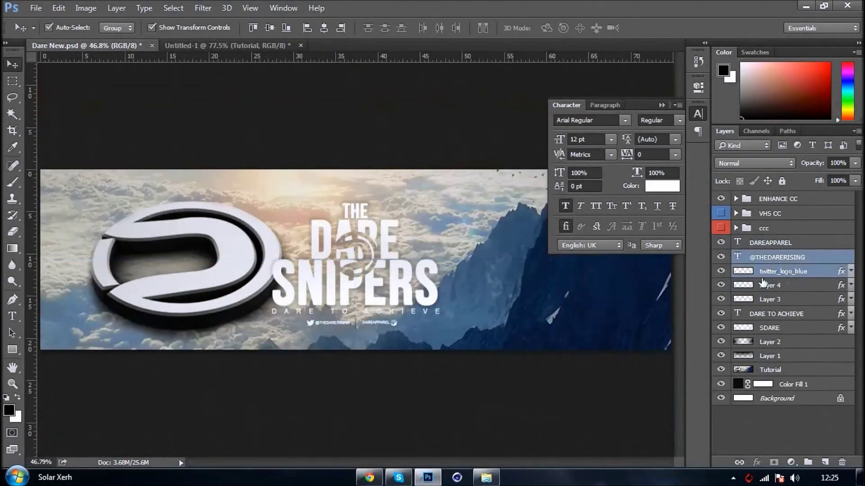
left_click(780, 257)
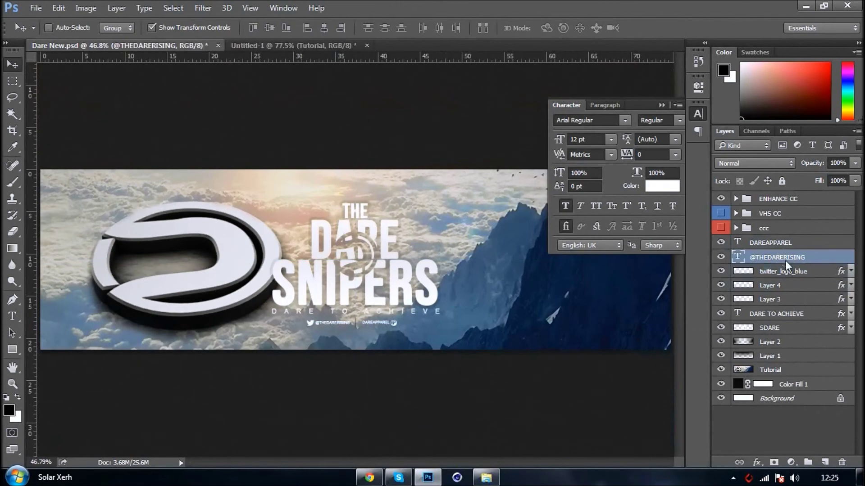
right_click(785, 259)
left_click(581, 125)
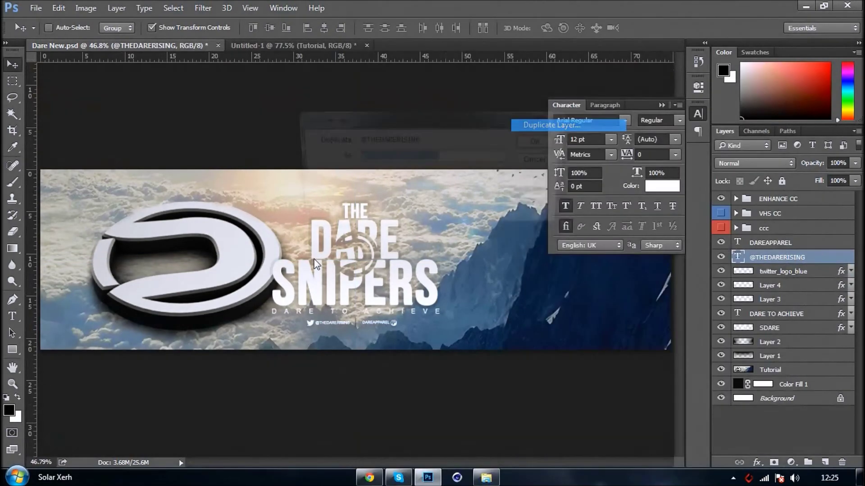
left_click(542, 161)
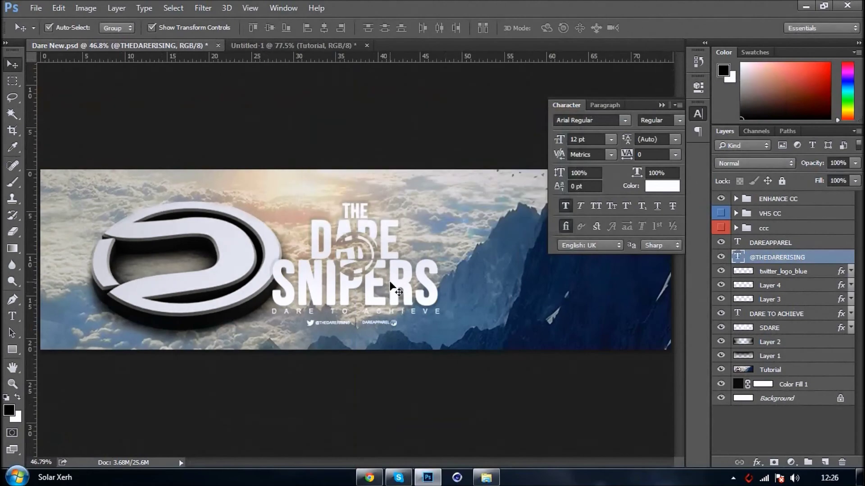
key("ctrl+plus")
key("ctrl+plus")
key("ctrl+plus")
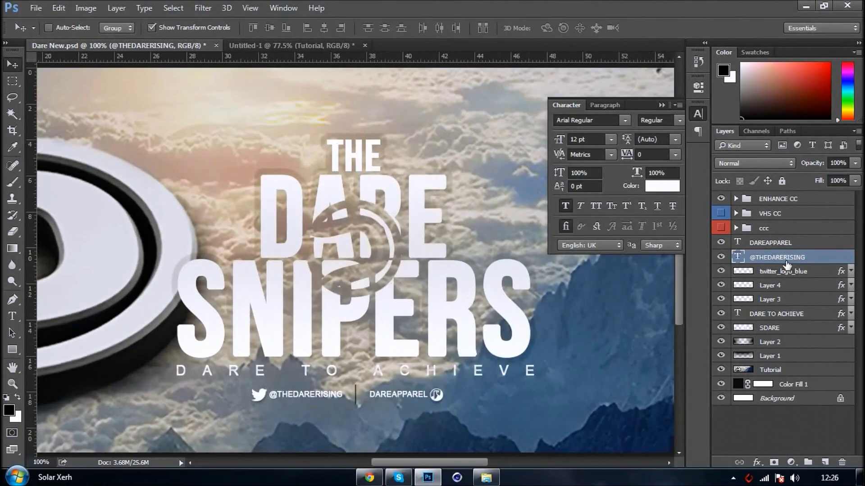
right_click(786, 265)
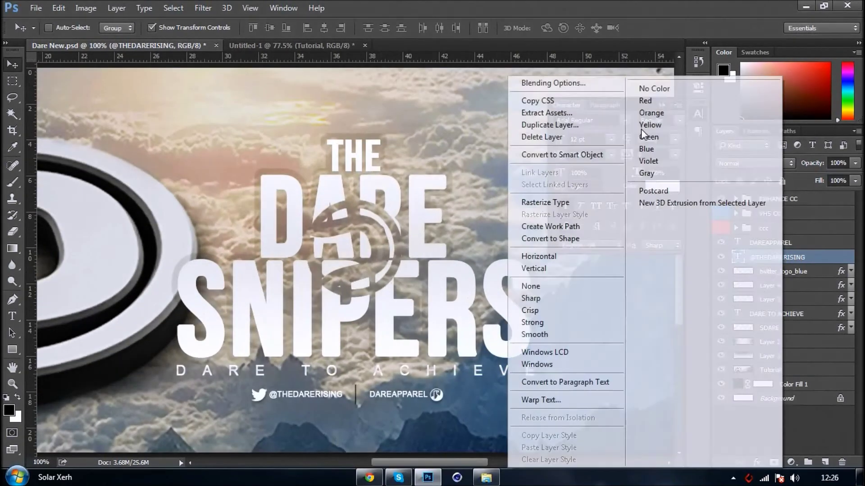
left_click(549, 83)
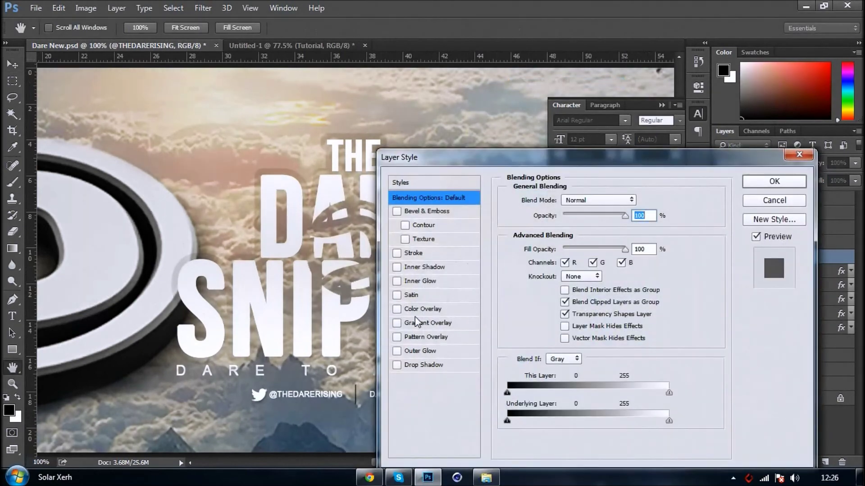
left_click(424, 323)
left_click(594, 230)
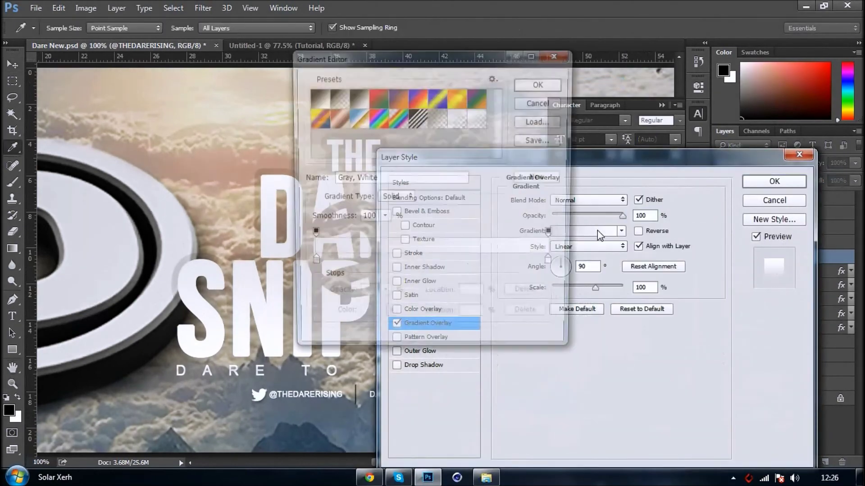
left_click(326, 100)
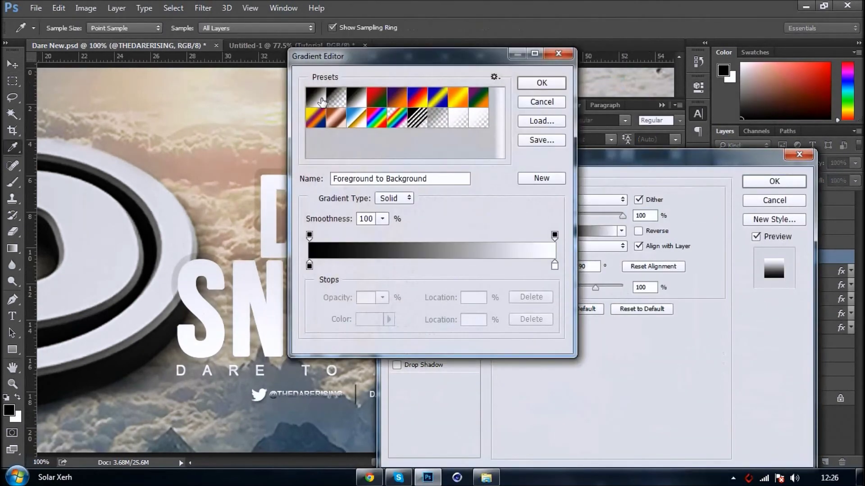
right_click(323, 99)
left_click(399, 157)
left_click(542, 84)
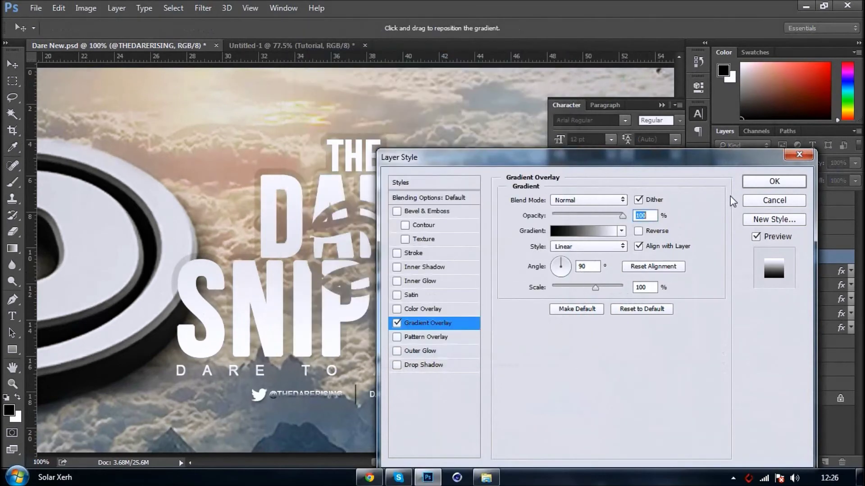
left_click(585, 247)
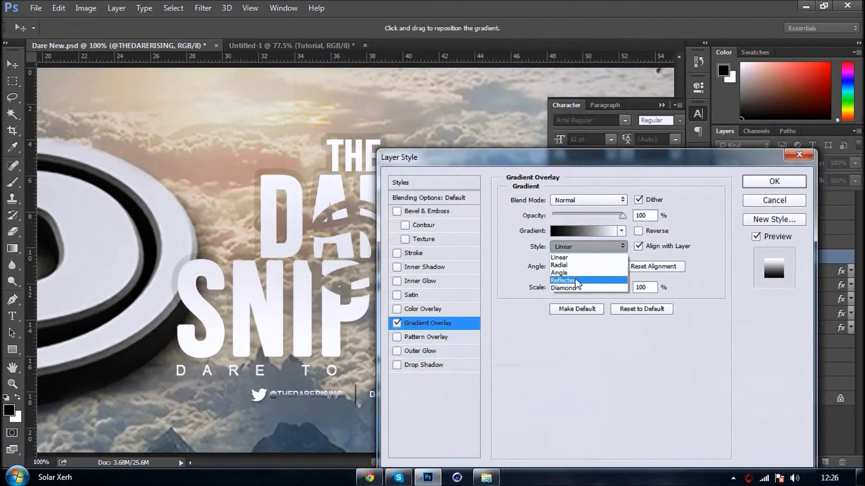
left_click(568, 280)
left_click(572, 214)
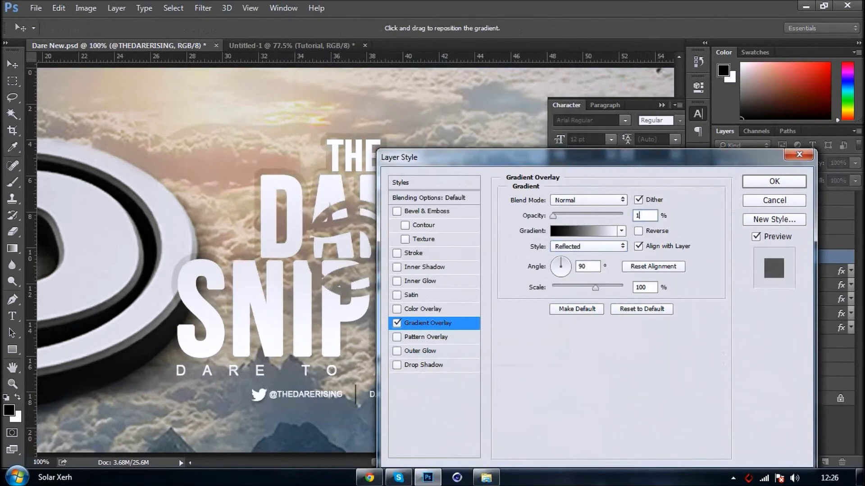
key("Return")
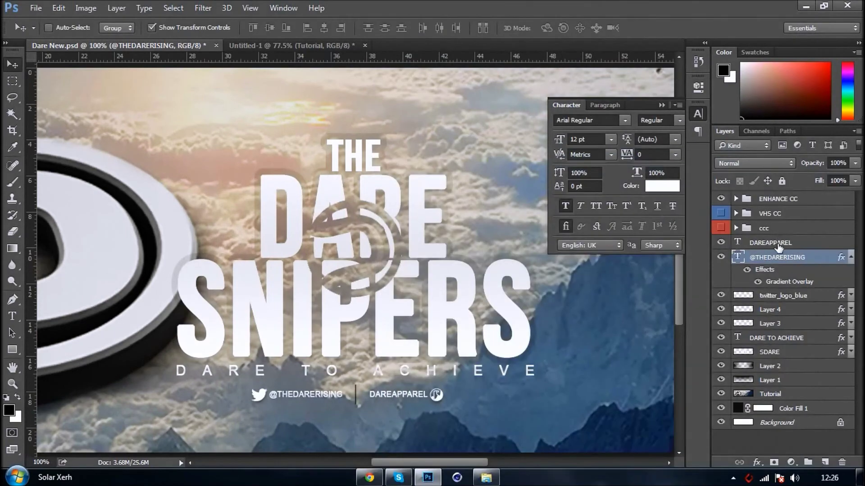
Step: Add a Gradient Overlay to the DAREAPPAREL text using the Foreground to Background preset
right_click(778, 247)
left_click(601, 83)
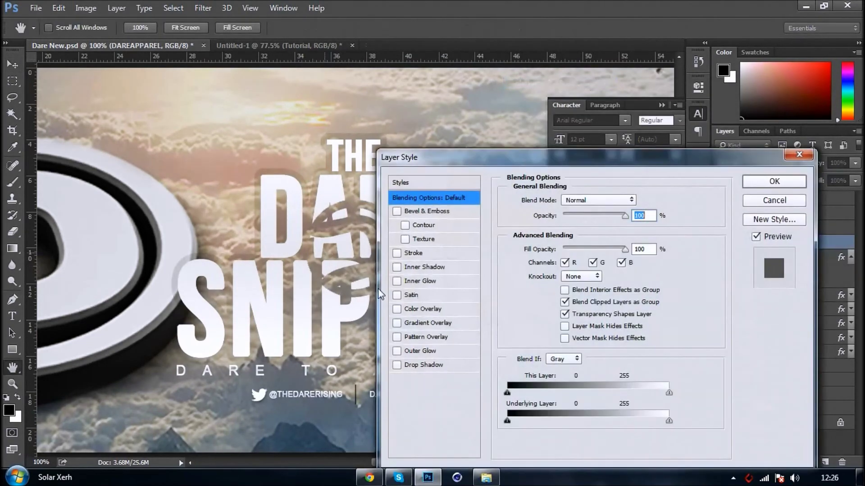
left_click(427, 324)
left_click(585, 231)
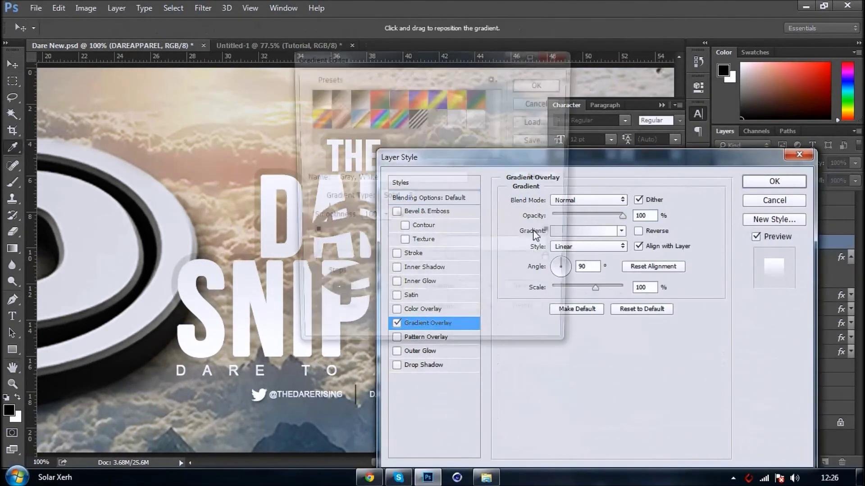
left_click(317, 98)
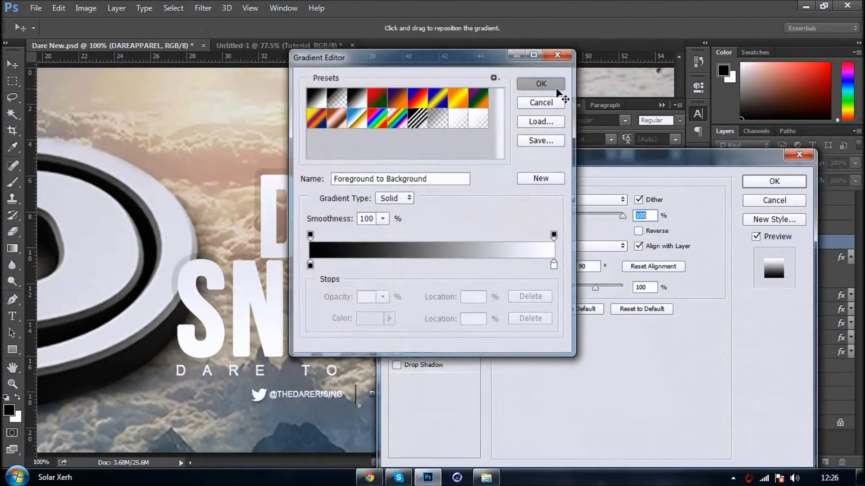
left_click(559, 89)
Step: Set the DAREAPPAREL gradient overlay to Reflected style with Normal blending and 15% opacity
left_click(598, 201)
left_click(599, 206)
left_click(585, 246)
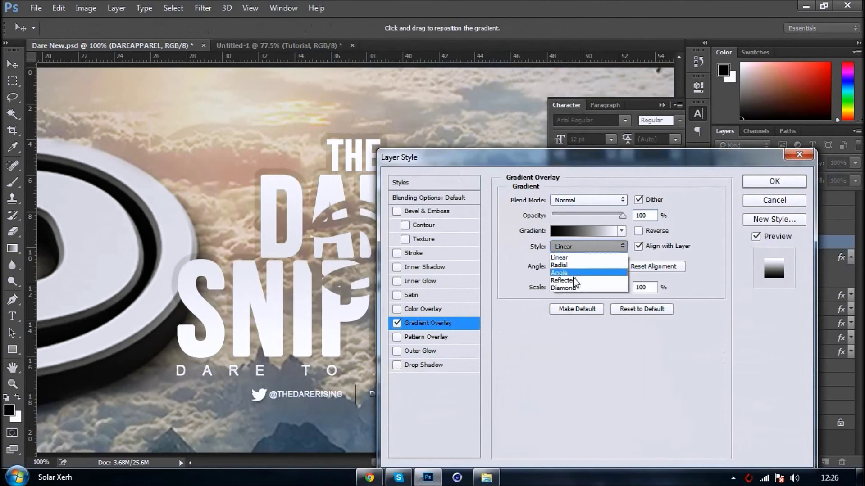
left_click(569, 280)
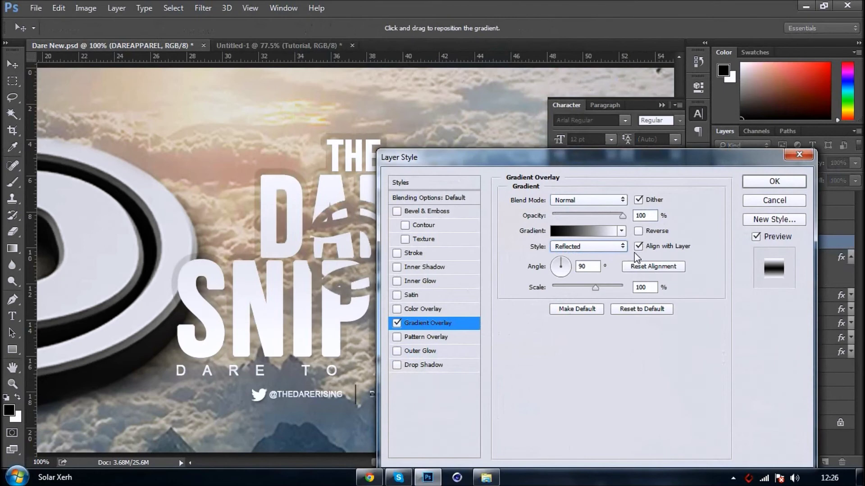
left_click(645, 215)
key("BackSpace")
key("BackSpace")
key("BackSpace")
type("15")
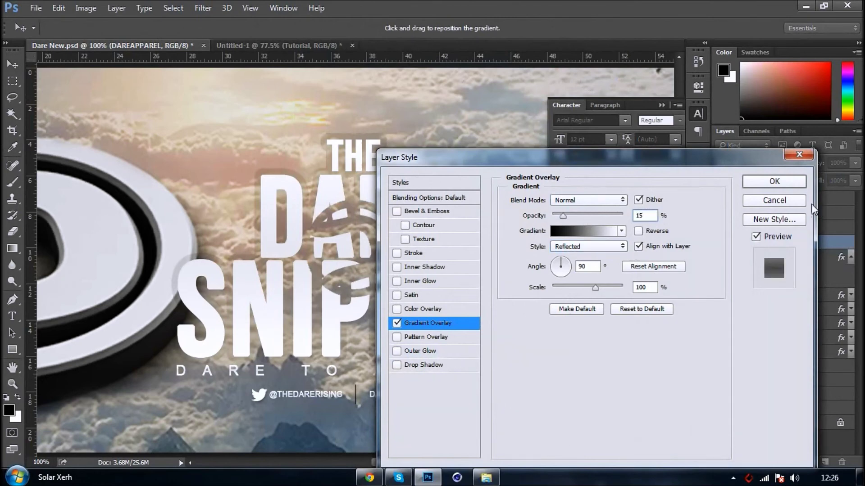
Step: Add a Drop Shadow with its default settings to the DAREAPPAREL text and apply the layer style
left_click_drag(464, 157, 661, 159)
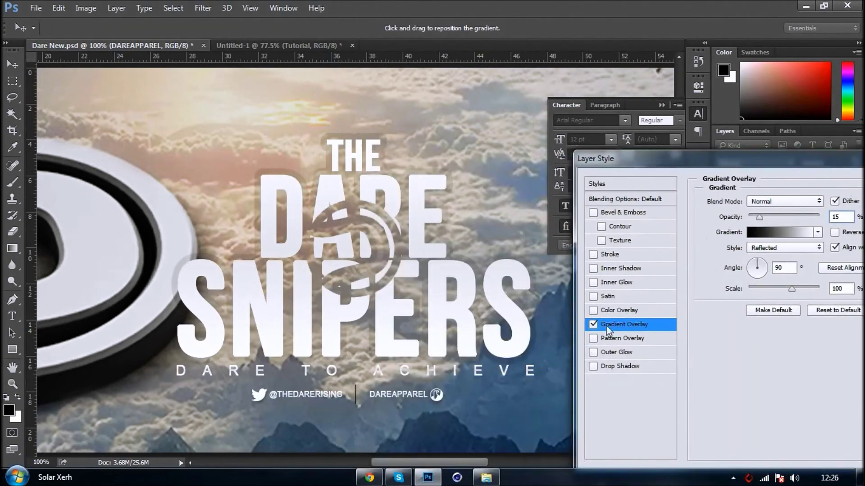
left_click(619, 372)
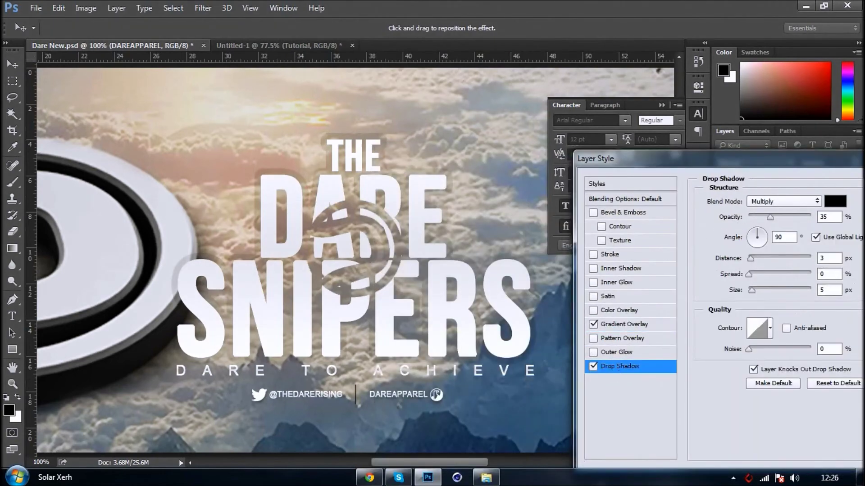
left_click_drag(787, 165, 600, 222)
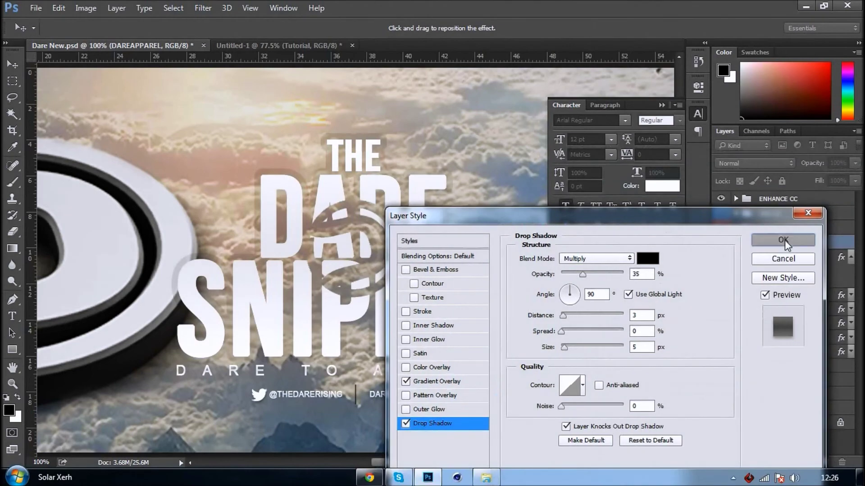
left_click(784, 237)
right_click(796, 290)
left_click(561, 81)
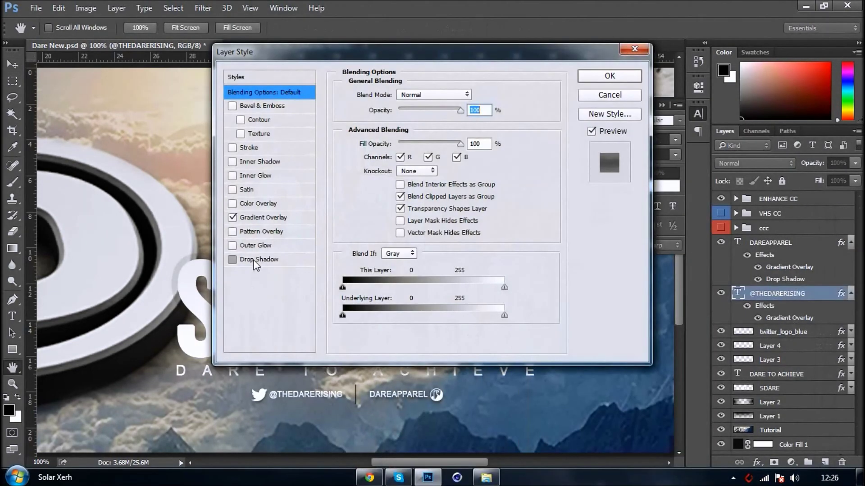
left_click(259, 260)
key("Return")
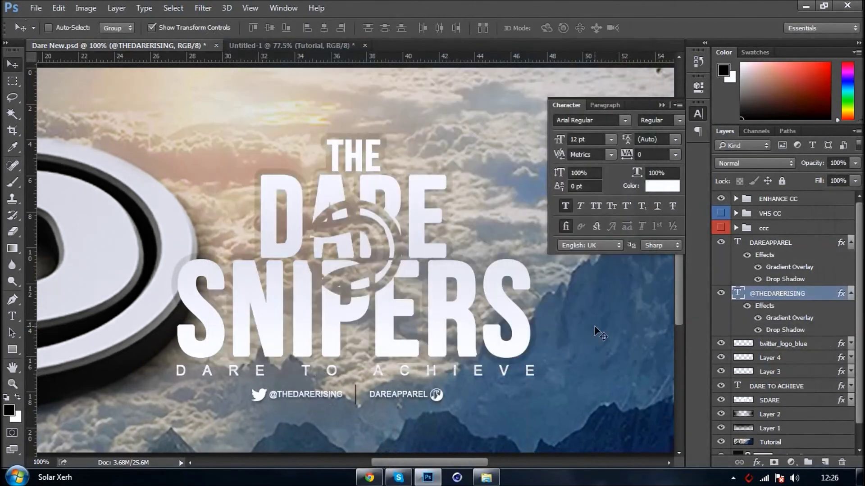
key("ctrl+minus")
key("ctrl+minus")
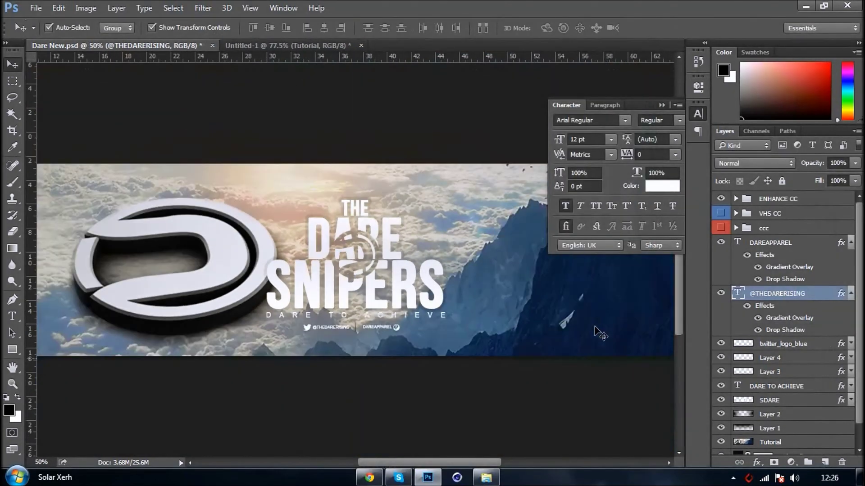
left_click(661, 105)
key("ctrl+minus")
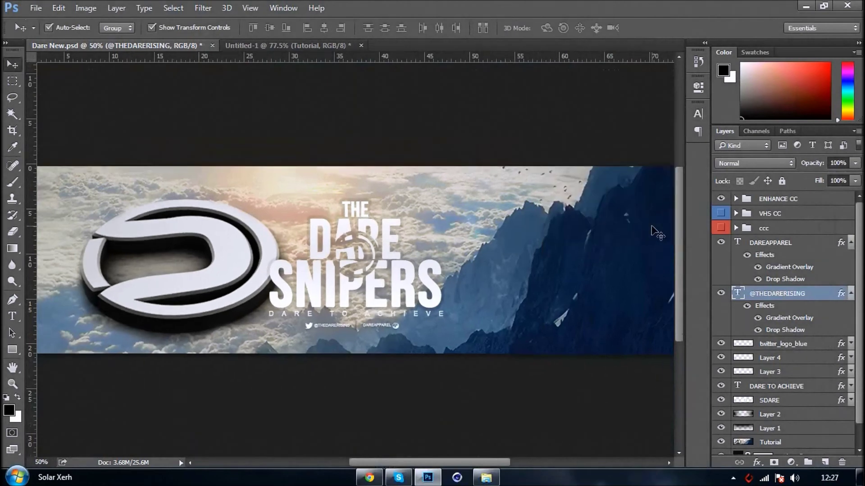
left_click(812, 245)
left_click(850, 243)
left_click(850, 258)
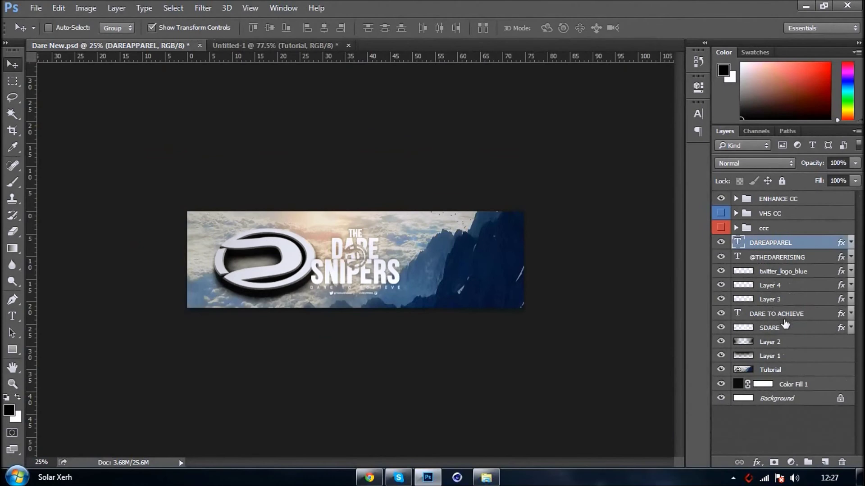
Step: Group all text and icon layers from DAREAPPAREL down to SDARE
left_click(720, 328)
left_click(721, 327)
left_click(794, 328, "shift")
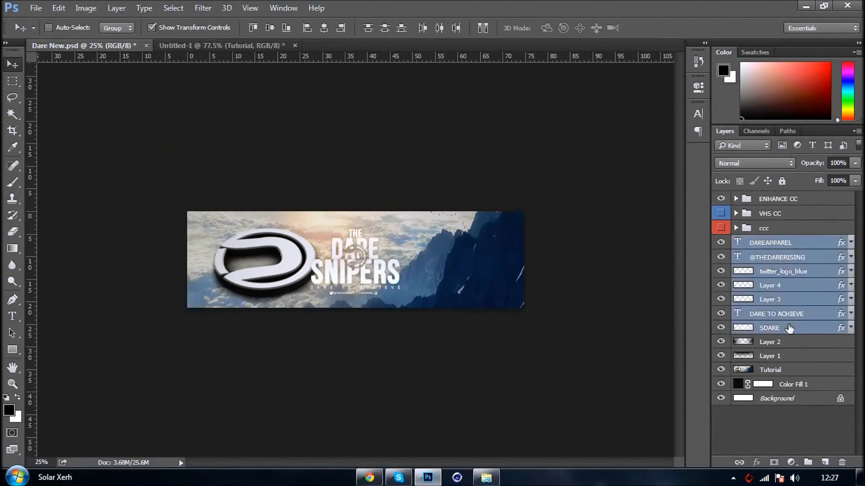
left_click_drag(790, 316, 808, 462)
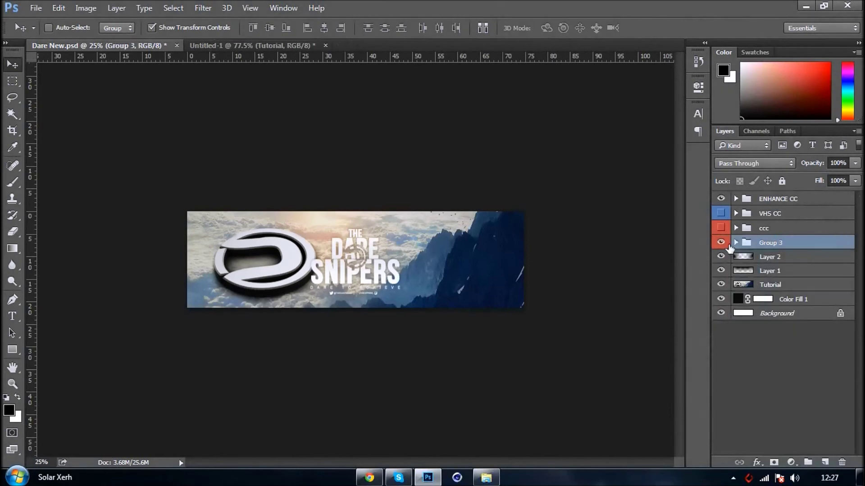
Step: Duplicate the hidden Group 3 as a backup and make only the copy visible
left_click(720, 242)
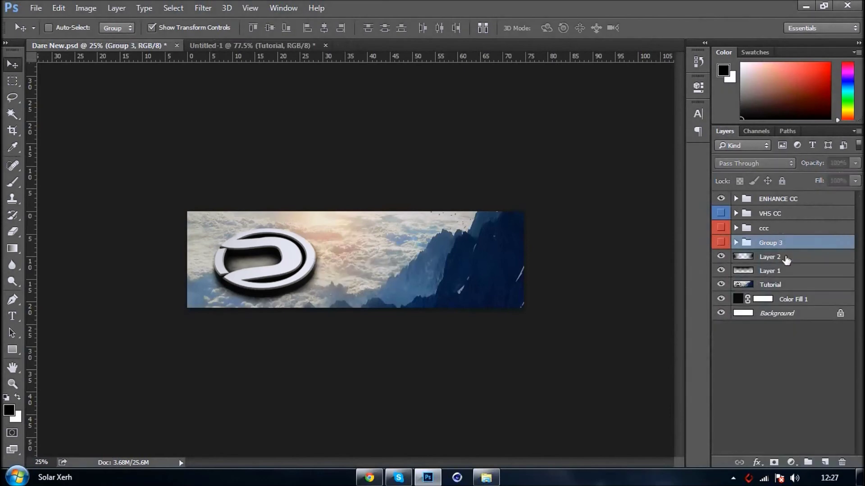
key("ctrl+j")
left_click(720, 242)
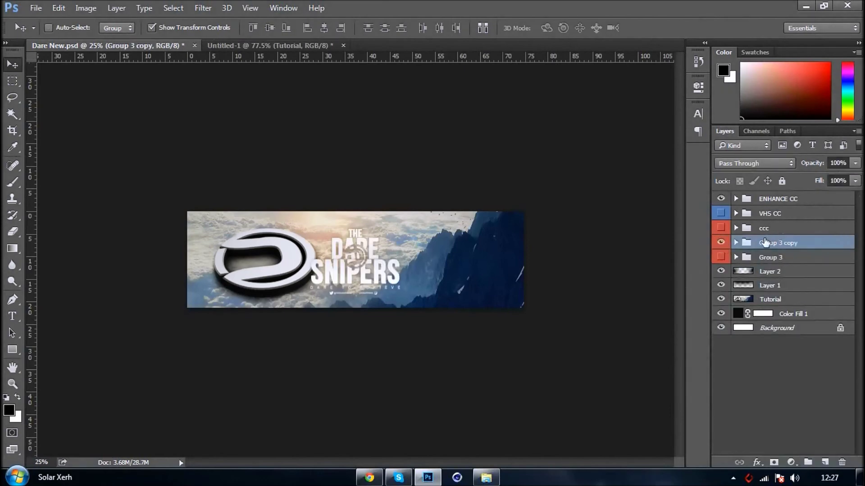
Step: Merge the Group 3 copy into a single layer and show the guides
right_click(765, 242)
left_click(642, 341)
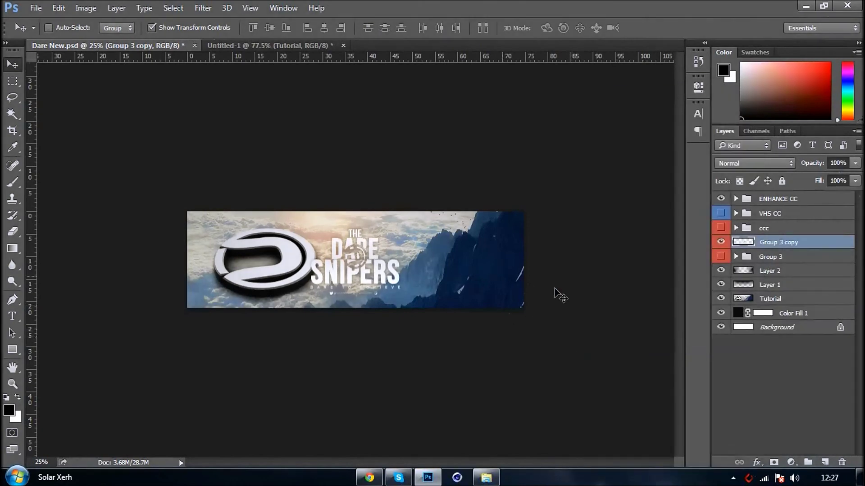
key("ctrl+h")
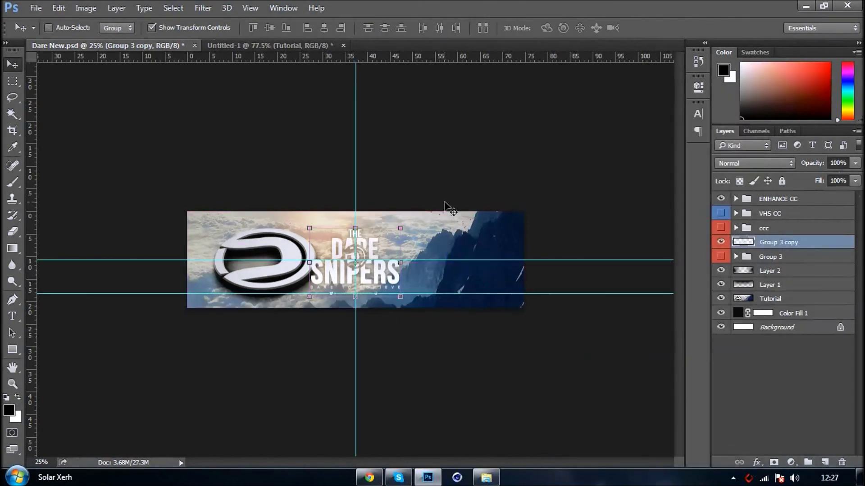
Step: Apply the Spherize distortion in Normal mode to the merged text layer
key("ctrl+plus")
key("ctrl+plus")
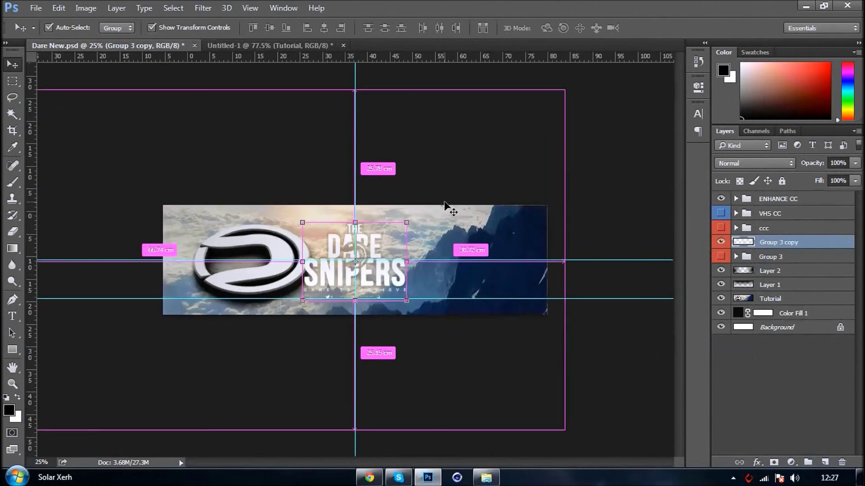
key("ctrl+plus")
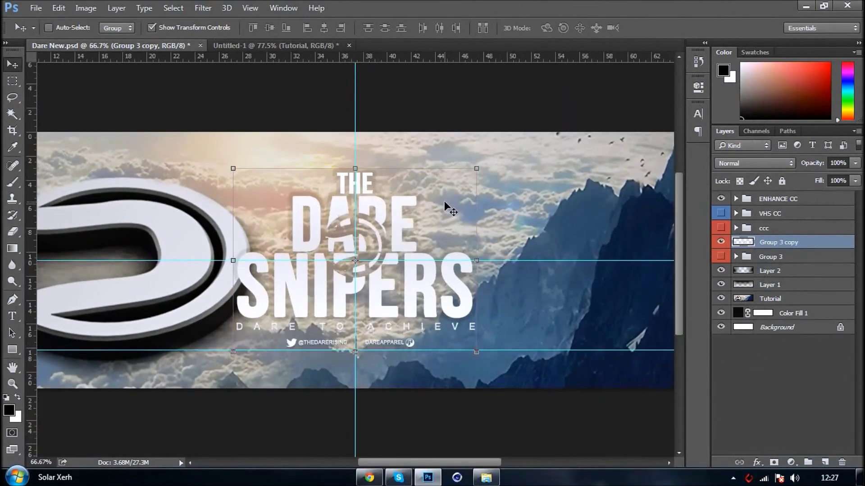
left_click(208, 10)
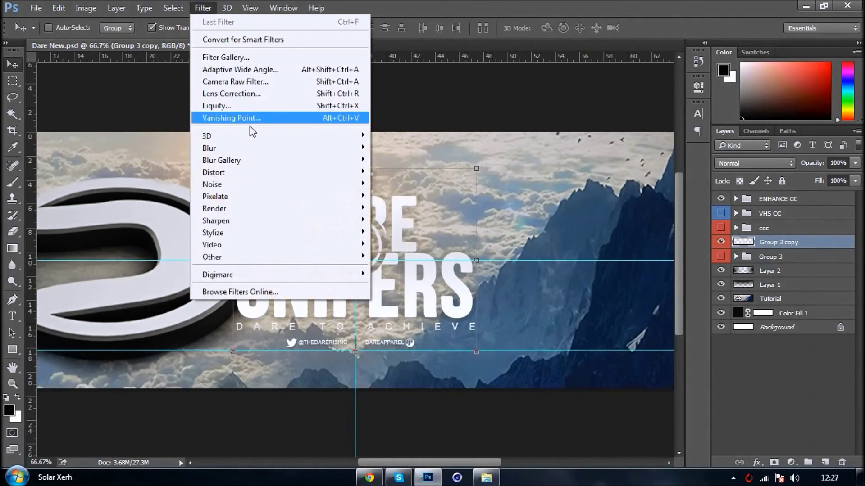
mouse_move(299, 173)
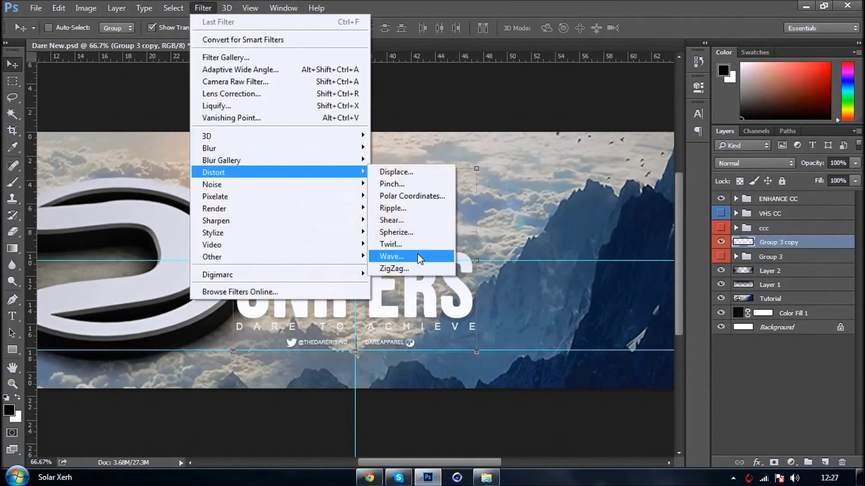
left_click(411, 233)
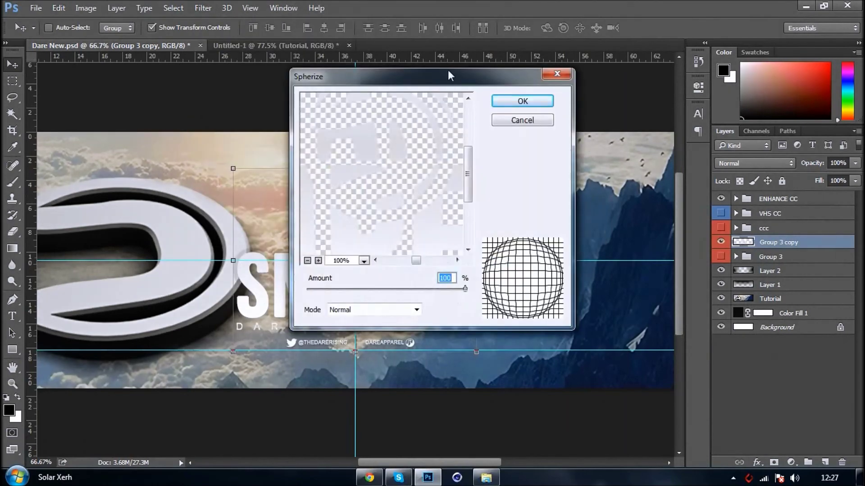
left_click_drag(450, 74, 662, 89)
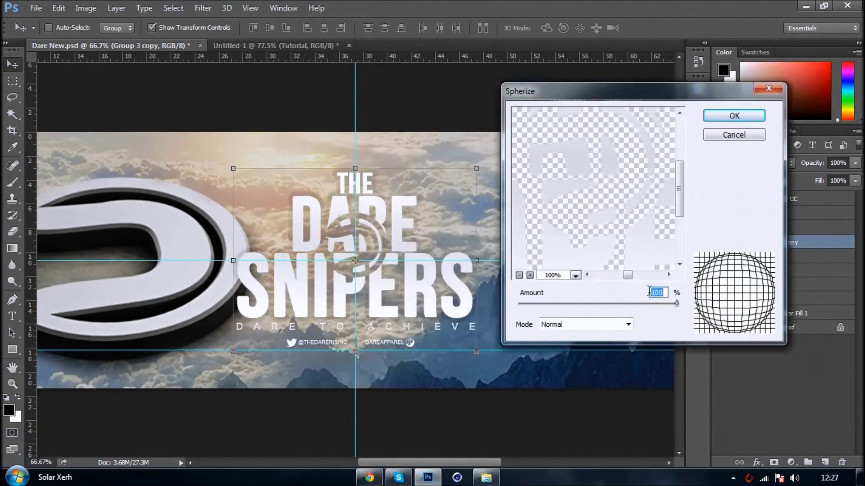
left_click_drag(637, 304, 645, 301)
left_click(734, 116)
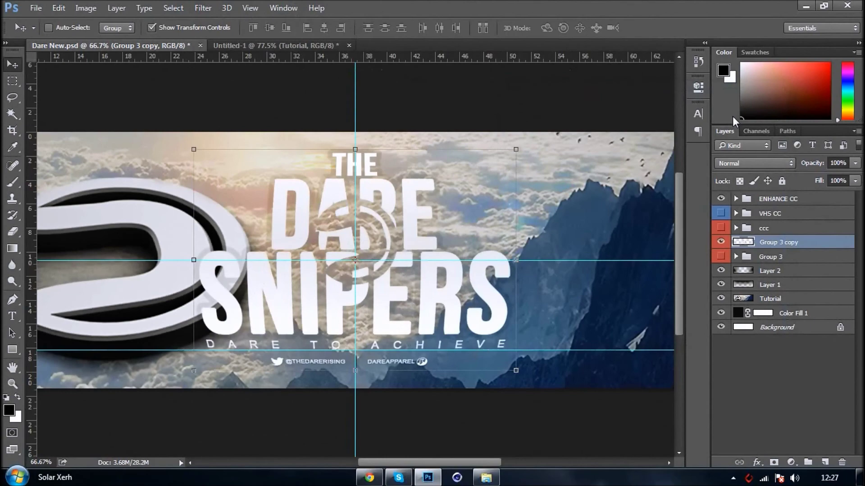
left_click(207, 8)
left_click(216, 21)
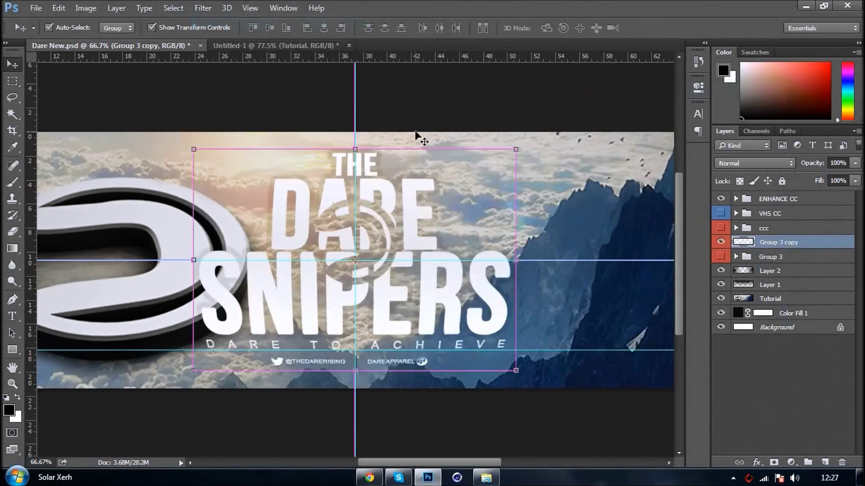
Step: Move the distorted text clear of the logo towards the mountain, checking it against the guides, and leave the guides hidden
key("ctrl+h")
key("ctrl+minus")
key("ctrl+minus")
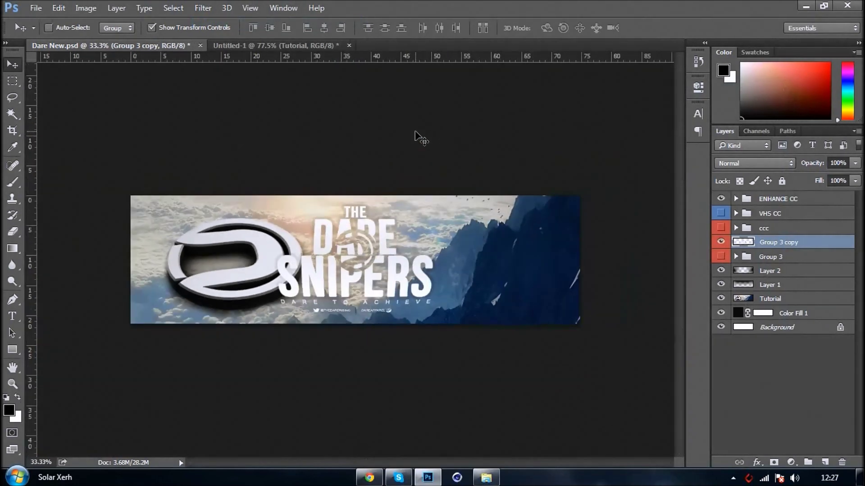
left_click_drag(444, 256, 498, 253)
key("ctrl+h")
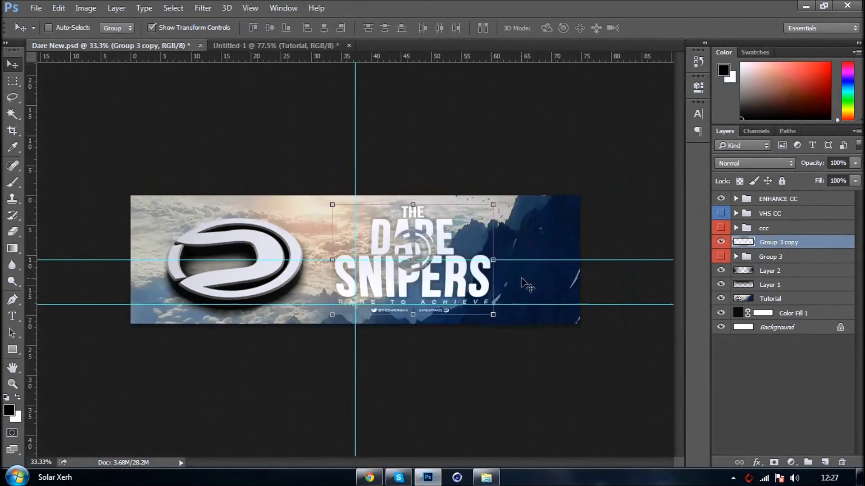
key("ctrl+h")
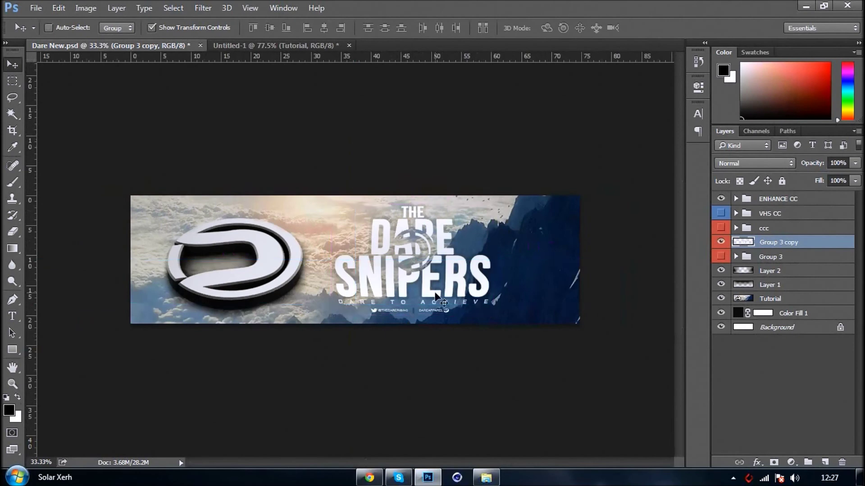
Step: Add a black 10 px Stroke positioned Outside to the Group 3 copy layer
right_click(833, 242)
left_click(604, 78)
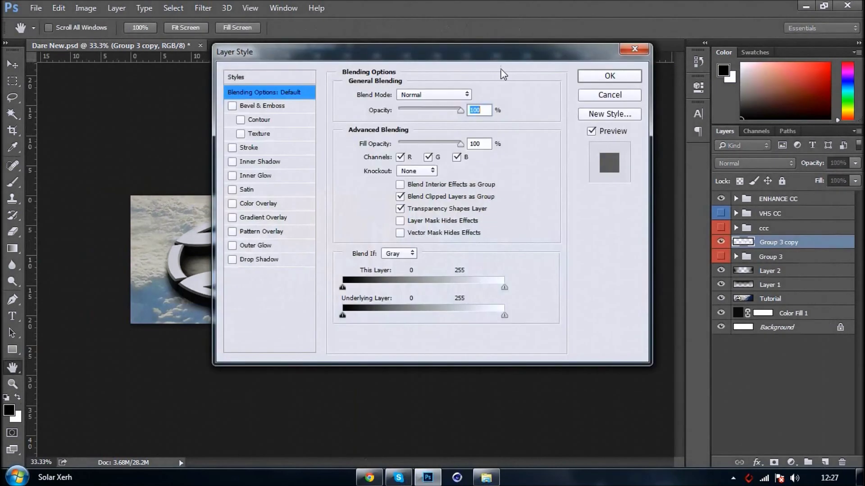
left_click_drag(512, 60, 749, 112)
left_click(471, 198)
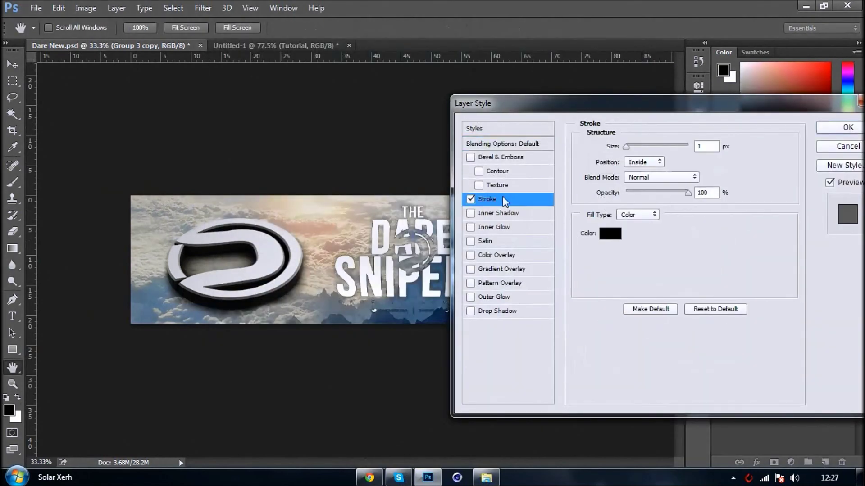
left_click_drag(626, 147, 632, 147)
left_click(638, 162)
left_click(636, 174)
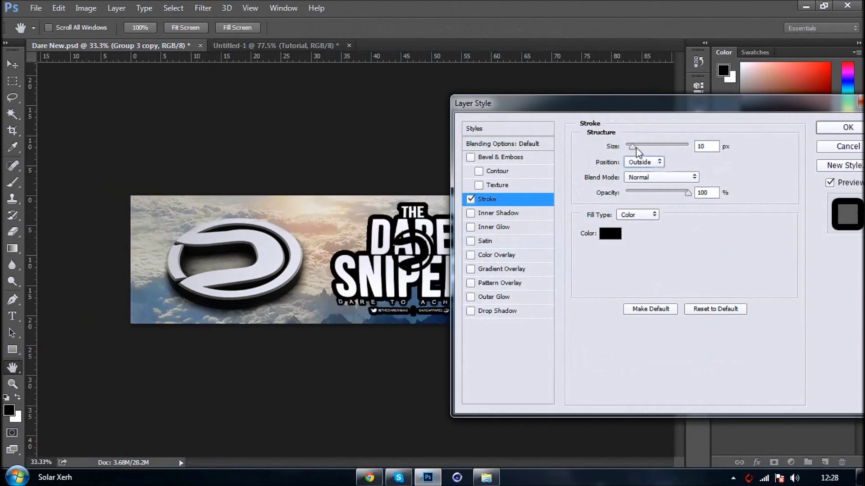
Step: Reduce the stroke to a size of 1 px and 16% opacity
double_click(704, 146)
type("2")
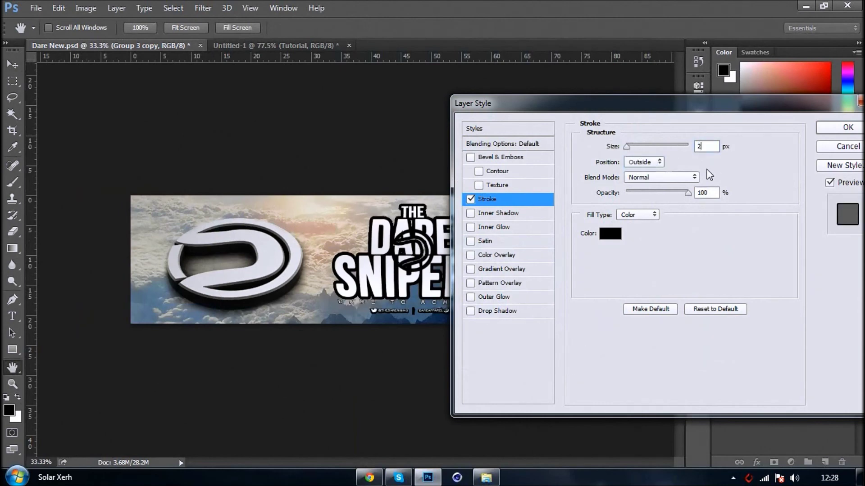
key("BackSpace")
type("1")
left_click_drag(687, 193, 634, 198)
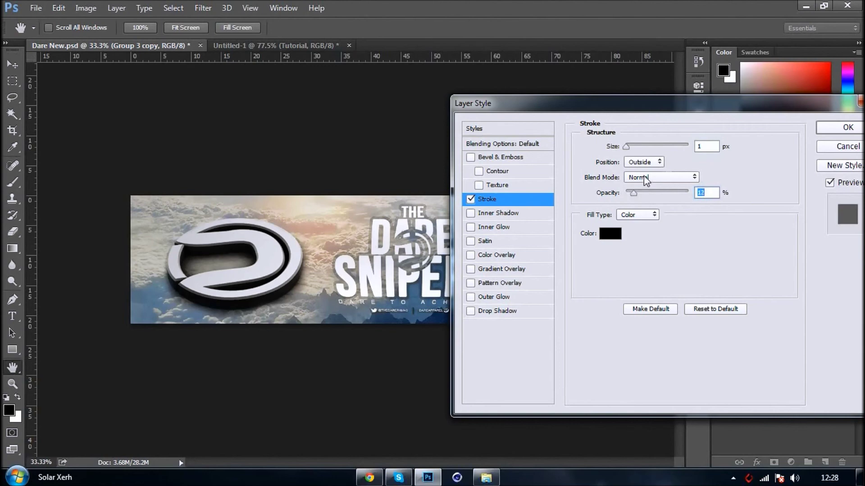
left_click_drag(634, 195, 638, 198)
Step: Add a Drop Shadow with lowered opacity and set the stroke's opacity to 11%, applying both effects and collapsing their list
left_click(492, 310)
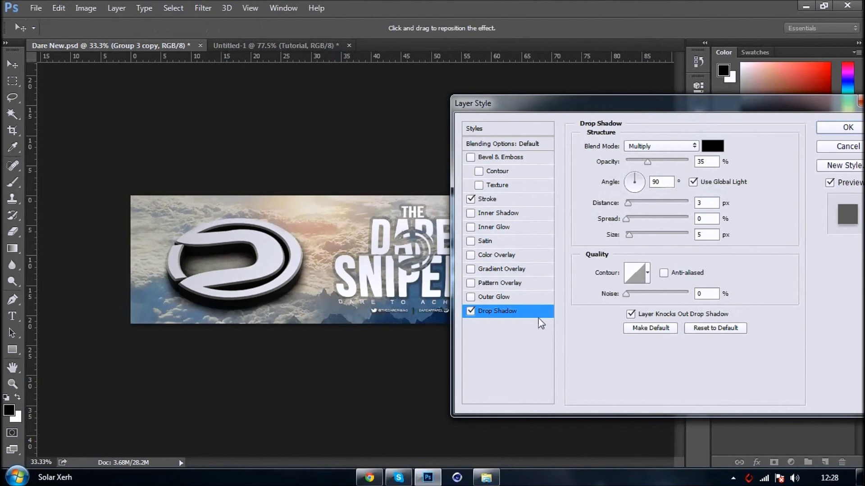
left_click_drag(647, 163, 623, 163)
left_click(493, 198)
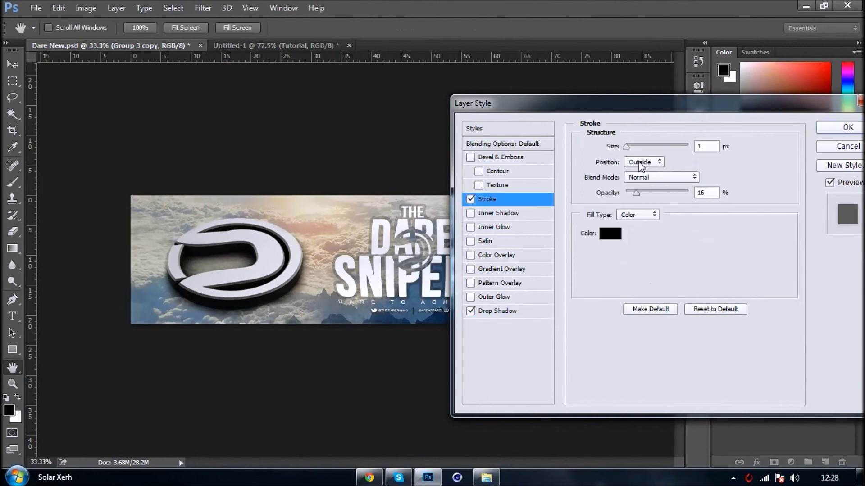
left_click_drag(635, 193, 633, 191)
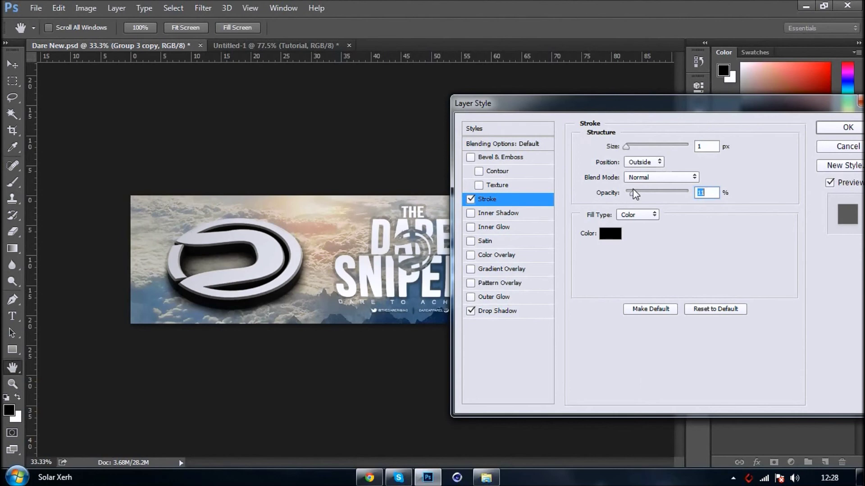
left_click(471, 200)
left_click(471, 199)
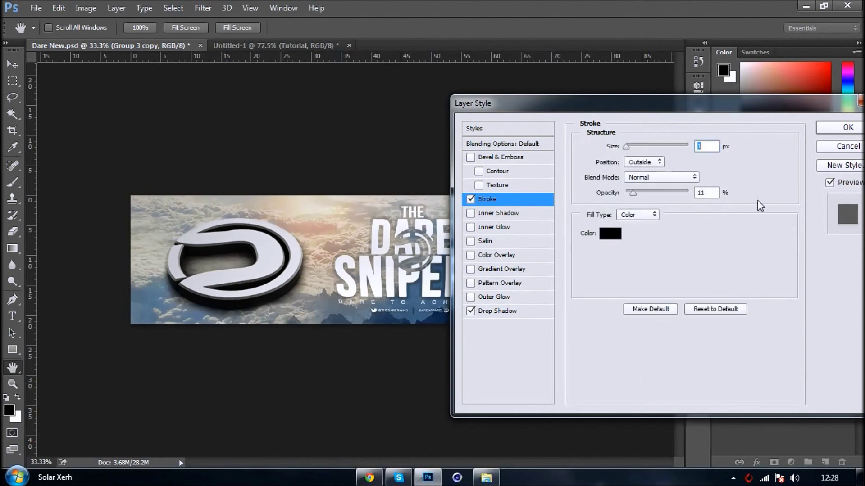
left_click(857, 130)
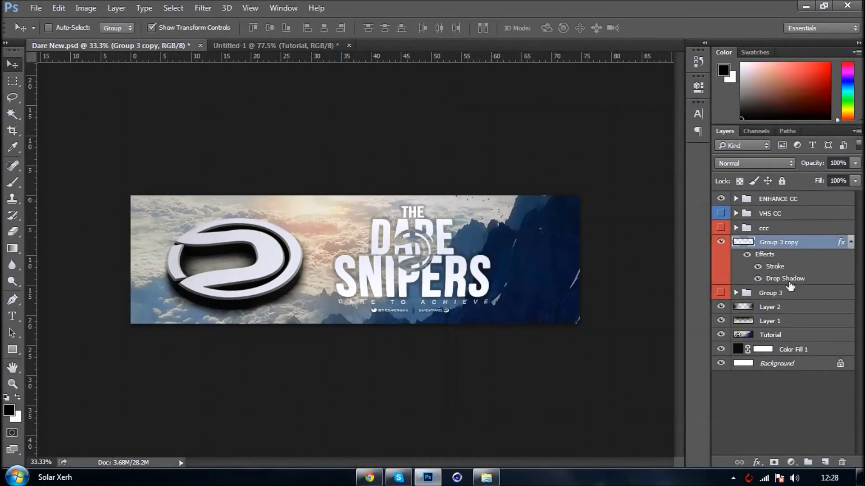
left_click(851, 242)
Step: Create a new layer just above the hidden Group 3 and dab black beside the word DARE with a 102 px soft brush
left_click(823, 260)
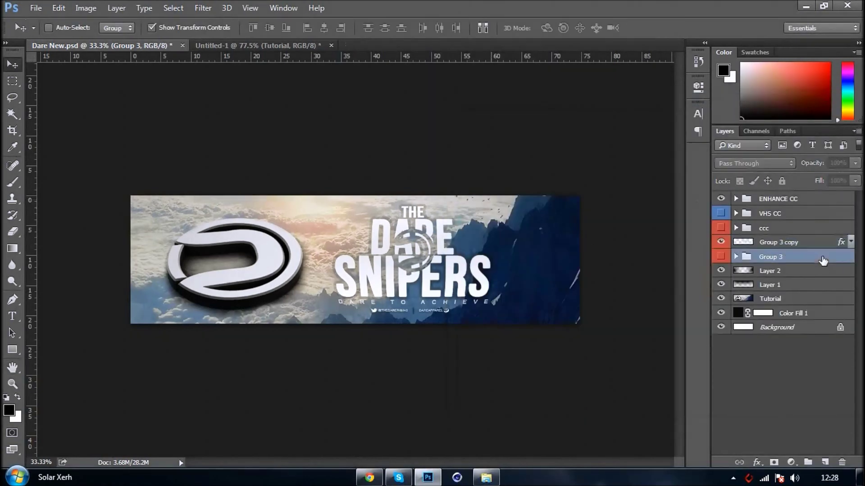
left_click(824, 462)
left_click(15, 188)
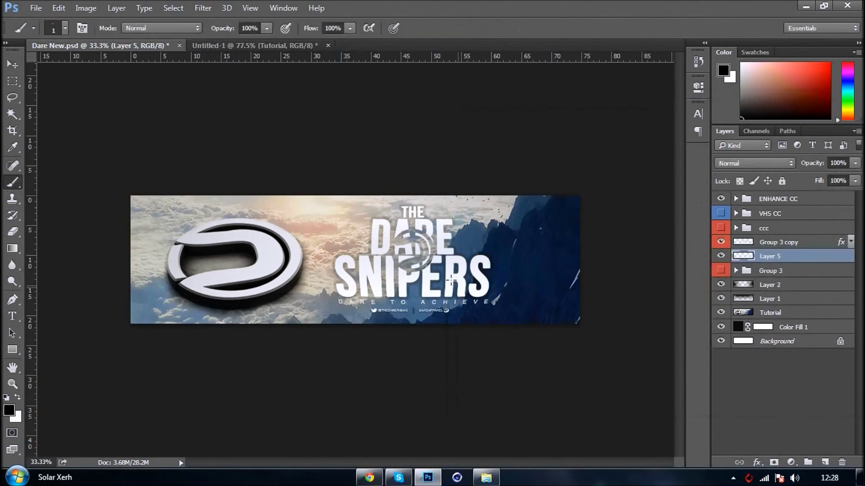
left_click(67, 27)
left_click_drag(104, 63, 112, 66)
left_click(436, 243)
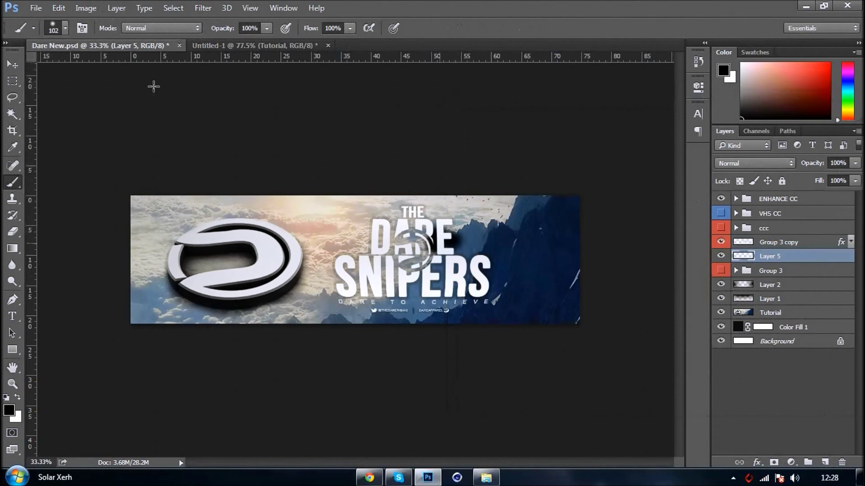
Step: Paint soft black behind the whole text with a 467 px brush and lower that layer's opacity to 24%
left_click(58, 29)
left_click_drag(140, 65, 143, 66)
left_click(445, 238)
mouse_move(445, 237)
left_mouse_down()
mouse_move(419, 223)
mouse_move(388, 231)
mouse_move(347, 296)
mouse_move(433, 286)
mouse_move(454, 300)
mouse_move(461, 284)
mouse_move(493, 273)
mouse_move(487, 268)
mouse_move(505, 245)
left_mouse_up()
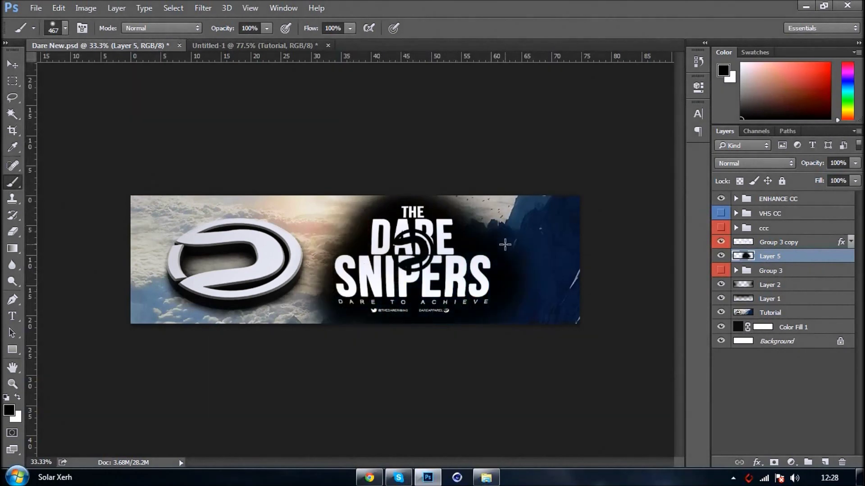
left_click_drag(351, 267, 347, 257)
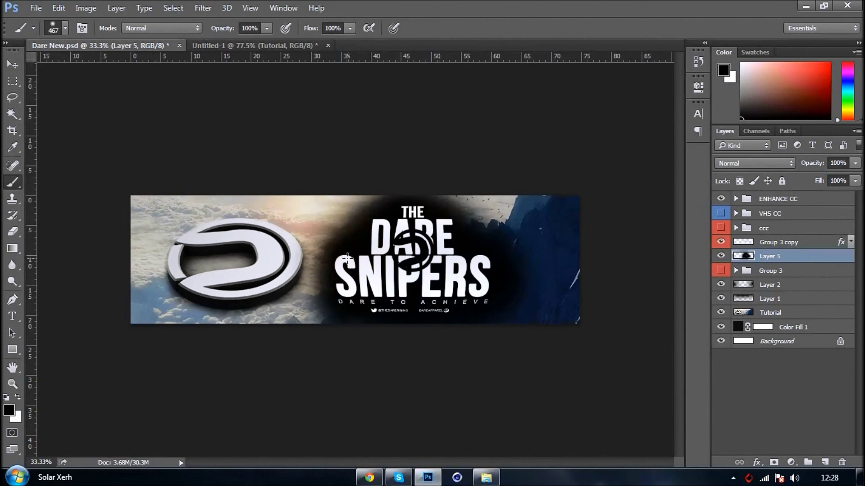
left_click(342, 265)
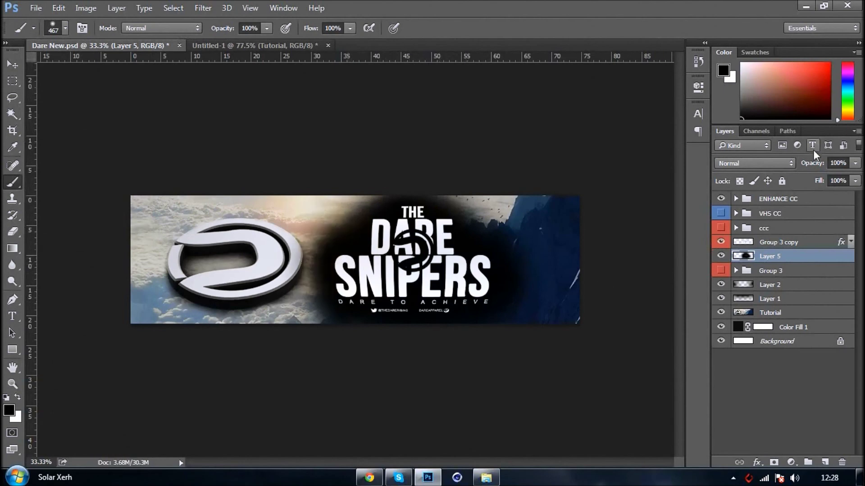
mouse_move(812, 163)
left_mouse_down()
mouse_move(759, 175)
mouse_move(771, 180)
left_mouse_up()
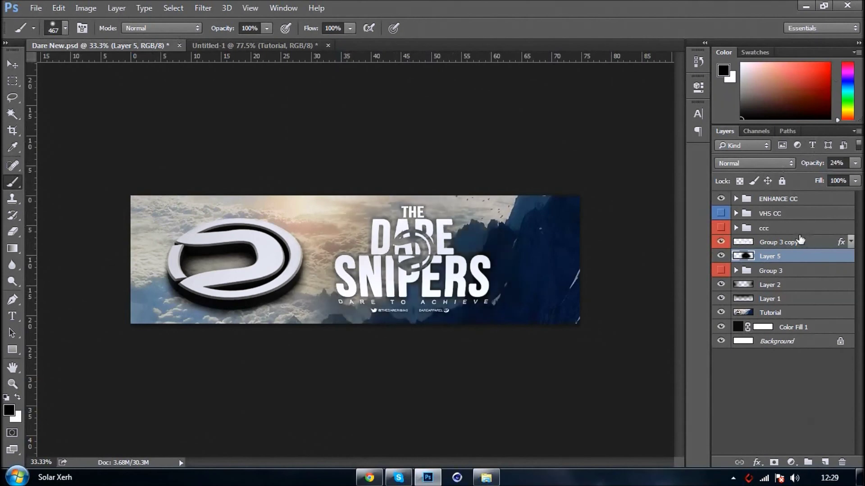
Step: On a new layer above the Group 3 copy, add a white (ffffff) glow from above the banner with a 2500 px soft brush
left_click(800, 241)
left_click(825, 462)
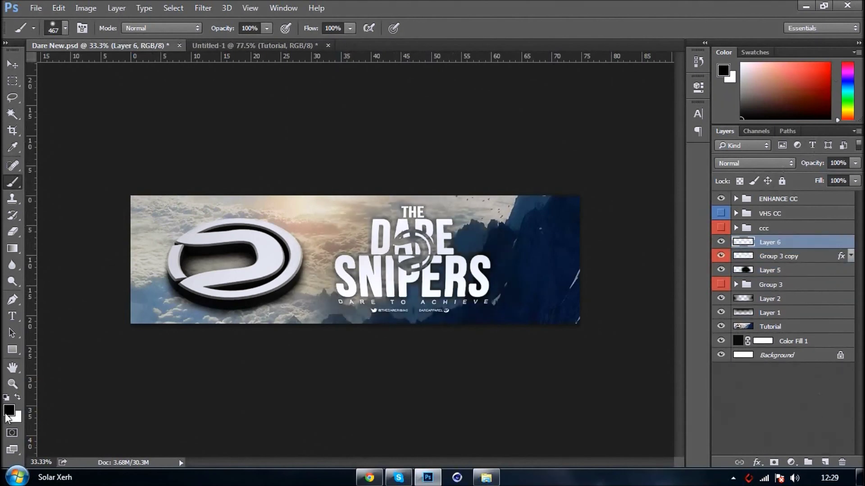
left_click(8, 410)
type("ffffff")
key("Return")
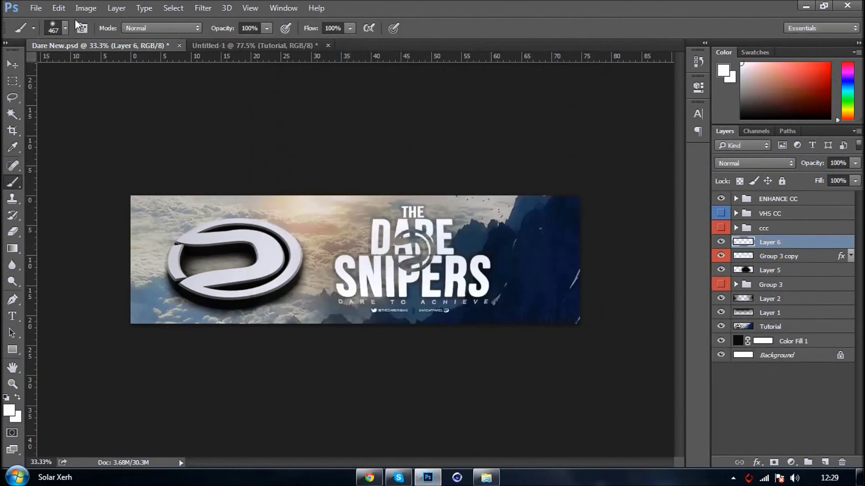
left_click(65, 28)
left_click(83, 53)
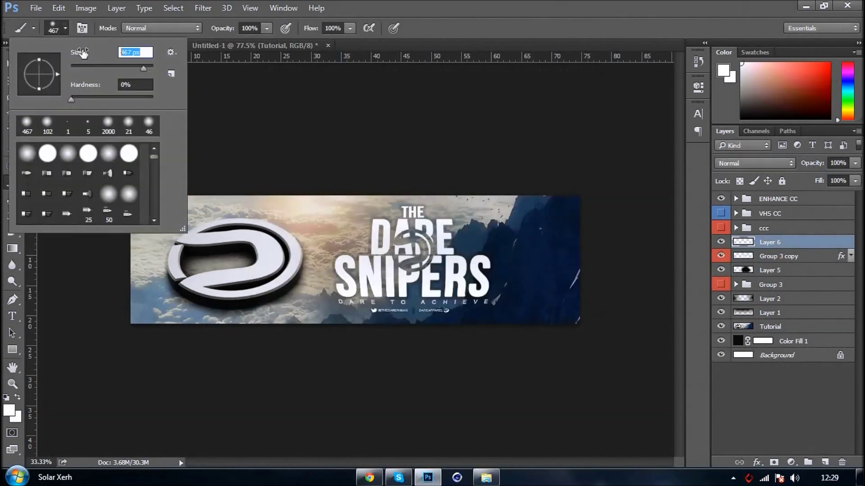
type("2500")
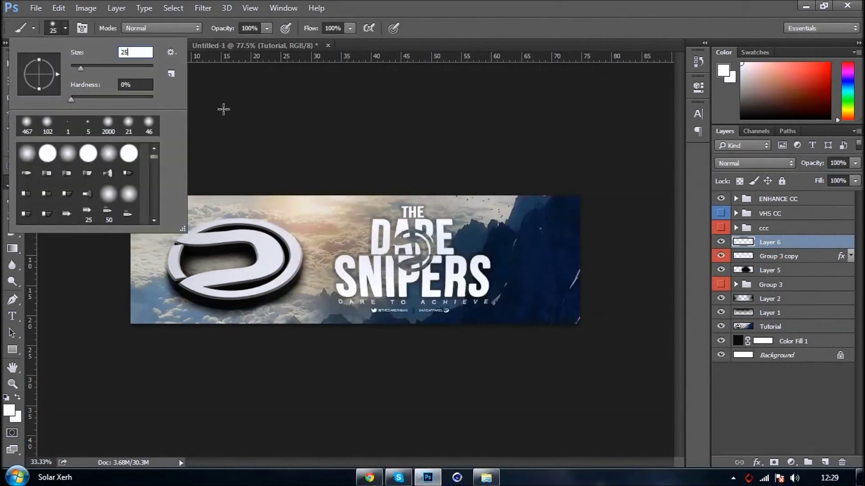
left_click(336, 86)
left_click(337, 86)
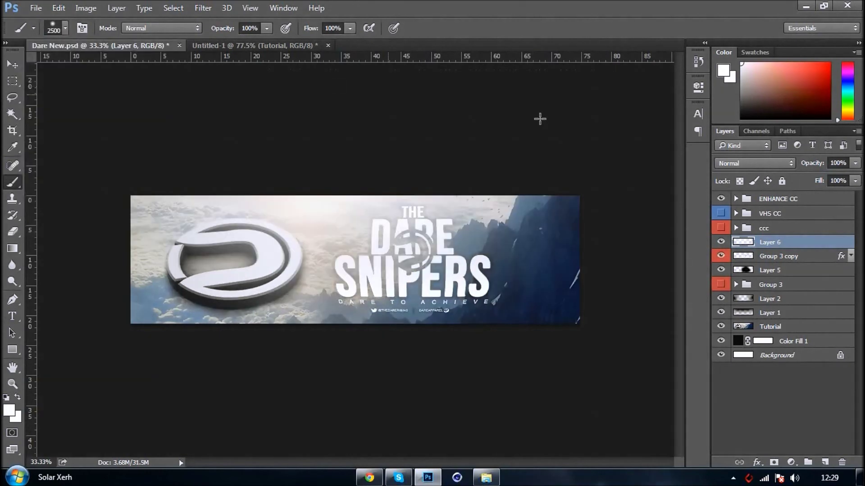
Step: Lower the opacity of Layer 6's white glow to 6% and toggle its visibility to compare the banner with and without it
left_click_drag(814, 165, 752, 180)
left_click(719, 241)
left_click(720, 241)
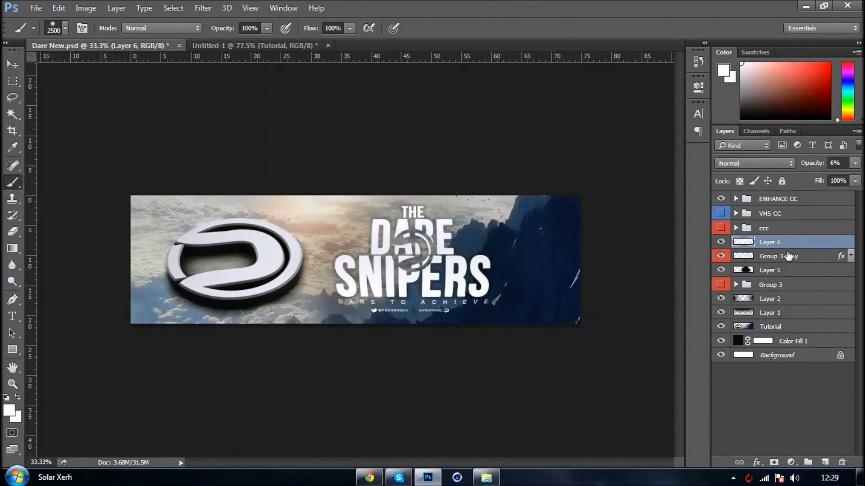
left_click(13, 81)
left_click_drag(129, 193, 788, 423)
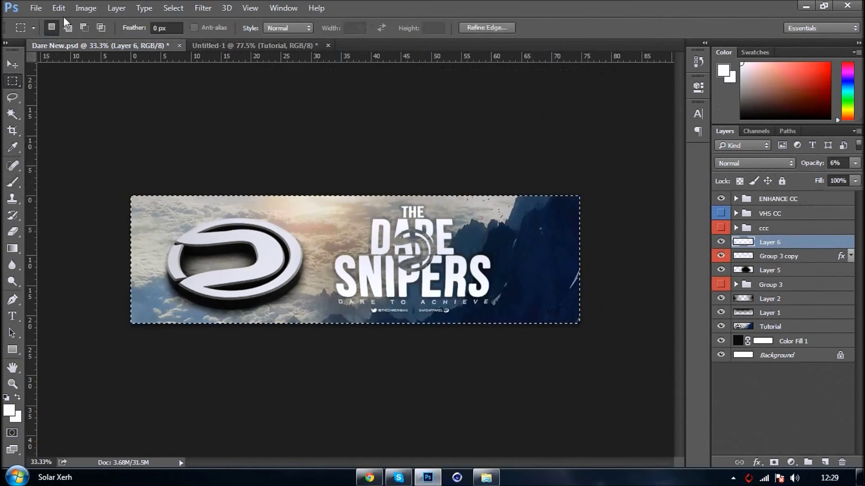
left_click(59, 8)
left_click(128, 91)
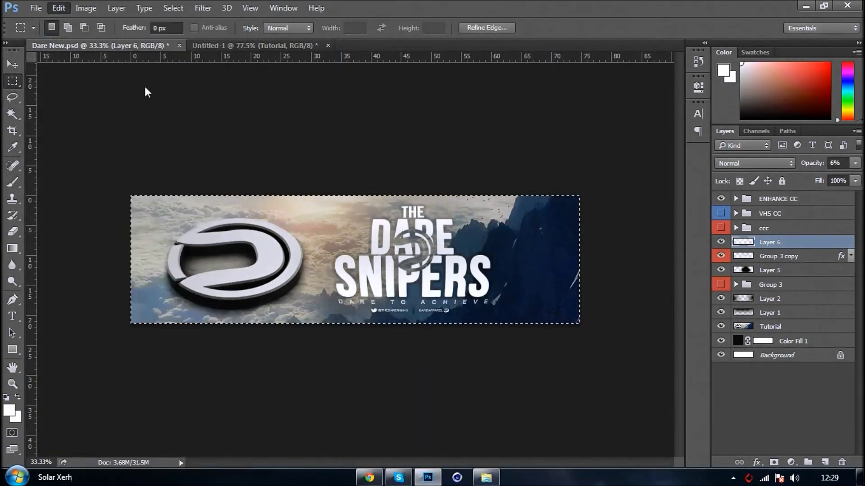
left_click(172, 132)
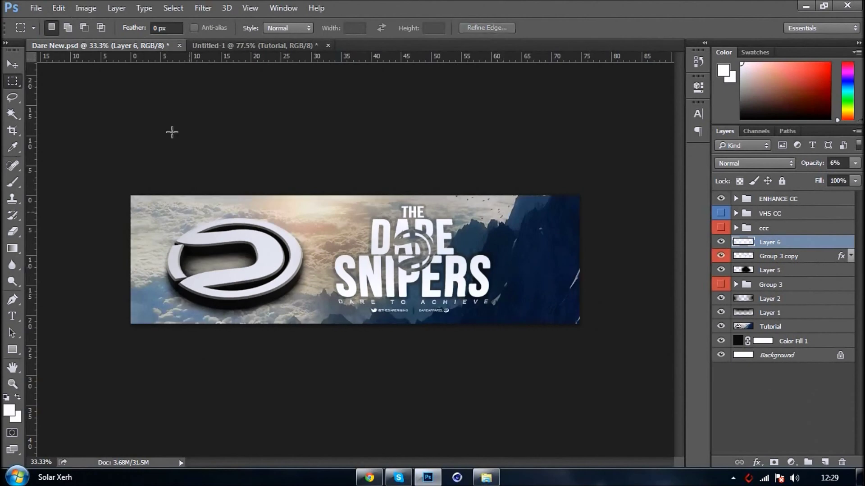
left_click(203, 7)
left_click(219, 23)
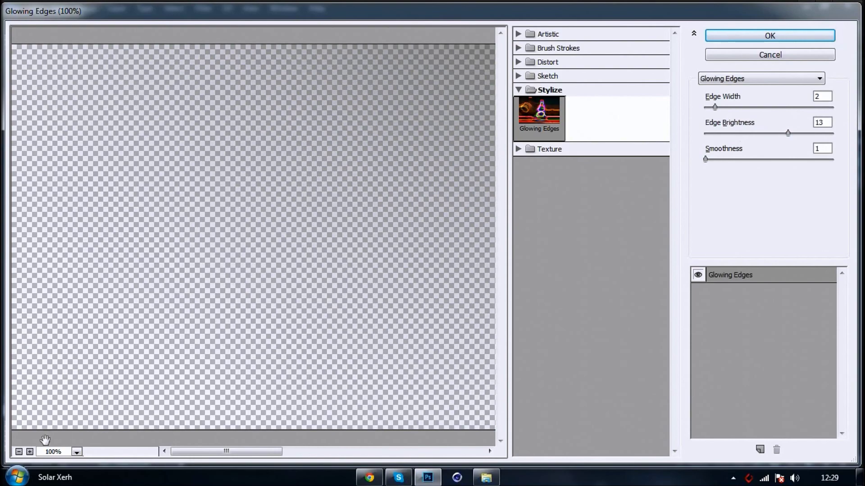
left_click(19, 451)
left_click(19, 451)
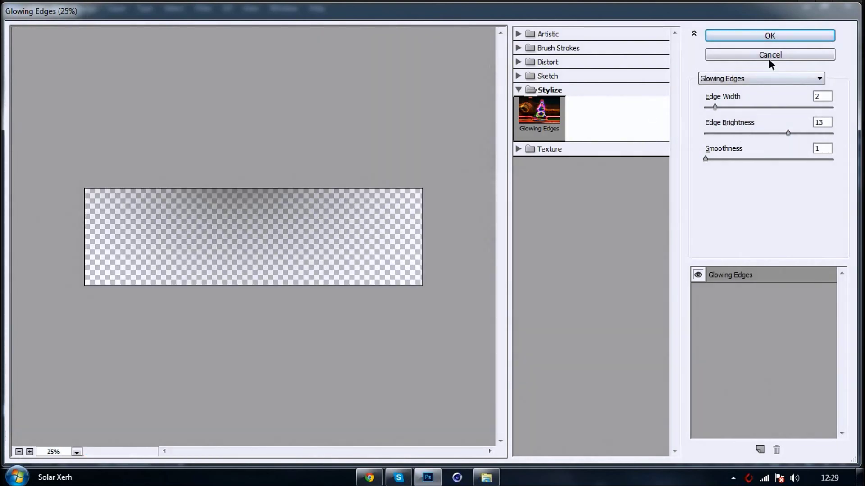
left_click(768, 56)
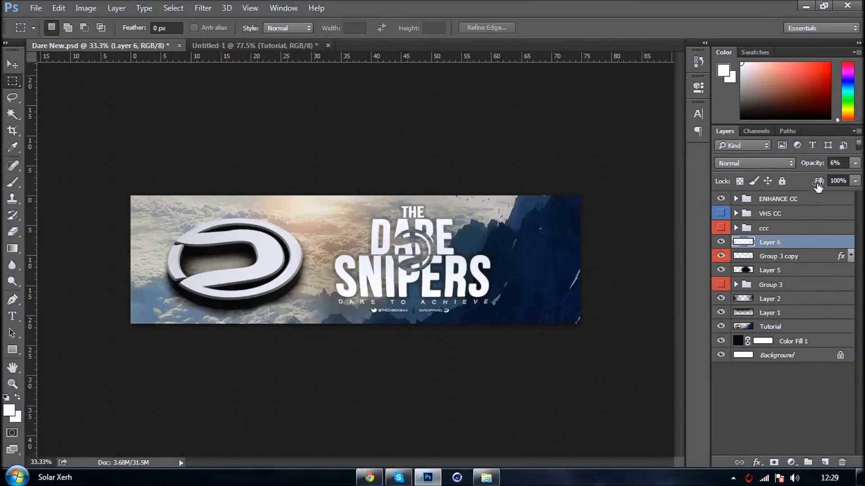
Step: Stamp all visible layers into two new merged layers above the ENHANCE CC group
left_click(813, 199)
key("ctrl+j")
key("Delete")
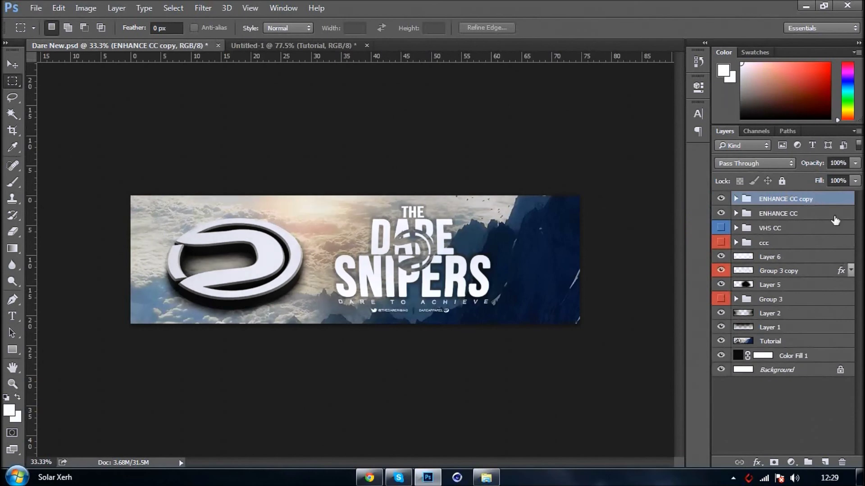
key("ctrl+shift+alt+e")
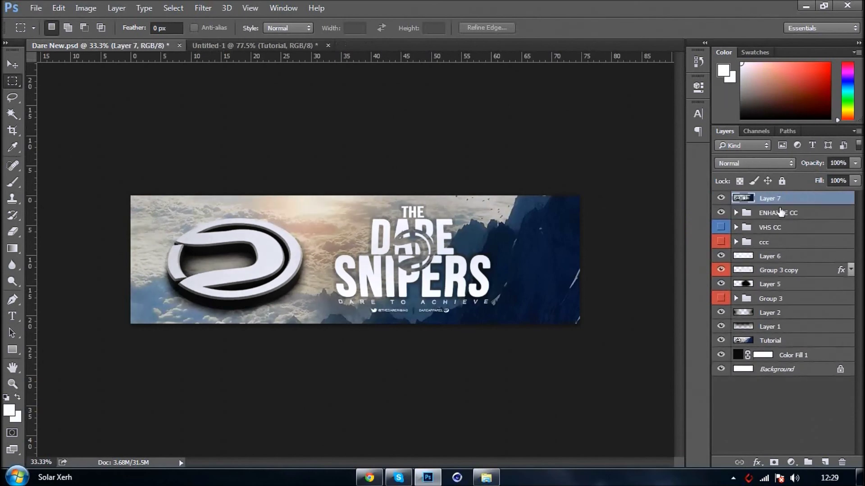
key("ctrl+shift+alt+e")
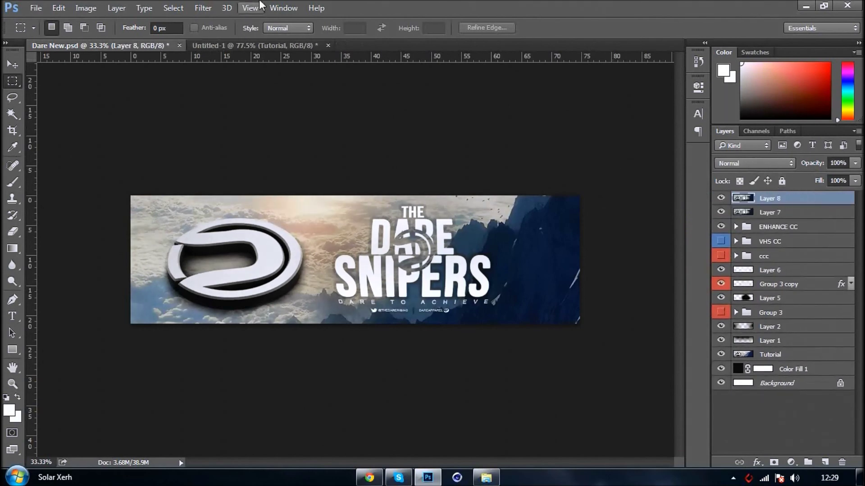
Step: Try the Glowing Edges filter with edge width 2, brightness 13 and smoothness 1 on Layer 8, blended as Lighten, and undo both
left_click(203, 7)
left_click(271, 61)
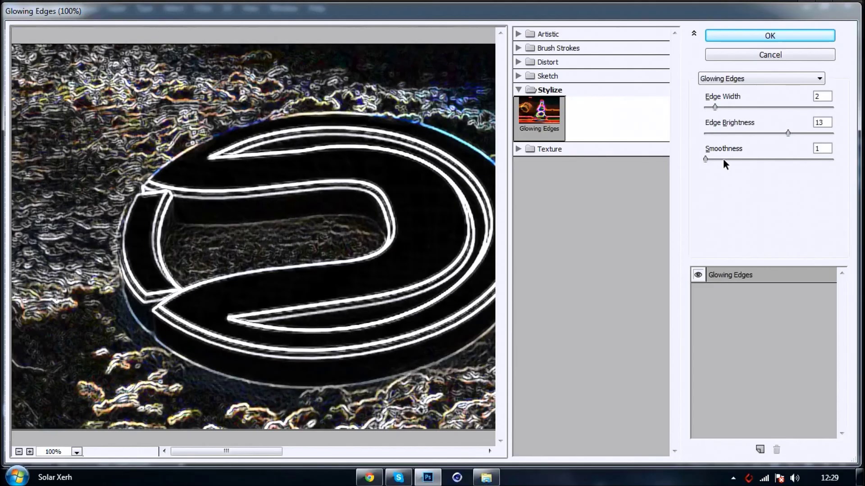
left_click(19, 452)
left_click(19, 452)
left_click(18, 452)
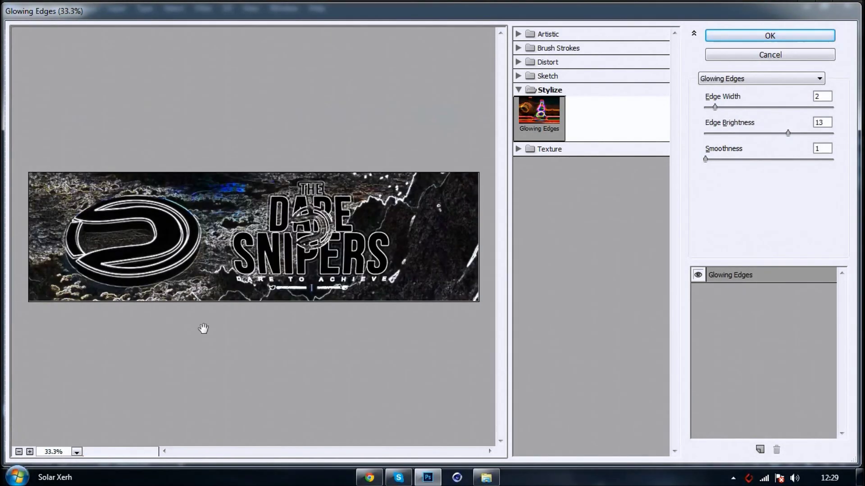
left_click(738, 35)
left_click(766, 163)
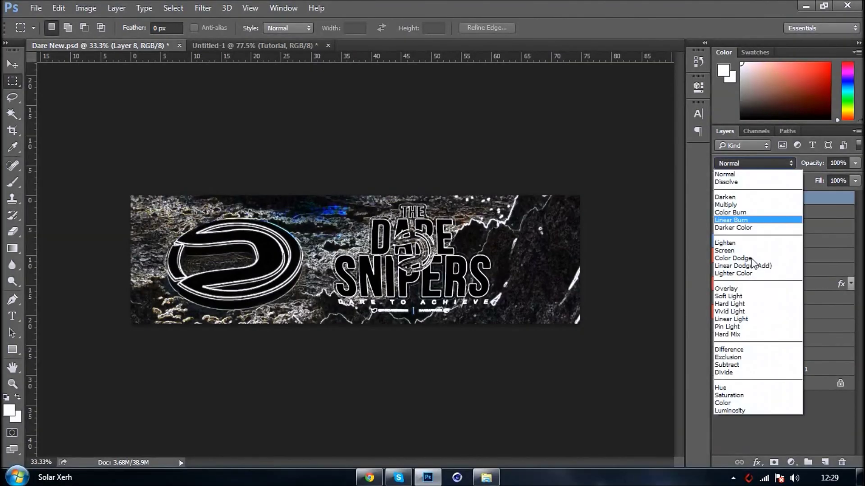
left_click(751, 237)
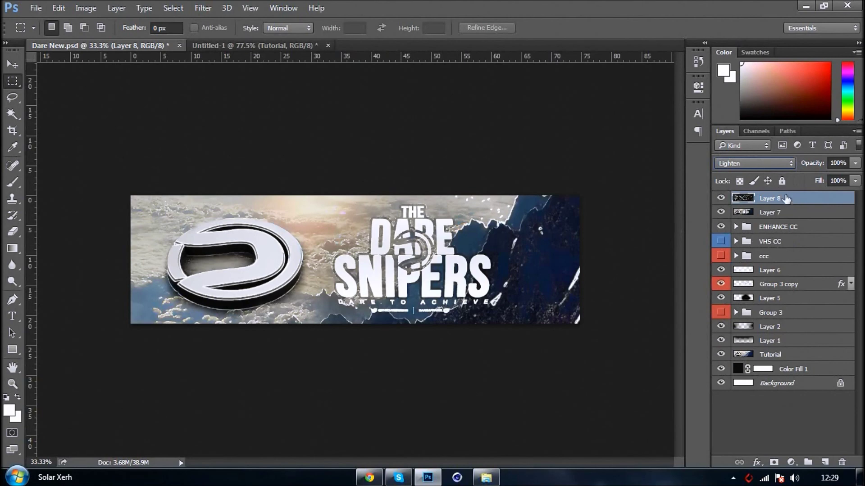
key("ctrl+alt+z")
key("ctrl+alt+z")
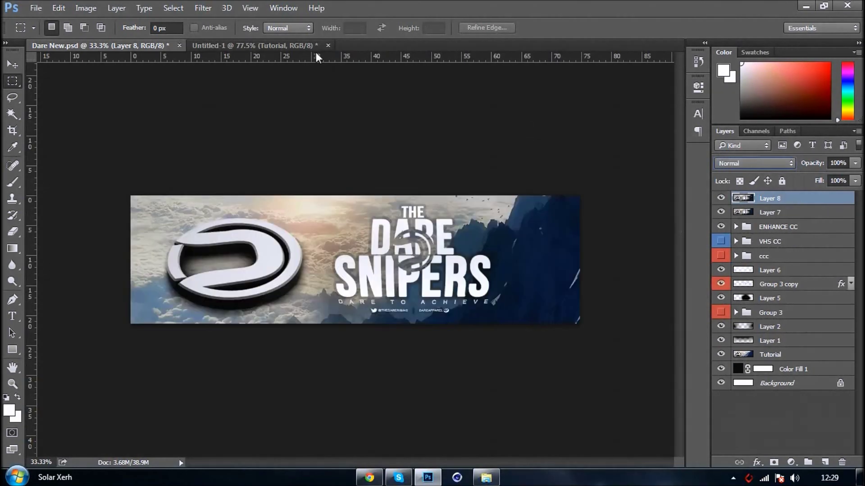
Step: Apply the Sharpen filter to Layer 8 and toggle its visibility to compare the sharpened banner with the layer below
left_click(202, 9)
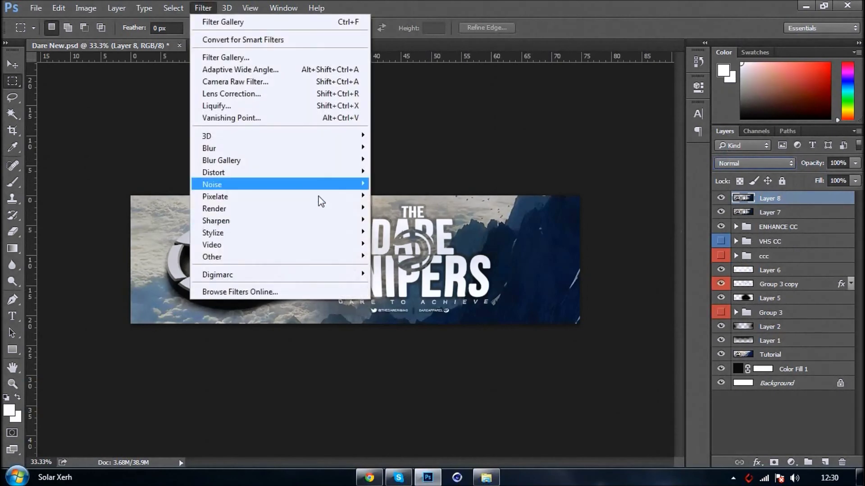
mouse_move(330, 221)
left_click(433, 229)
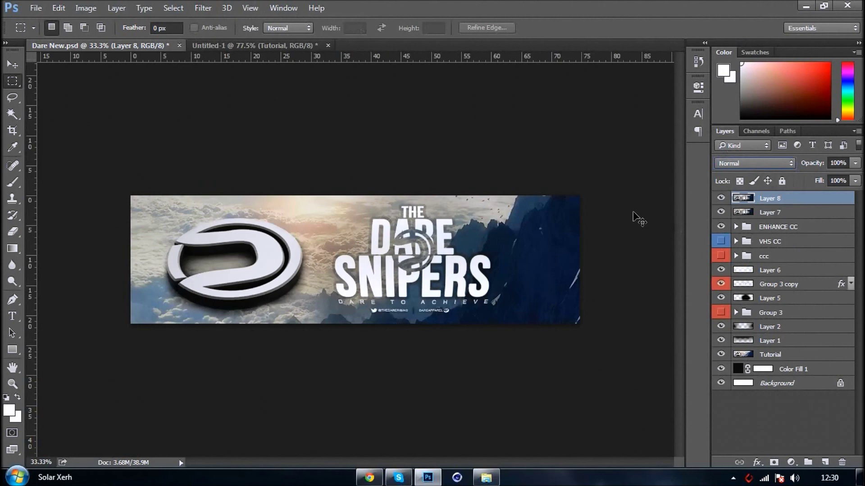
left_click(720, 198)
left_click(717, 199)
key("ctrl+0")
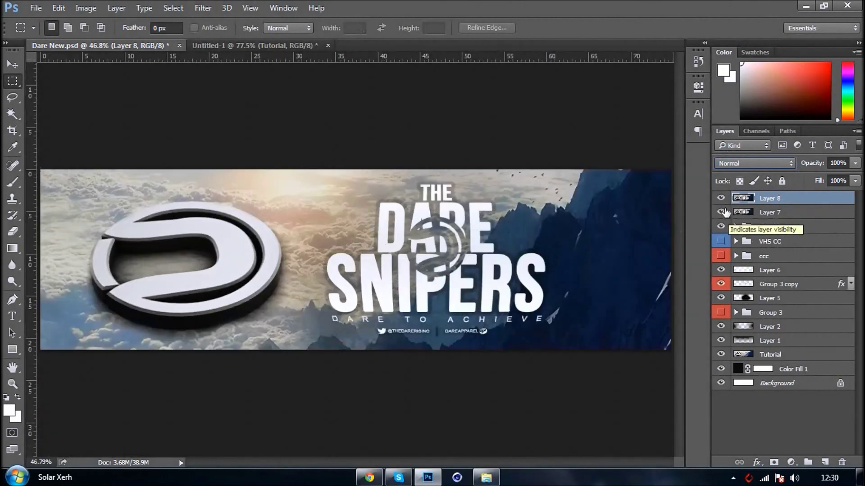
left_click(719, 199)
left_click(720, 199)
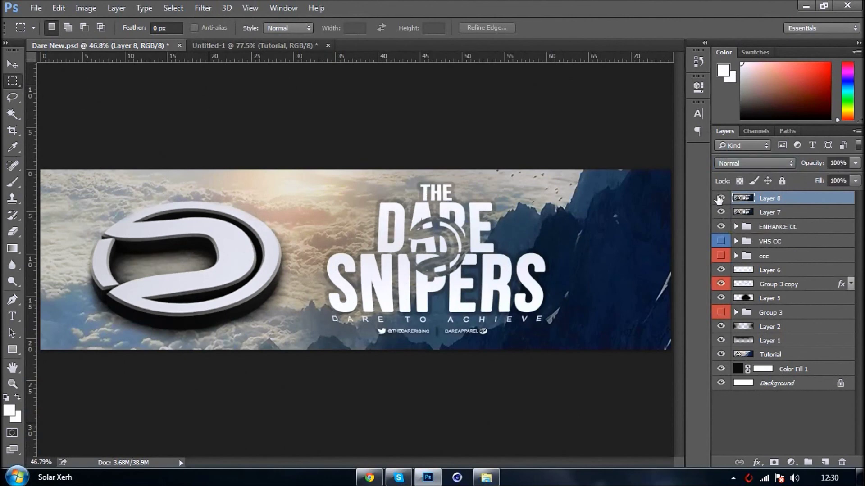
left_click(719, 199)
left_click(719, 199)
left_click(16, 65)
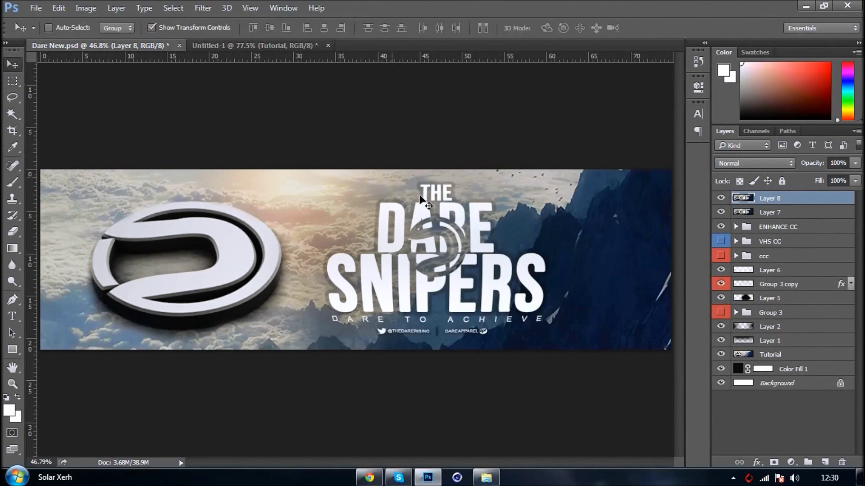
left_click(36, 8)
left_click(582, 269)
left_click(36, 8)
left_click(810, 483)
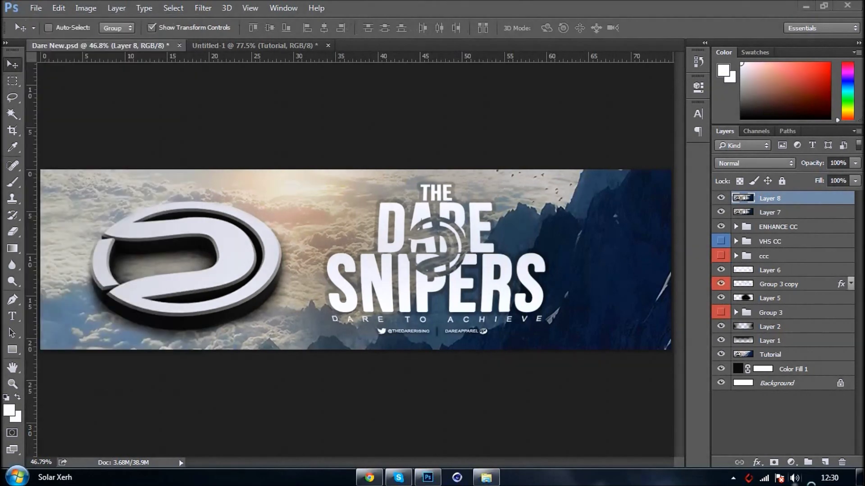
left_click(667, 360)
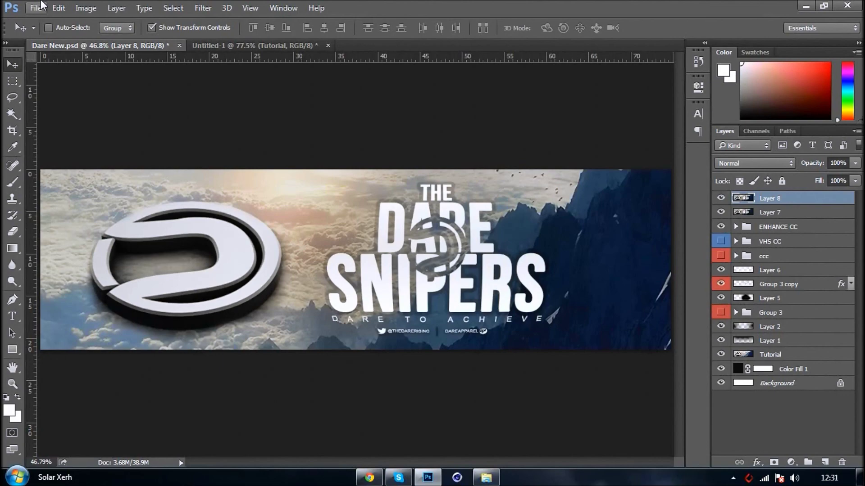
left_click(35, 17)
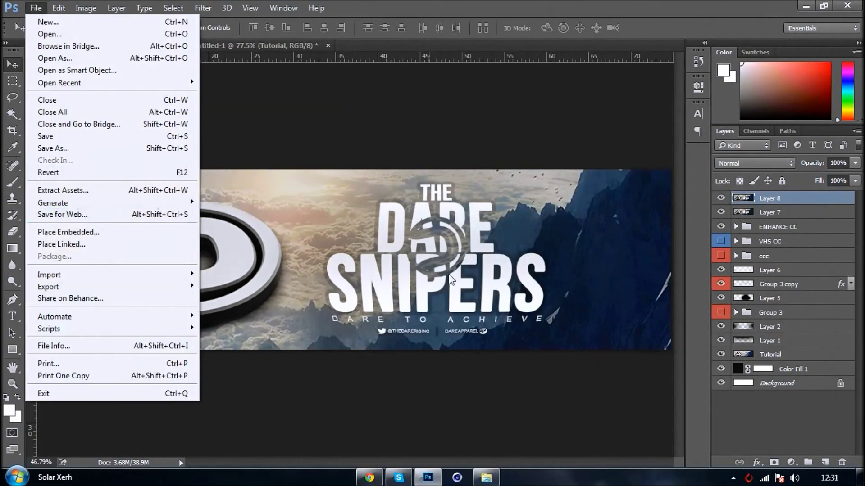
key("Escape")
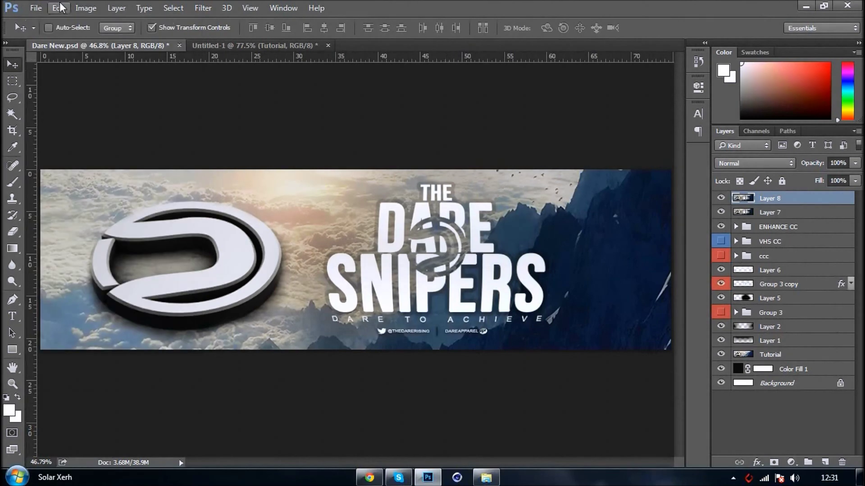